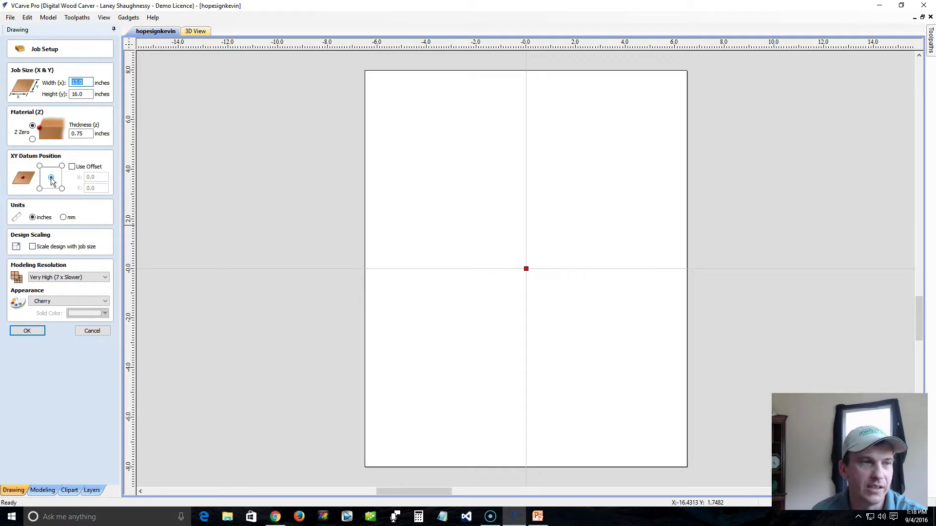
Set the job units to inches and accept the job setup
left_click(33, 217)
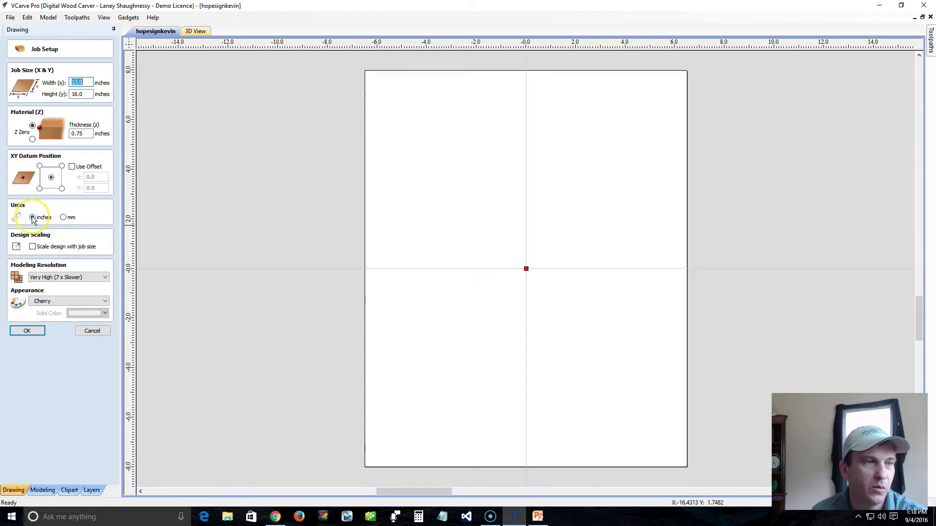
left_click(28, 332)
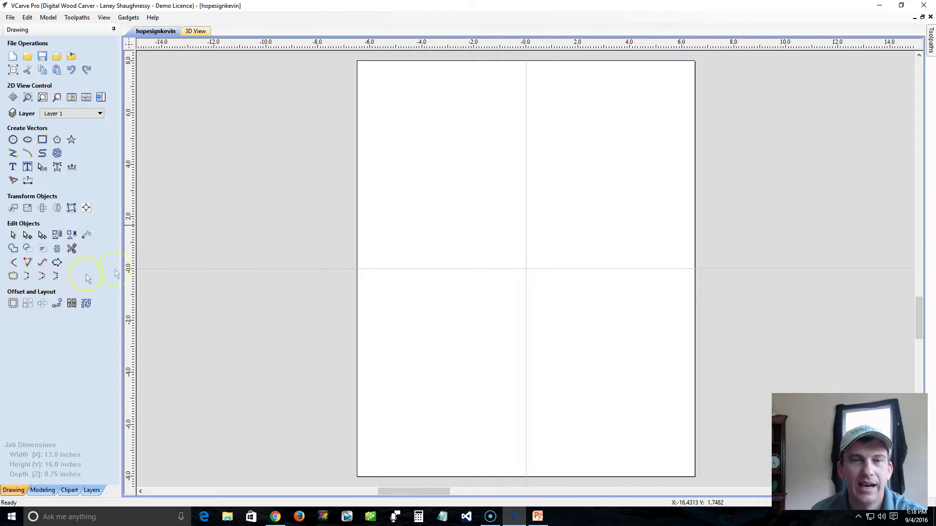
Show the Sample img layer and select the reference sign image beside the job sheet to view it clearly
scroll(308, 274, "down", 2)
scroll(308, 274, "up", 1)
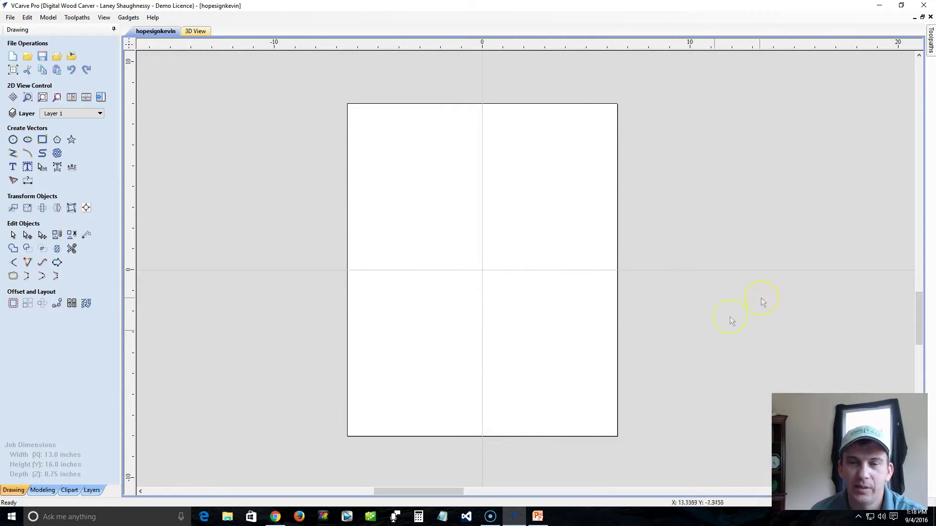
left_click_drag(429, 492, 447, 491)
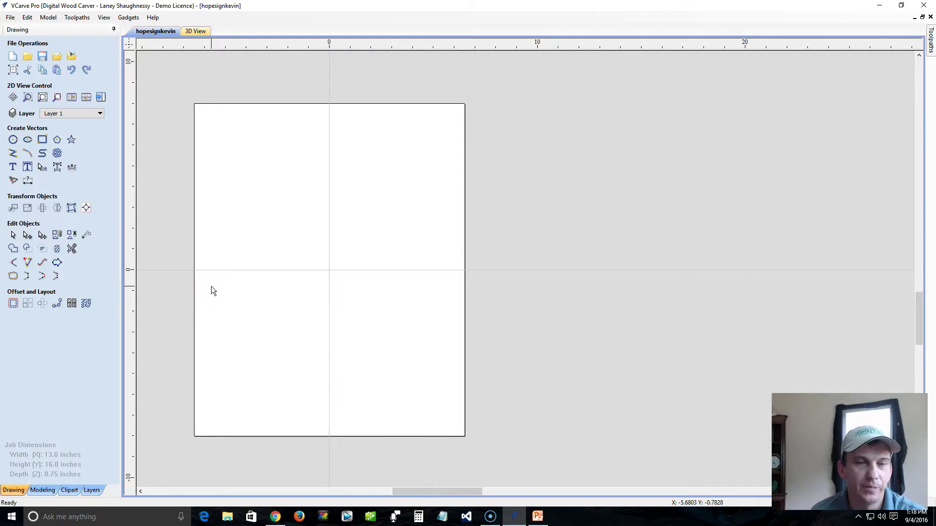
left_click(100, 113)
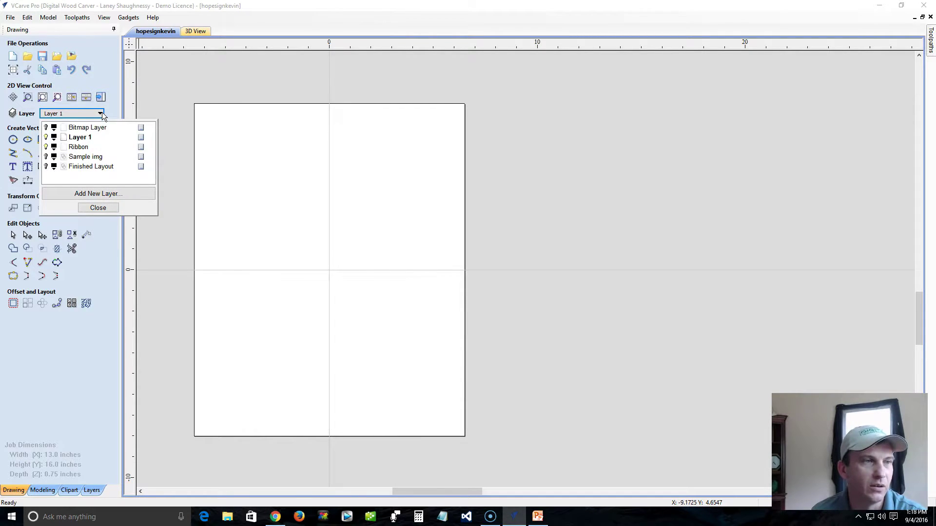
left_click(46, 157)
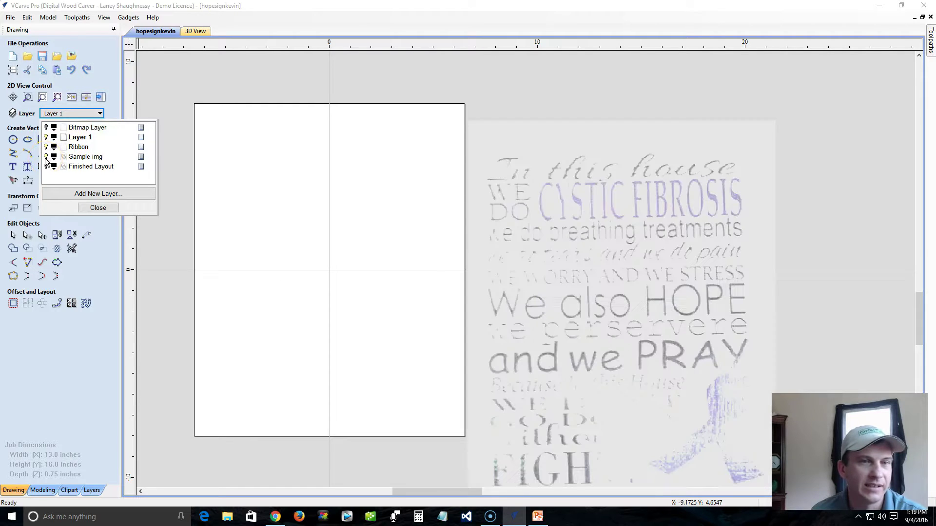
left_click(98, 208)
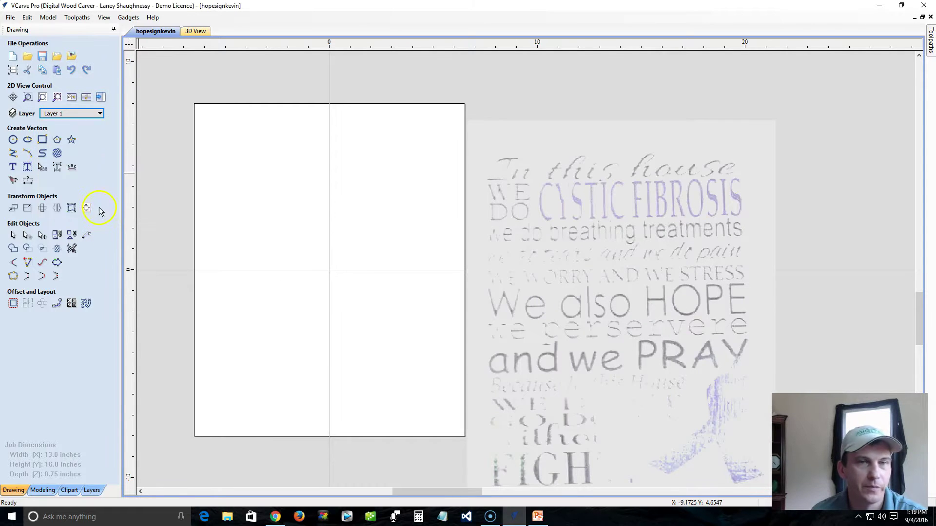
left_click(580, 281)
scroll(590, 290, "down", 2)
scroll(590, 289, "up", 1)
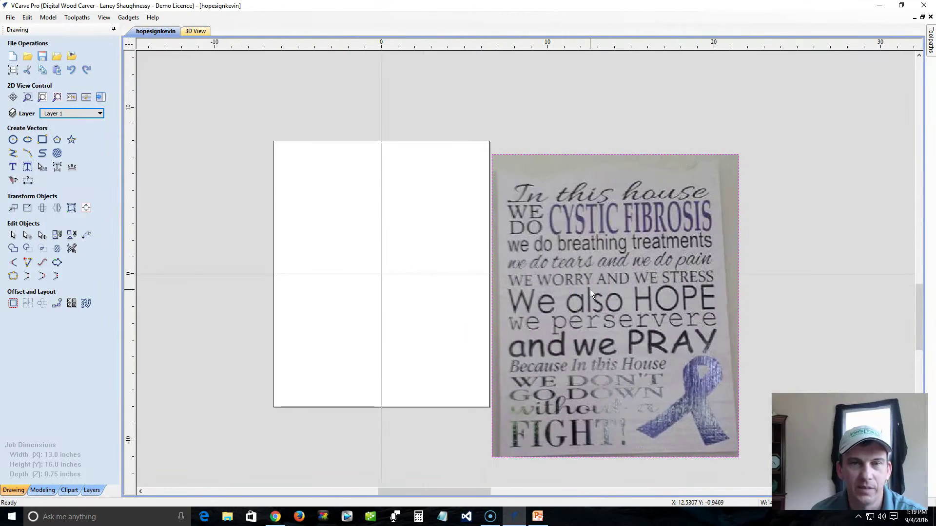
mouse_move(914, 344)
left_mouse_down()
mouse_move(918, 332)
mouse_move(919, 344)
left_mouse_up()
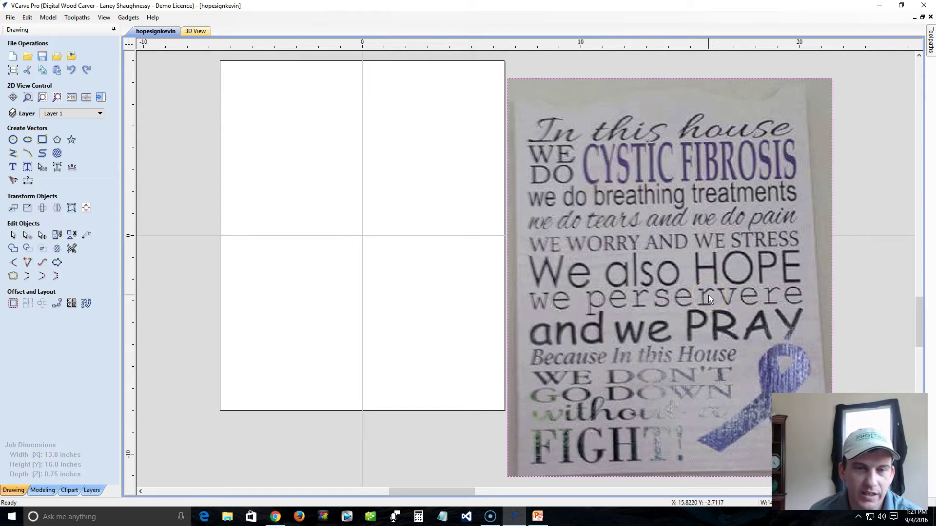
Start creating text and choose the TrueType font Amazone BT
left_click(12, 169)
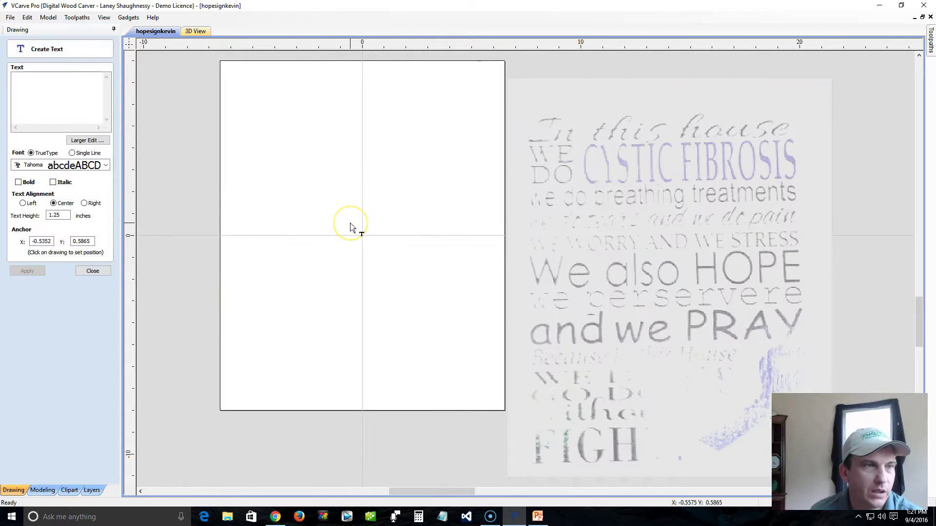
left_click(105, 166)
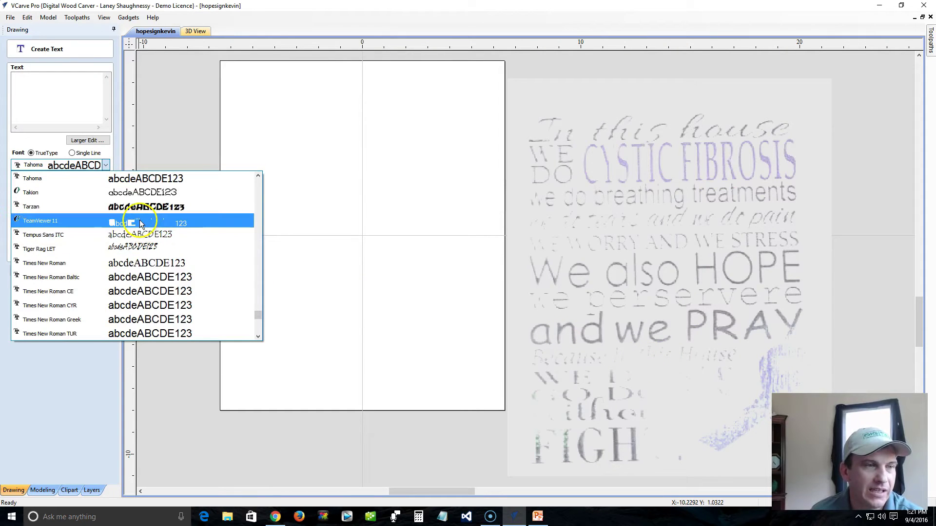
scroll(116, 307, "down", 10)
scroll(115, 311, "up", 8)
scroll(116, 311, "up", 3)
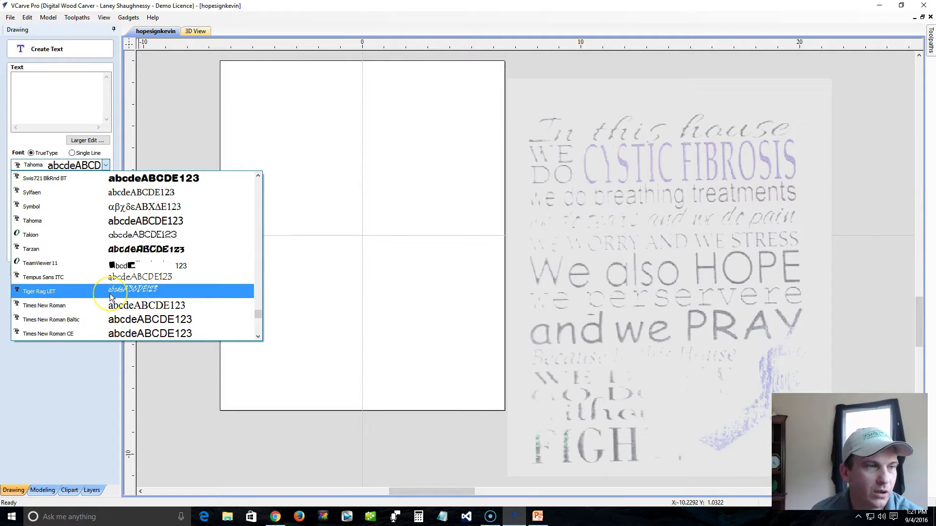
scroll(110, 297, "up", 15)
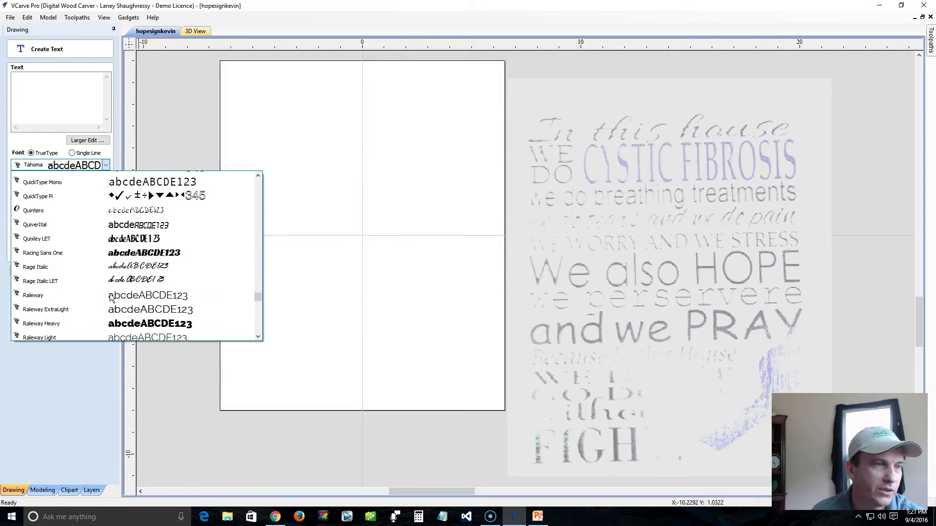
scroll(110, 297, "up", 10)
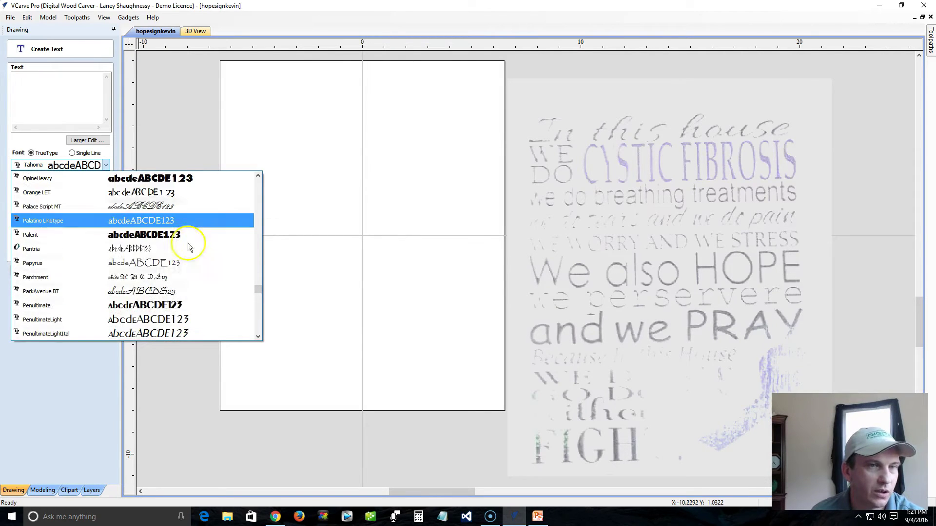
scroll(80, 295, "up", 3)
scroll(78, 292, "up", 12)
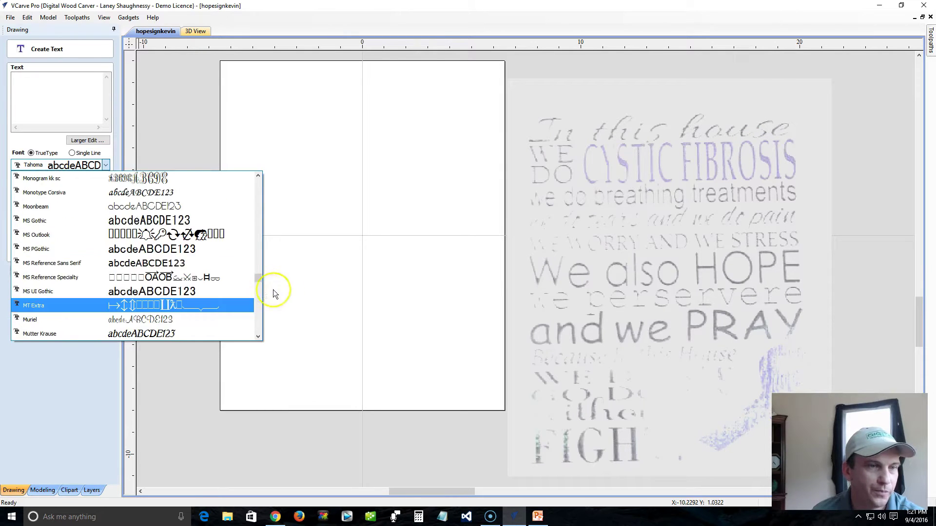
left_click_drag(257, 281, 251, 195)
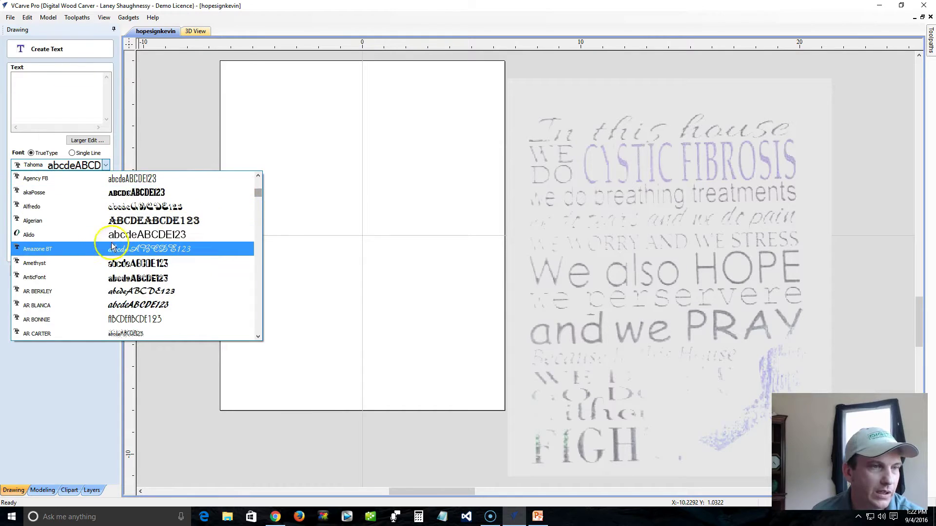
left_click(114, 247)
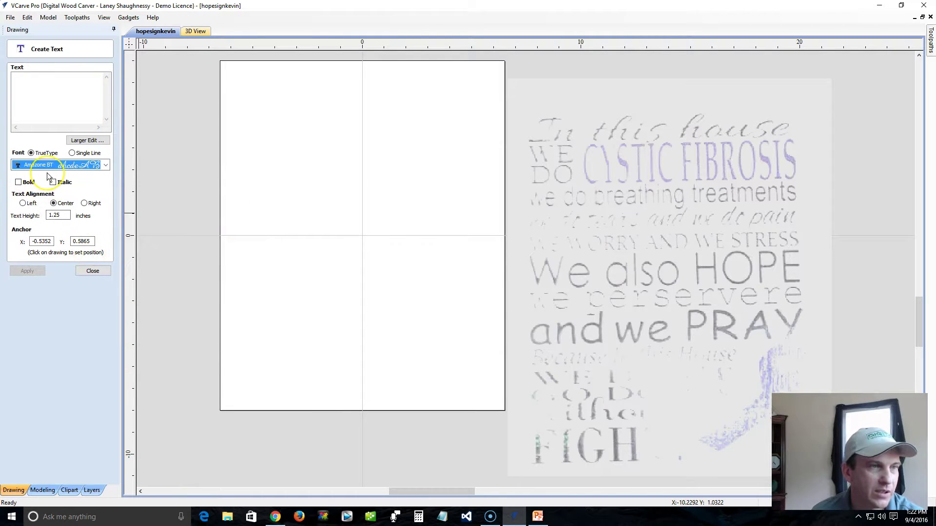
Enter "In this house" as the text content, with only the first word capitalized
left_click(47, 85)
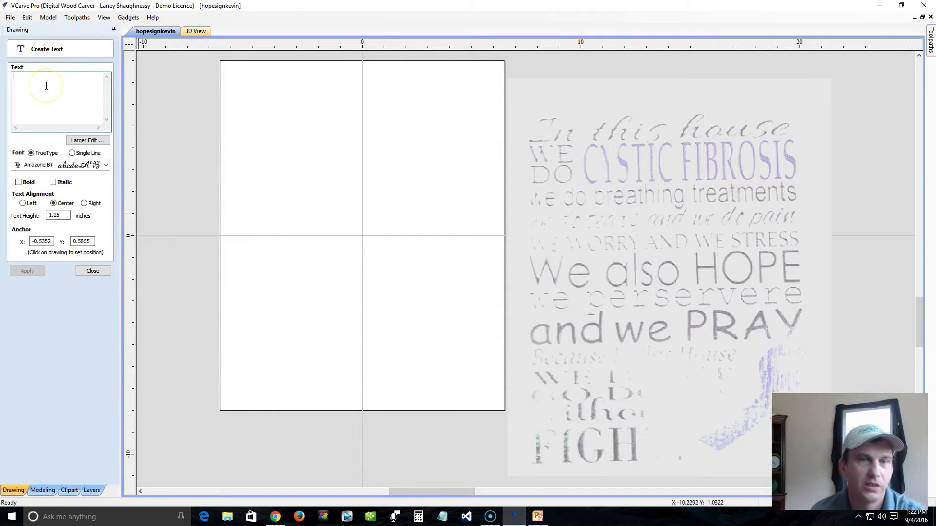
type("I")
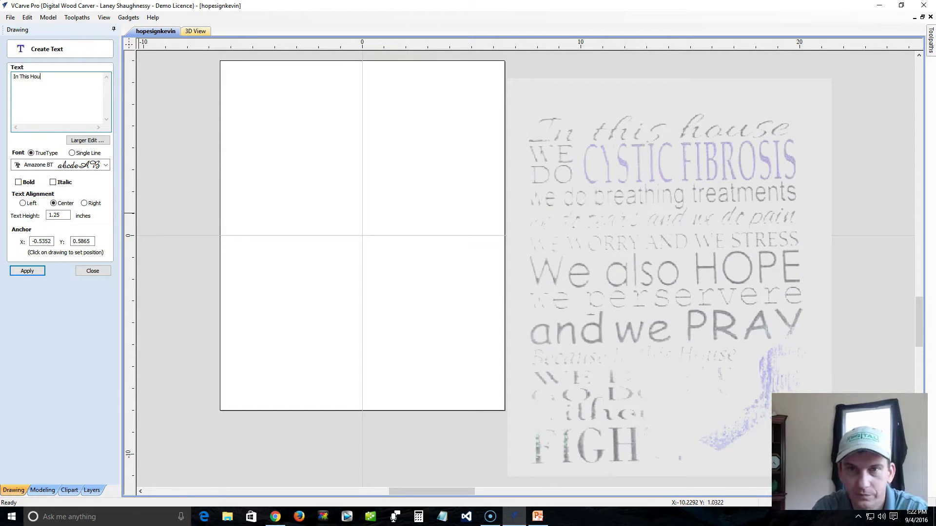
type("n This H")
key("BackSpace")
key("BackSpace")
key("BackSpace")
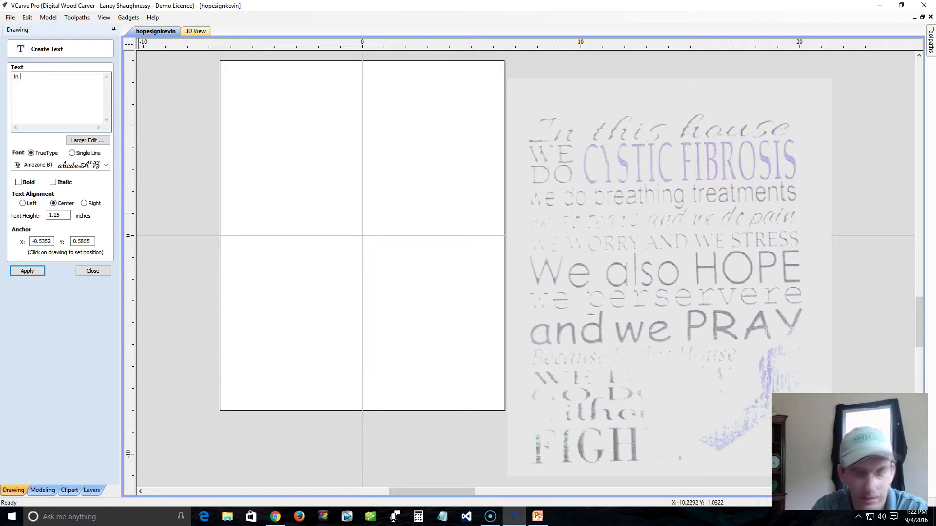
type("s house")
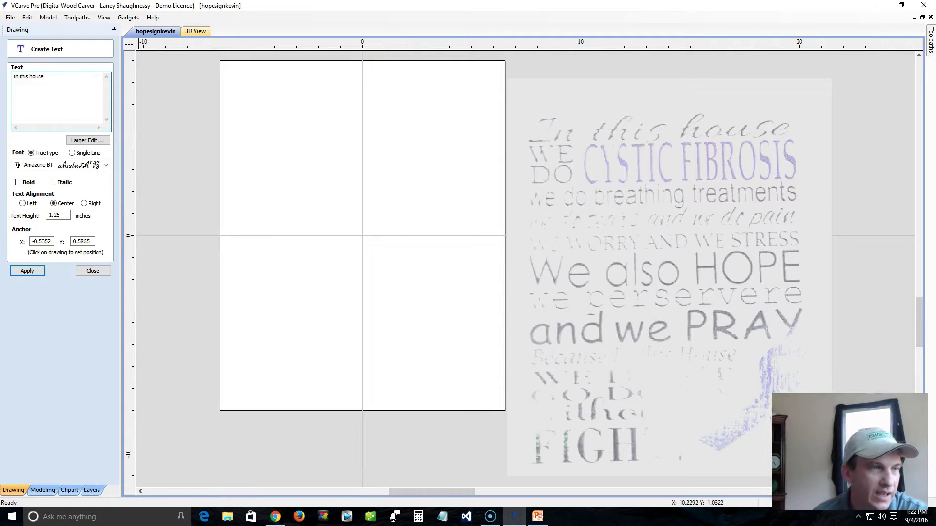
Set the text anchor to X 0 and Y 0 and create the text on the sheet
left_click(58, 216)
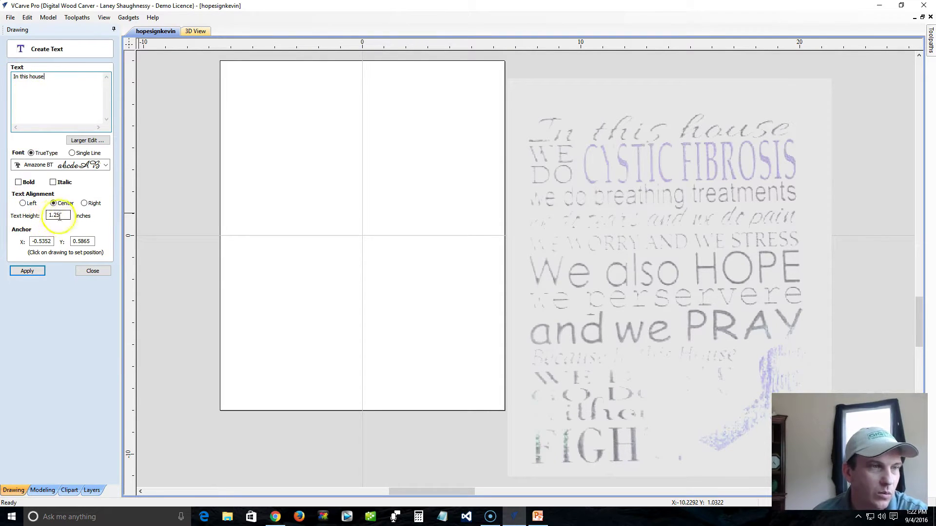
left_click_drag(64, 216, 34, 215)
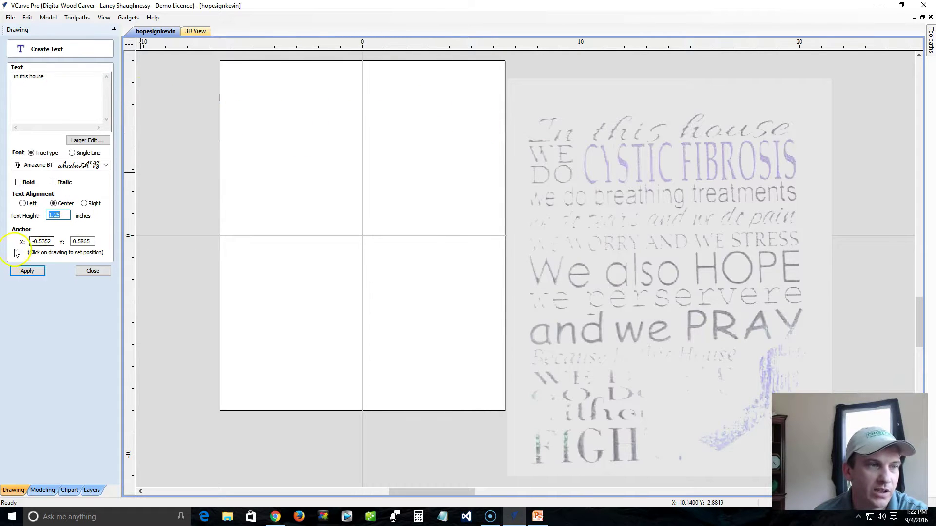
left_click(41, 241)
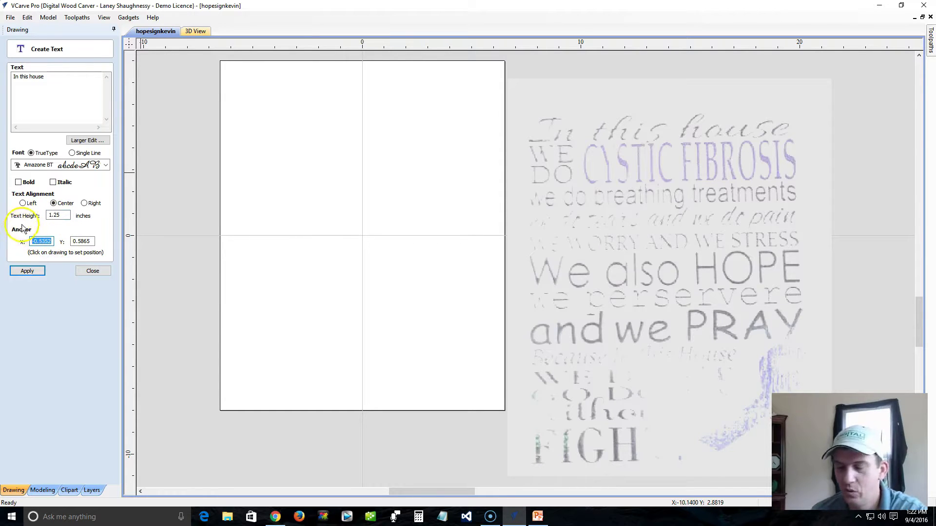
type("0")
left_click(83, 241)
type("0")
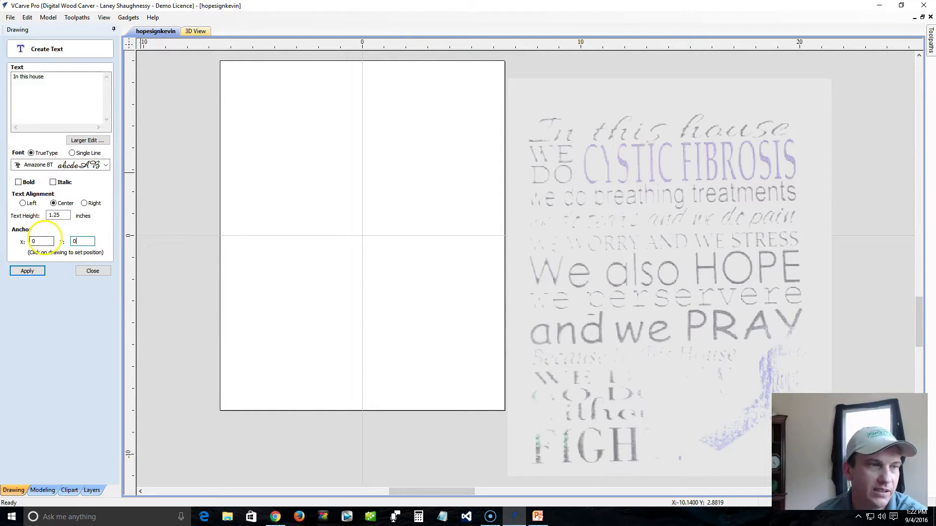
left_click(28, 271)
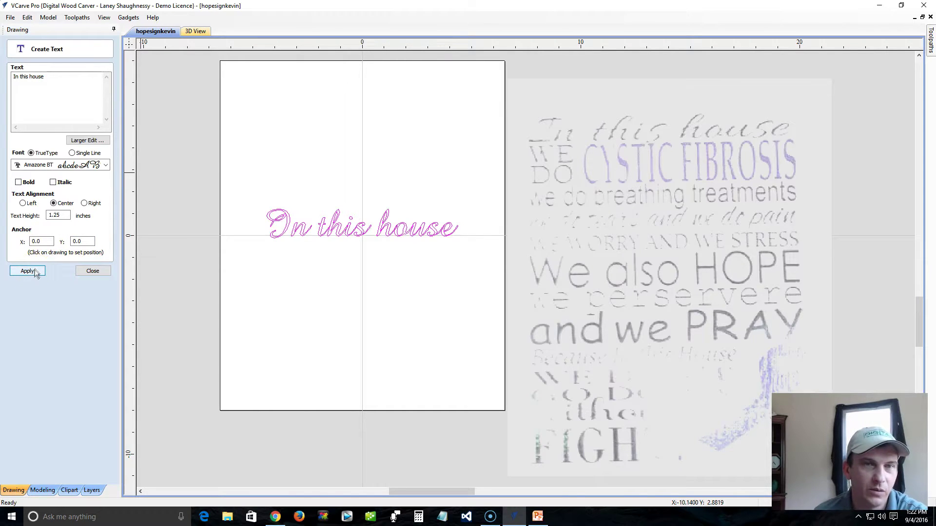
Set the height of the "In this house" text to 1.75 inches and apply it
double_click(63, 214)
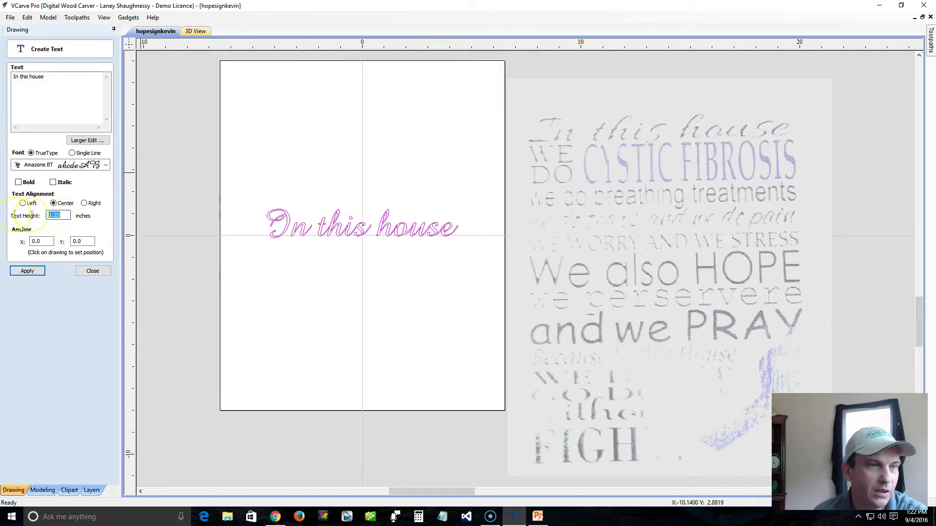
type("1.")
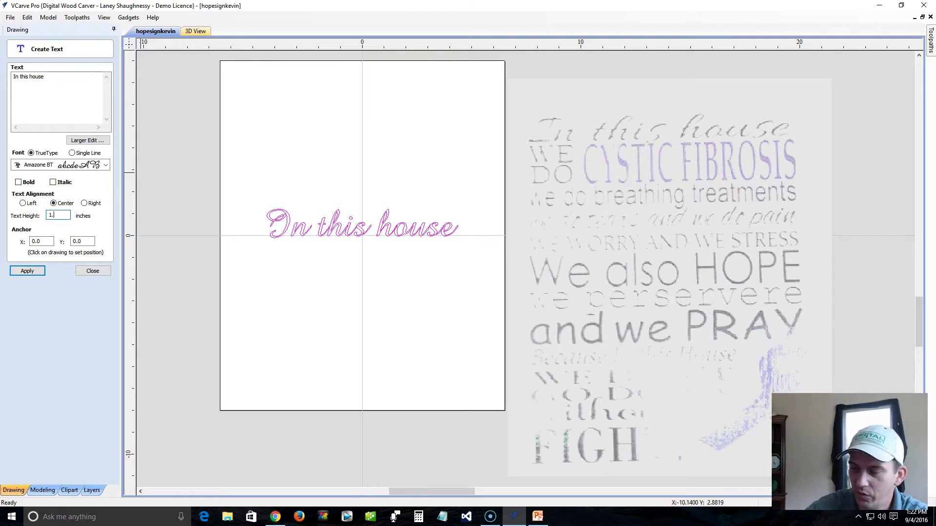
type("75")
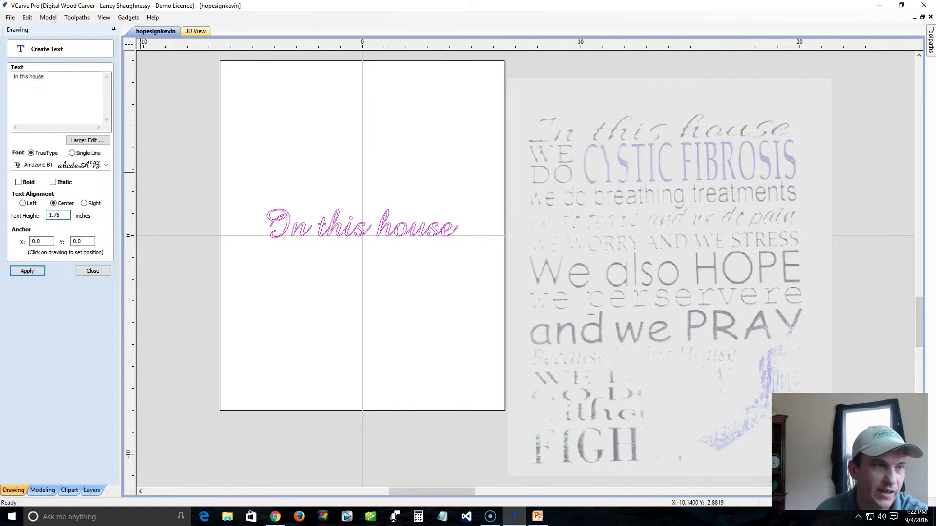
left_click(28, 273)
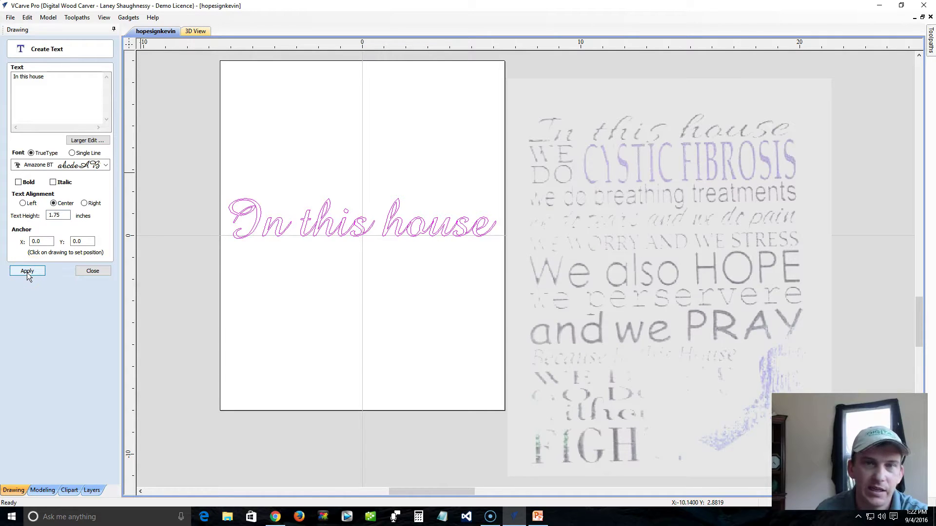
Set the height of the "In this house" text to 1.5 inches, apply it and finish text creation
left_click_drag(65, 216, 29, 220)
type("1")
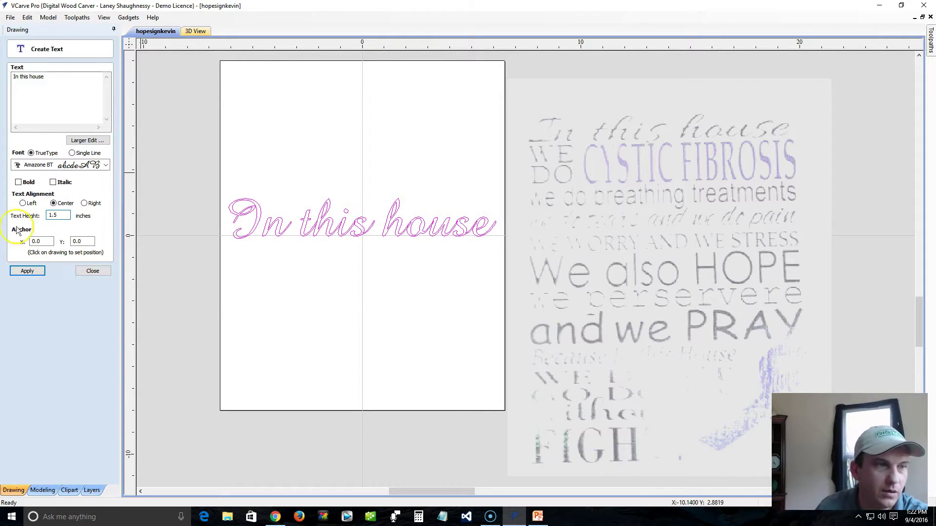
left_click(27, 271)
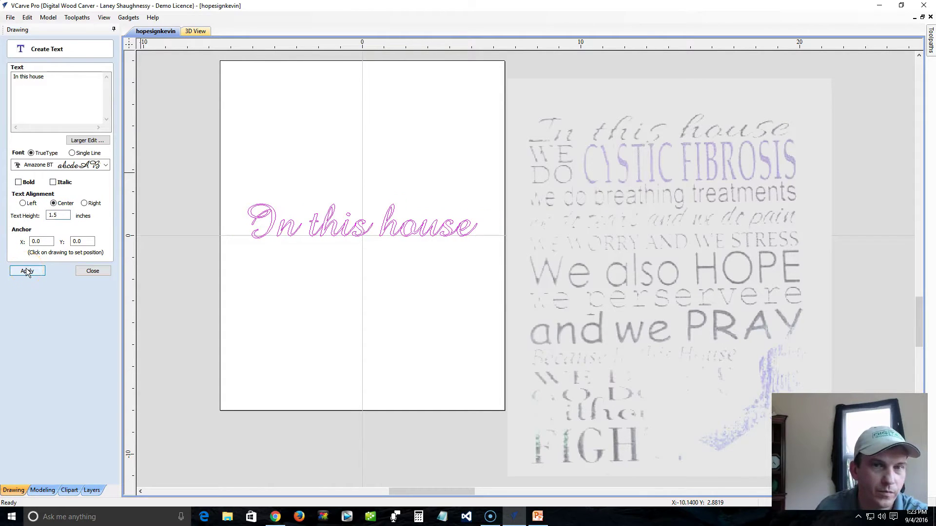
left_click(106, 272)
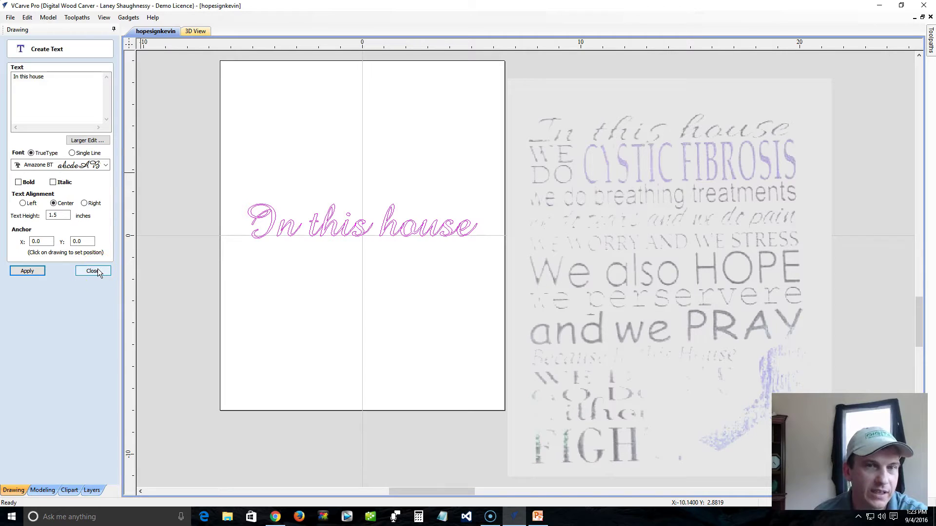
left_click(93, 271)
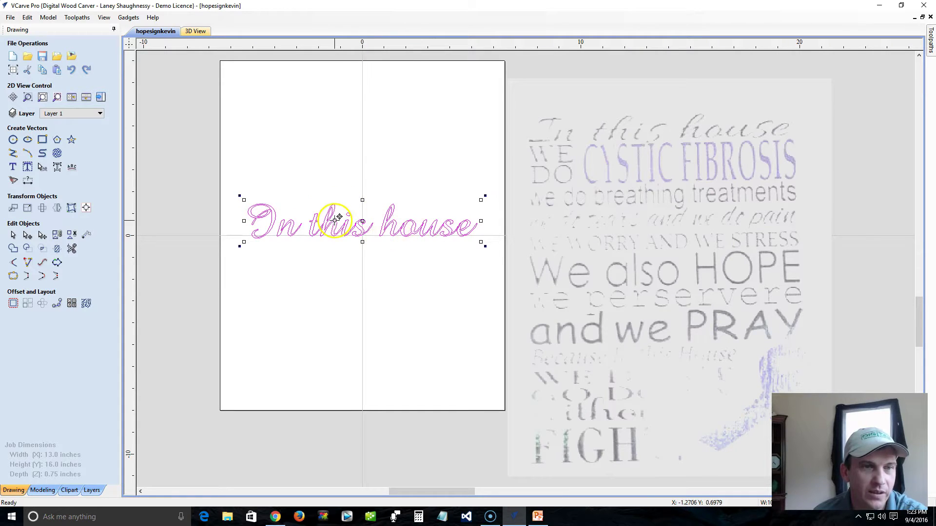
Move the "In this house" text from the sheet's centre up into its upper half
left_click_drag(341, 224, 339, 180)
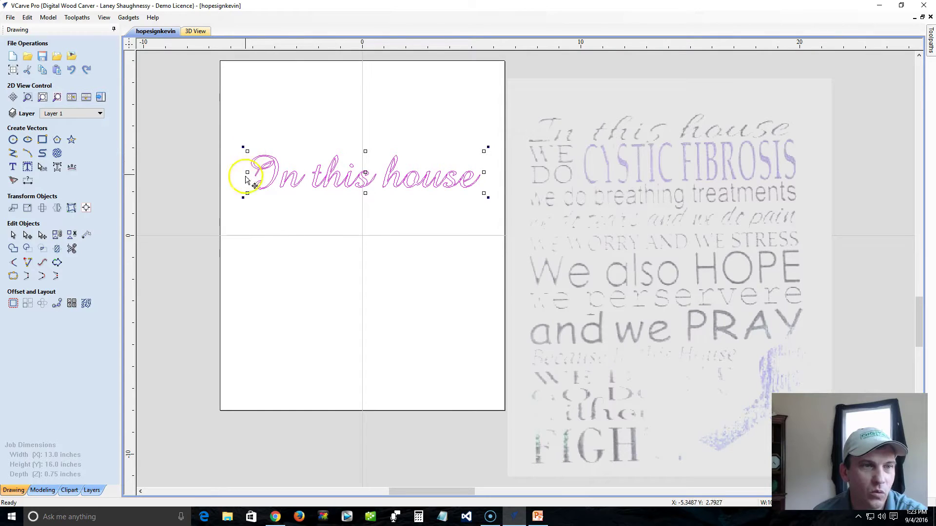
Resize the "In this house" text slightly by its corner, set its text height to 1.5 inches and apply it
mouse_move(243, 147)
left_mouse_down()
mouse_move(208, 127)
mouse_move(278, 154)
mouse_move(202, 142)
mouse_move(317, 159)
mouse_move(196, 142)
mouse_move(350, 161)
mouse_move(258, 153)
left_mouse_up()
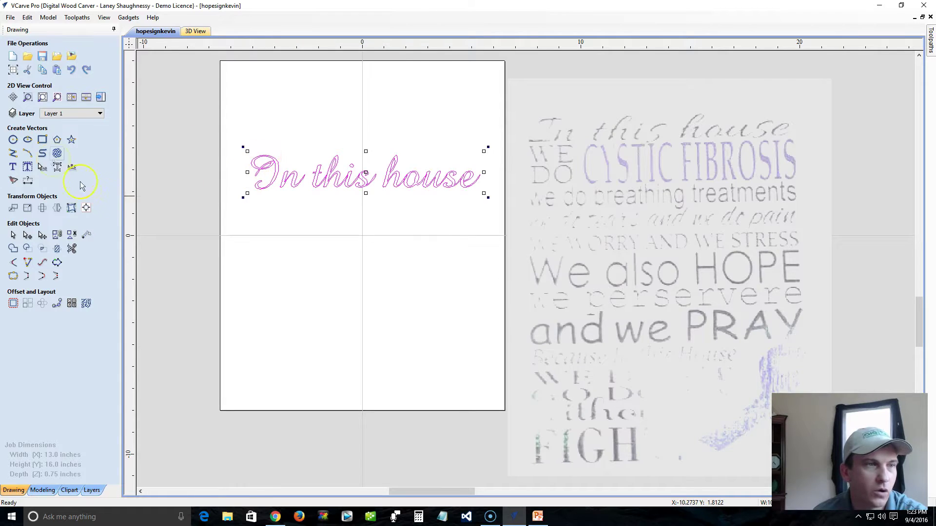
left_click(12, 167)
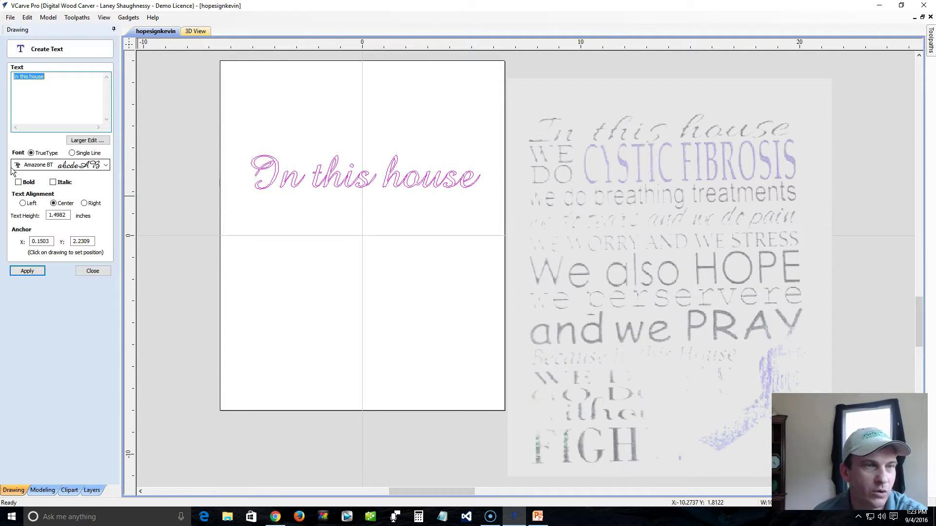
left_click(66, 215)
left_click_drag(65, 215, 35, 218)
type("1.5")
left_click(30, 272)
left_click(92, 271)
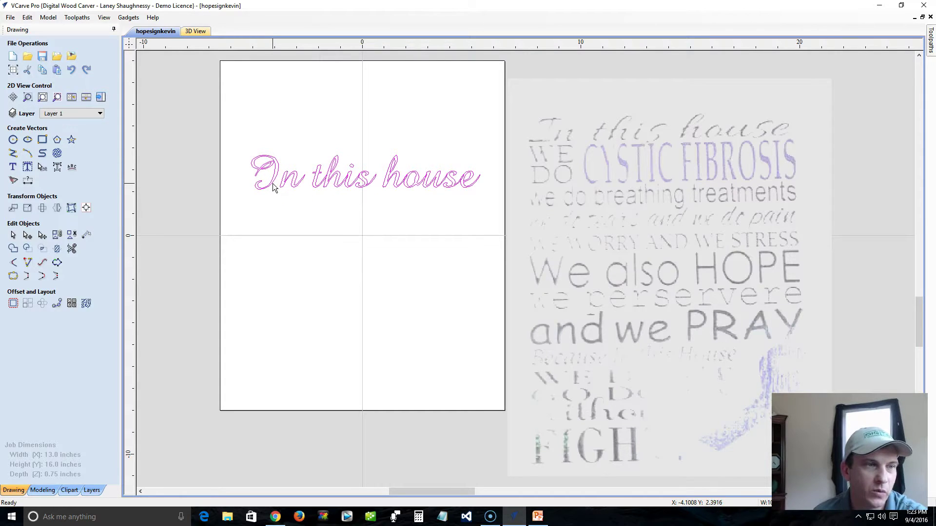
Centre the "In this house" text in the material both horizontally and vertically with the alignment tools
left_click(86, 208)
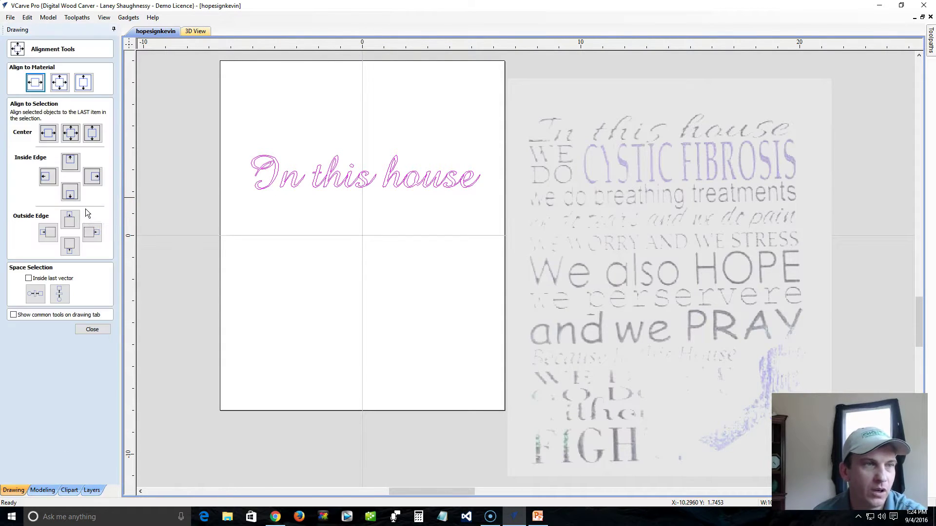
left_click(56, 85)
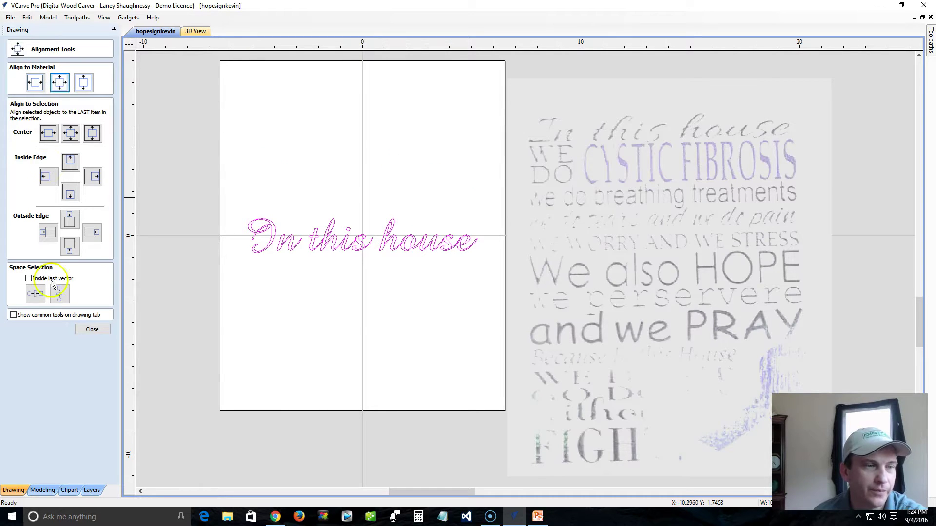
left_click(35, 131)
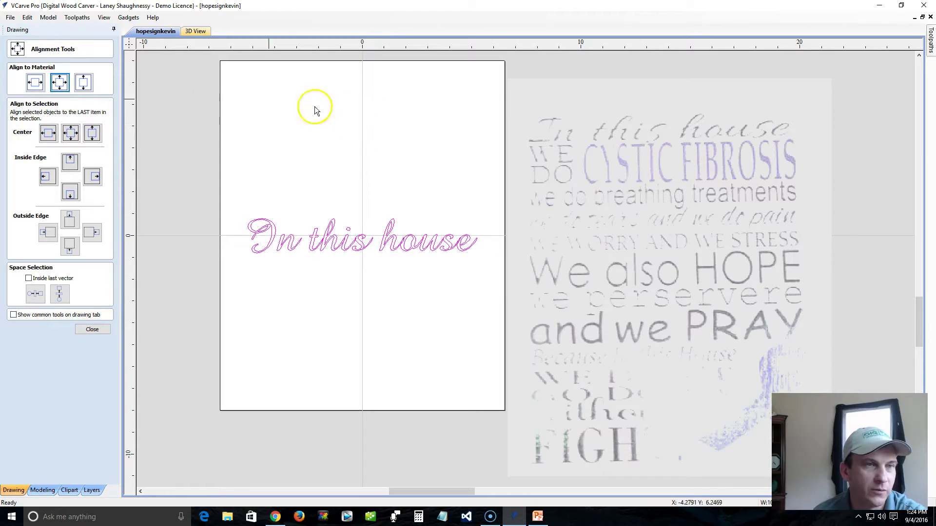
left_click(91, 324)
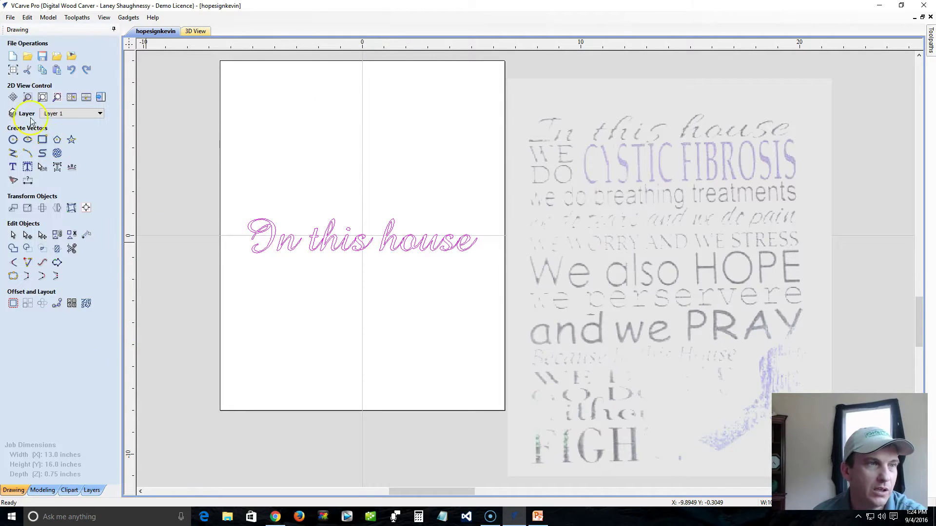
Draw a square-cornered rectangle about 11 x 2.9 inches above the text and stretch its left side out near the sheet's edge
left_click(42, 139)
left_click_drag(251, 101, 491, 165)
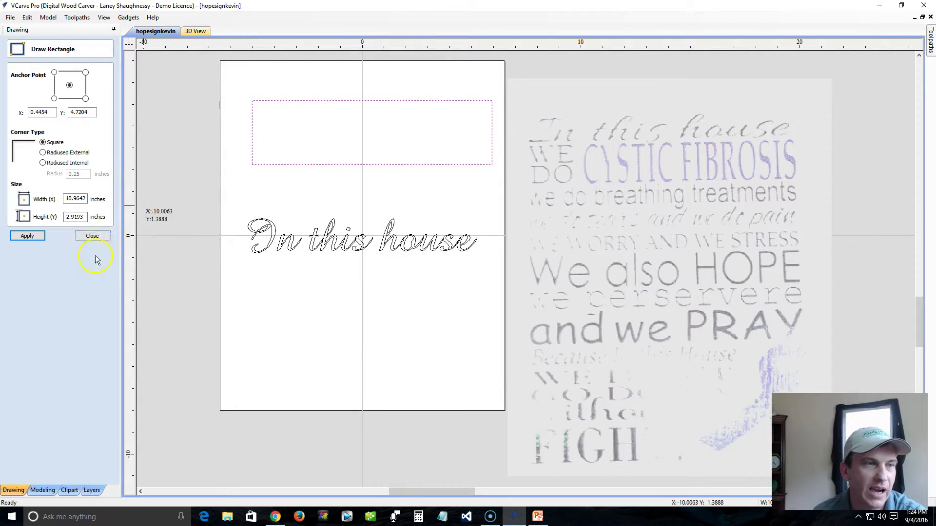
left_click(93, 235)
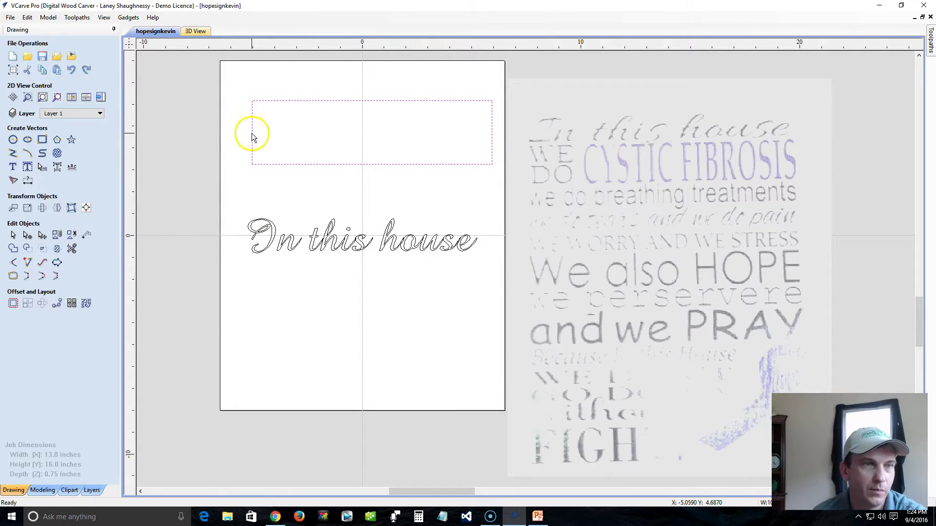
left_click_drag(248, 133, 226, 132)
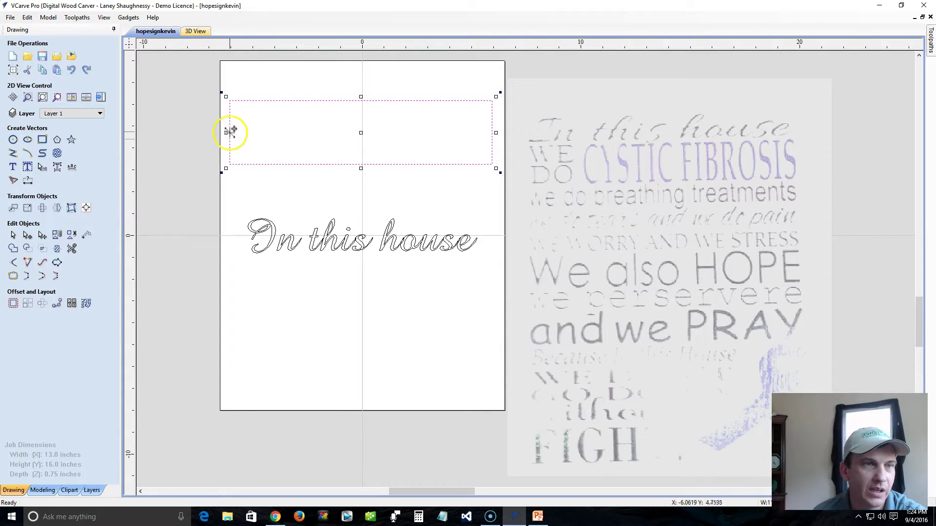
left_click(175, 279)
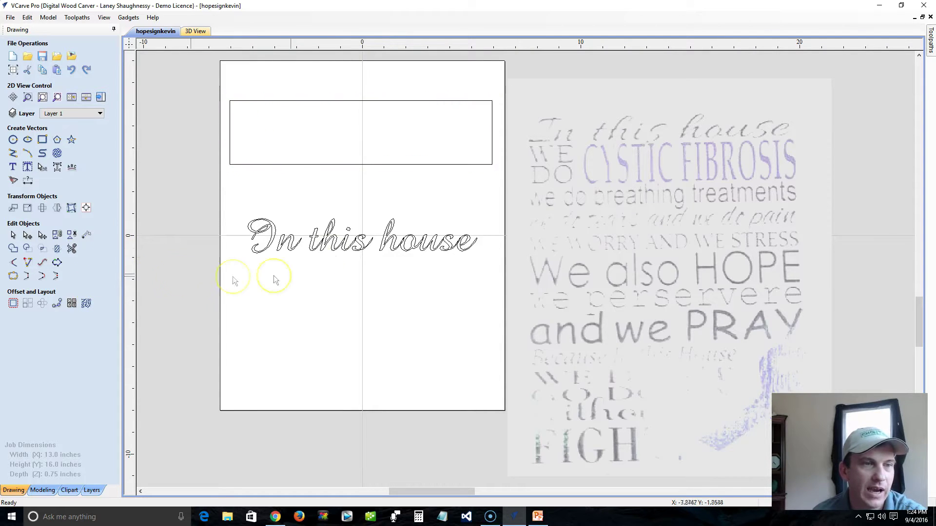
Align the "In this house" text to the centre of the rectangle, with the rectangle as the last selected object
left_click(314, 248)
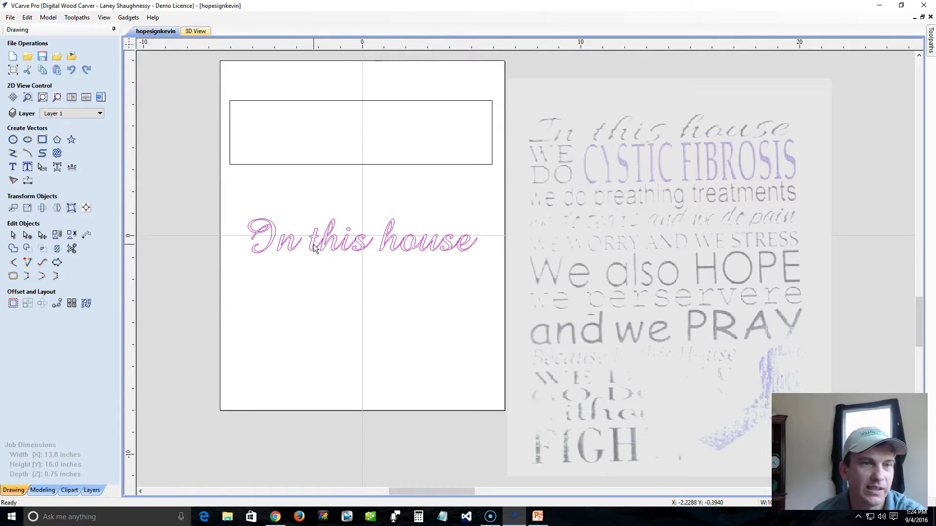
left_click(291, 166, "shift")
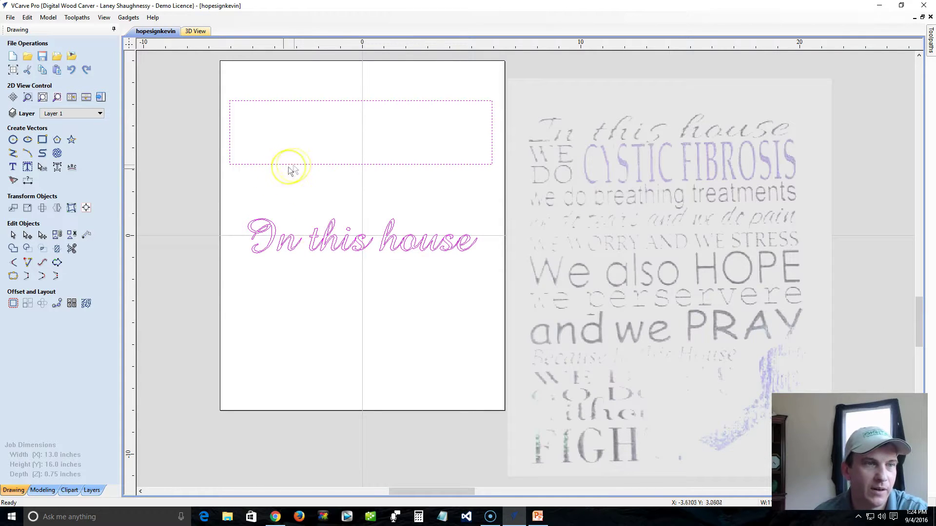
left_click(87, 209)
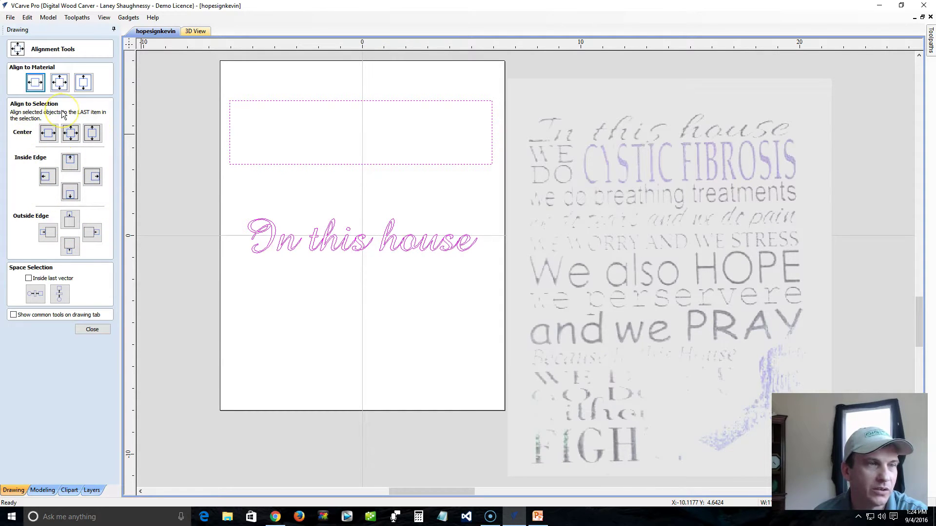
left_click(71, 134)
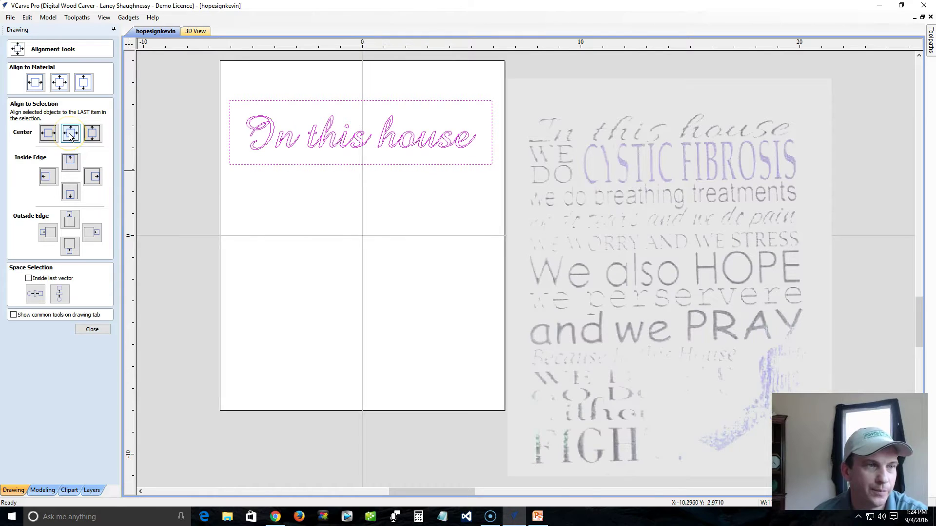
Try aligning the text to the rectangle's top and bottom inside edges, and centre it in the rectangle again
left_click(71, 161)
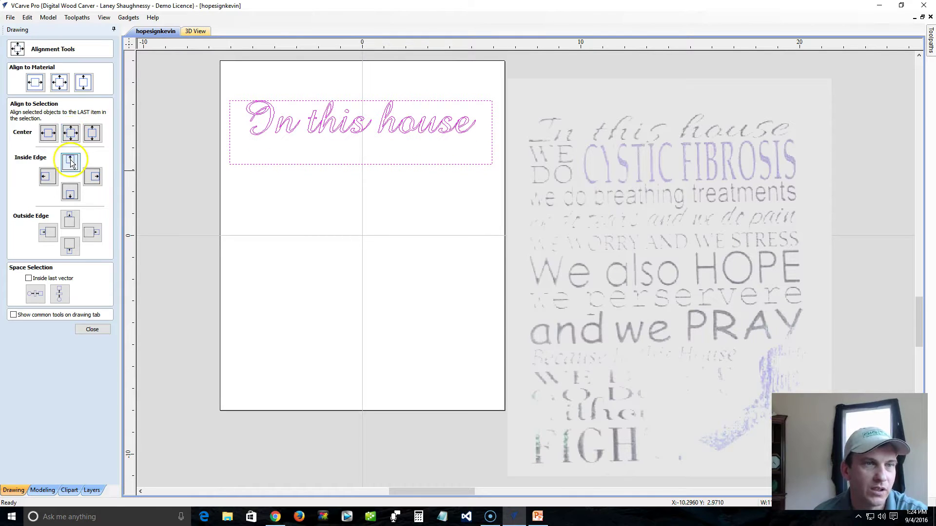
left_click(70, 192)
left_click(70, 135)
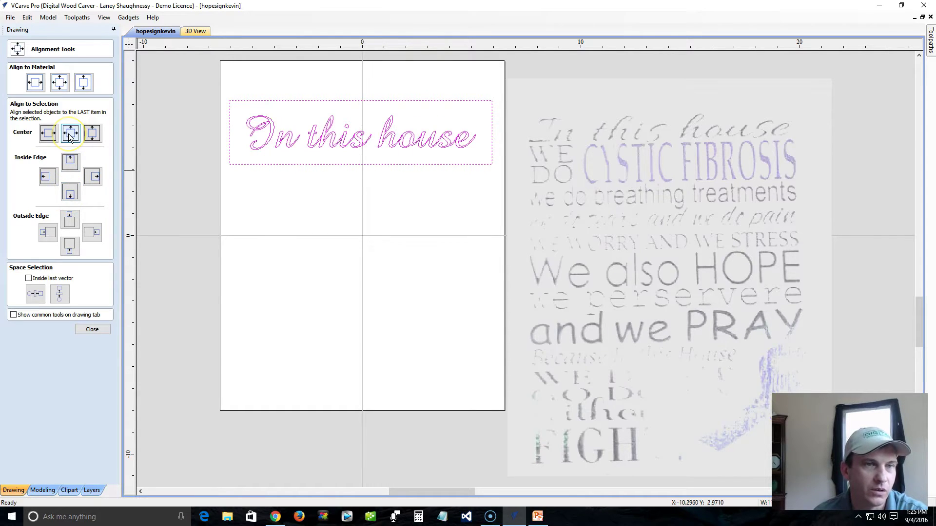
left_click(92, 329)
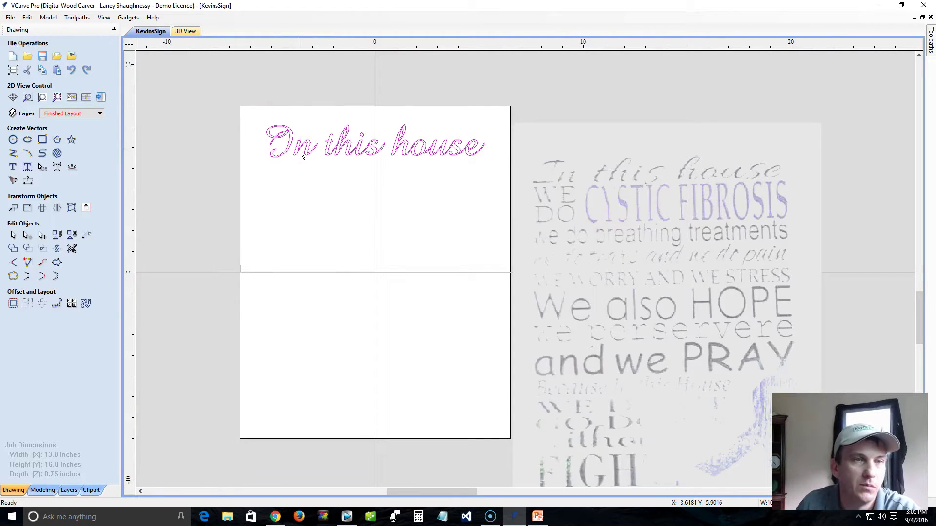
Start moving the "In this house" text and compare its absolute position from the corner anchors and the centre anchor
left_click(301, 152)
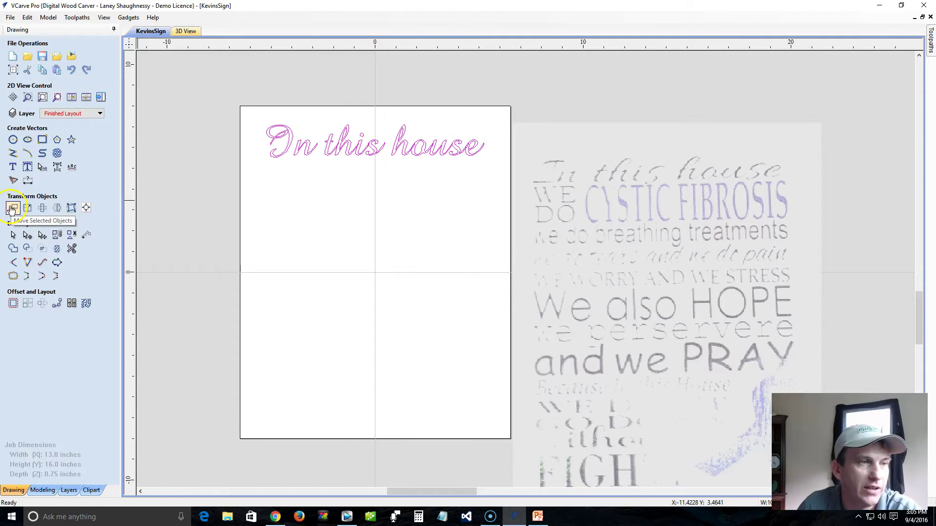
left_click(12, 208)
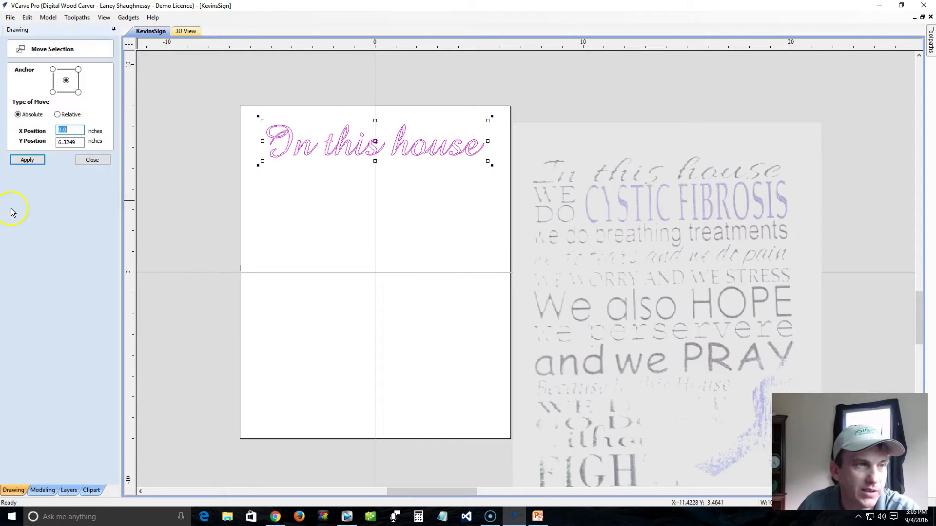
left_click(52, 92)
left_click(78, 92)
left_click(79, 69)
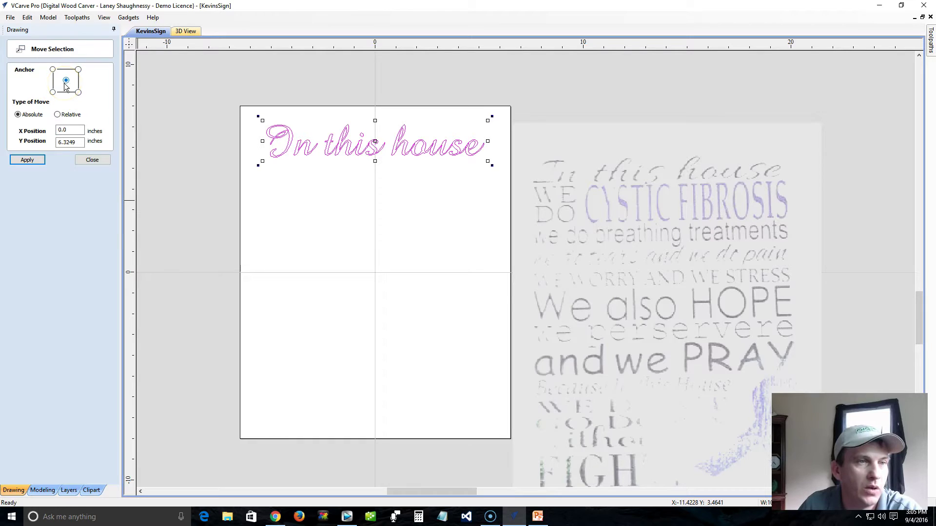
double_click(63, 130)
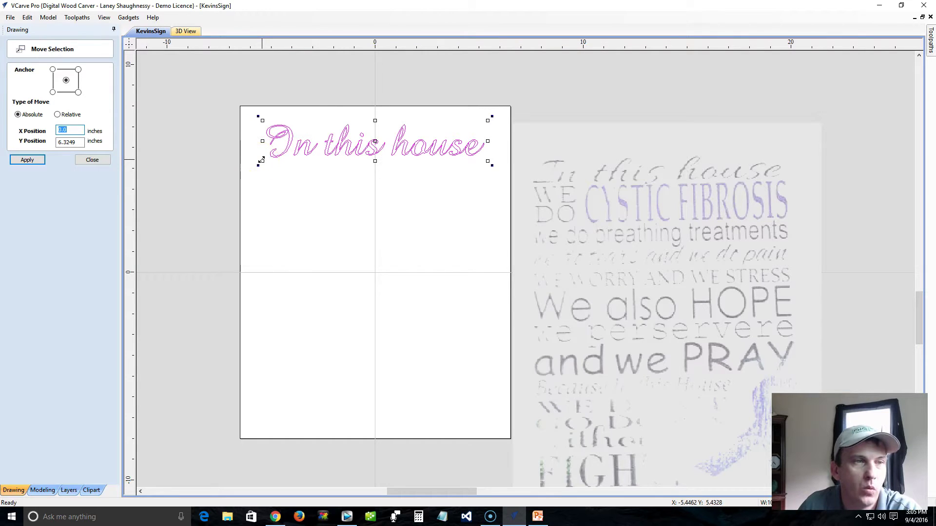
left_click(52, 92)
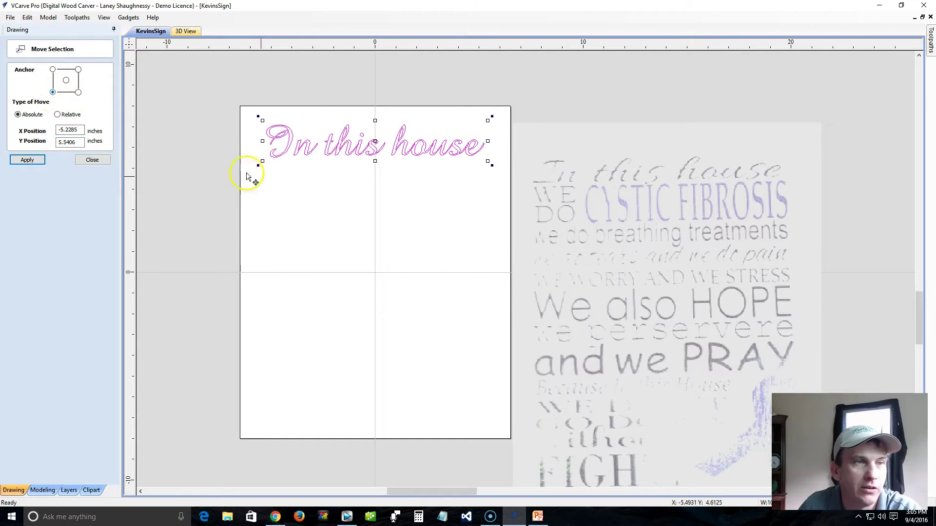
left_click(78, 92)
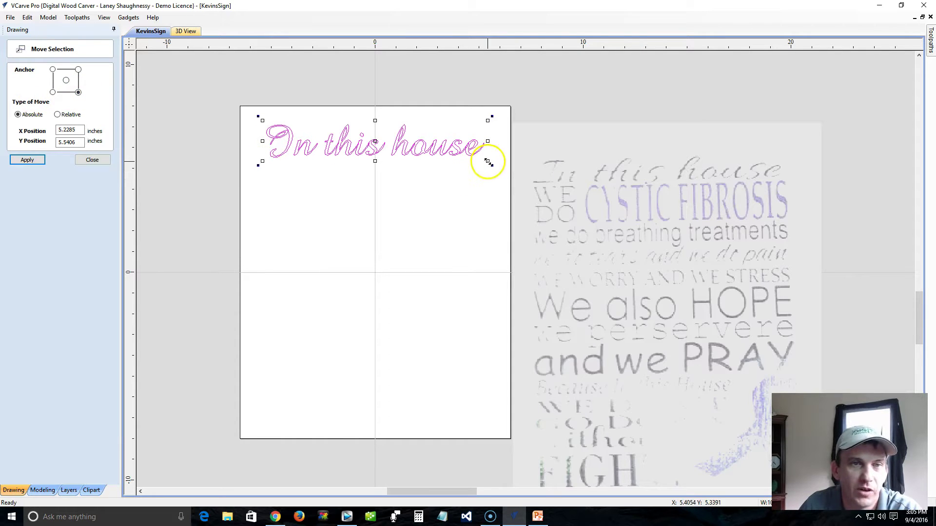
left_click(66, 80)
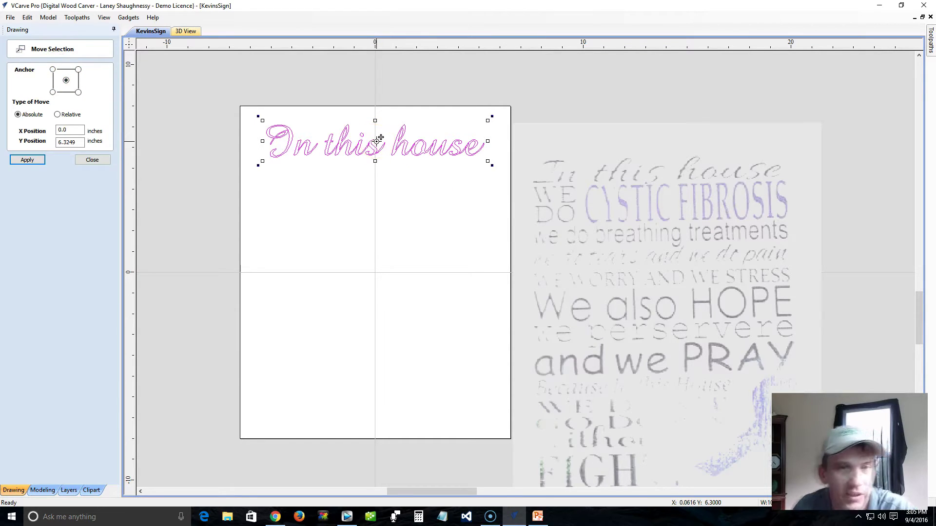
Move the "In this house" text to an absolute Y position of 0, using its centre as the anchor
left_click(79, 142)
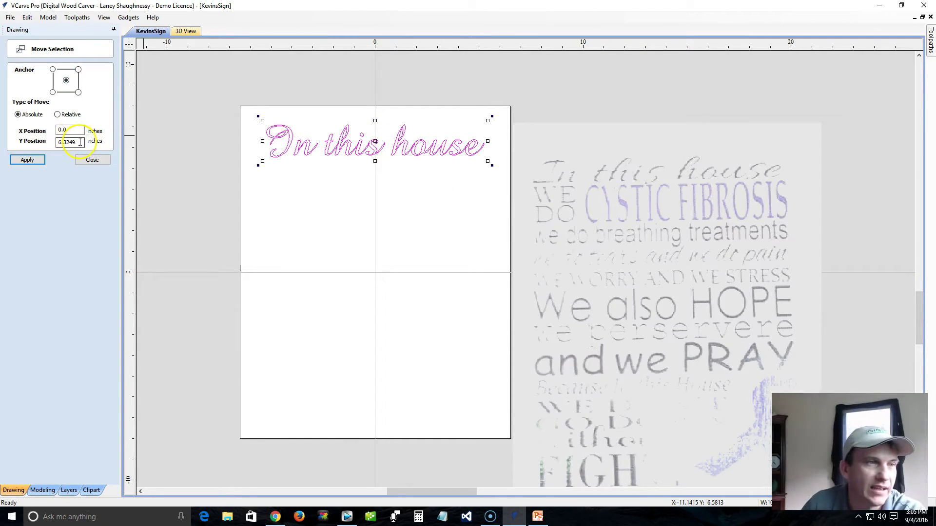
left_click_drag(79, 142, 27, 140)
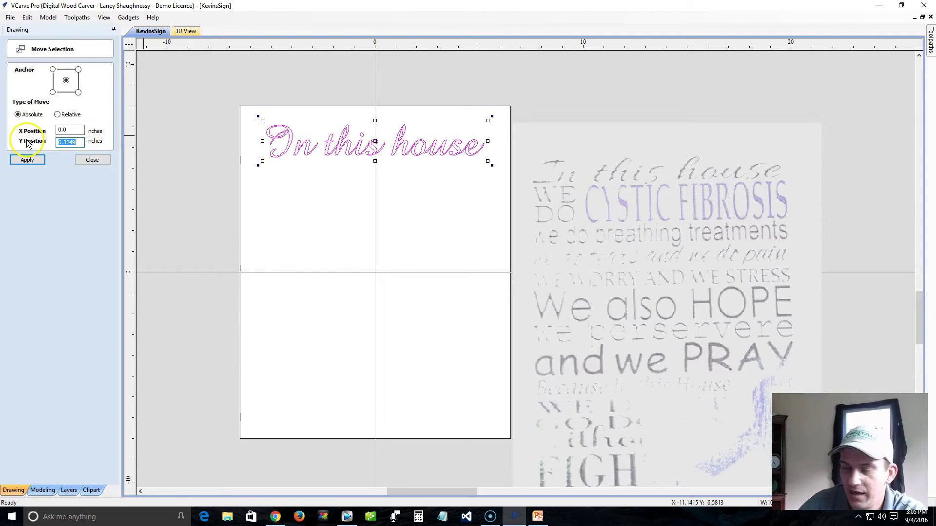
type("0")
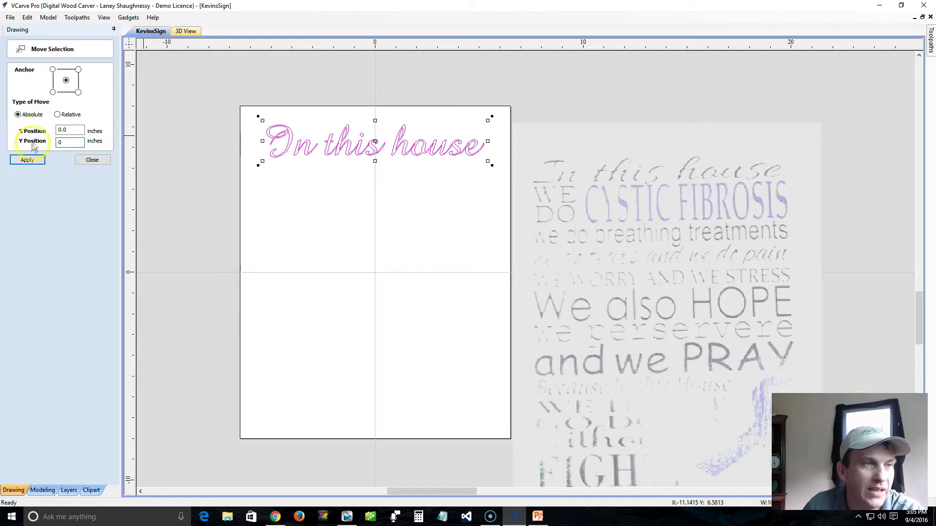
left_click(35, 159)
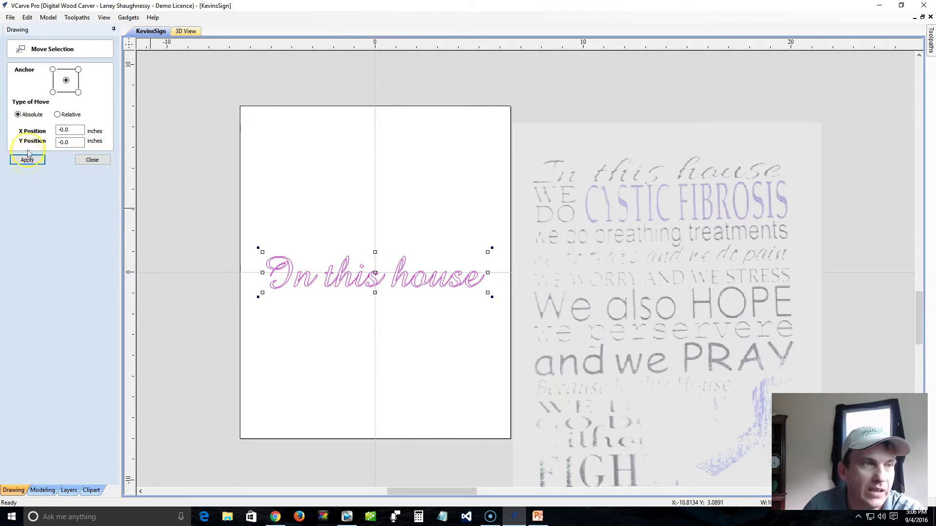
Move the "In this house" text to an absolute Y position of 1 inch and apply it
left_click_drag(73, 130, 30, 134)
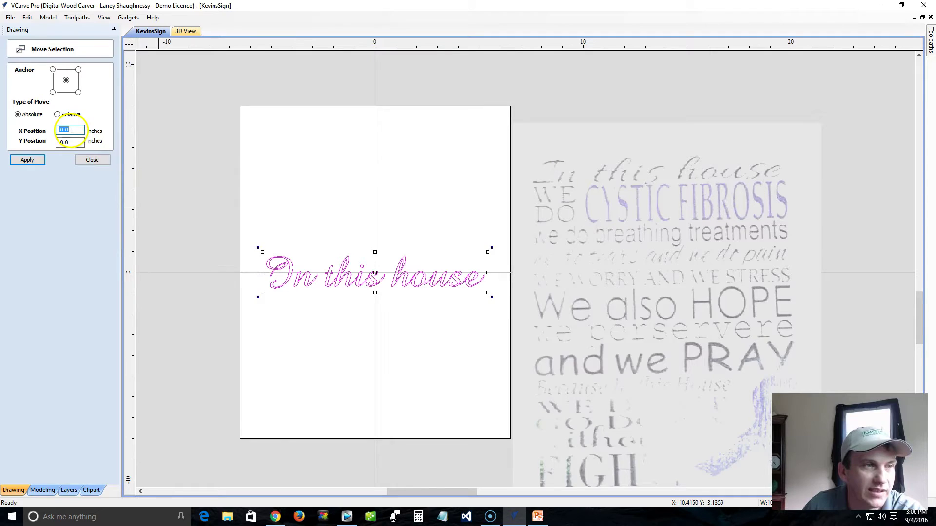
left_click_drag(75, 142, 52, 141)
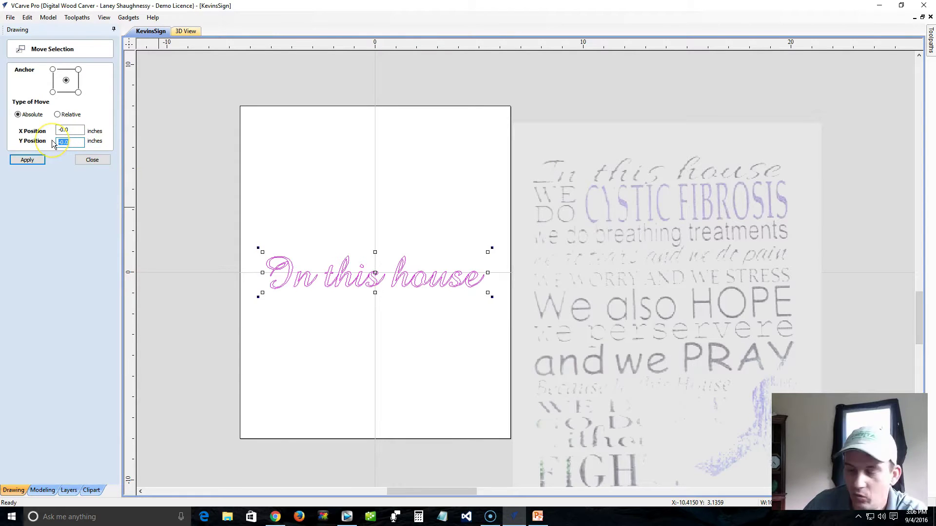
type("1")
left_click(28, 162)
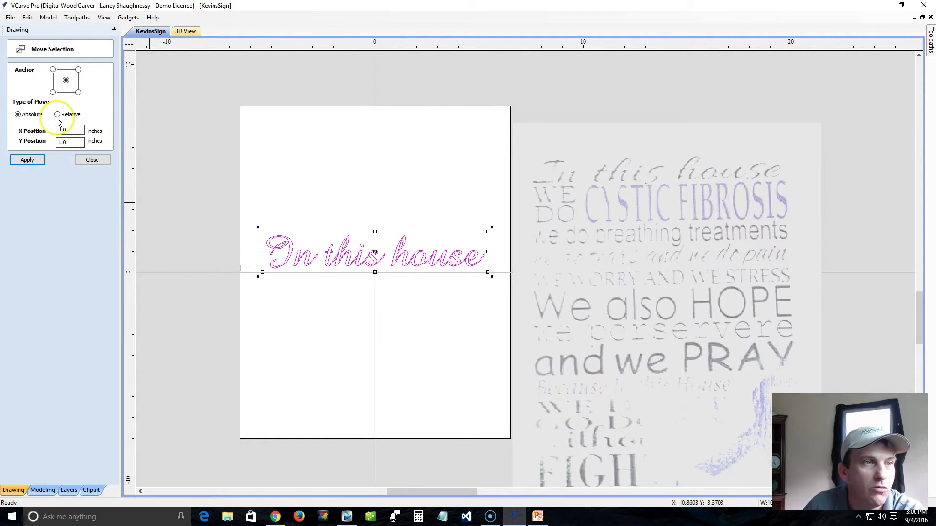
Move the "In this house" text by a relative offset of 0 in X and 1.5 inches in Y
left_click(64, 131)
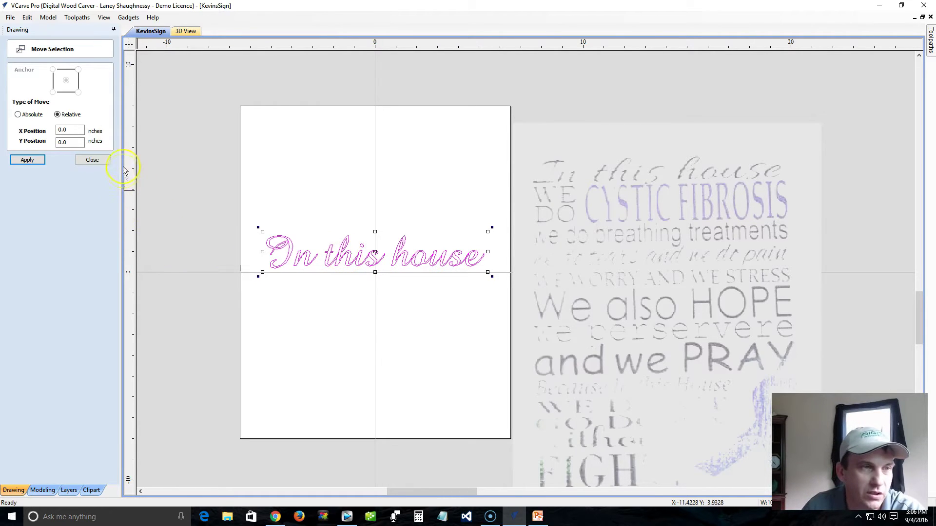
left_click(75, 131)
double_click(75, 131)
type("1.5")
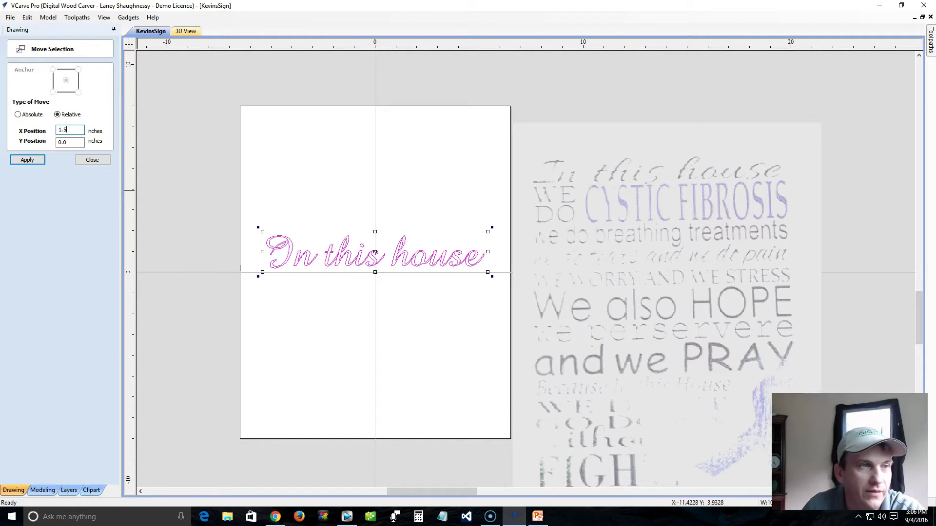
double_click(68, 129)
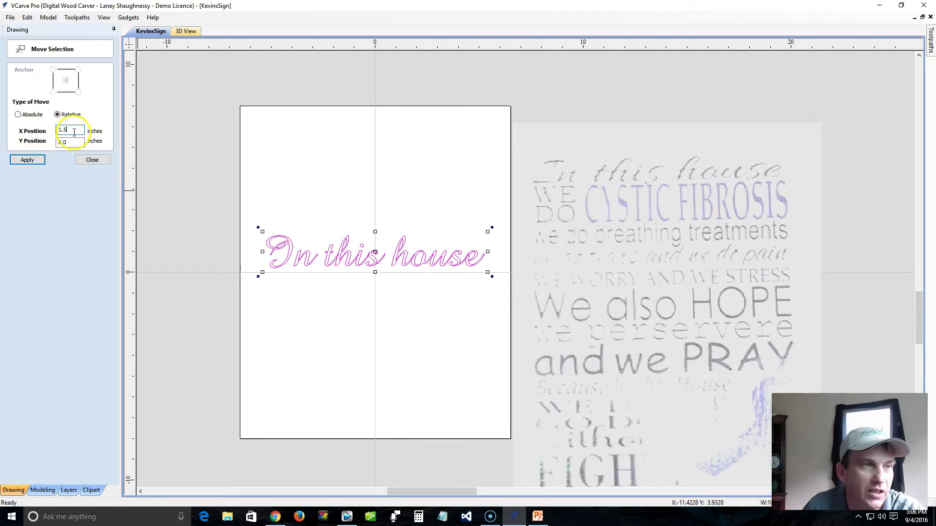
type("0")
key("Tab")
type("1")
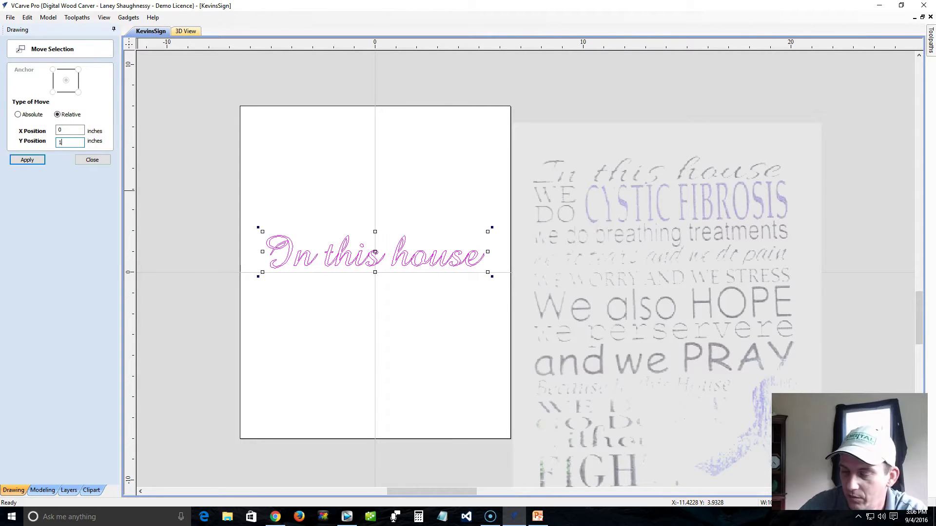
type(".5")
left_click(16, 161)
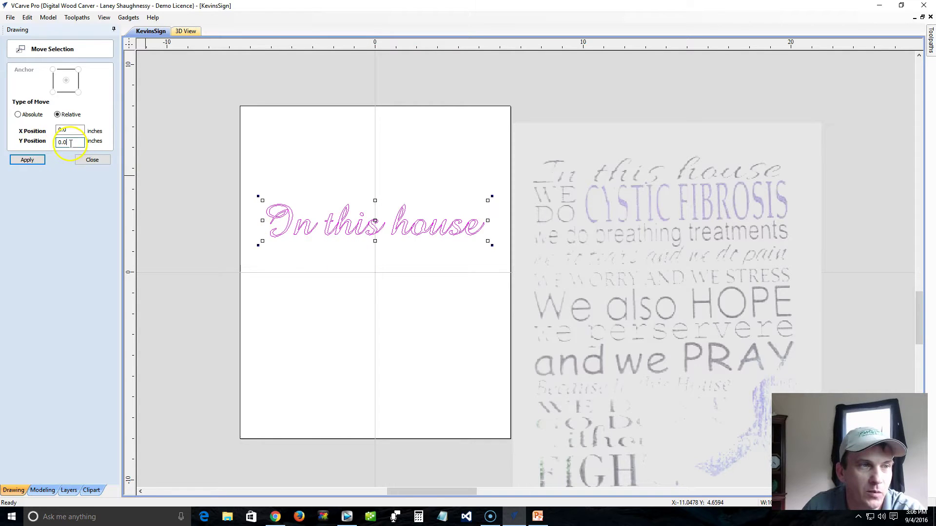
Shift the "In this house" text by a relative offset of 0.5 inch in X only
left_click_drag(65, 131, 47, 131)
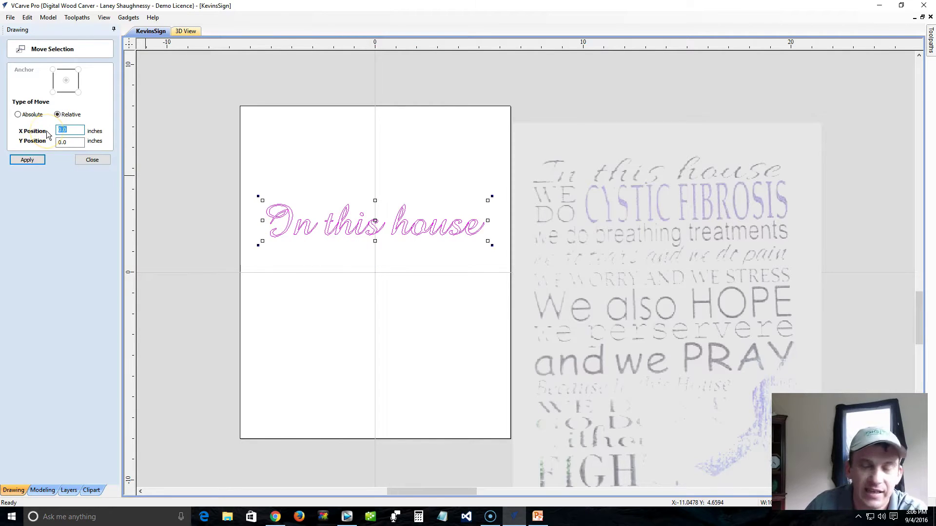
type(".5")
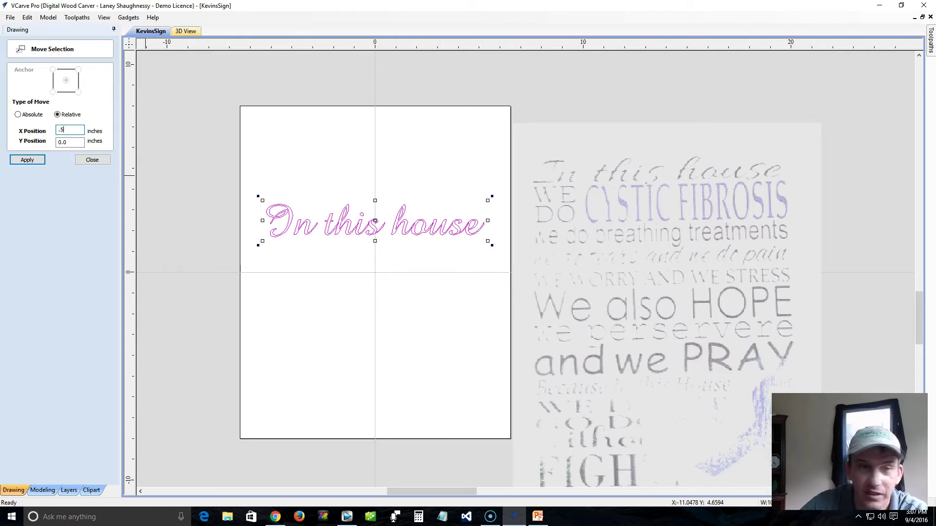
left_click(21, 162)
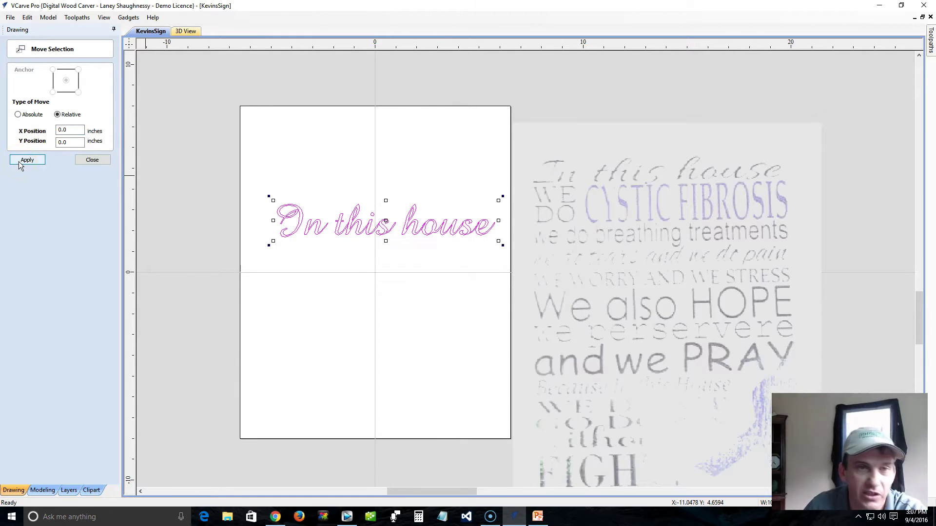
double_click(65, 130)
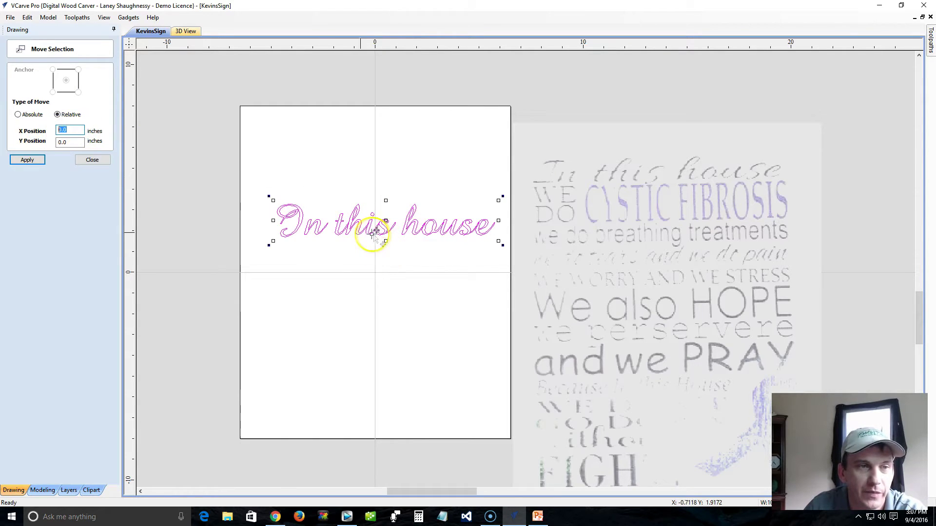
Move the "In this house" text to absolute position X 0, Y 0, using its centre as the anchor
left_click(18, 114)
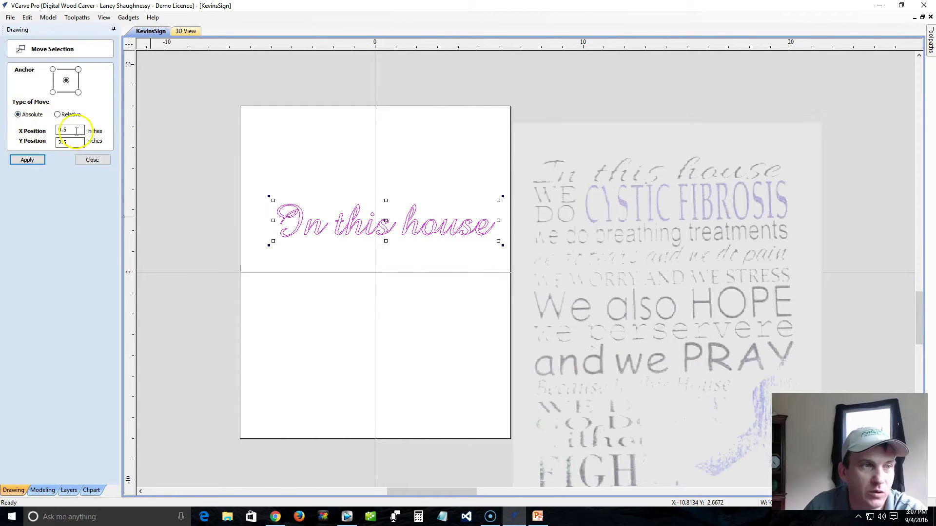
double_click(59, 142)
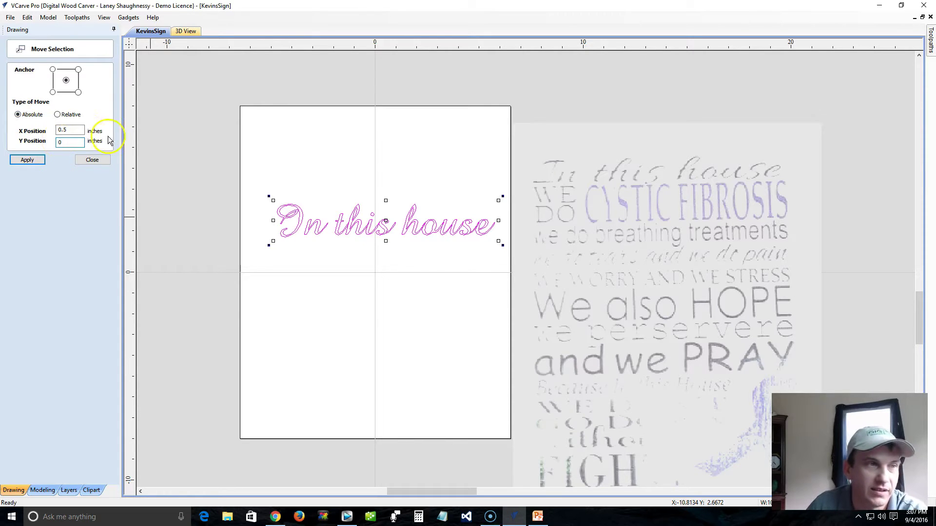
double_click(63, 129)
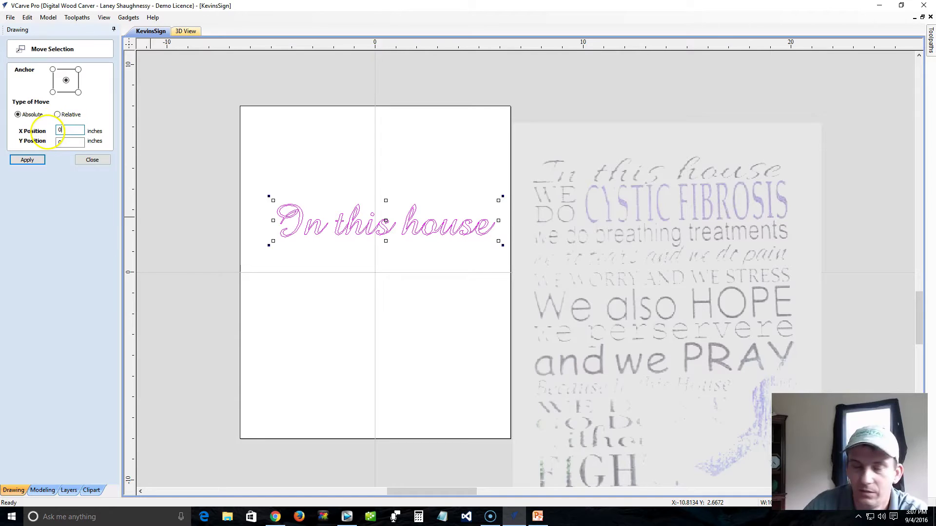
left_click(30, 159)
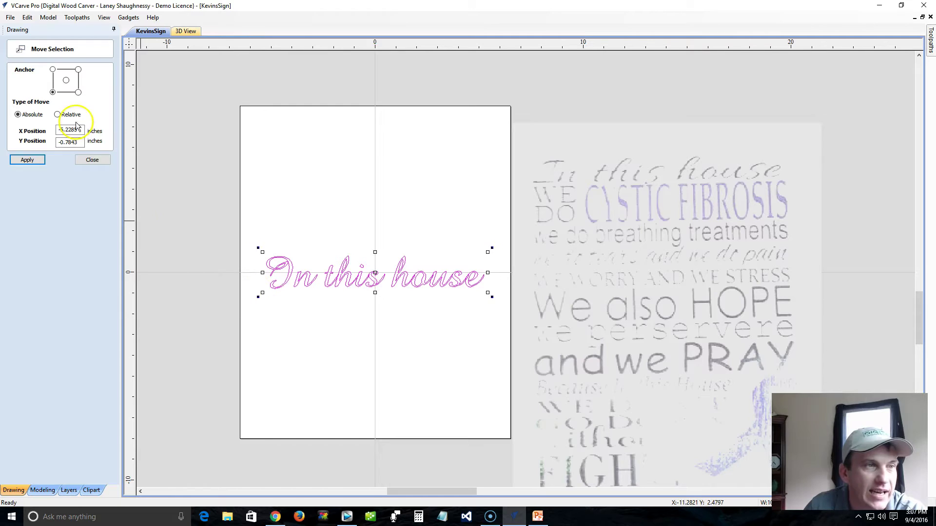
Place the lower-left corner anchor of the "In this house" text at absolute position X 0, Y 0
left_click_drag(80, 130, 53, 130)
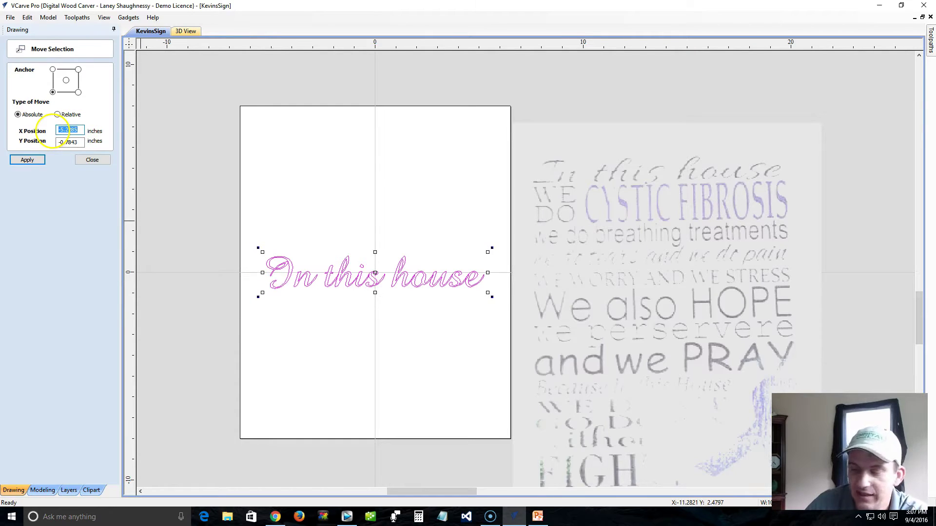
left_click_drag(80, 142, 48, 144)
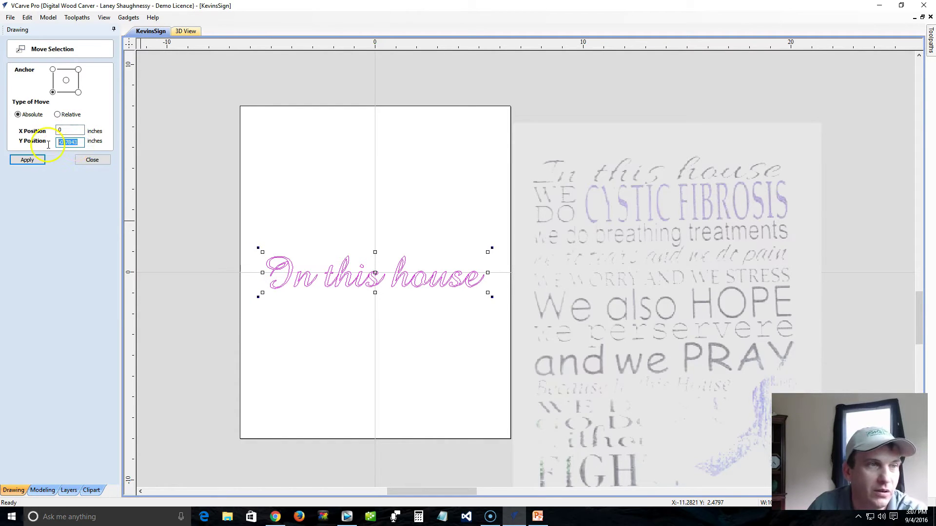
type("0")
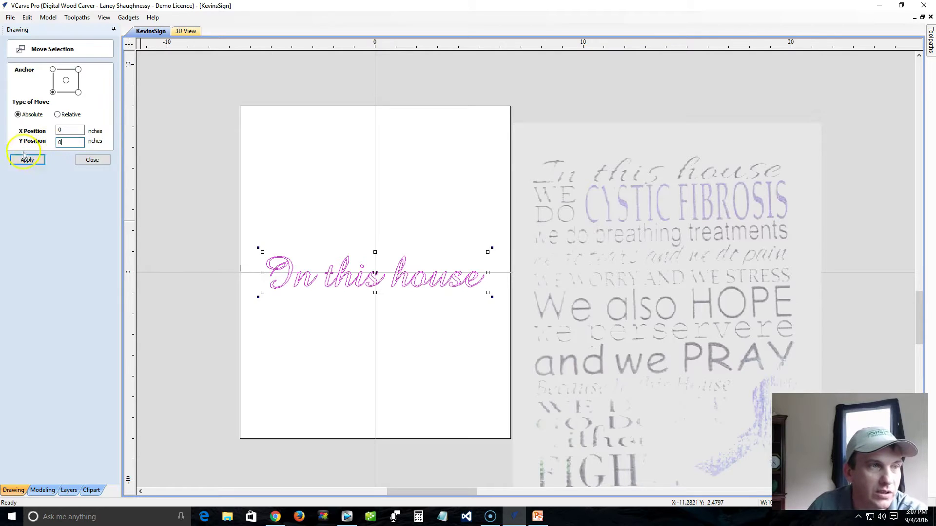
left_click(28, 160)
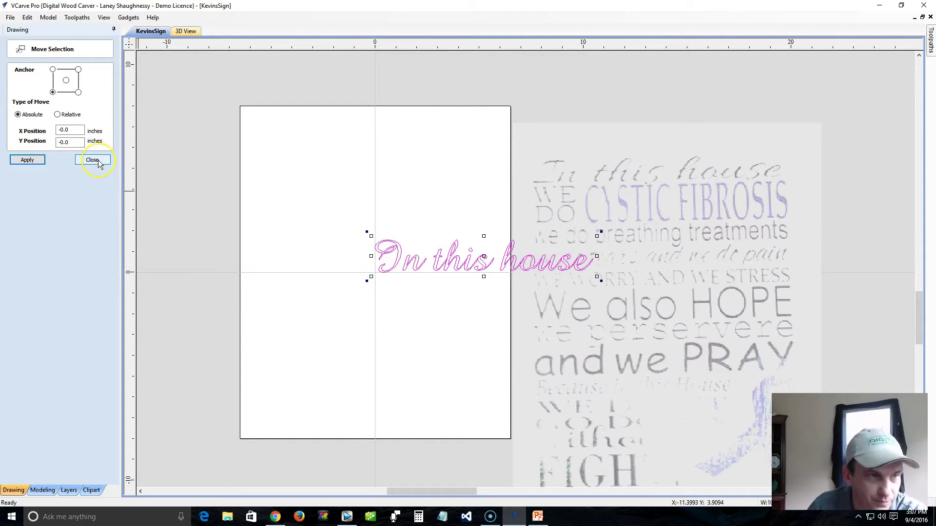
Switch the anchor to the centre, move the text freehand back onto the sheet at about X 0.3, Y 2.55, and finish moving
left_click(66, 81)
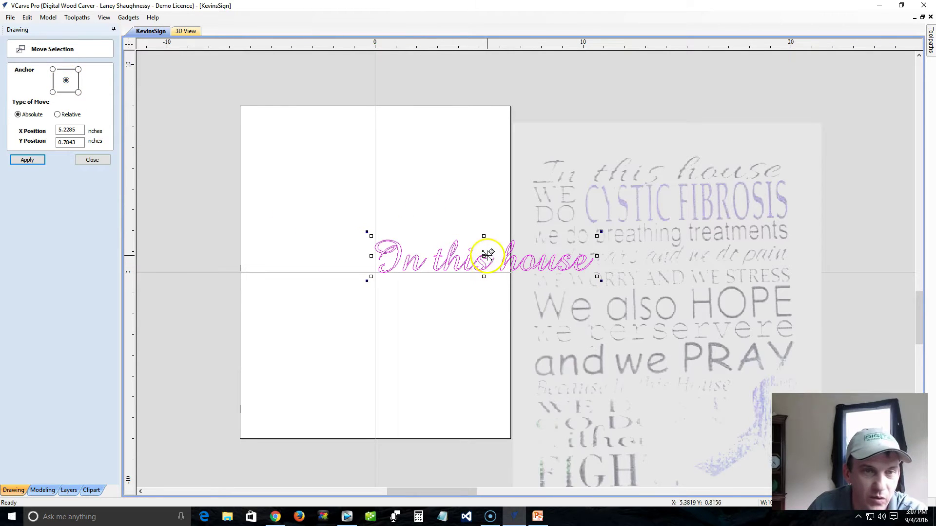
left_click_drag(483, 256, 382, 220)
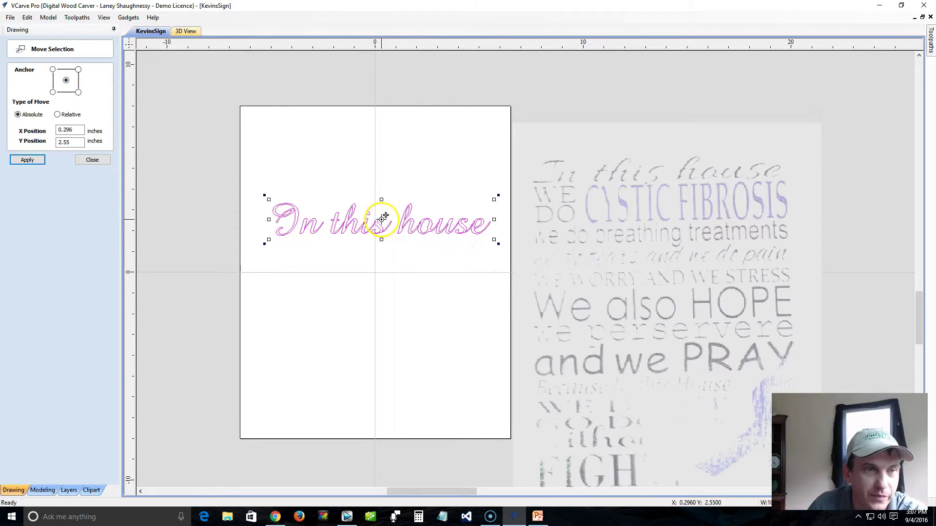
left_click(92, 161)
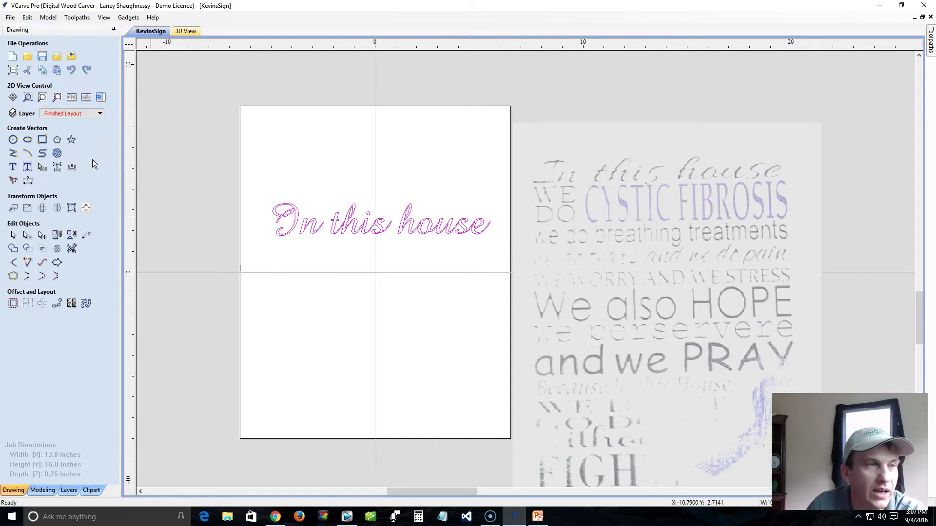
Nudge the "In this house" text in small increments up and slightly left until it sits just below the sheet's top edge
left_click(338, 229)
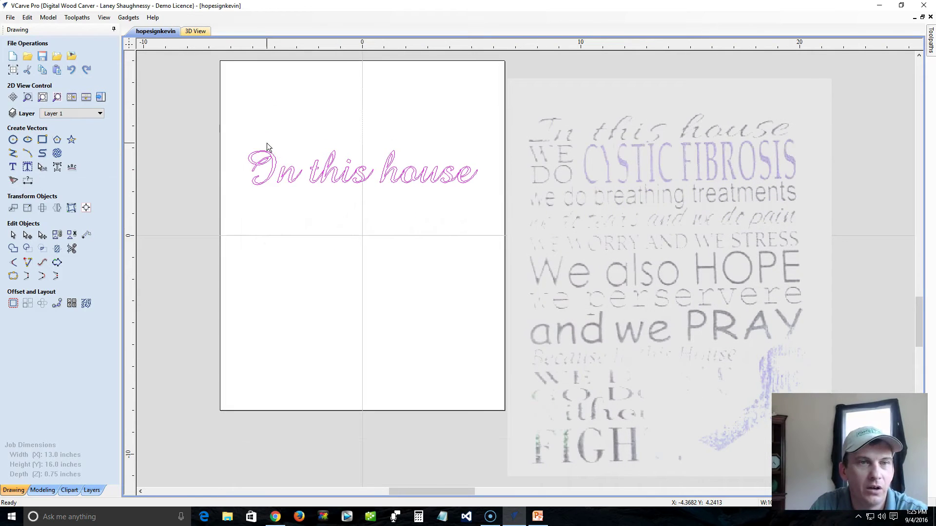
key("Up")
key("Up")
key("Up")
key("Up")
key("Up")
key("Up")
key("Up")
key("Up")
key("Left")
key("Left")
key("Left")
key("Left")
key("Left")
key("Left")
key("Left")
key("Left")
key("Down")
key("Down")
key("Down")
key("Down")
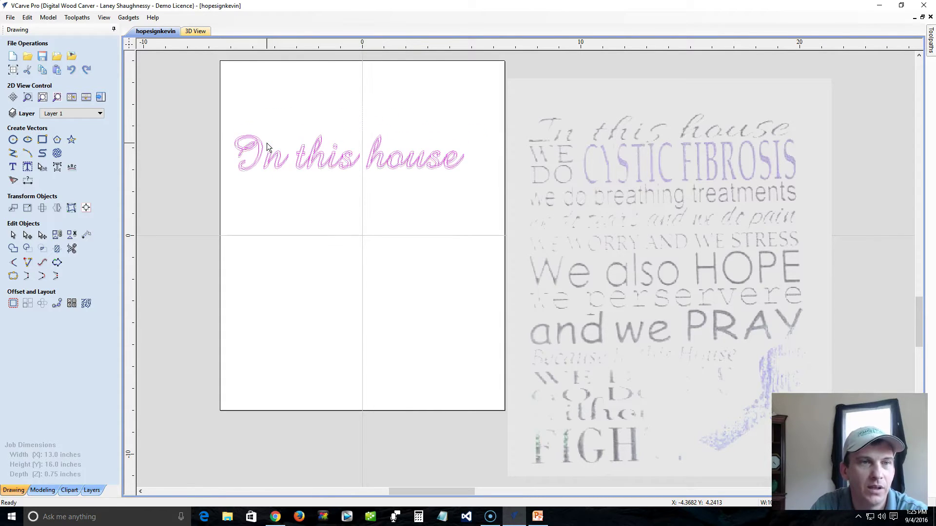
key("Up")
key("Up")
key("Up")
key("Up")
key("Up")
key("Up")
key("Up")
key("Up")
key("Up")
key("Up")
key("Up")
key("Up")
key("Up")
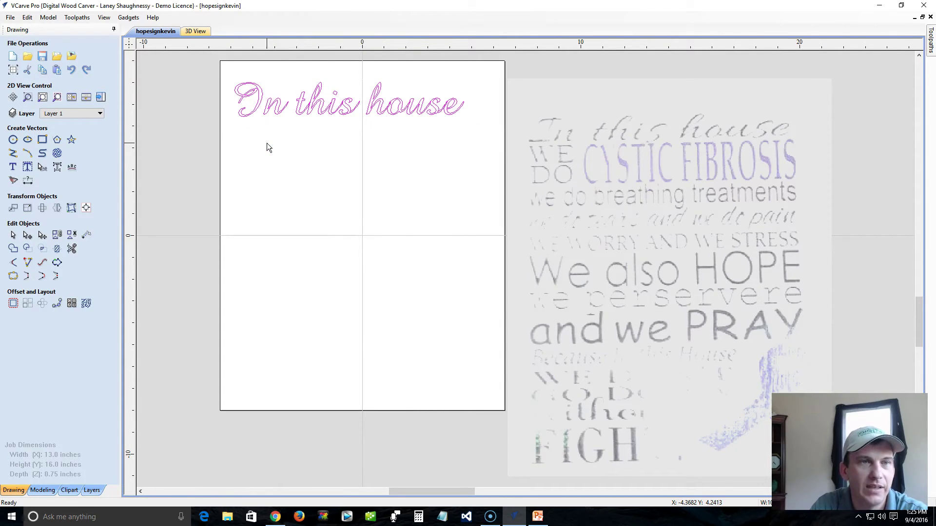
key("Up")
key("Up")
key("Up")
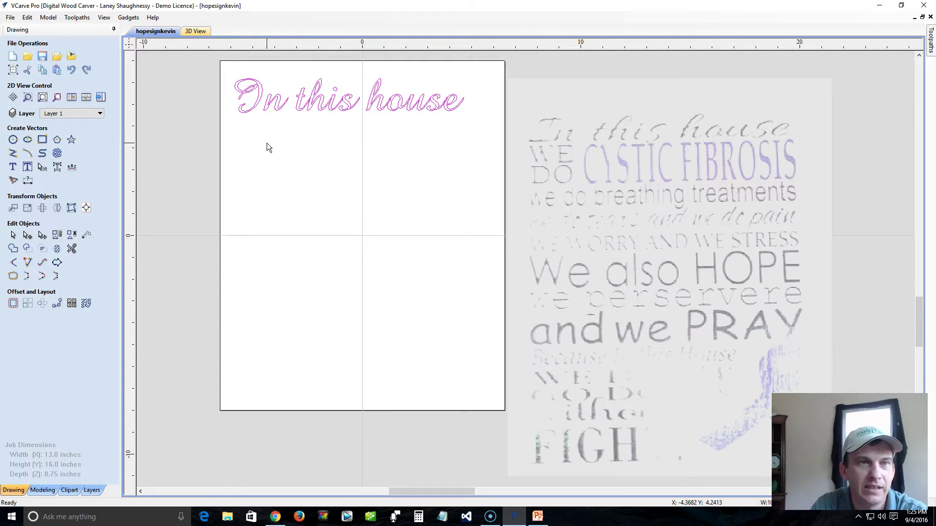
key("Down")
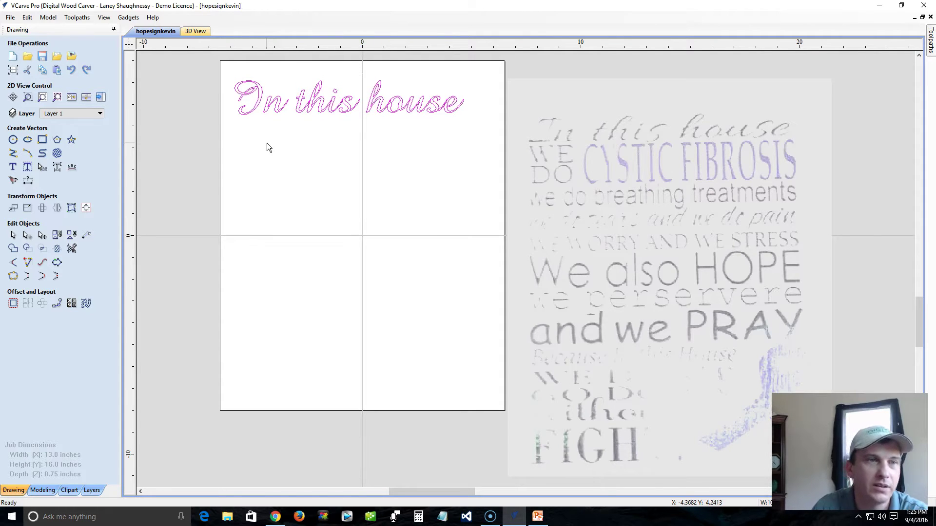
Centre the "In this house" text horizontally on the material and finish aligning
left_click(89, 213)
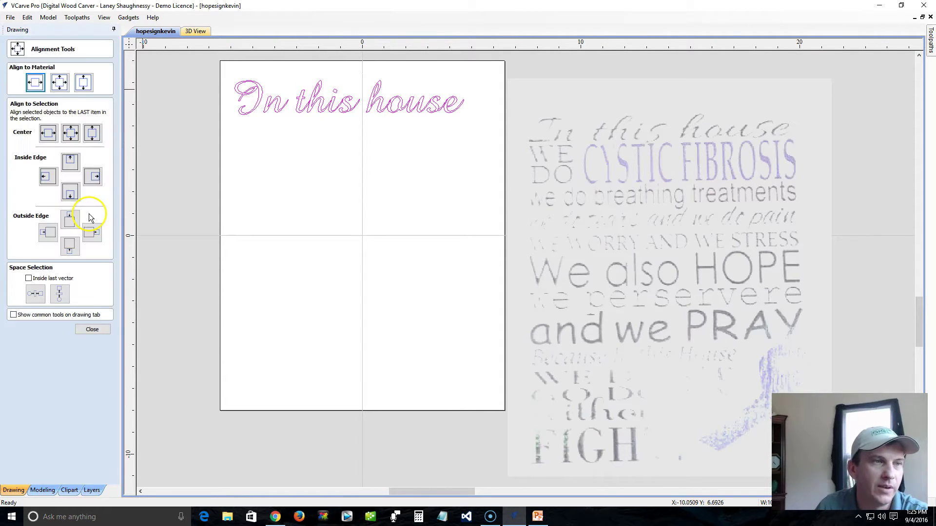
left_click(34, 86)
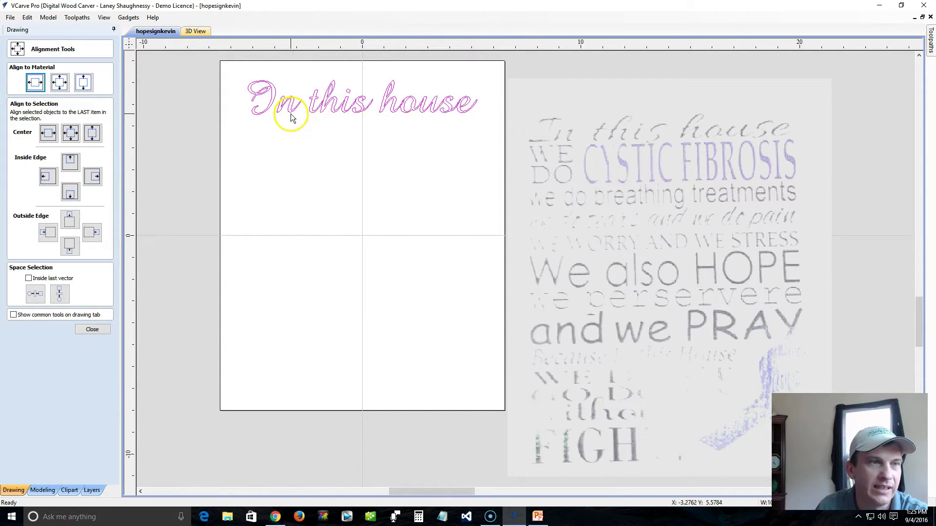
left_click(91, 330)
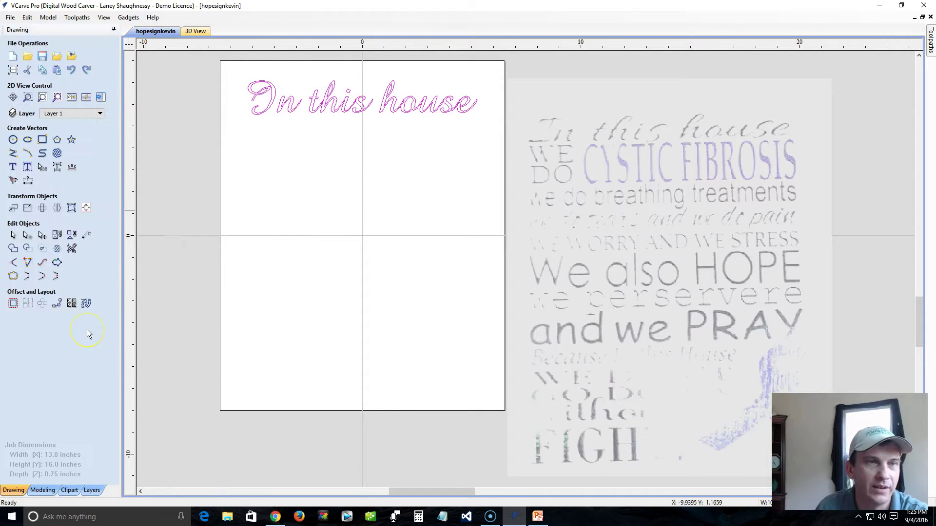
Create the two-line text "WE" / "DO" in Times New Roman below "In this house", anchored at about X -2.2, Y 2.7
left_click(12, 170)
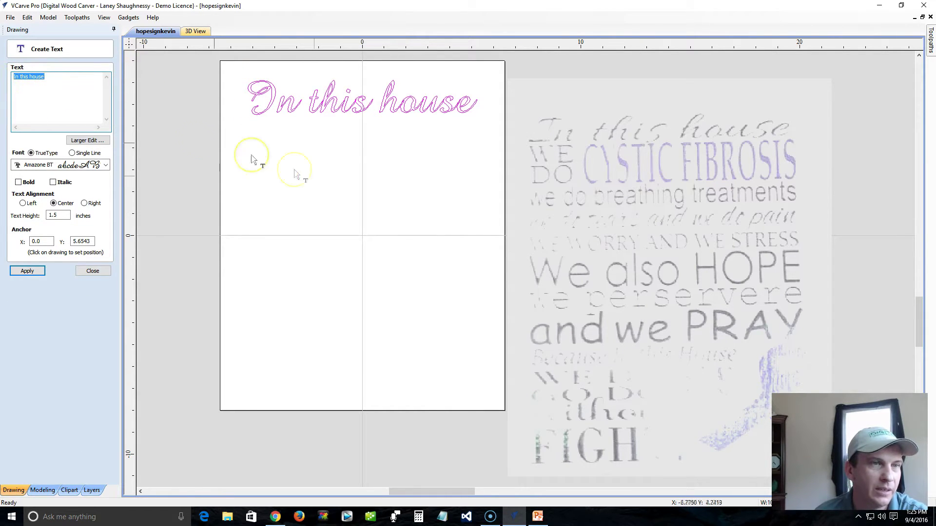
left_click(313, 176)
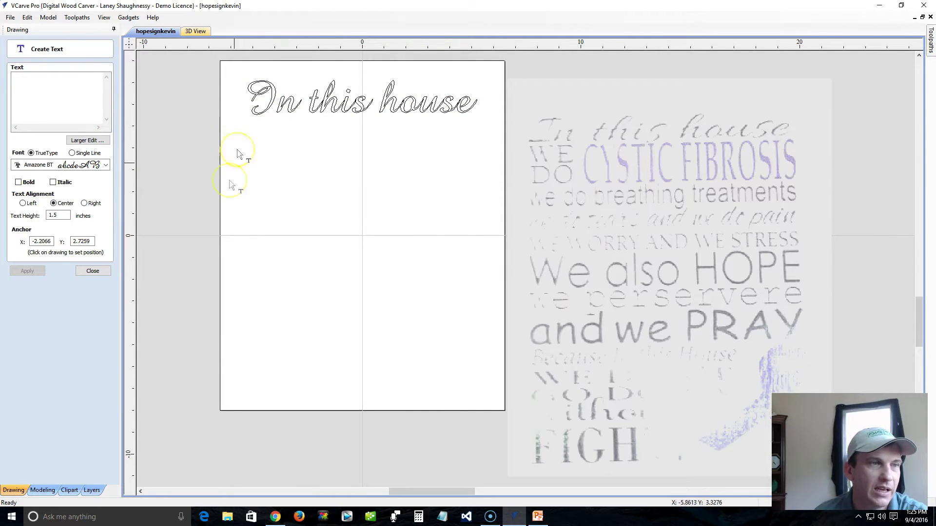
left_click(95, 165)
scroll(73, 253, "down", 20)
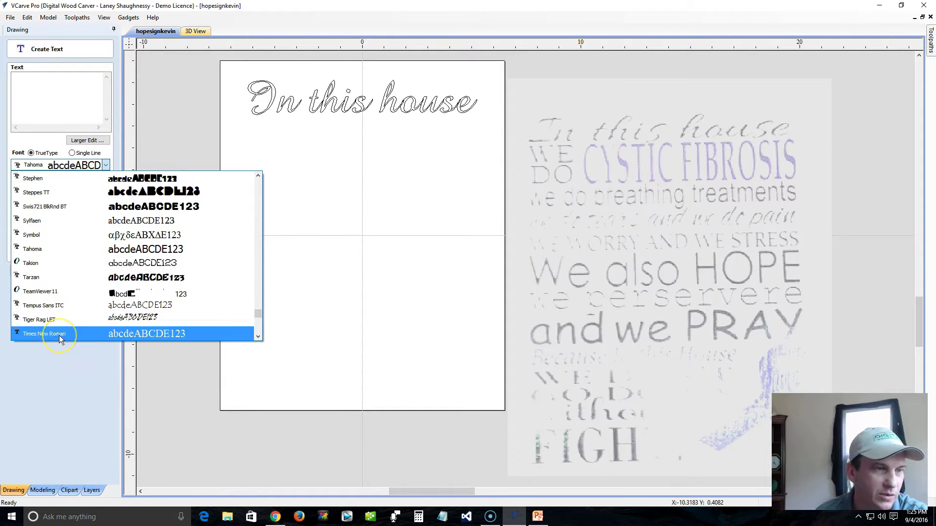
left_click(59, 334)
left_click(39, 95)
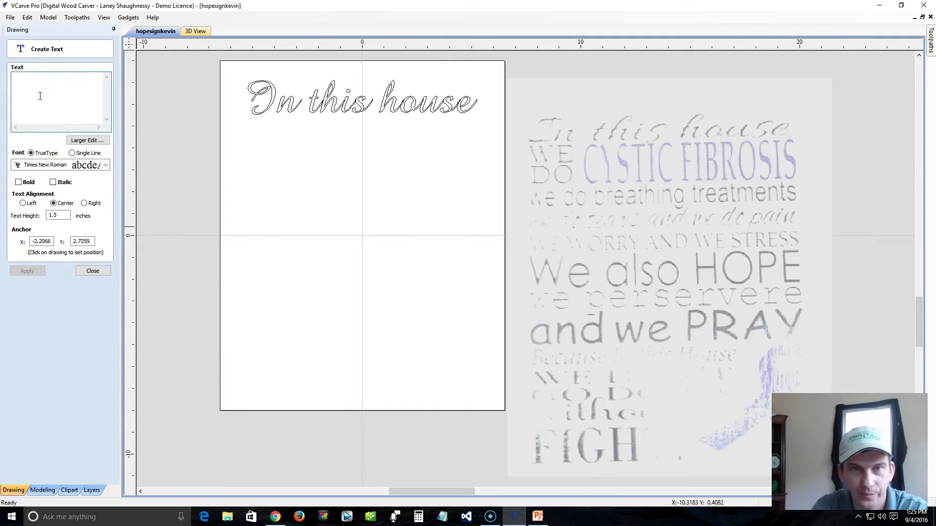
type("WE")
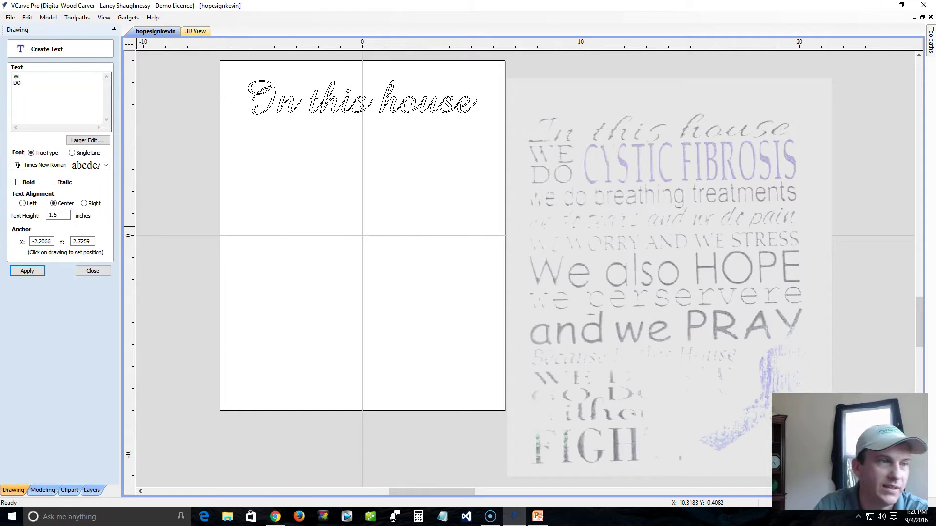
left_click(27, 271)
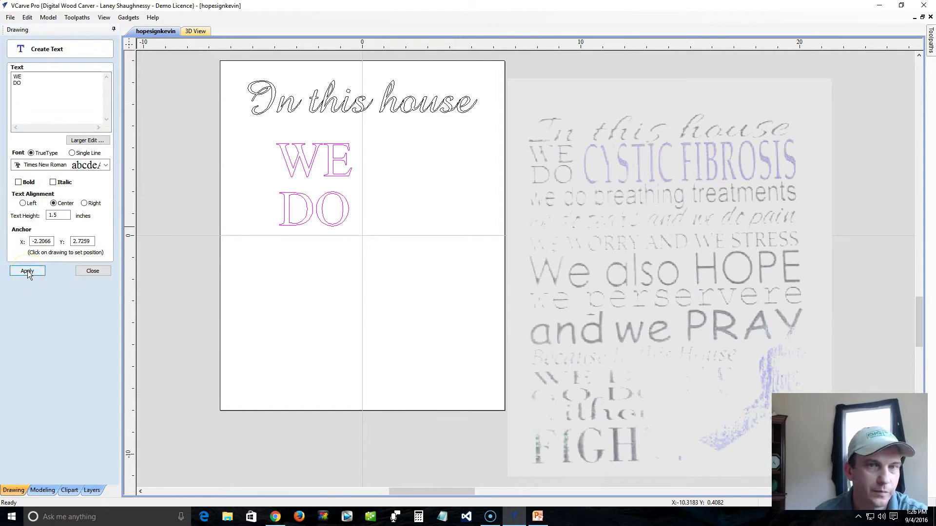
Set the text height of "WE" / "DO" to 1.25 inches, apply it, and finish the text
double_click(54, 215)
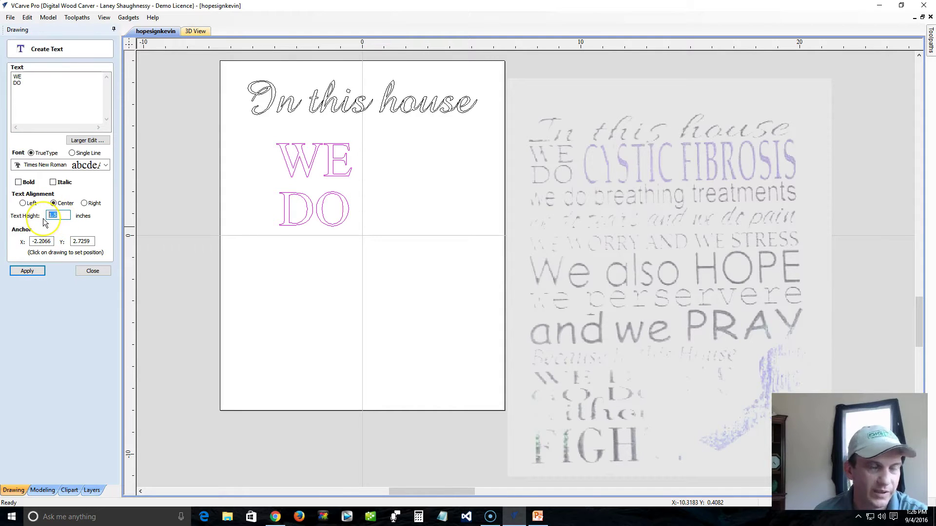
type("1")
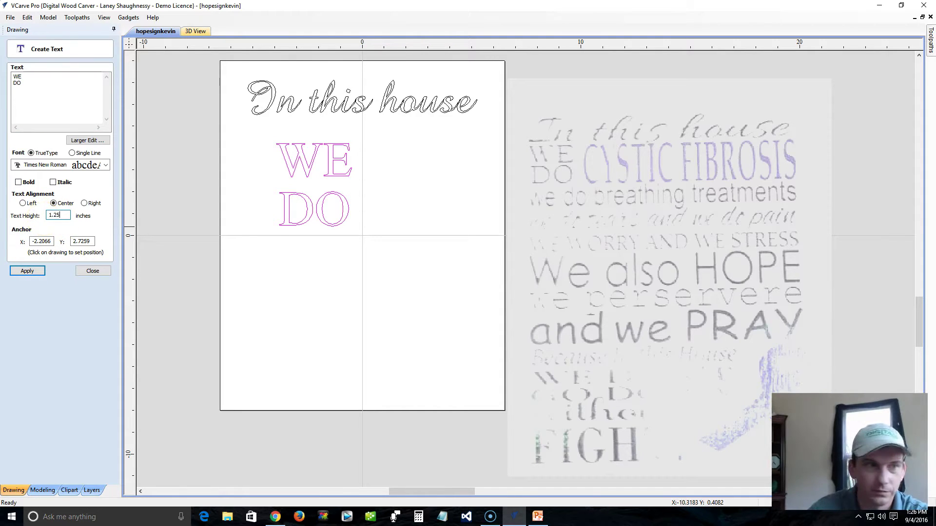
left_click(25, 271)
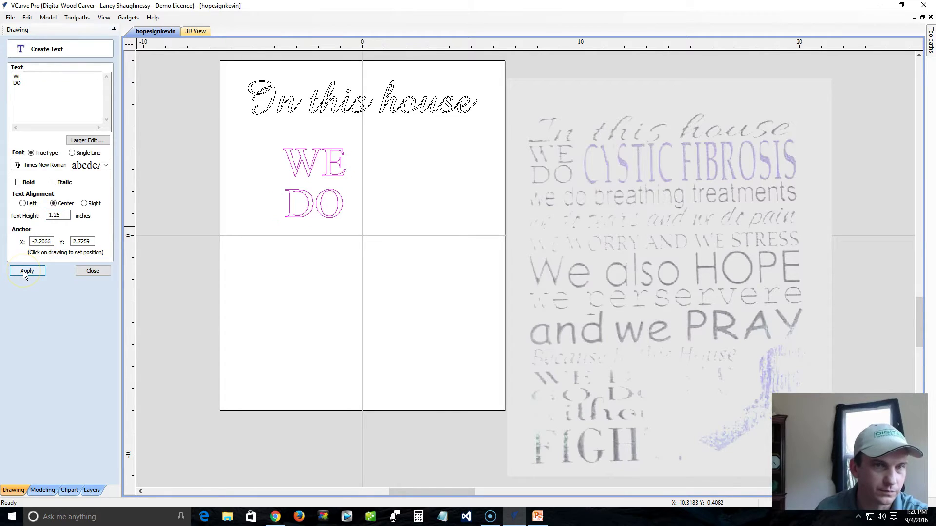
left_click(87, 271)
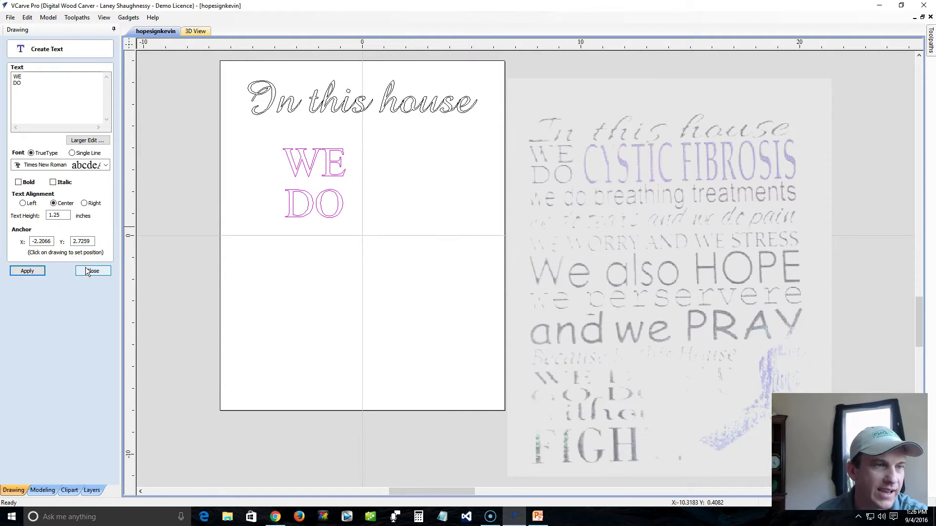
left_click(86, 272)
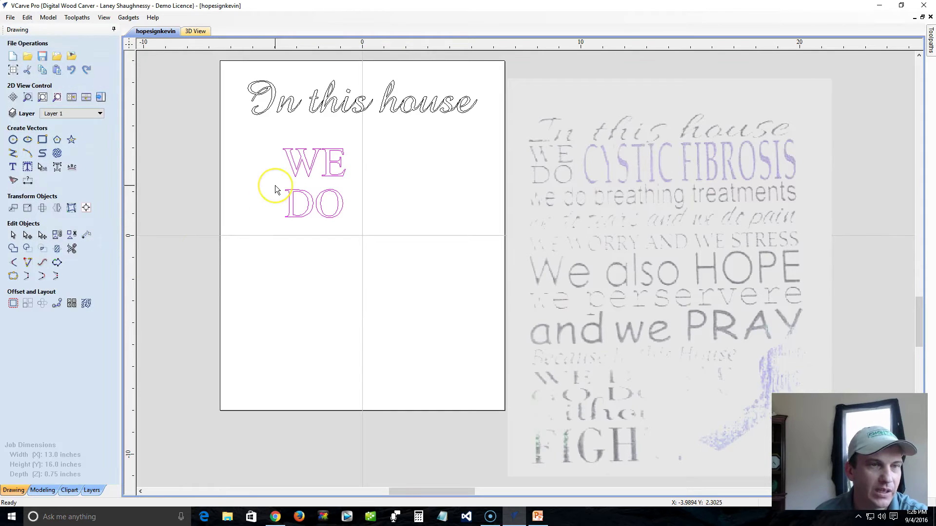
Nudge the "WE" / "DO" text left and up until it sits directly beneath "In this house", flush with that line's left end
key("Left")
key("Left")
key("Left")
key("Left")
key("Left")
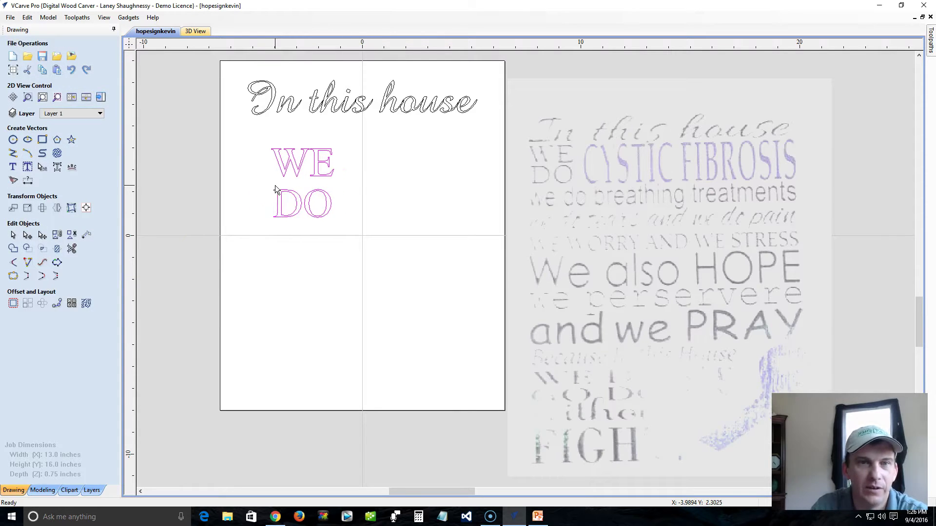
left_click(639, 193)
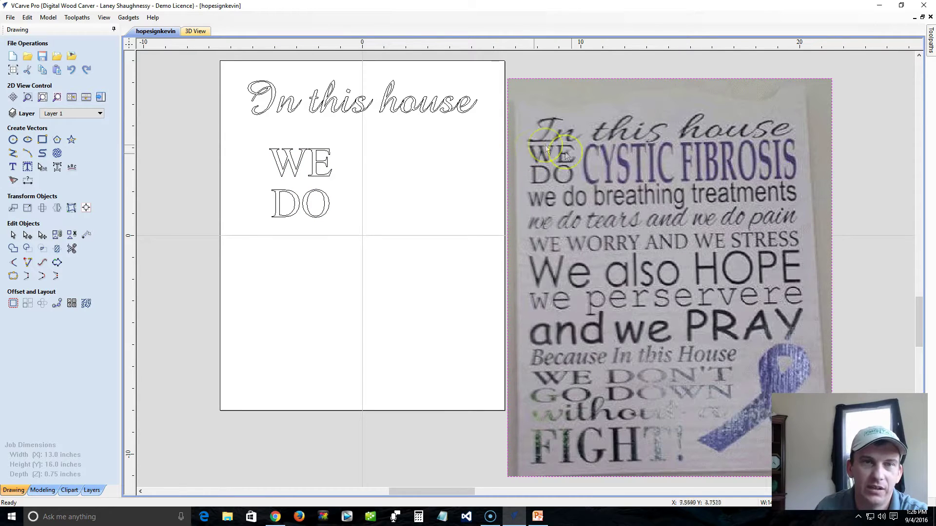
left_click(278, 158)
key("Left")
key("Left")
key("Left")
key("Left")
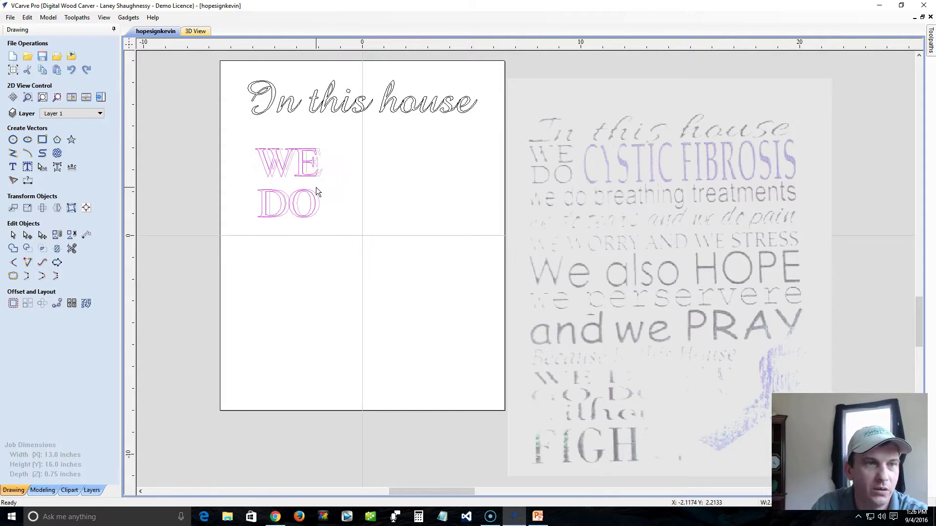
key("Up")
key("Up")
key("Up")
key("Up")
key("Up")
key("Up")
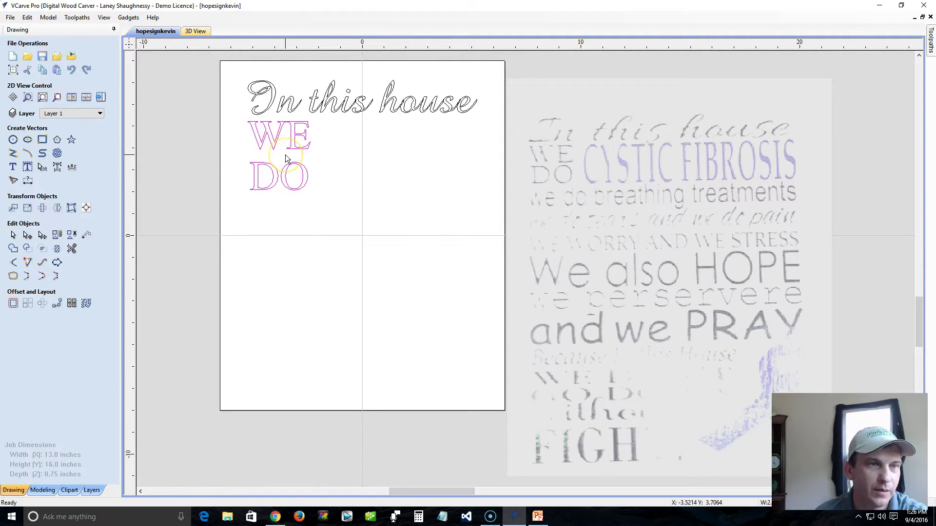
Interactively tighten the line spacing between "WE" and "DO" until the two words sit close together, then deselect the text
left_click(43, 169)
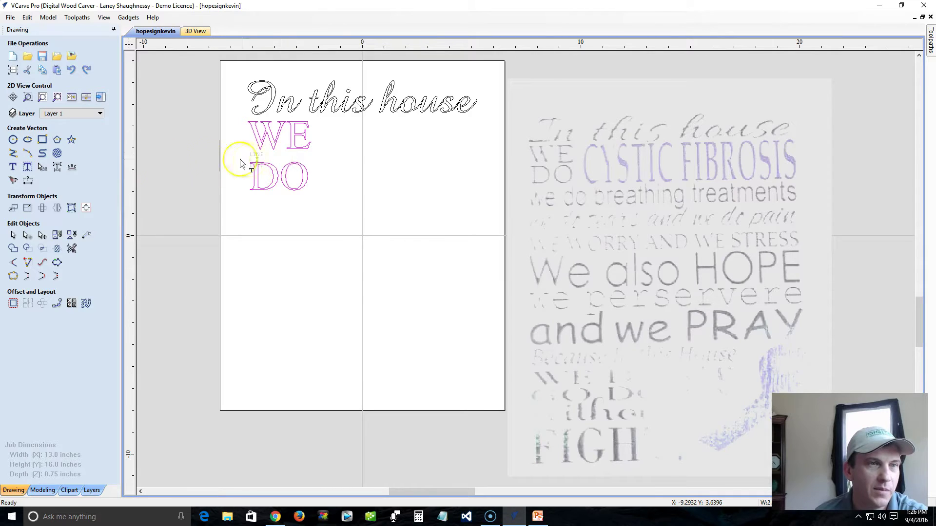
left_click(279, 175, "shift")
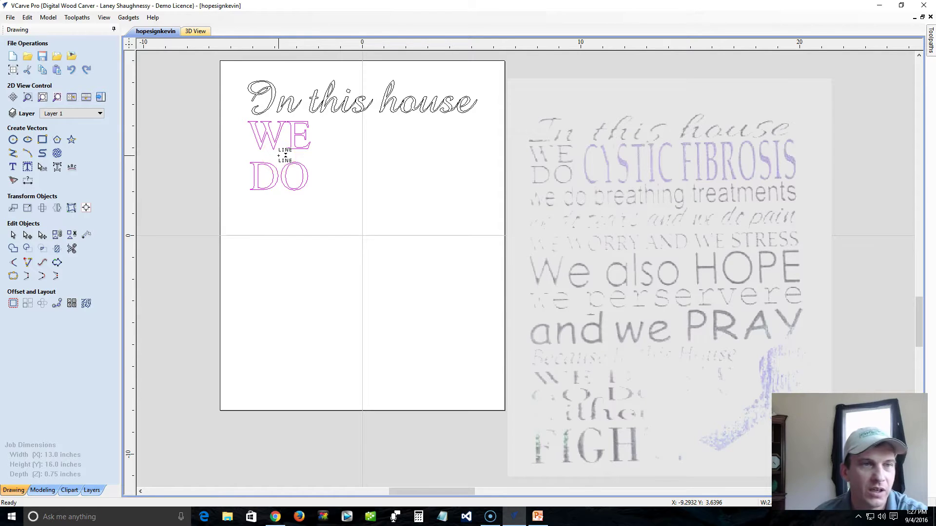
left_click_drag(285, 155, 285, 152)
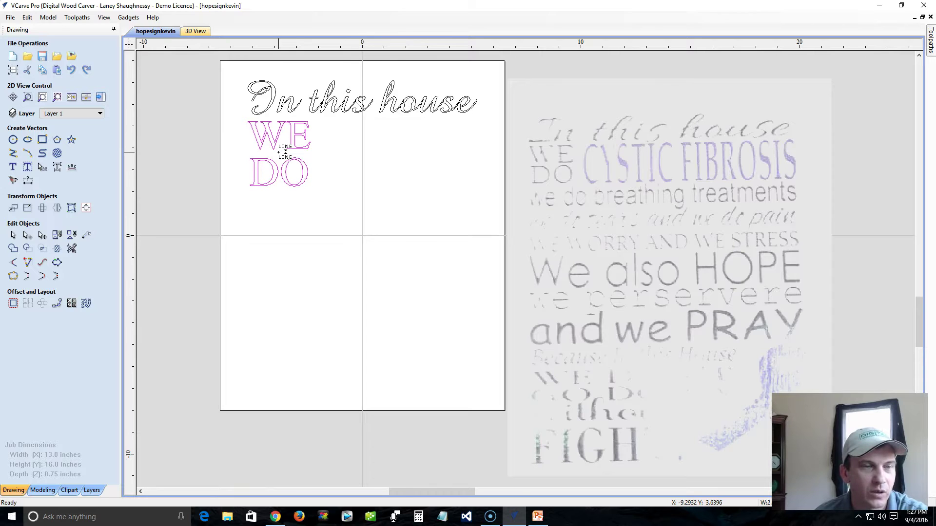
left_click_drag(285, 152, 285, 154)
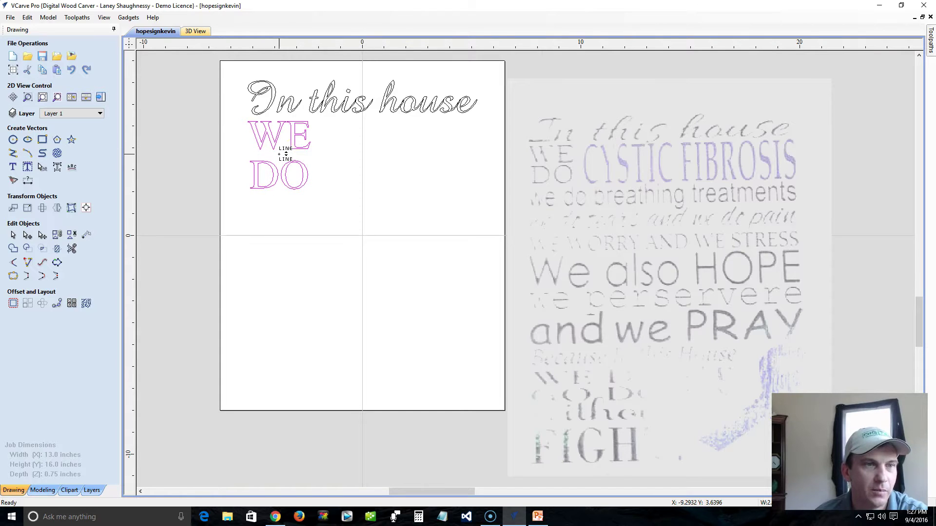
left_click_drag(285, 154, 286, 151)
left_click(273, 226)
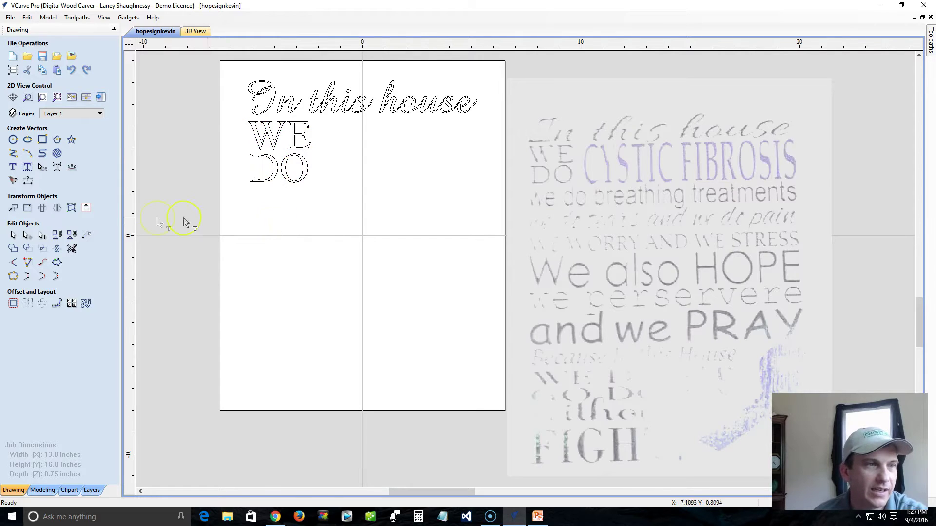
Create the text "CYSTIC FIBROSIS" in Times New Roman, 1.25 inches high, centre-aligned and anchored at X 0.0, Y 0.0
left_click(13, 167)
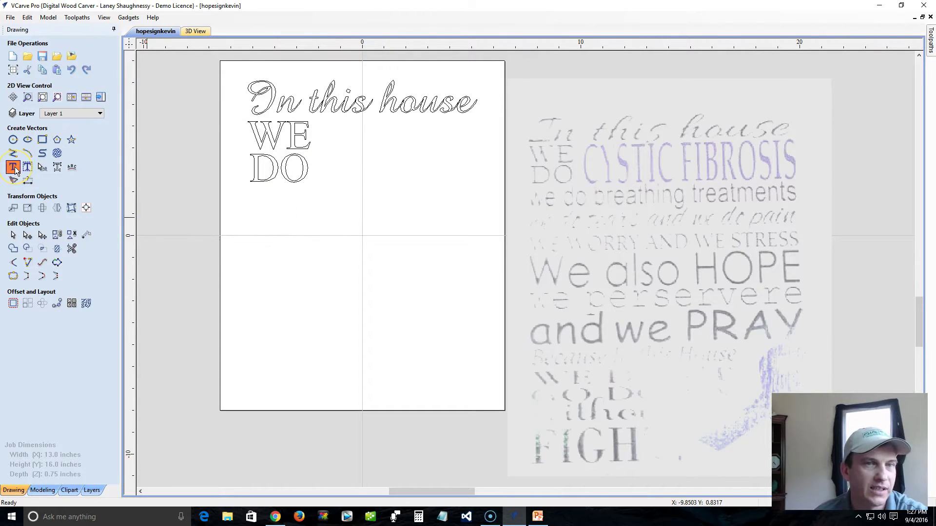
left_click(49, 96)
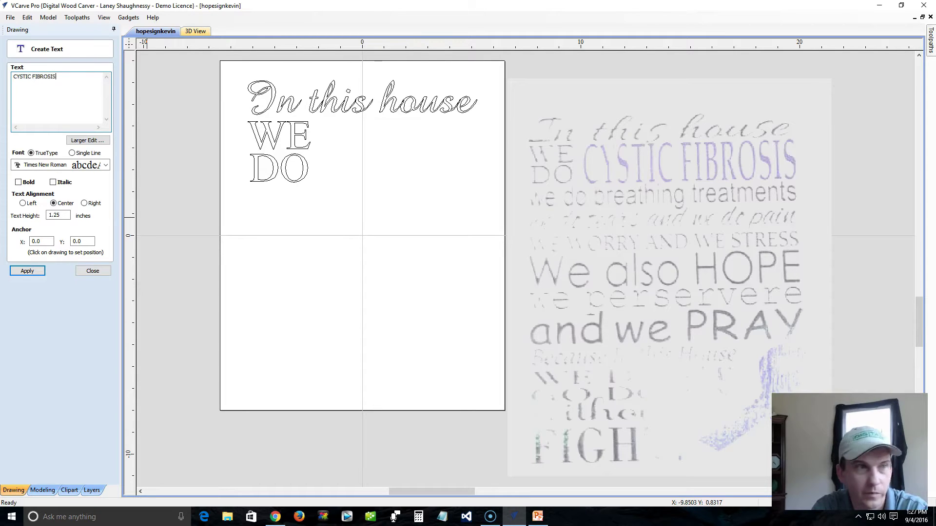
left_click(28, 272)
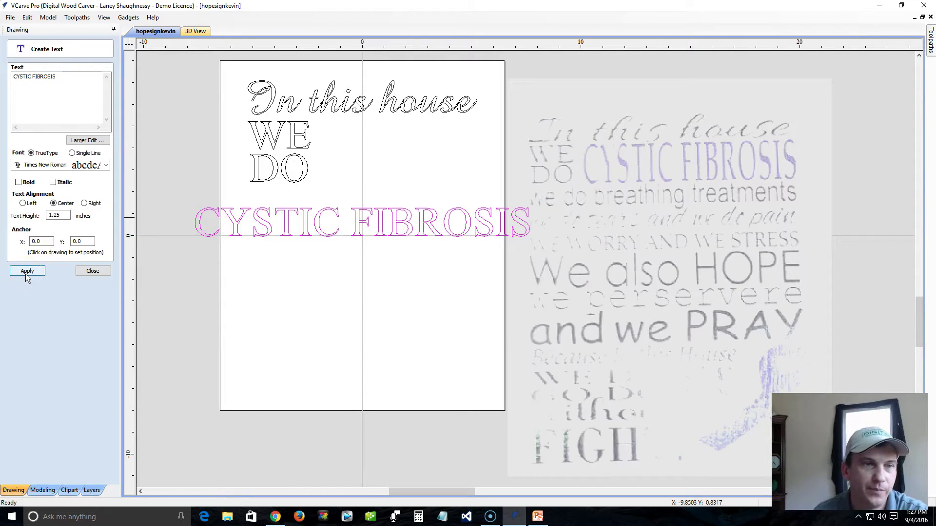
left_click(611, 181)
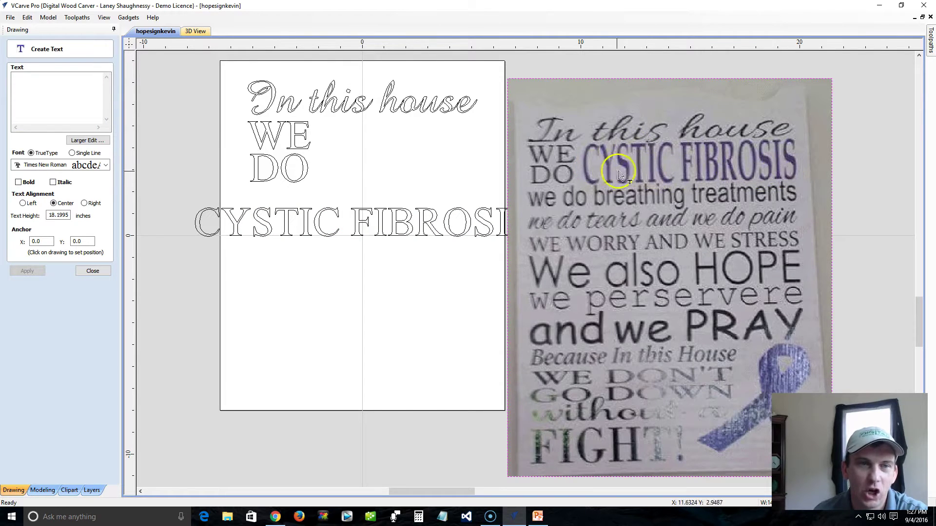
left_click(90, 272)
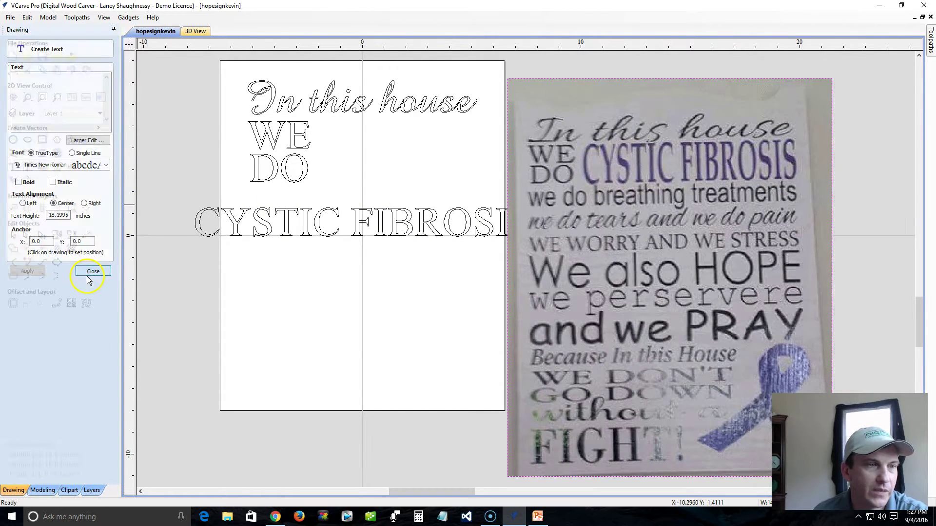
Squeeze "CYSTIC FIBROSIS" from its left side to about 9 inches wide and stretch its top edge upward to make the letters taller
left_click(202, 238)
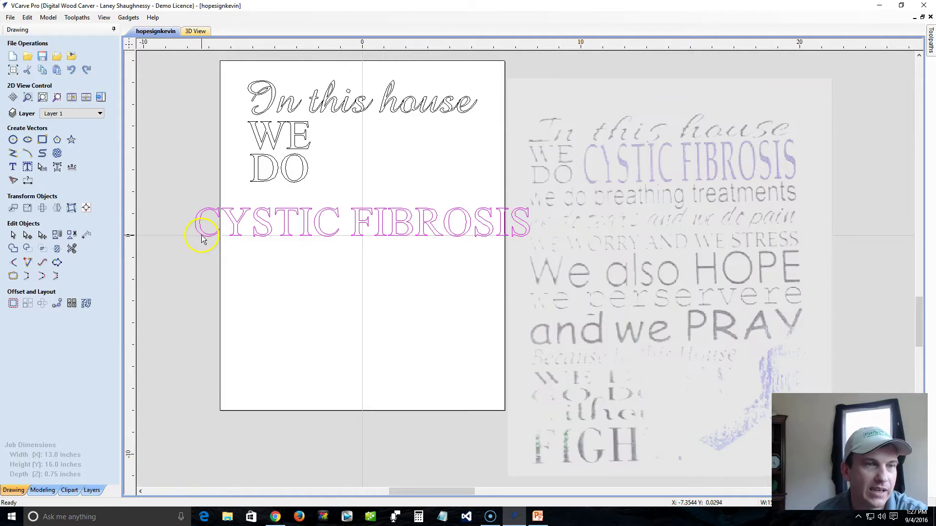
left_click_drag(190, 224, 297, 224)
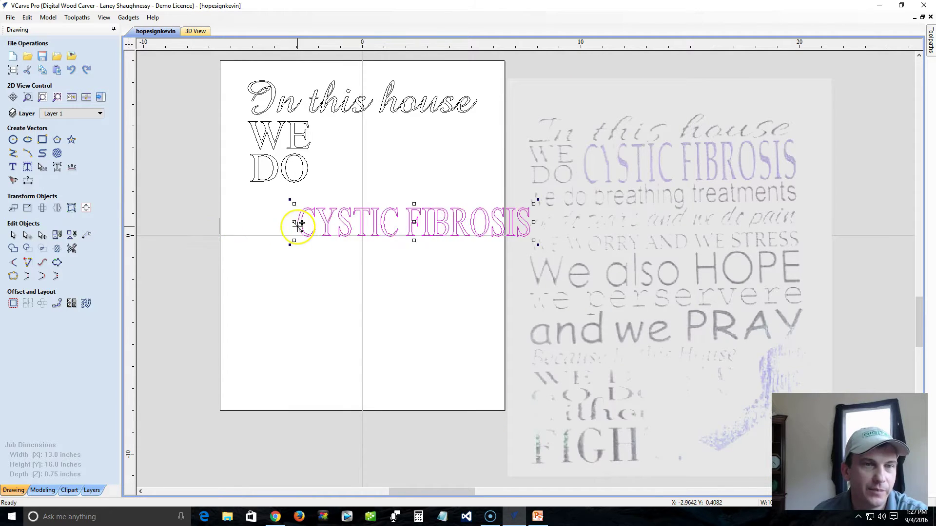
left_click_drag(293, 221, 329, 222)
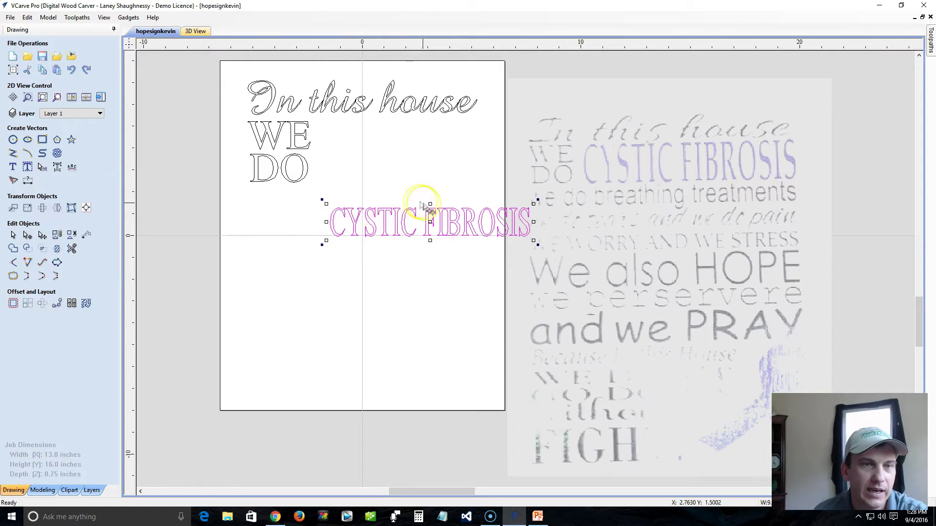
left_click_drag(431, 203, 430, 183)
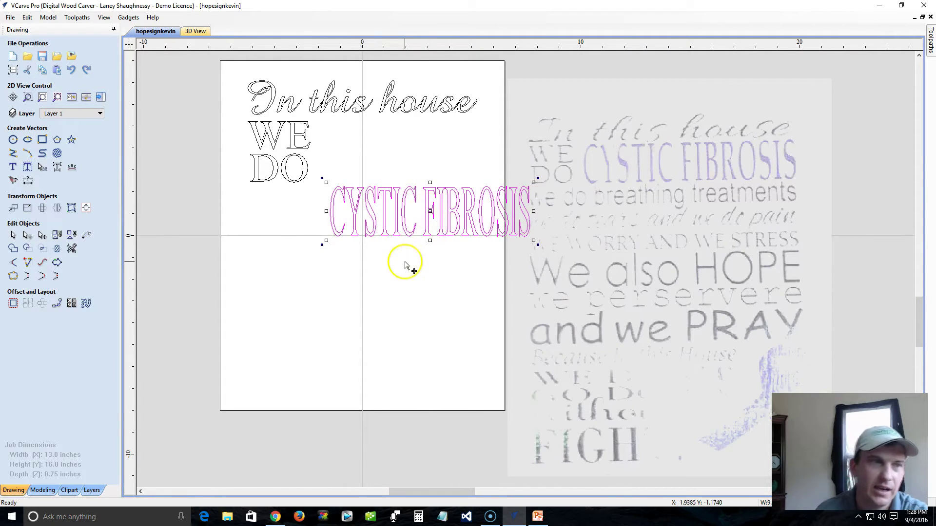
Nudge "CYSTIC FIBROSIS" up and left until it sits immediately beside the "WE" / "DO" text
key("Up")
key("Up")
key("Up")
key("Up")
key("Up")
key("Up")
key("Up")
key("Up")
key("Up")
key("Up")
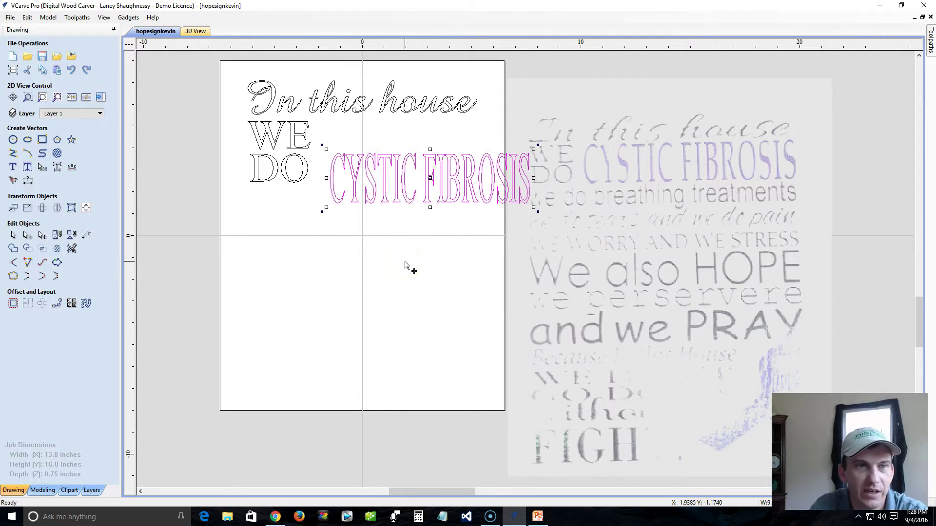
key("Left")
key("Left")
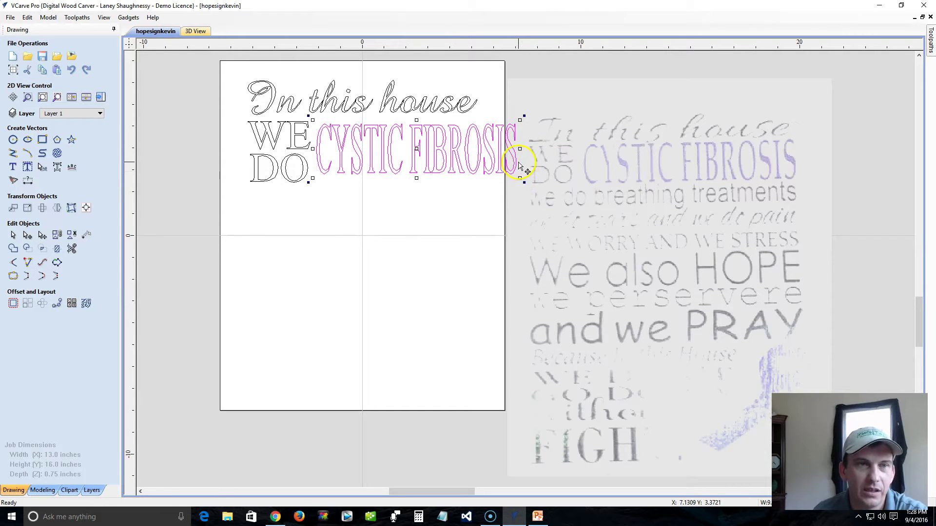
Narrow "CYSTIC FIBROSIS" from its right side to fit inside the sheet and stretch its bottom edge down to the baseline of "DO"
left_click_drag(520, 148, 502, 147)
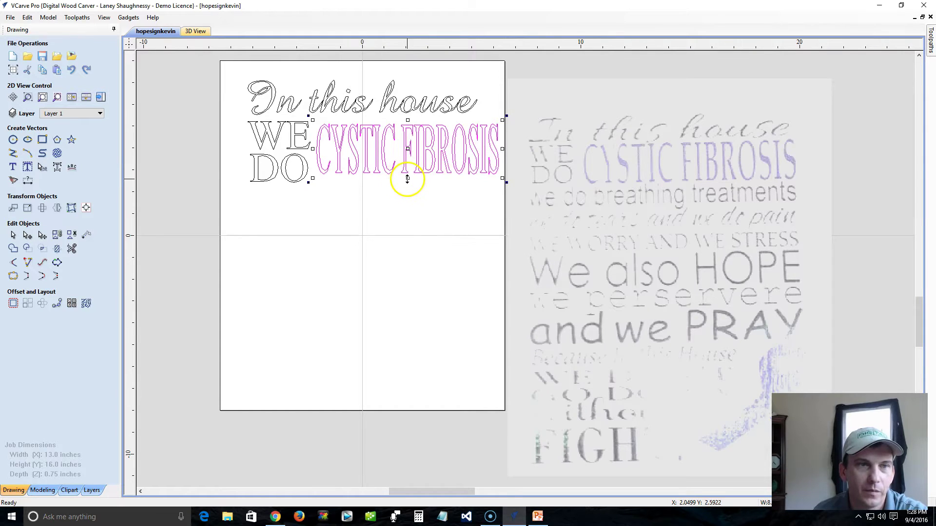
left_click_drag(407, 179, 407, 184)
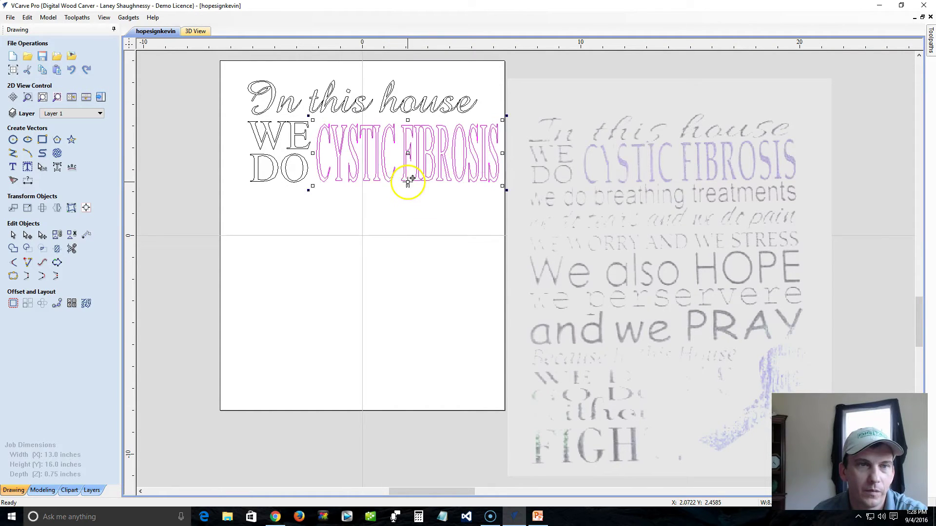
left_click(387, 210)
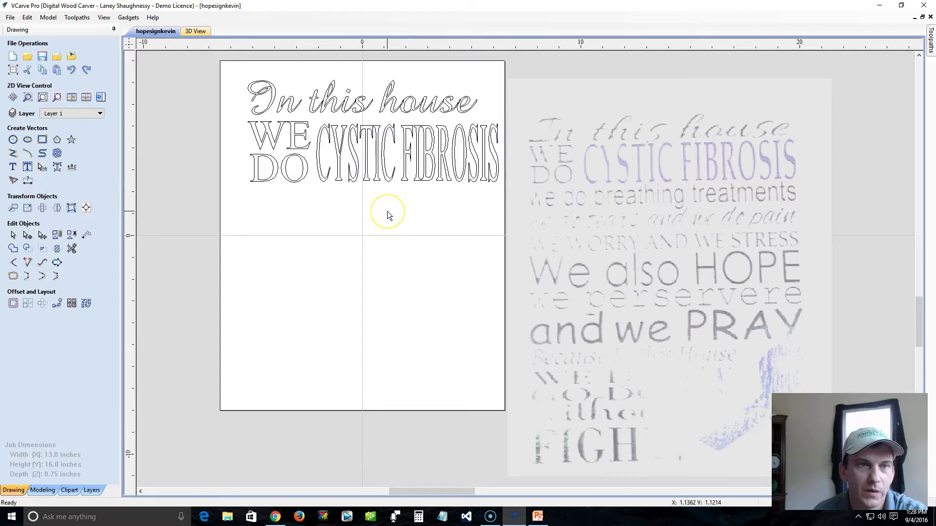
left_click(350, 179)
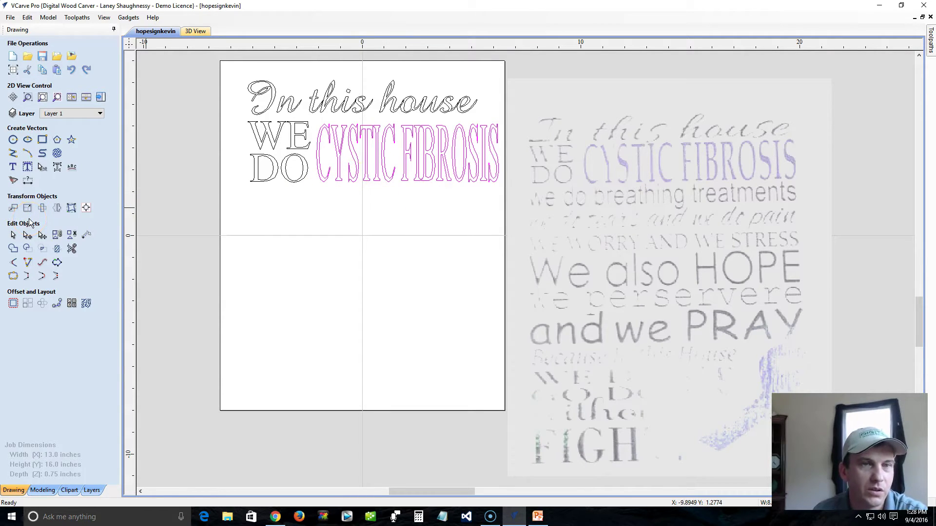
left_click(327, 251)
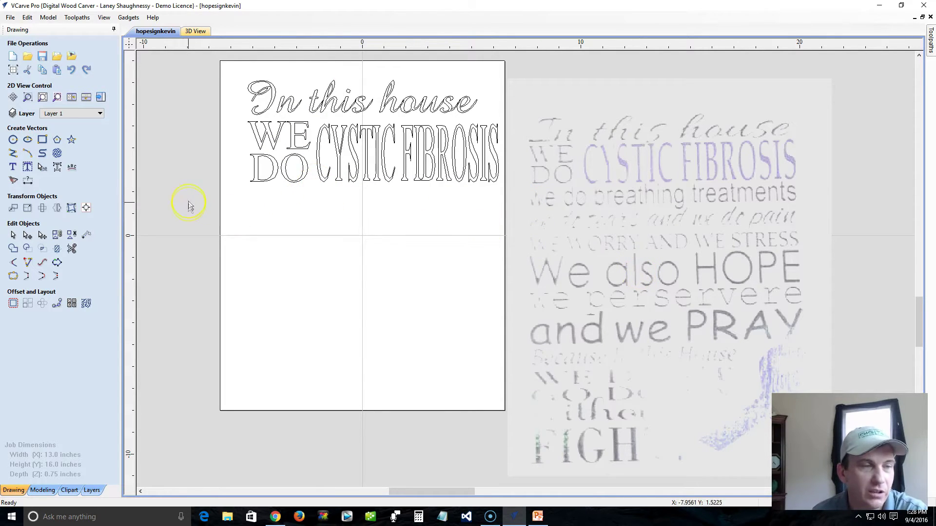
left_click(13, 167)
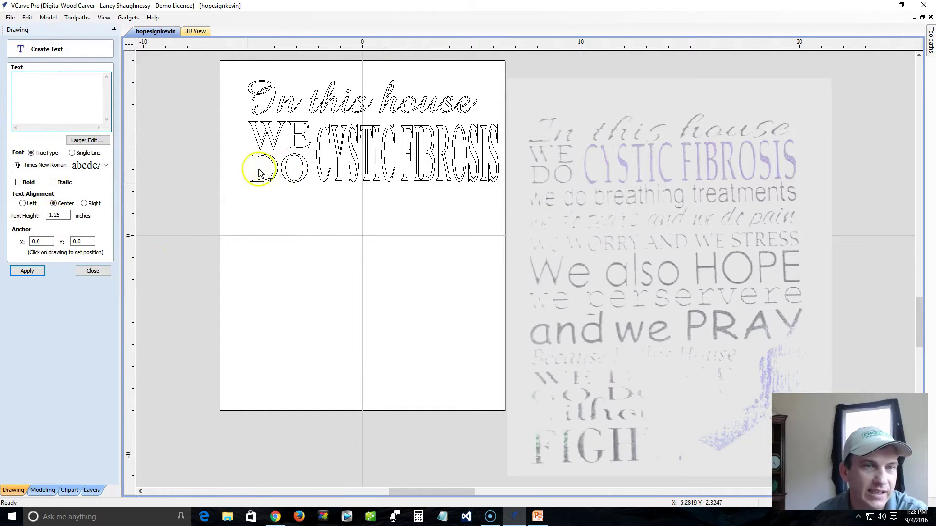
left_click(90, 272)
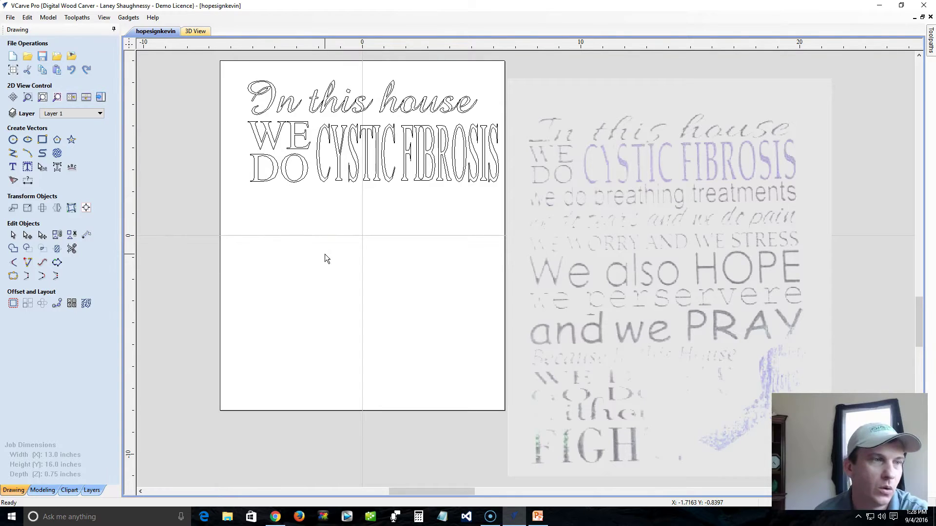
Enlarge "CYSTIC FIBROSIS" slightly from its upper-left corner so it reaches closer to "WE" and level with its top
left_click(42, 237)
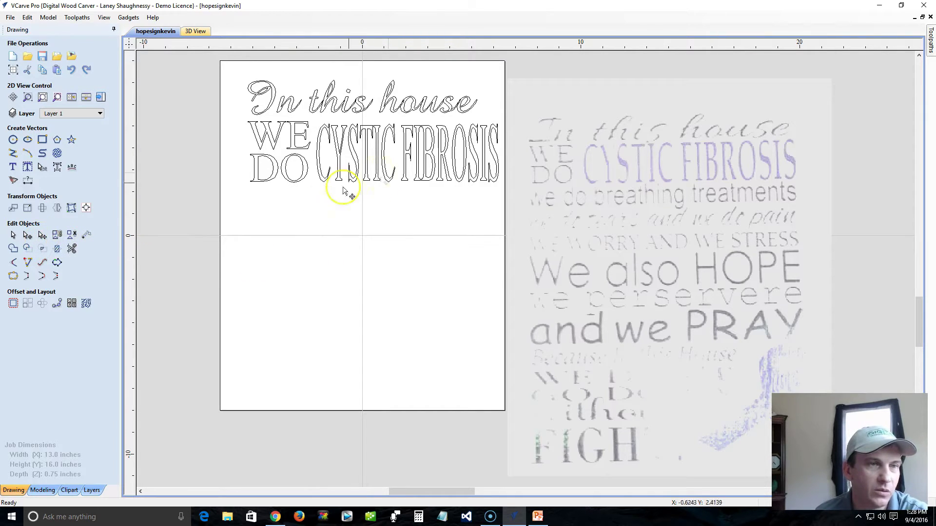
left_click(340, 158)
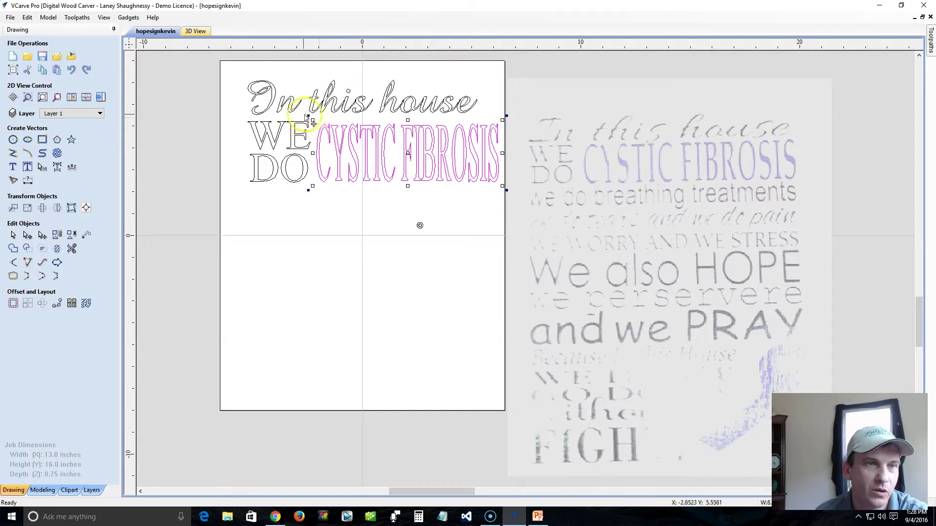
mouse_move(311, 121)
left_mouse_down()
mouse_move(298, 120)
mouse_move(308, 119)
left_mouse_up()
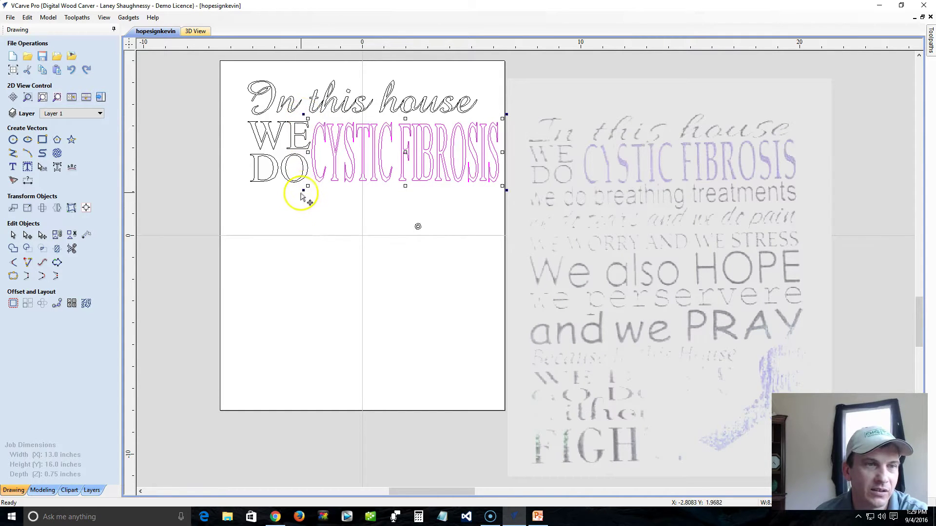
Try enlarging "CYSTIC FIBROSIS" slightly from its lower-left corner
left_click_drag(304, 191, 344, 209)
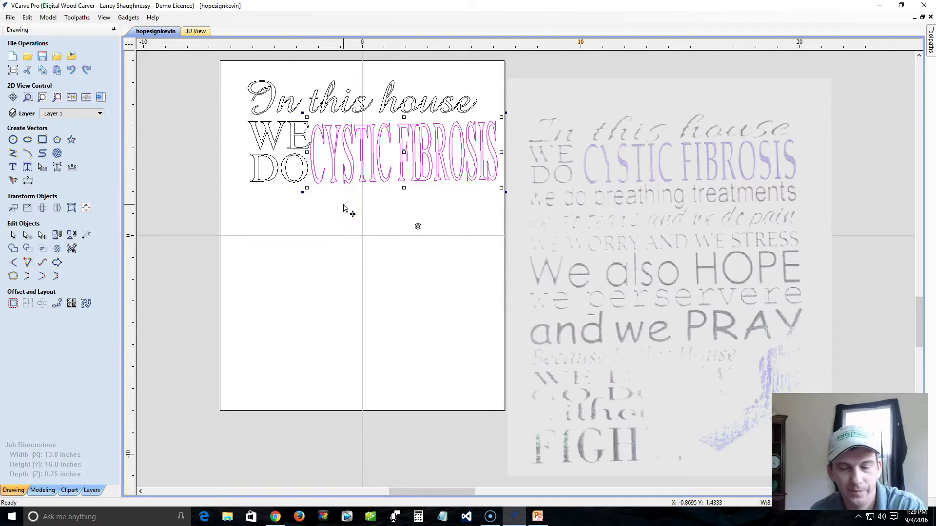
key("ctrl+z")
left_click(340, 205)
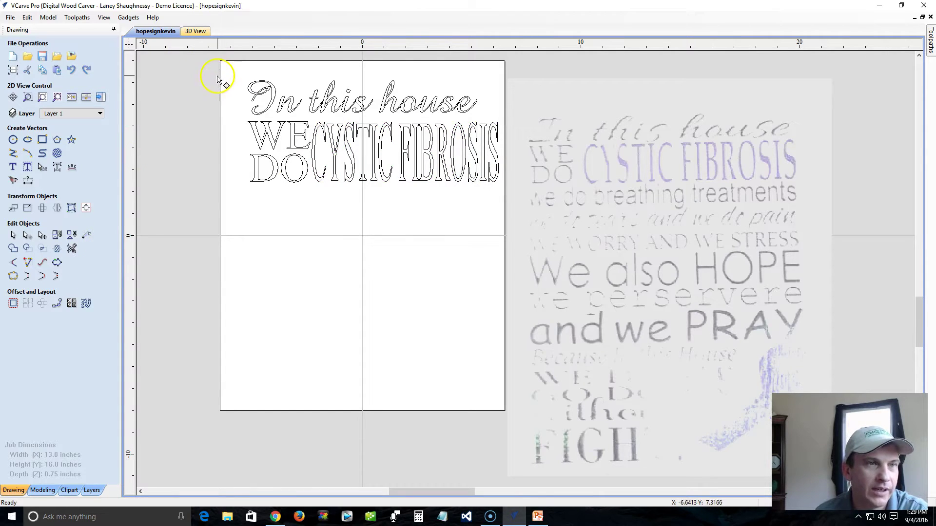
Hide Layer 1, show the Finished Layout layer and make it the active layer
left_click(100, 114)
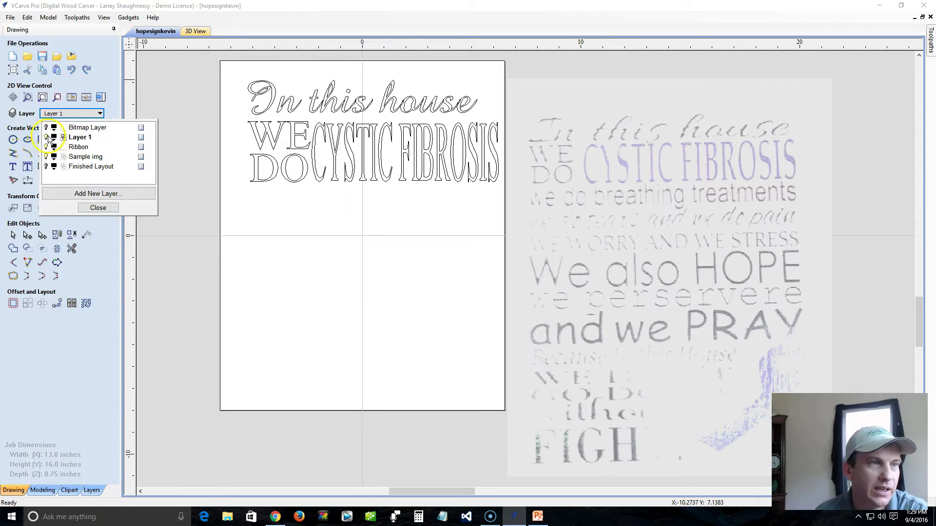
left_click(46, 137)
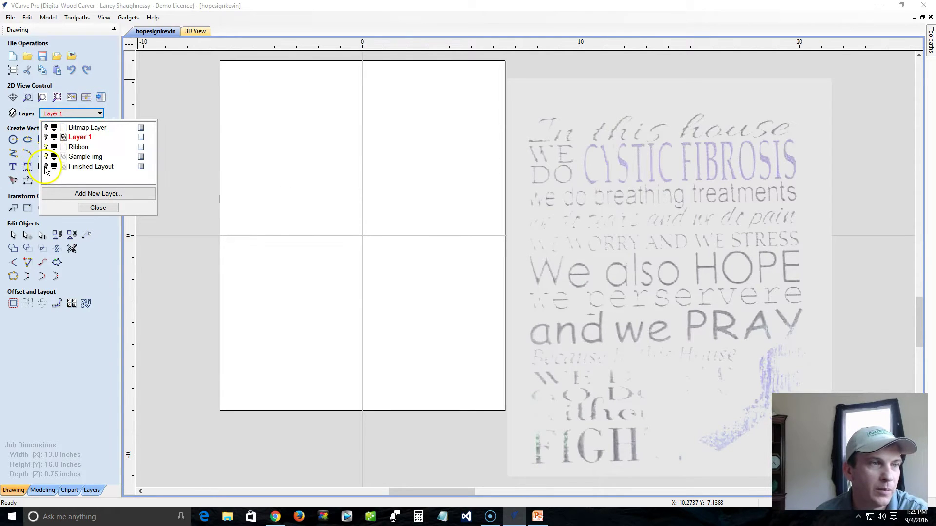
left_click(46, 167)
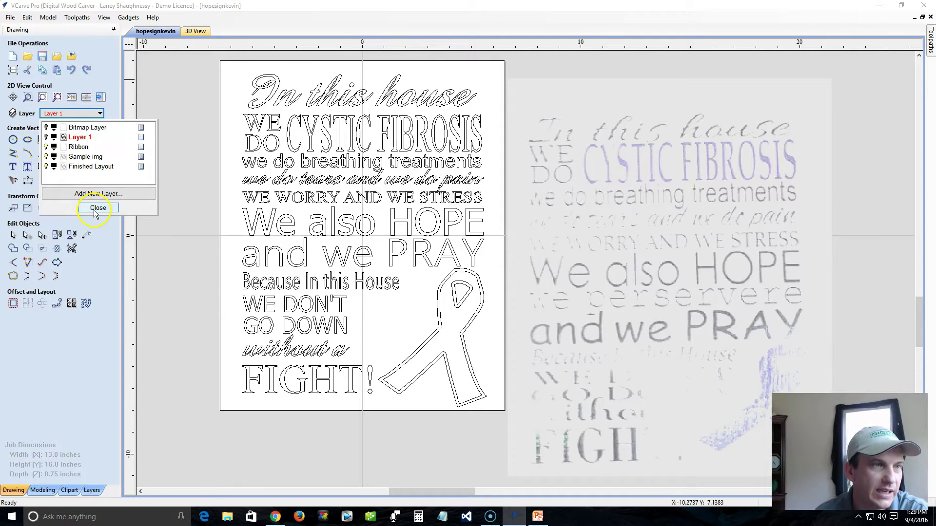
left_click(89, 166)
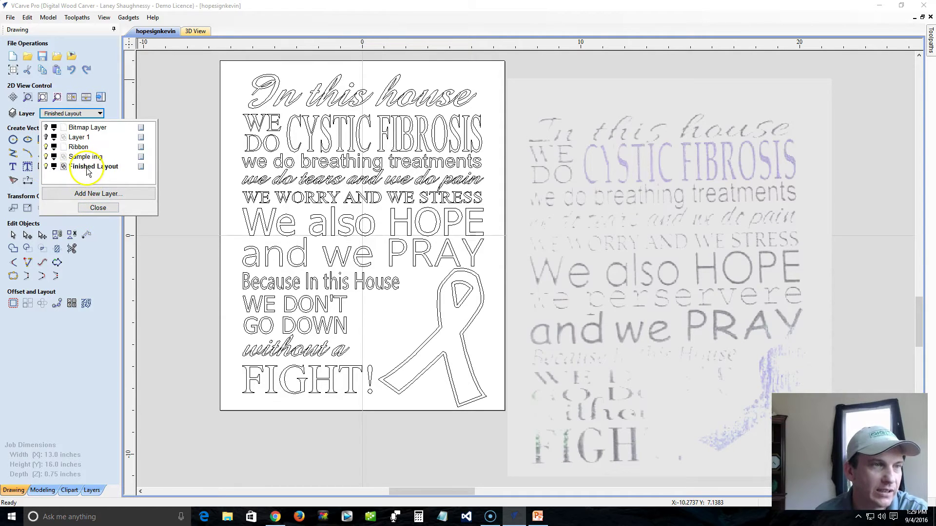
left_click(92, 207)
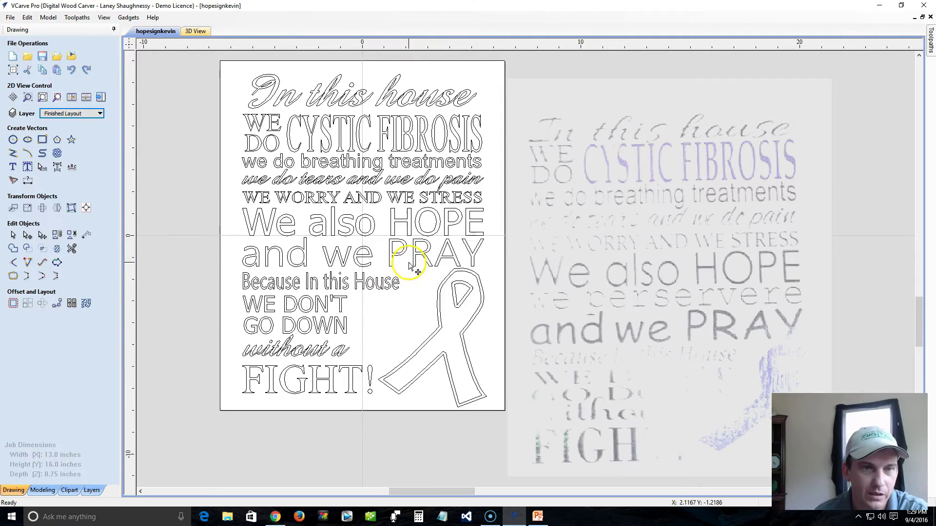
Select all the awareness ribbon's outlines beside "FIGHT!" and move them to the Ribbon layer
left_click_drag(414, 273, 508, 423)
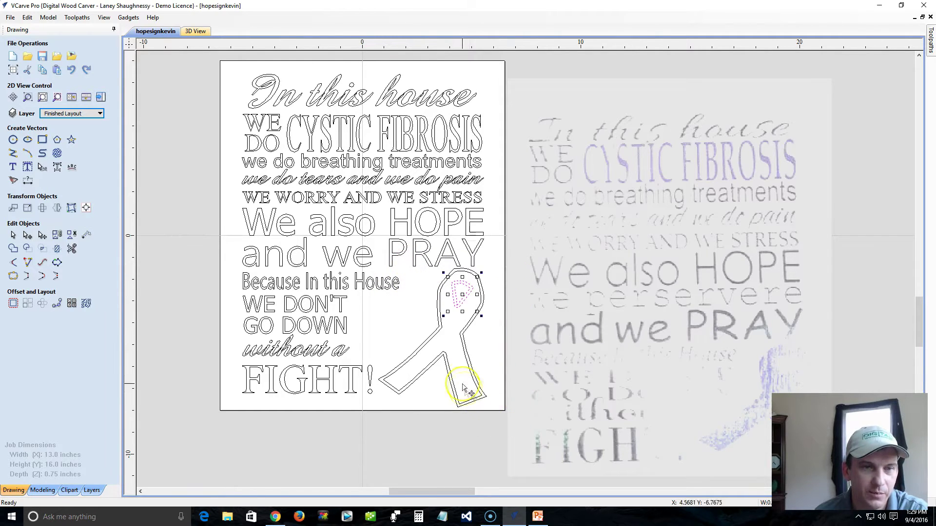
left_click(431, 336, "shift")
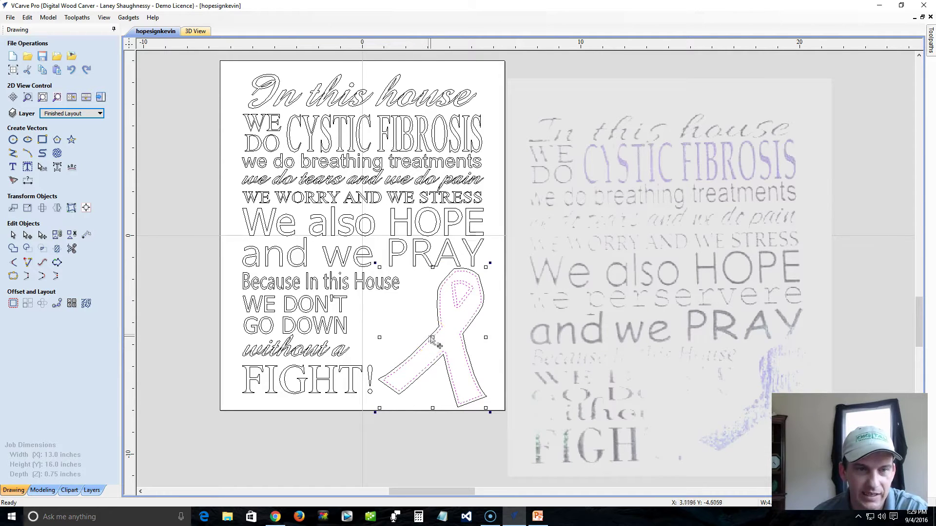
left_click(425, 339, "shift")
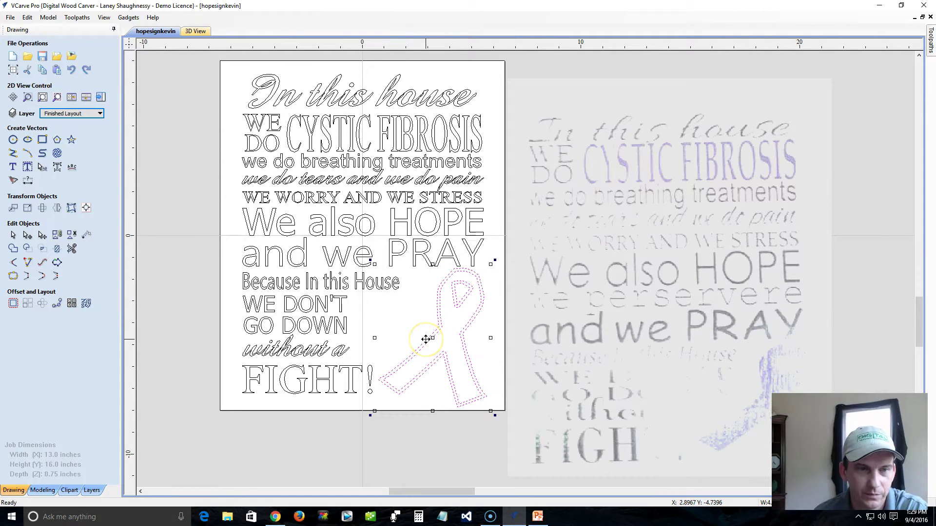
right_click(441, 345)
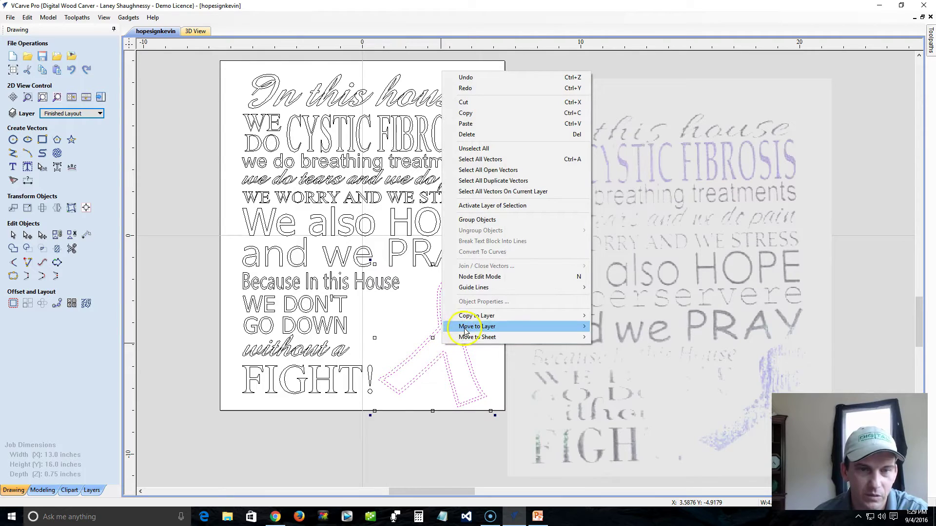
mouse_move(487, 326)
left_click(620, 350)
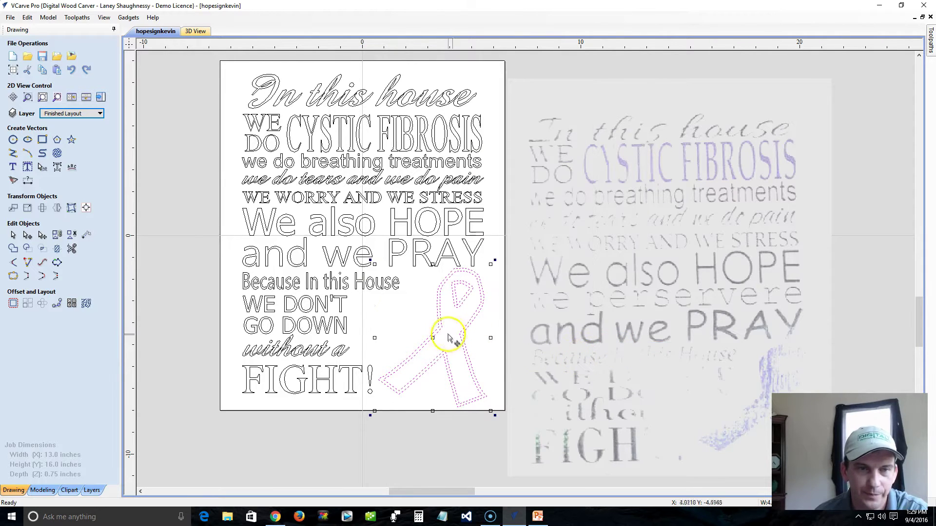
Hide the Ribbon layer so only the text lines show on the sheet
left_click(100, 113)
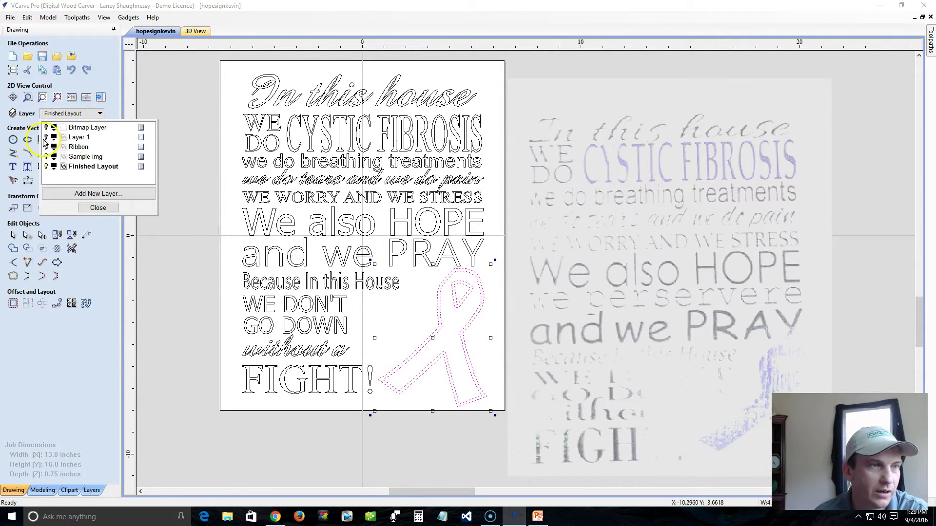
left_click(46, 146)
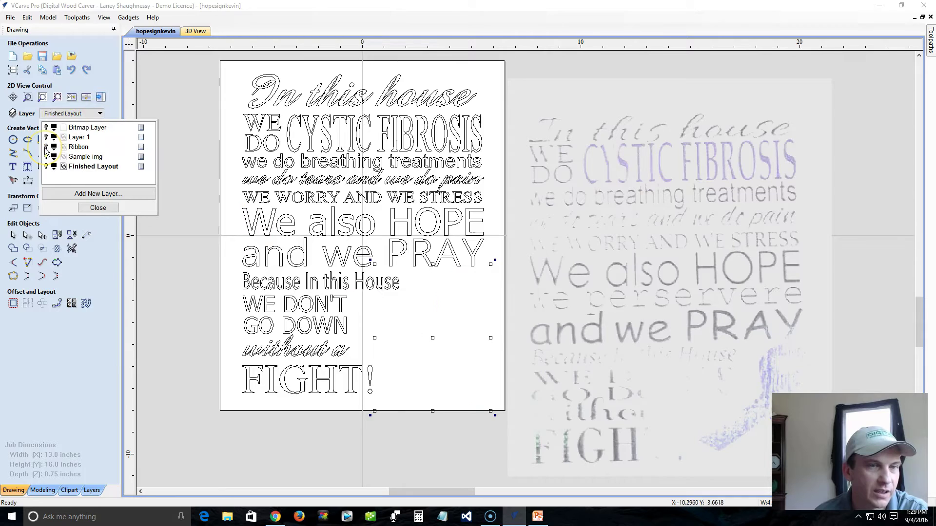
left_click(94, 210)
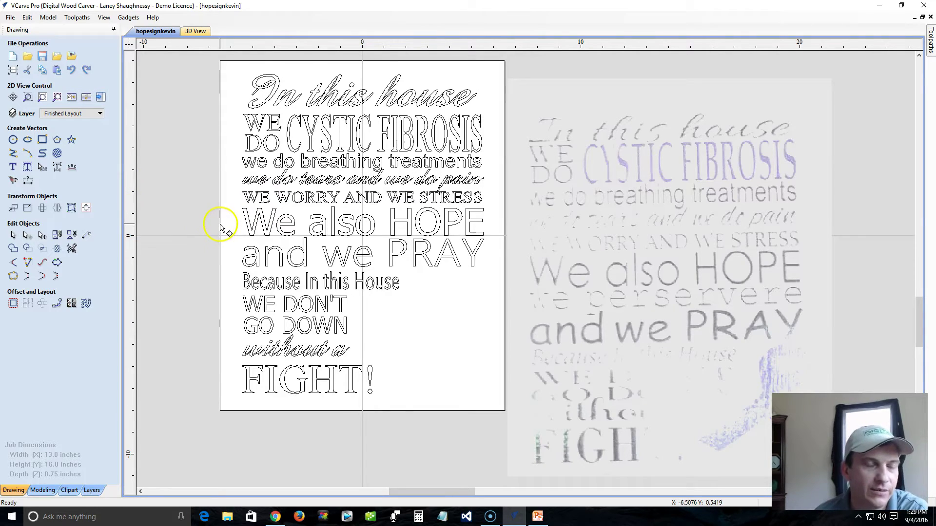
Examine the "In this house" line up close where neighbouring script letters overlap, especially between "t" and "h"
scroll(261, 111, "up", 2)
scroll(262, 111, "down", 2)
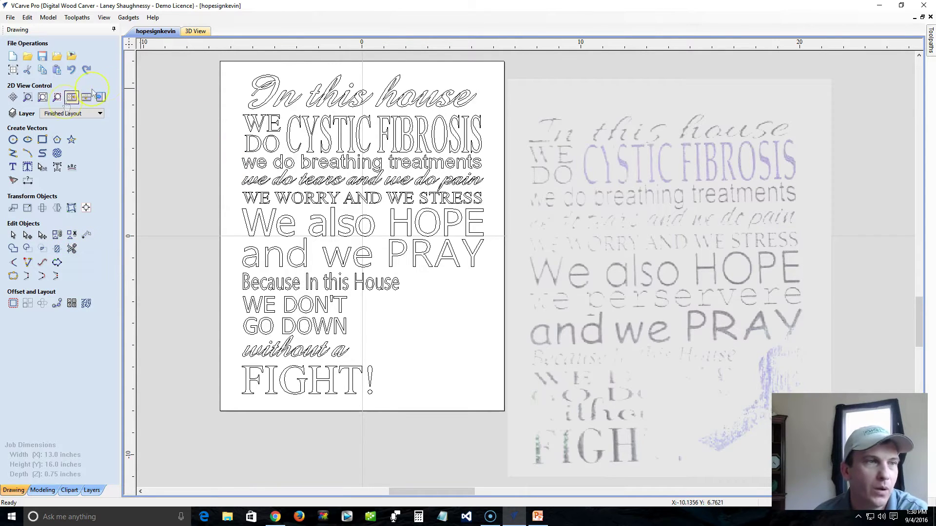
left_click(251, 101)
left_click(246, 108)
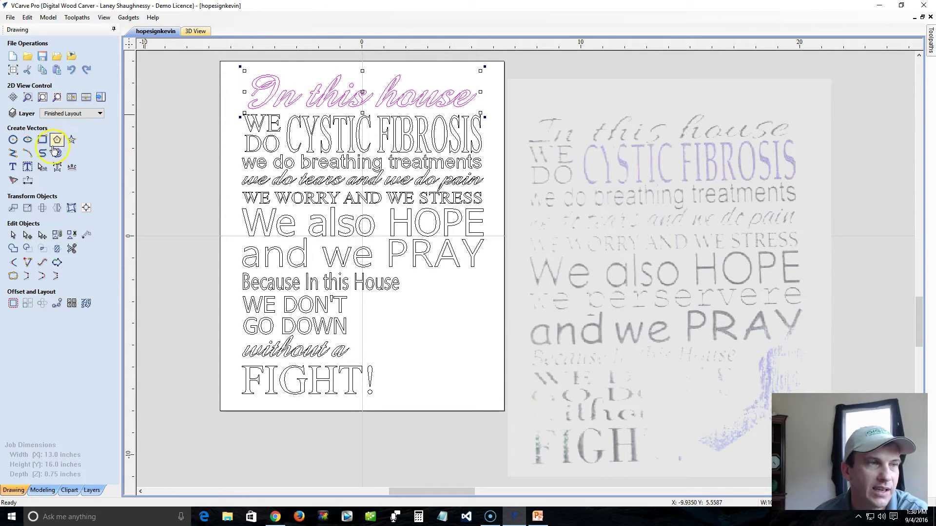
left_click(56, 98)
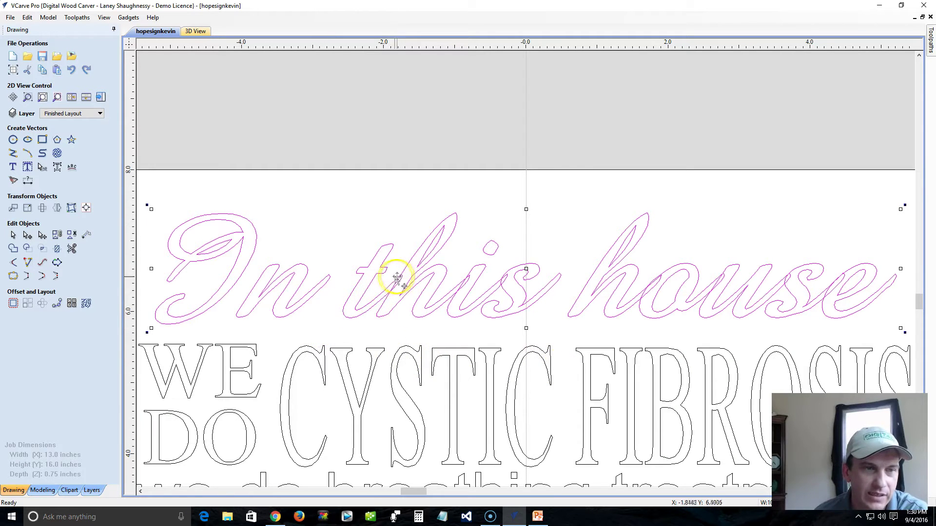
left_click(13, 235)
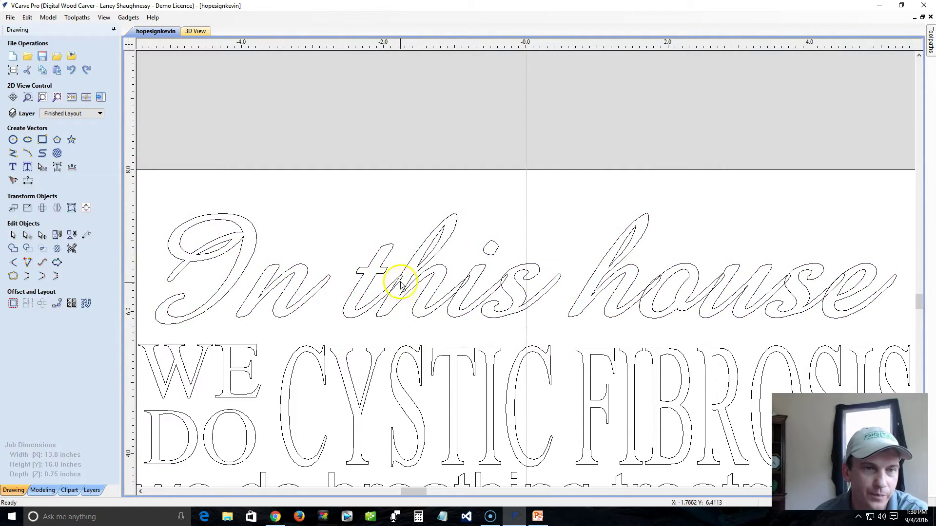
scroll(398, 292, "up", 6)
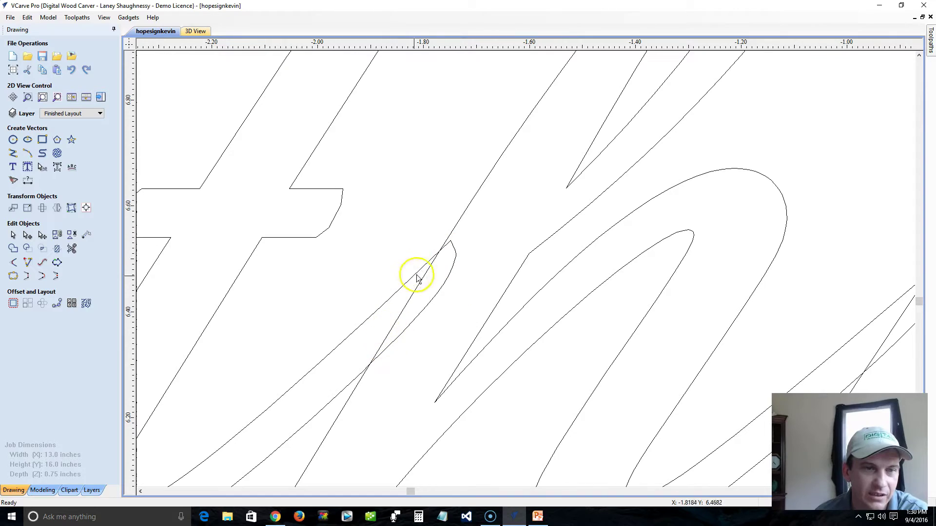
scroll(389, 347, "down", 6)
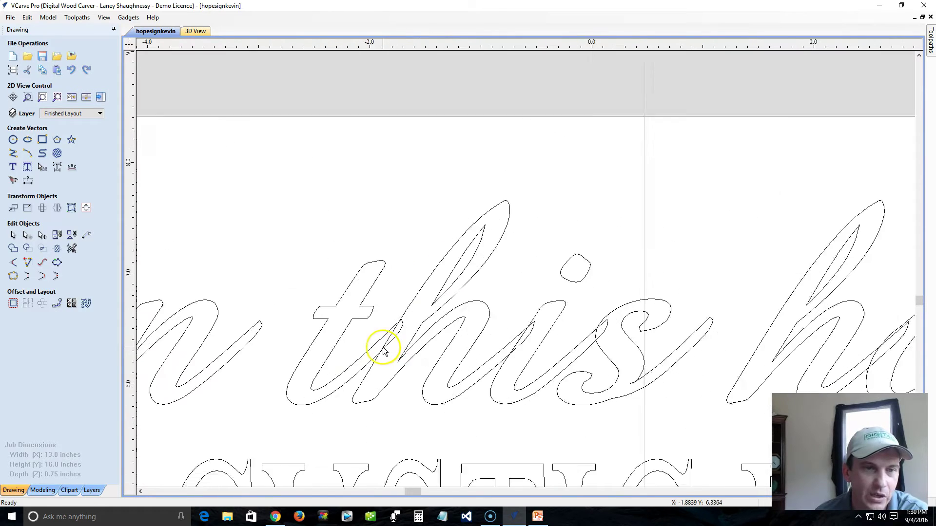
scroll(383, 350, "up", 6)
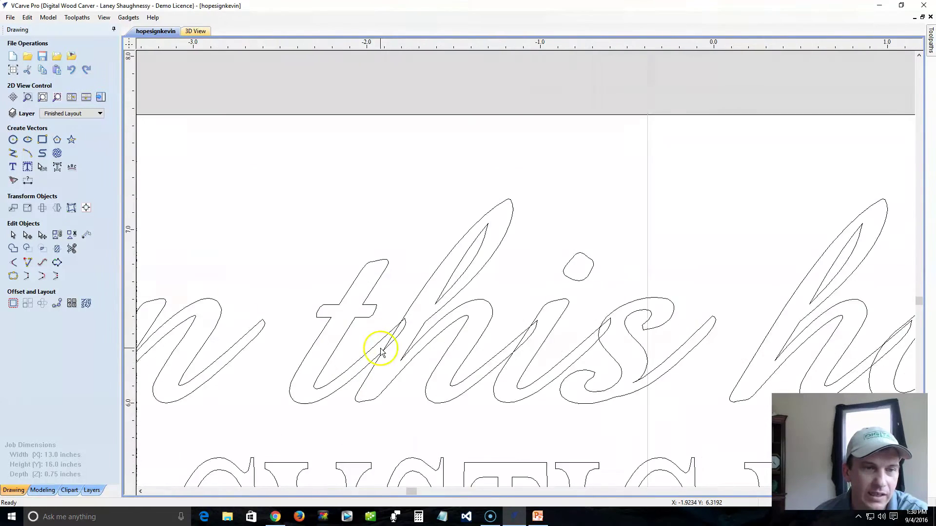
Convert the "In this house" text line to curves
left_click(72, 249)
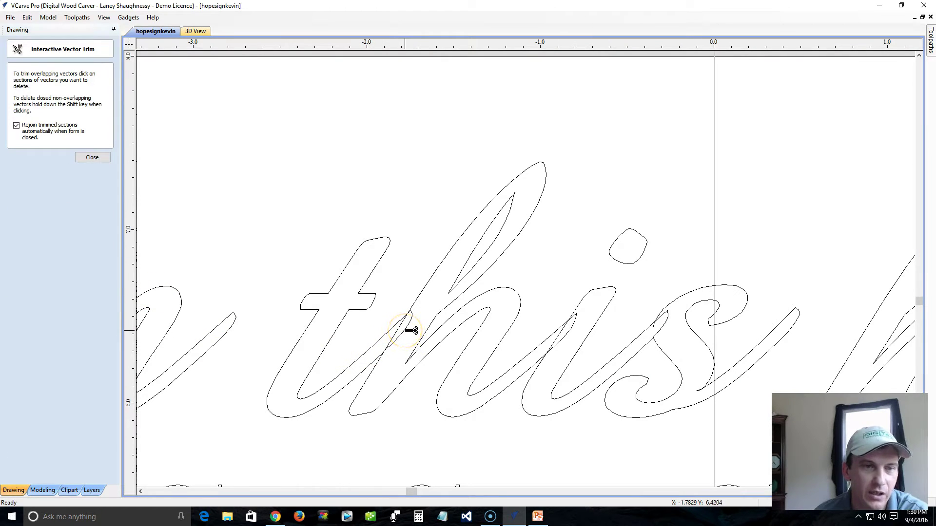
left_click(92, 157)
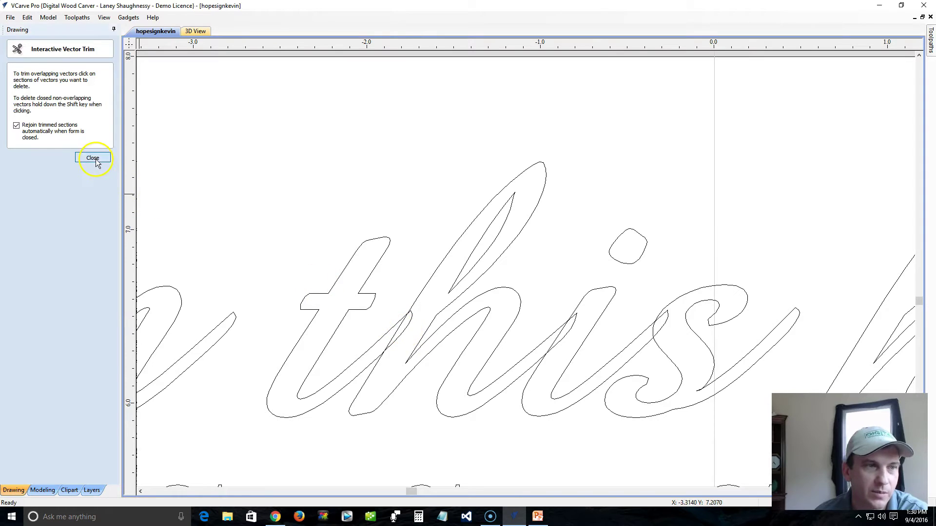
left_click(328, 342)
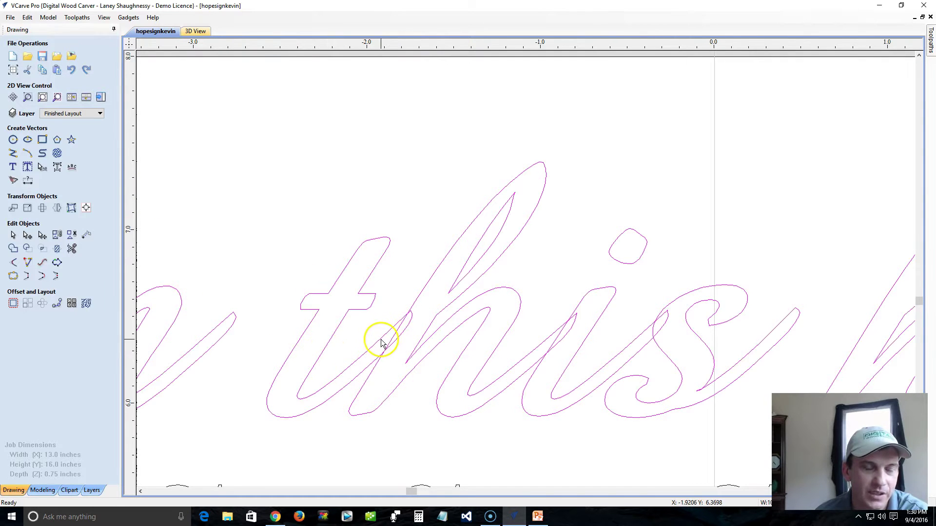
scroll(380, 343, "down", 3)
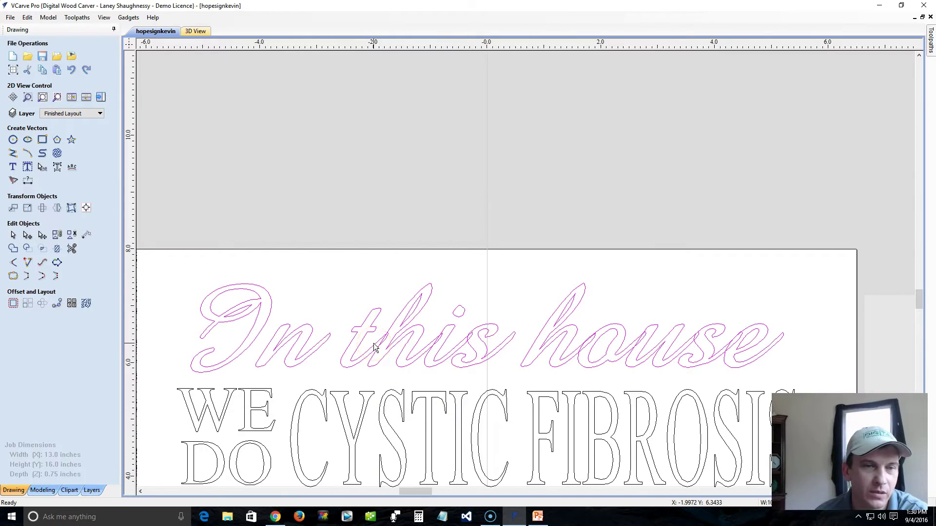
left_click(56, 168)
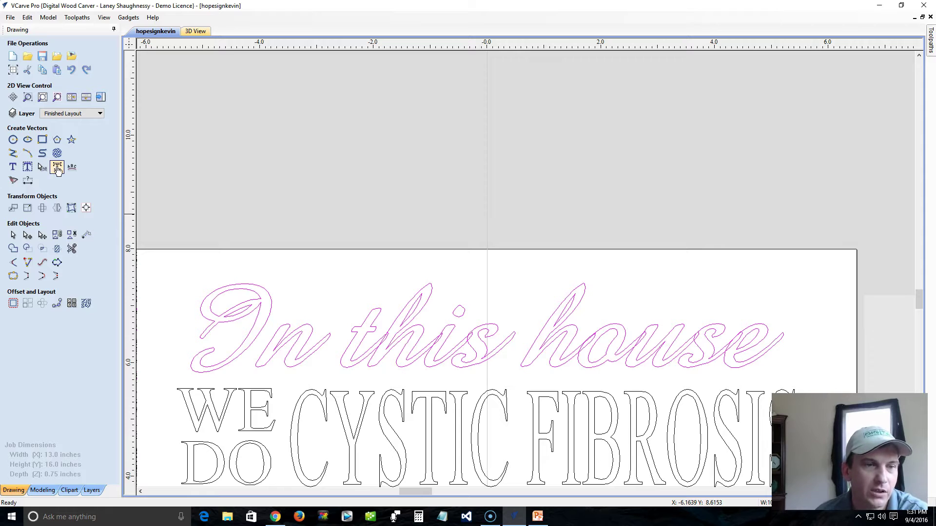
Check that the outlines of "I" and "n" in "In" can be selected individually, leaving nothing selected
left_click(203, 276)
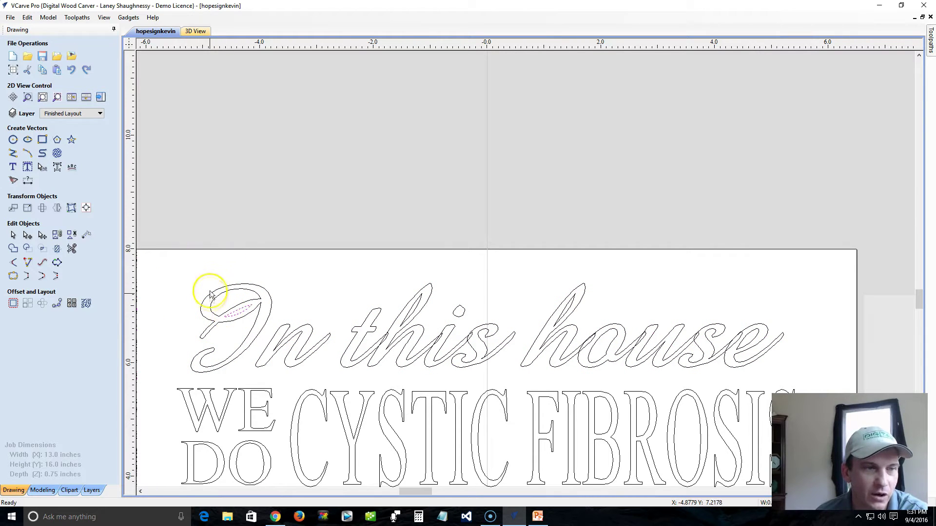
left_click(247, 308)
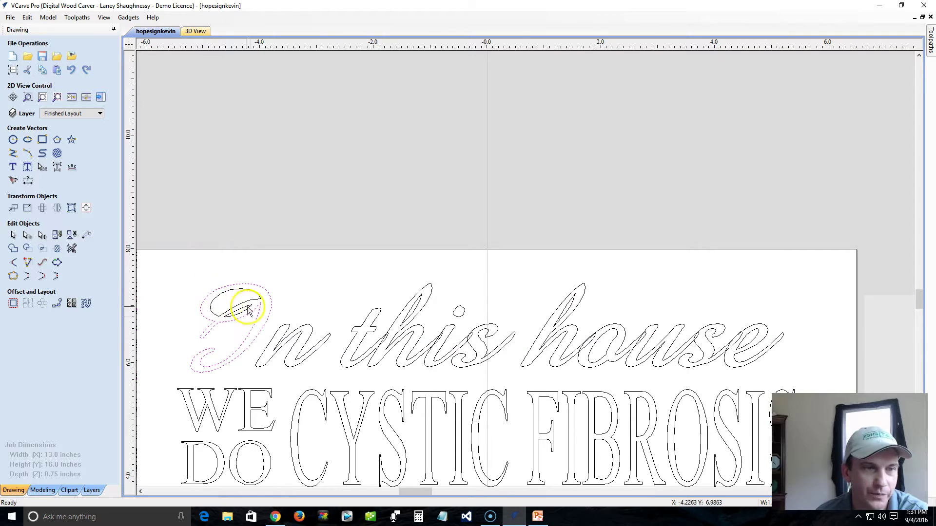
left_click(268, 347)
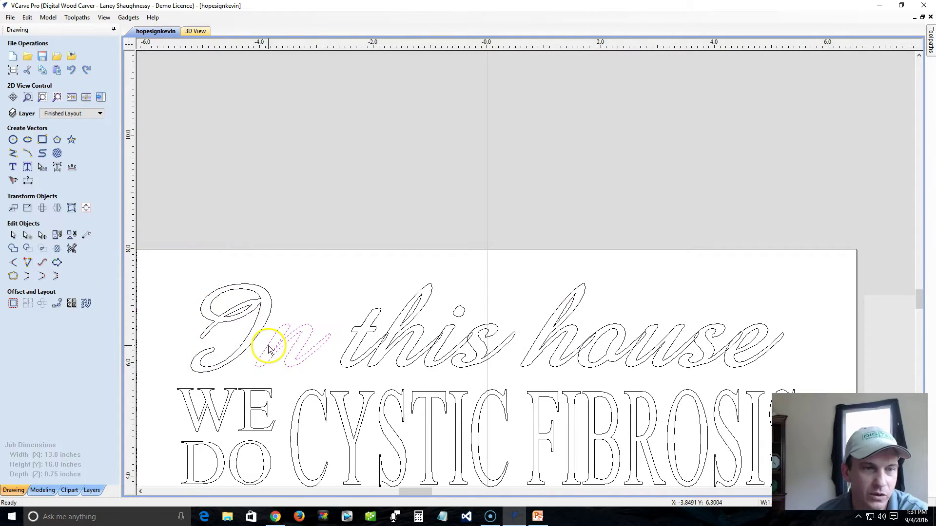
left_click(305, 308)
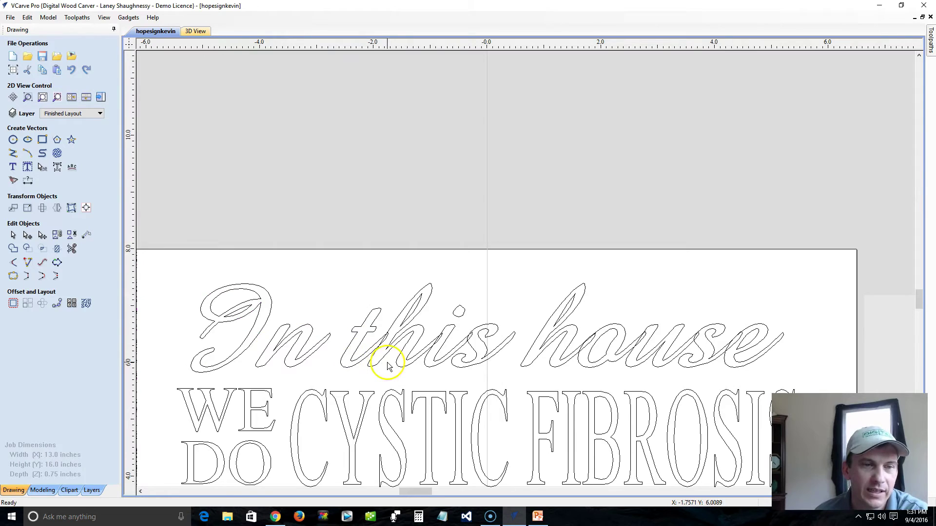
Trim away the overlapping vector sections where the letters "t", "h", "i" and "s" join in the word "this"
scroll(387, 361, "up", 5)
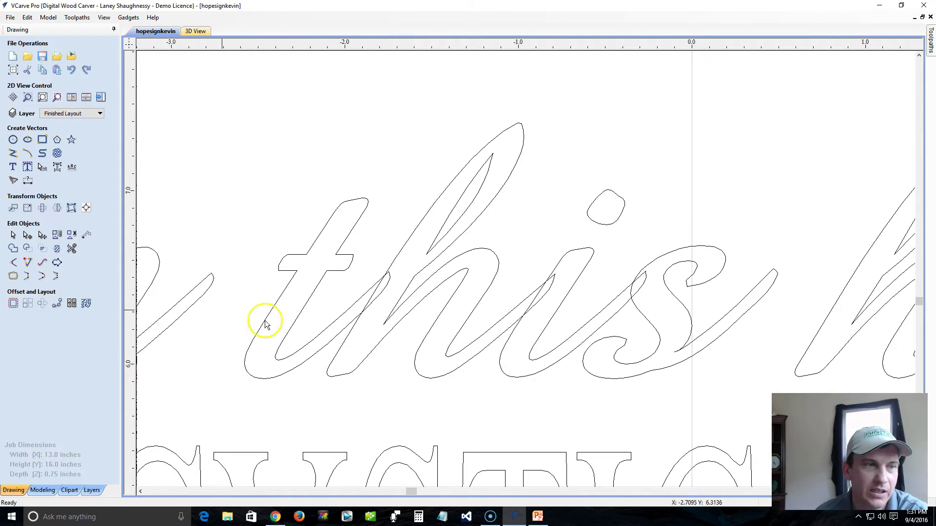
left_click(72, 249)
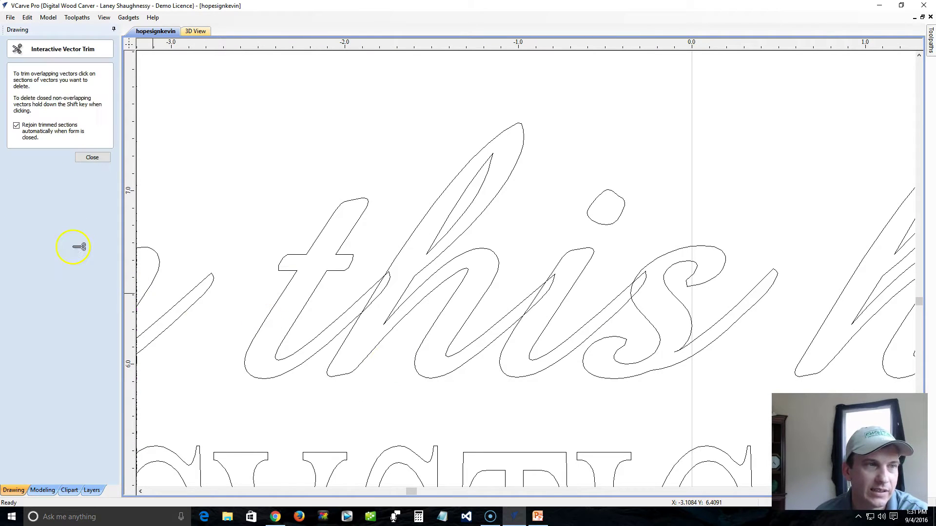
left_click(380, 293)
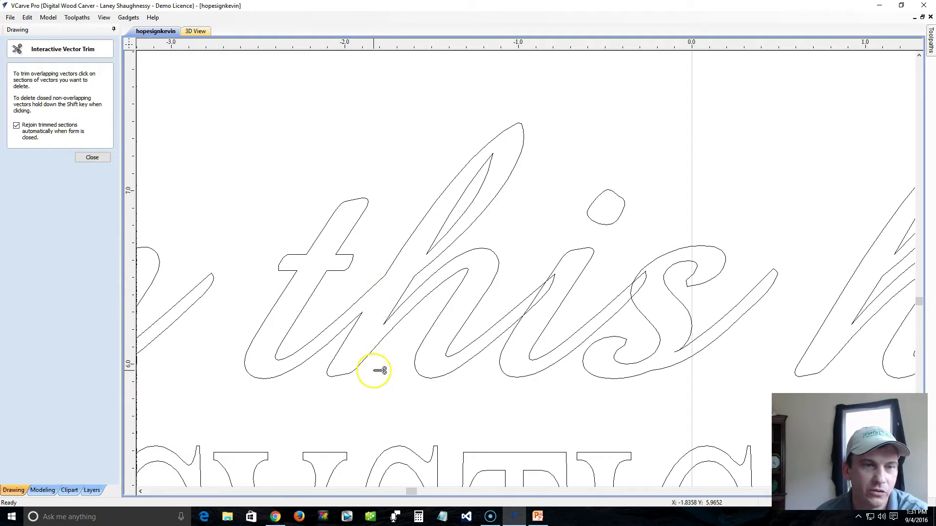
left_click(535, 299)
left_click(639, 288)
left_click(631, 295)
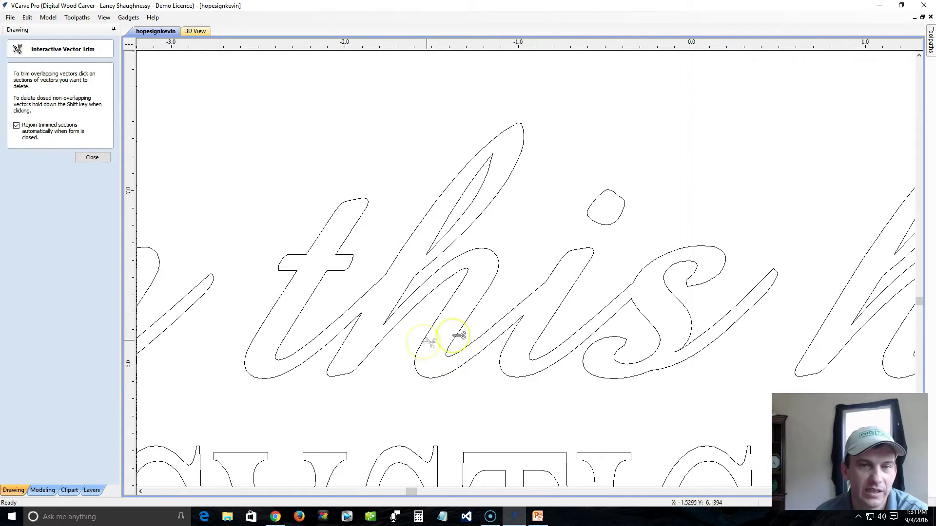
Undo the overlap trims in the word "this" and end the interactive vector trim
left_click(679, 296)
left_click(611, 349)
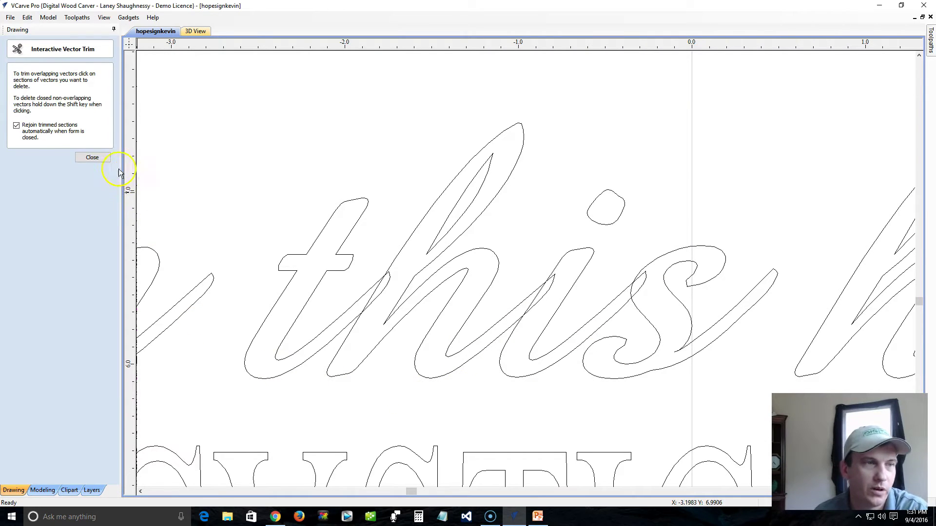
left_click(93, 157)
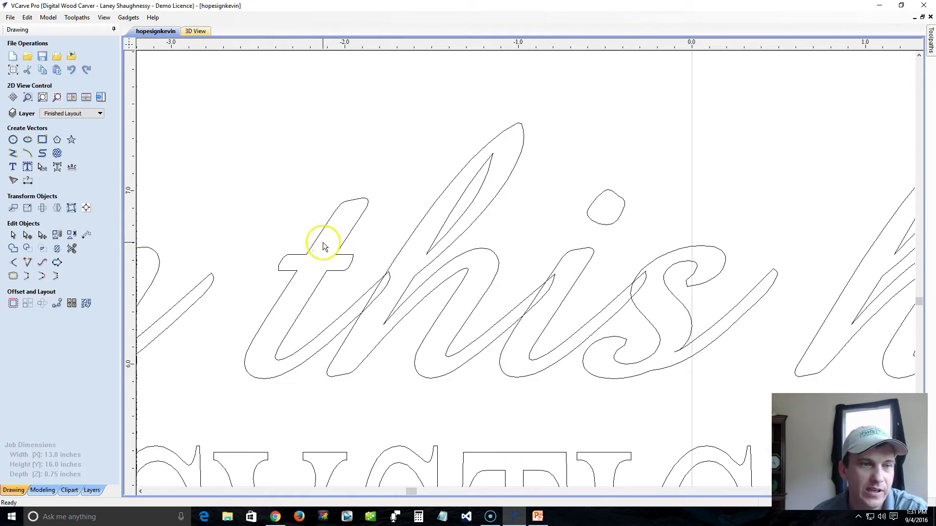
Weld the overlapping letter outlines of "this" into one shape, excluding the inner loop of "h" and the dot of "i"
left_click_drag(216, 83, 788, 373)
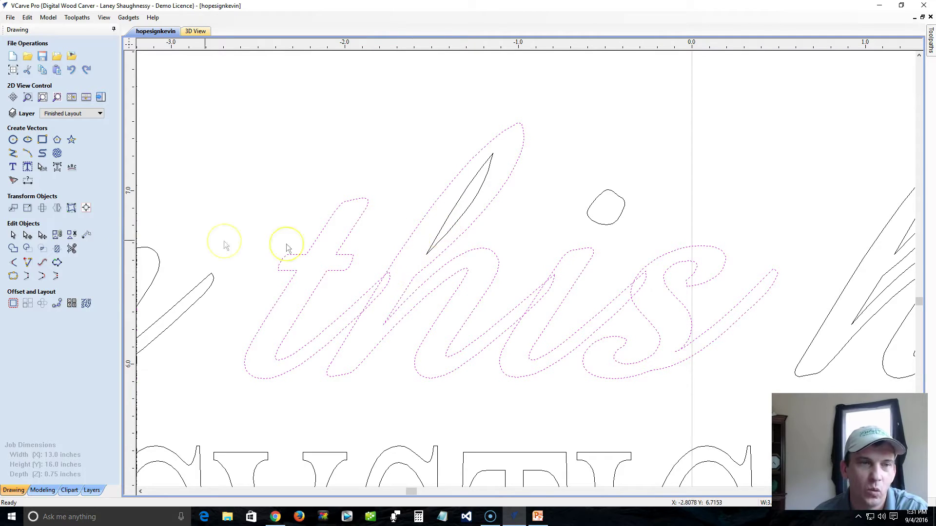
left_click(441, 232, "shift")
left_click(441, 233, "shift")
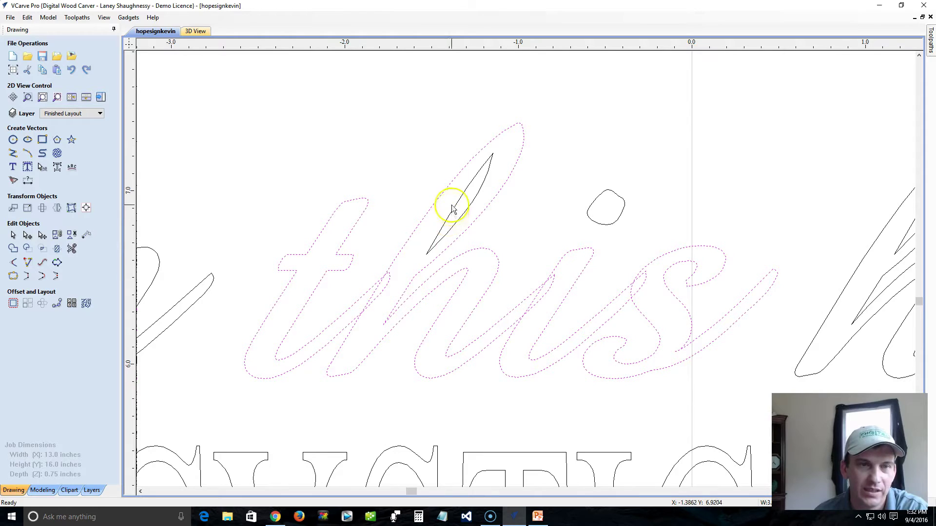
left_click(13, 249)
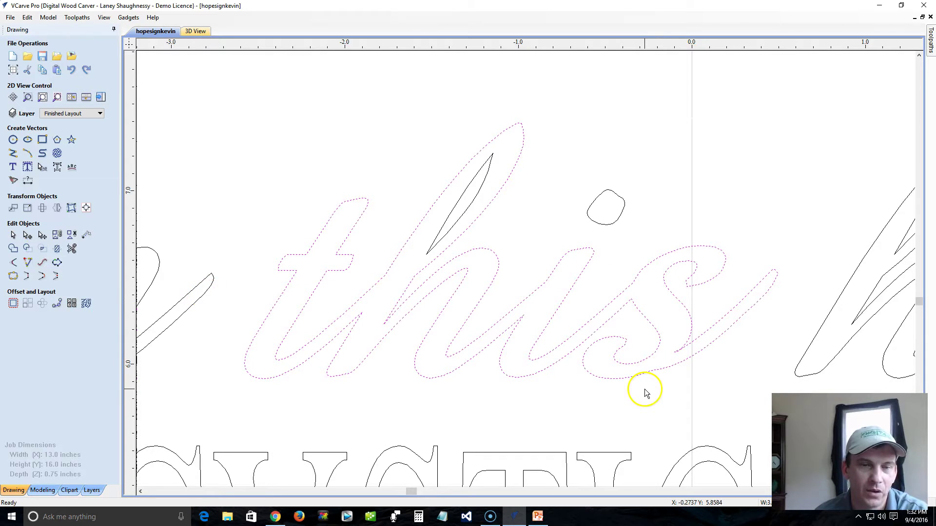
left_click(298, 391)
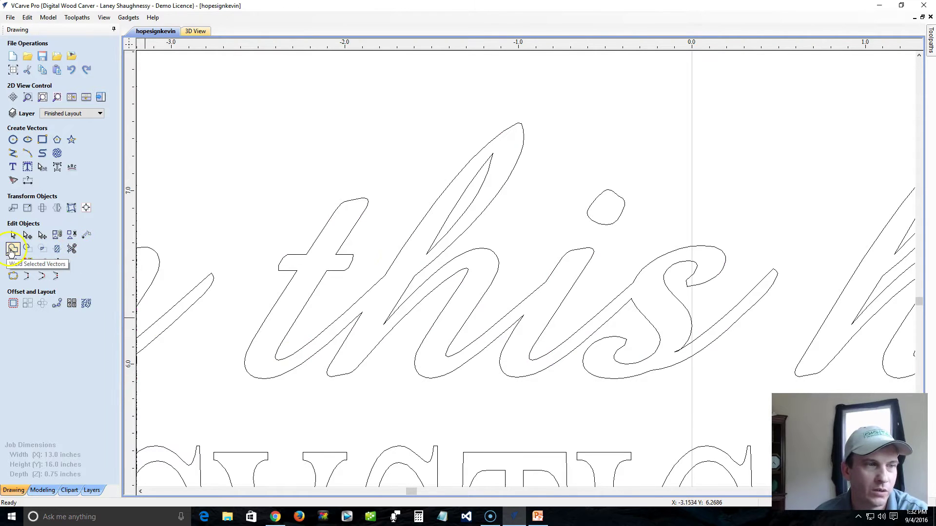
left_click(518, 318)
left_click(673, 384)
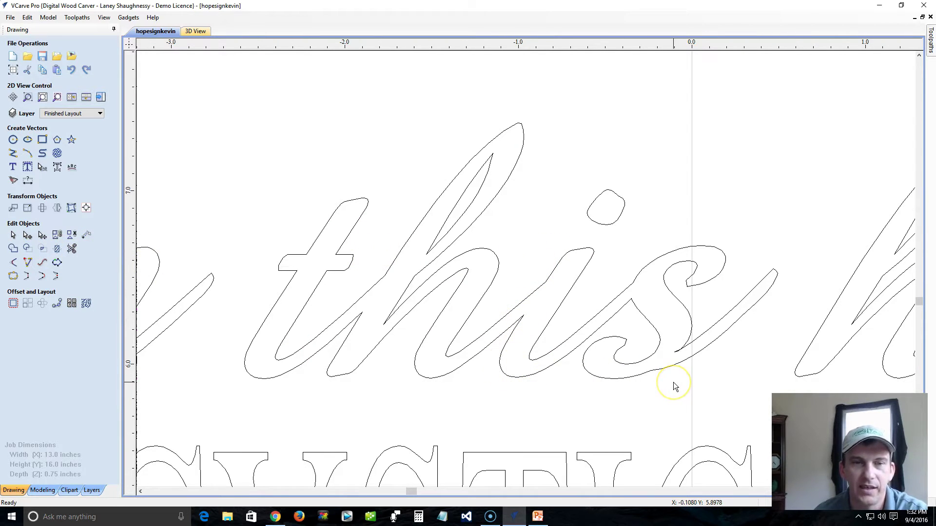
Trim and delete the tiny crossed sliver at the inner tail of the "s" in "this", and check the remaining outline is one vector
scroll(690, 361, "up", 6)
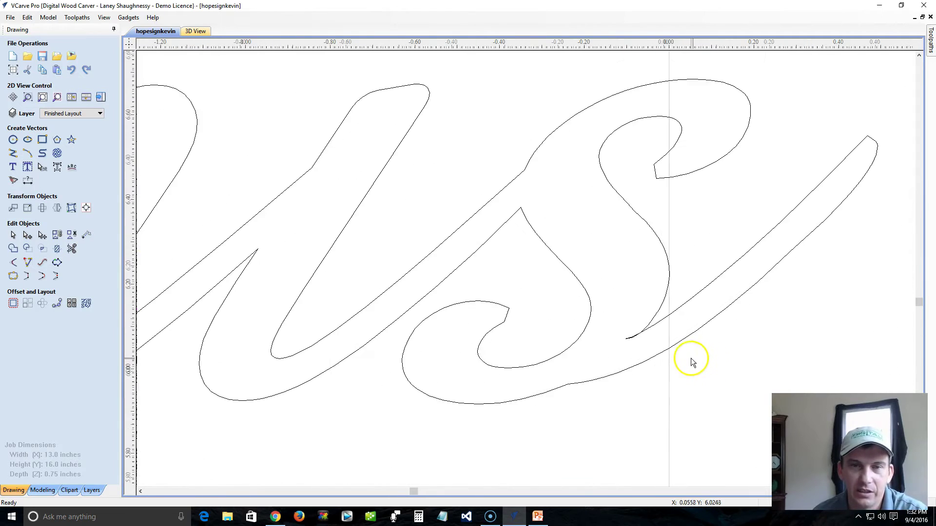
scroll(639, 351, "up", 3)
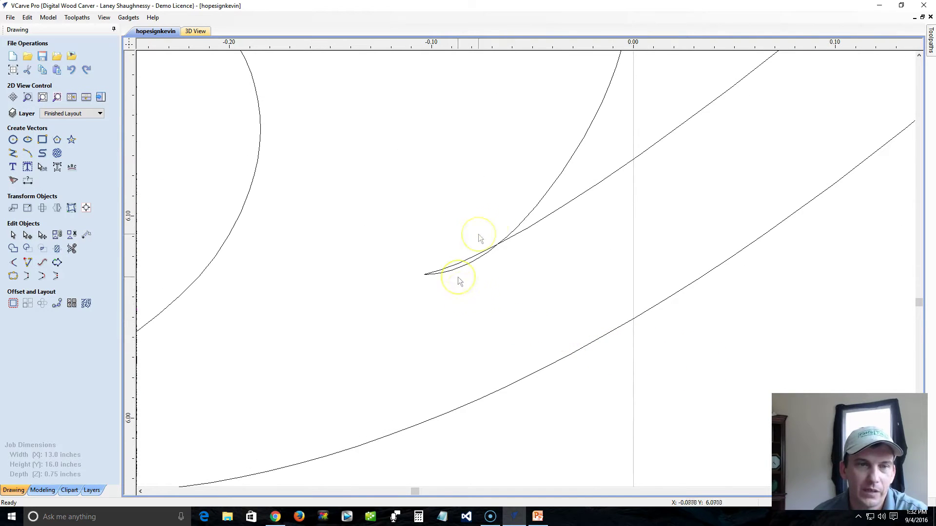
scroll(417, 282, "down", 3)
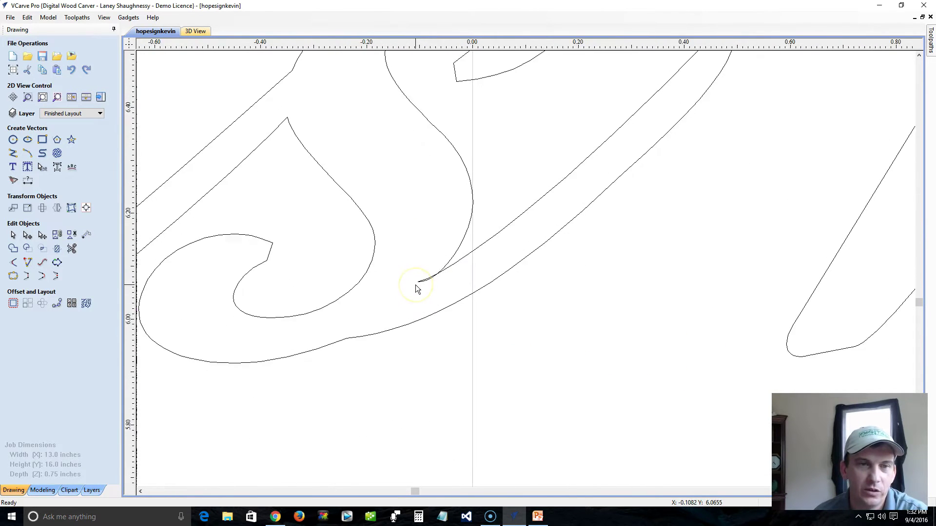
scroll(417, 287, "up", 2)
left_click(71, 249)
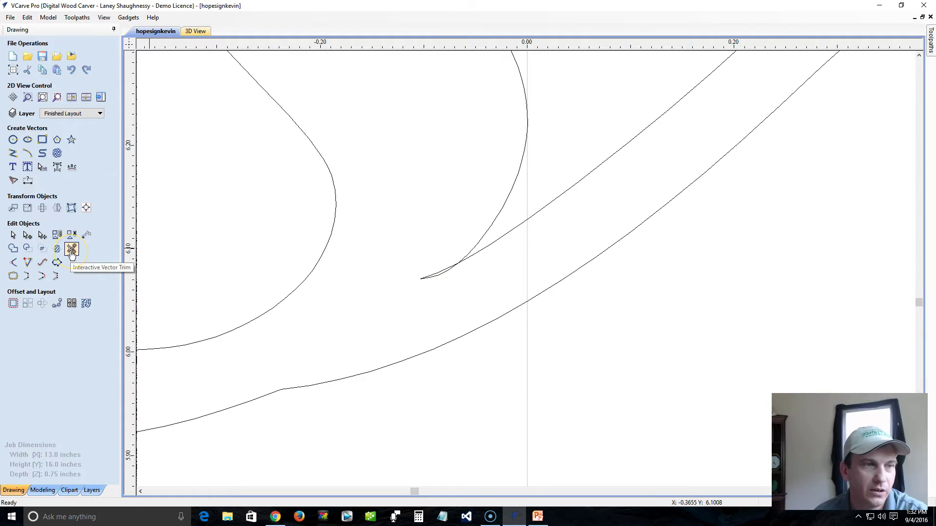
left_click(72, 249)
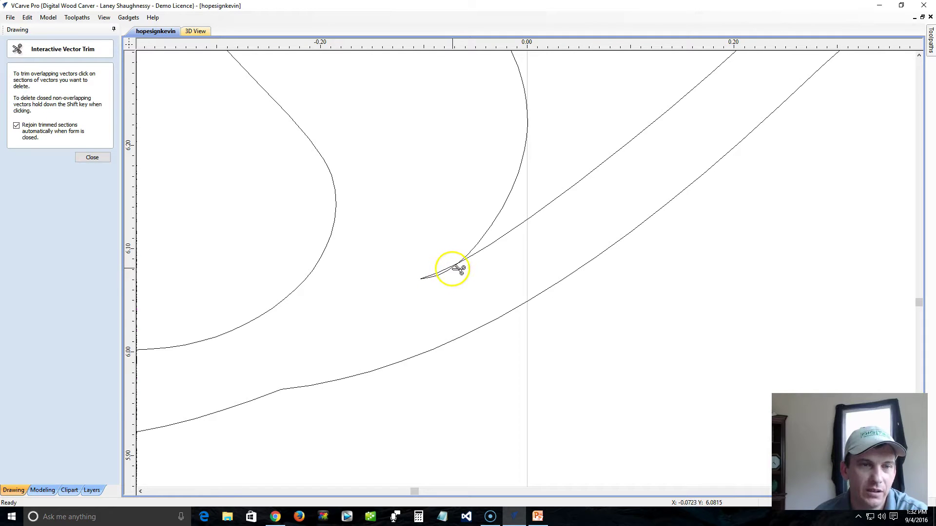
left_click(90, 156)
left_click(467, 263)
left_click(433, 273)
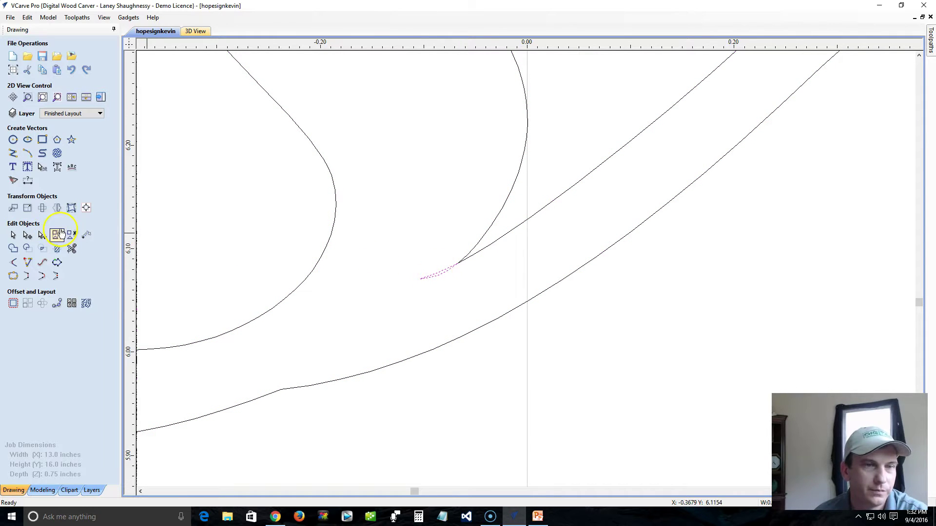
scroll(440, 277, "up", 3)
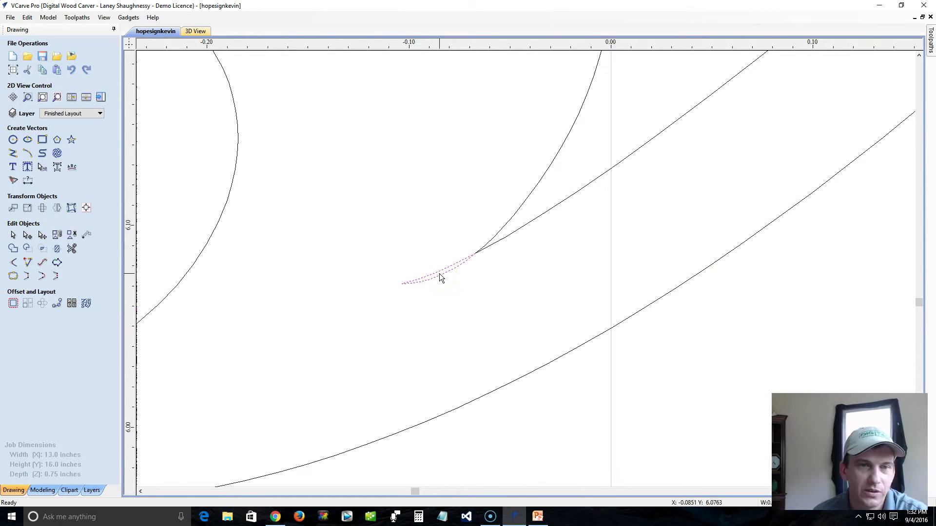
scroll(440, 272, "down", 1)
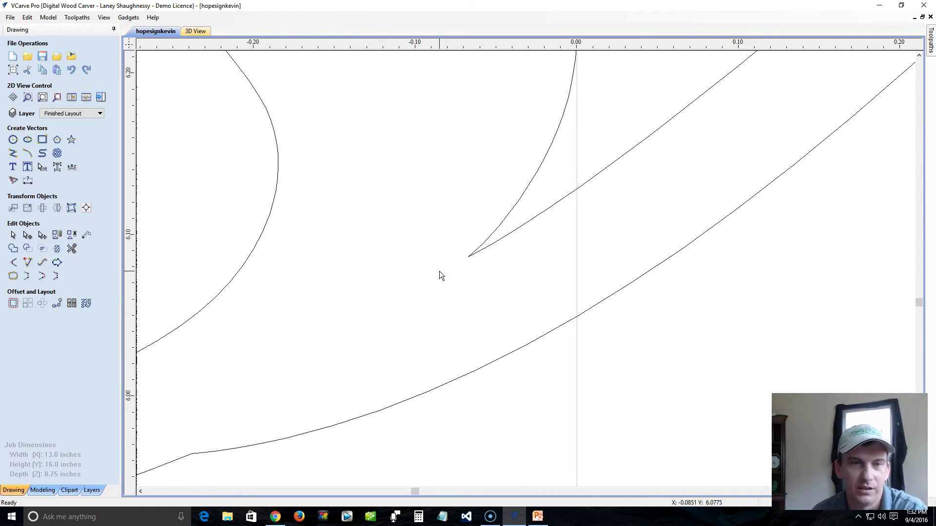
scroll(440, 271, "down", 2)
left_click(458, 263)
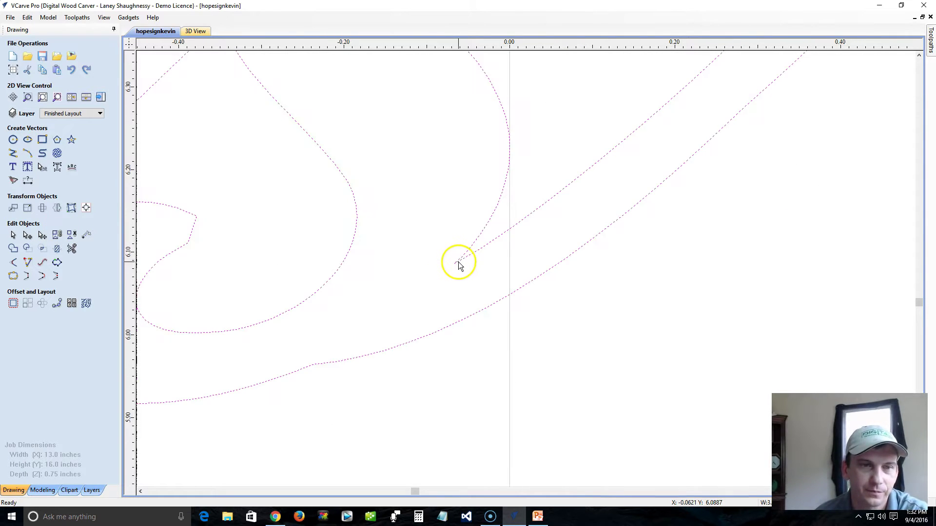
Weld the overlapping letter outlines of "house" into one shape, excluding the inner loops of "h", "o" and "e"
scroll(452, 285, "down", 6)
scroll(448, 299, "down", 3)
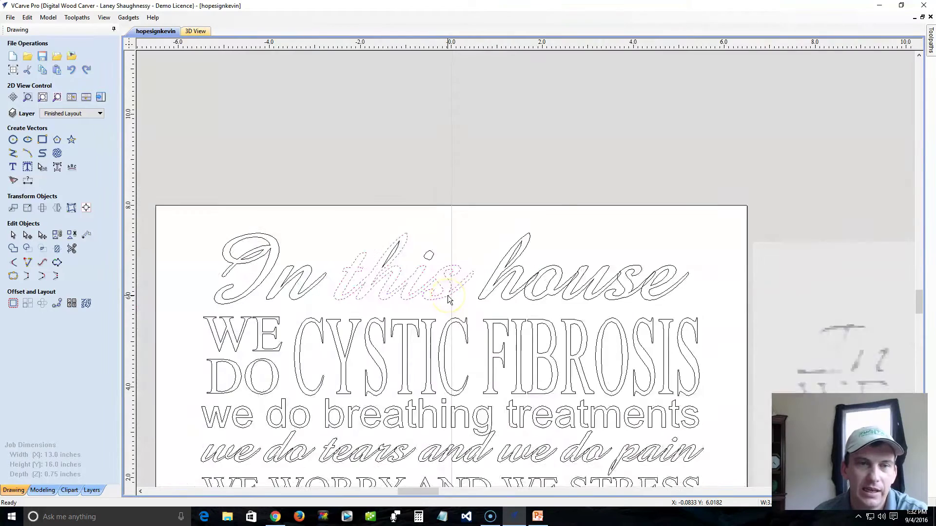
scroll(449, 299, "up", 2)
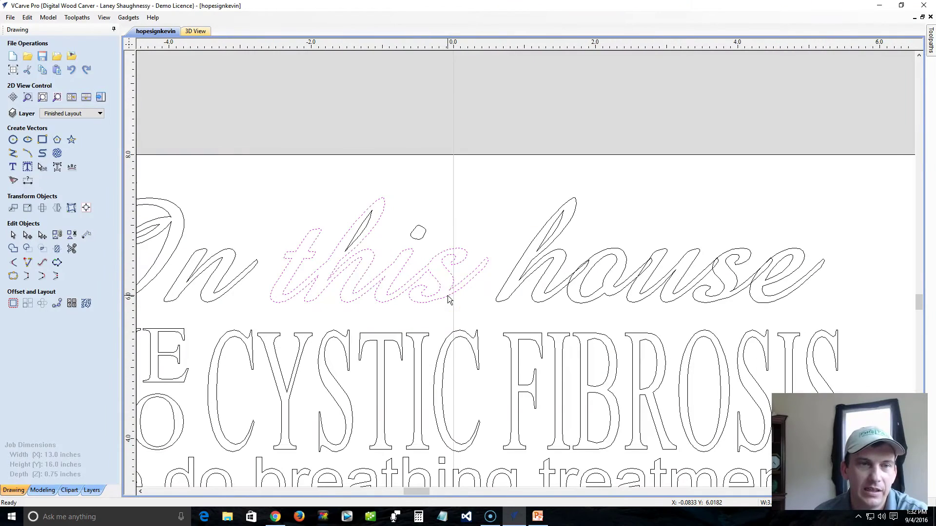
left_click(505, 288)
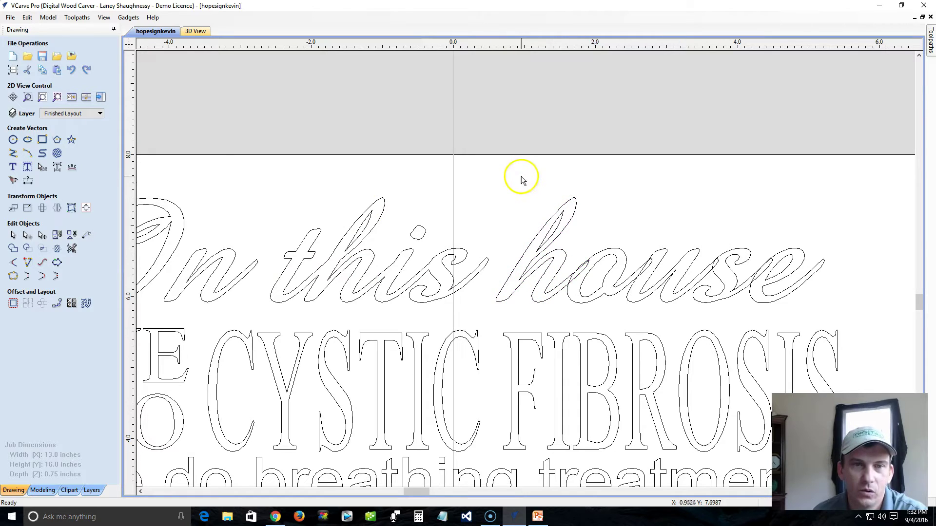
left_click(498, 194)
left_click_drag(494, 183, 864, 319)
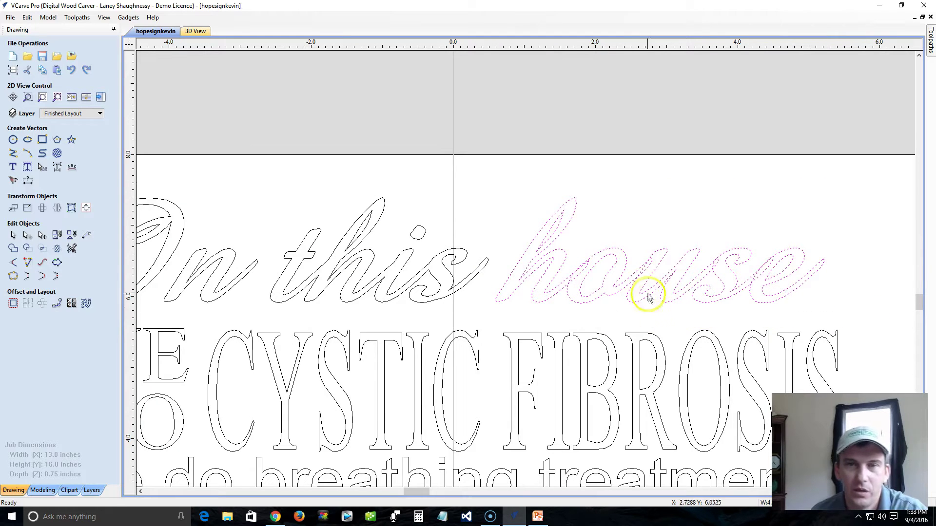
left_click(782, 277, "shift")
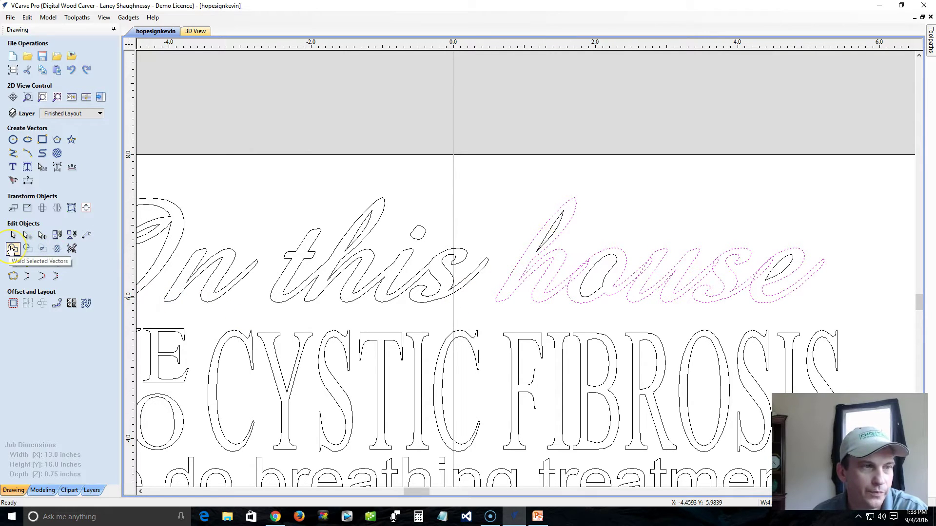
left_click(12, 249)
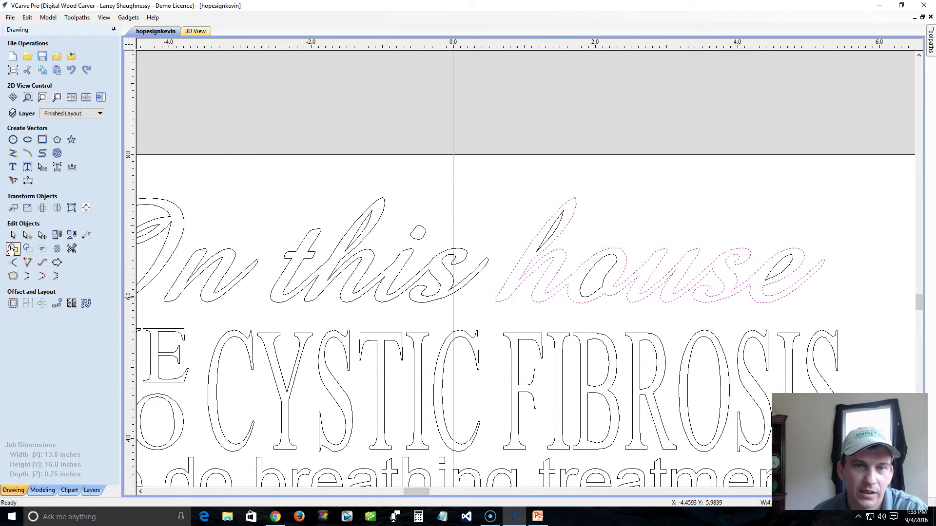
left_click(386, 177)
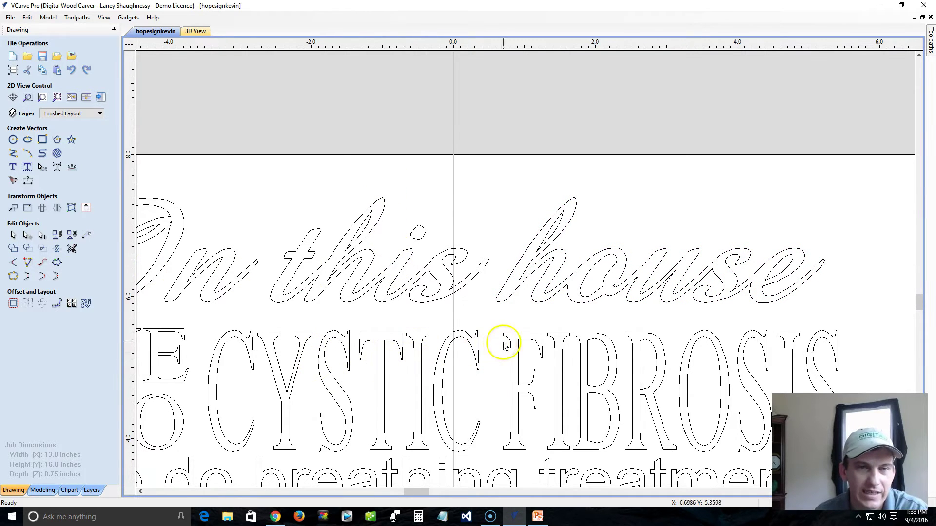
Trim away the small crossed sliver at the inner tail of the "s" in the word "house"
scroll(464, 384, "down", 3)
scroll(464, 385, "up", 1)
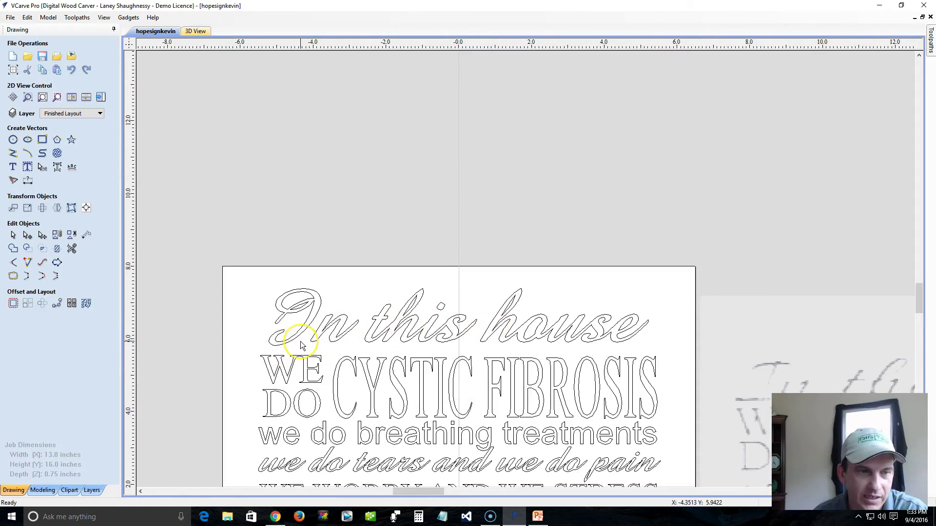
scroll(299, 337, "up", 3)
scroll(695, 344, "up", 2)
scroll(633, 256, "up", 2)
scroll(457, 209, "up", 3)
scroll(455, 212, "up", 2)
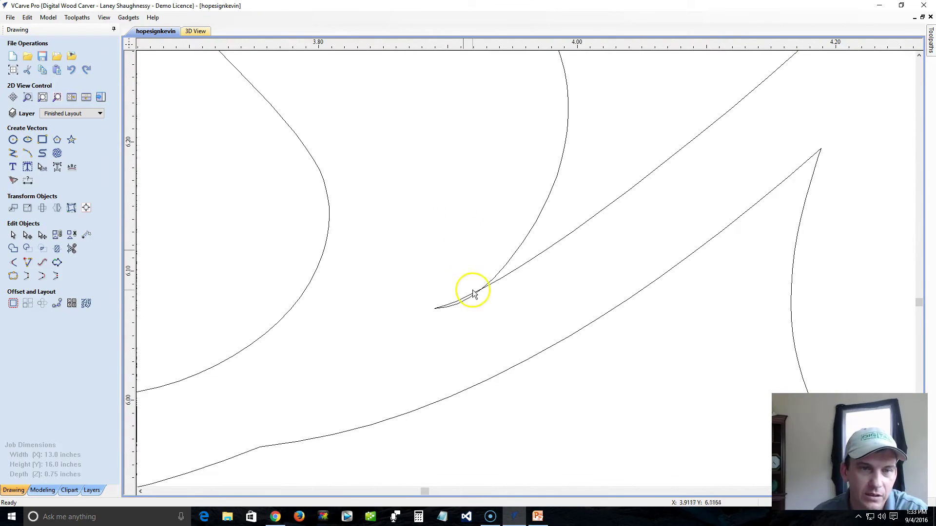
left_click(459, 302)
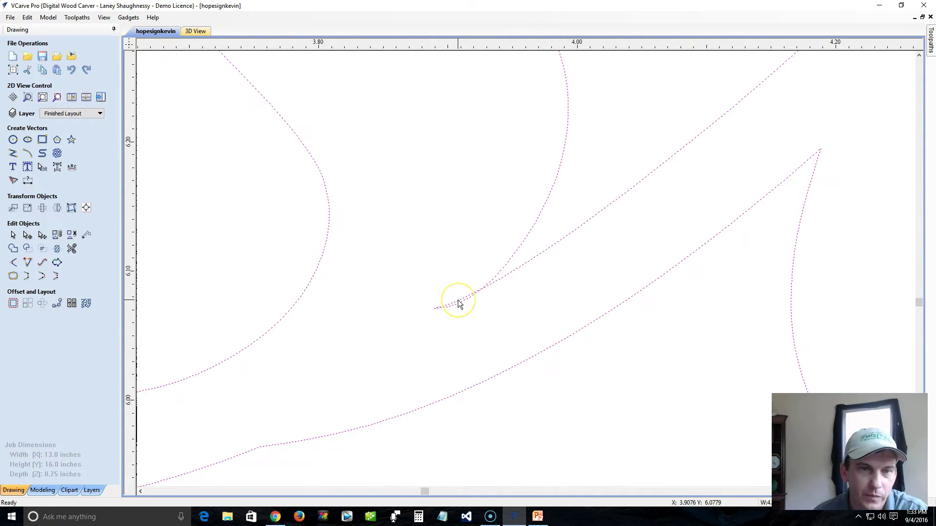
left_click(73, 249)
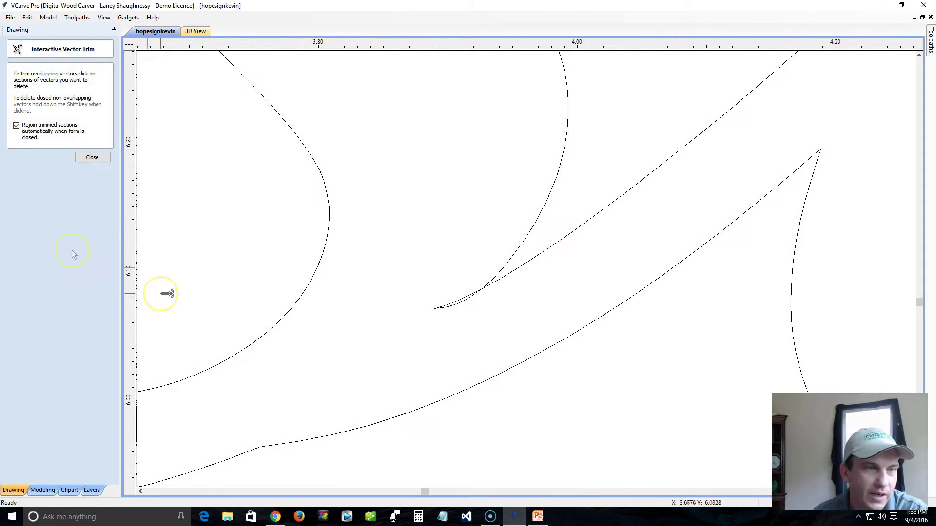
left_click(472, 299)
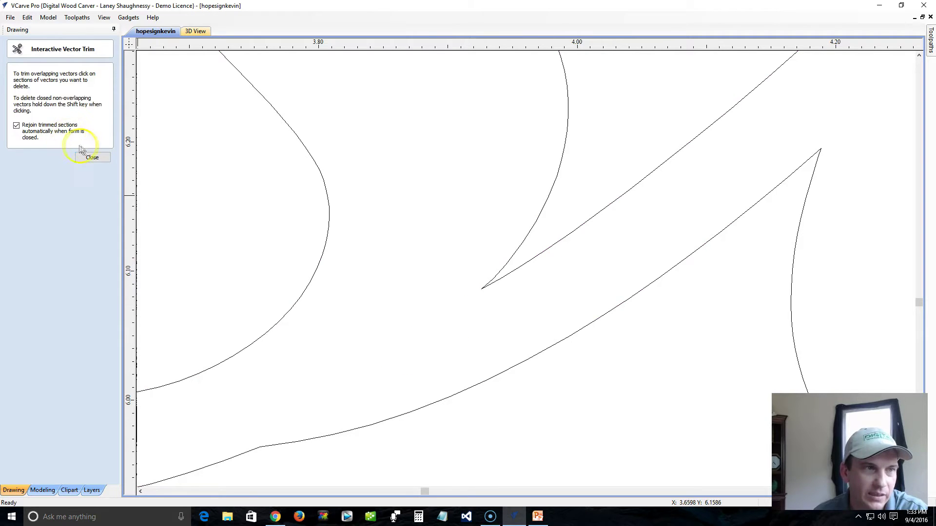
left_click(97, 159)
Convert the "we do tears and we do pain" text line to curves
scroll(460, 271, "down", 4)
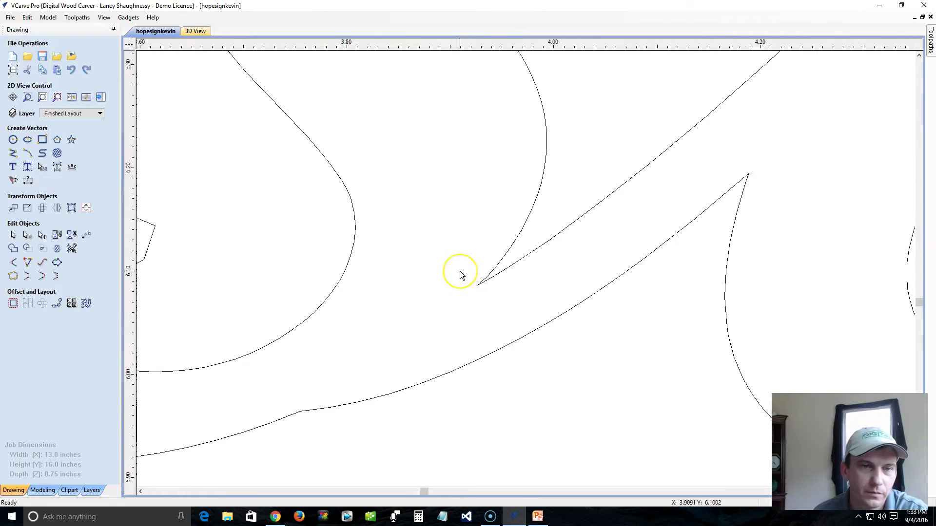
scroll(461, 271, "down", 6)
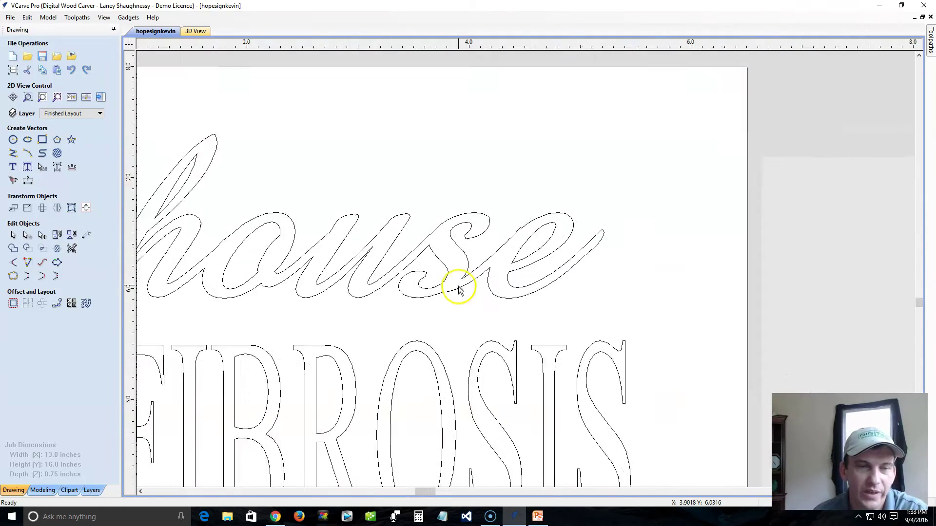
left_click(42, 97)
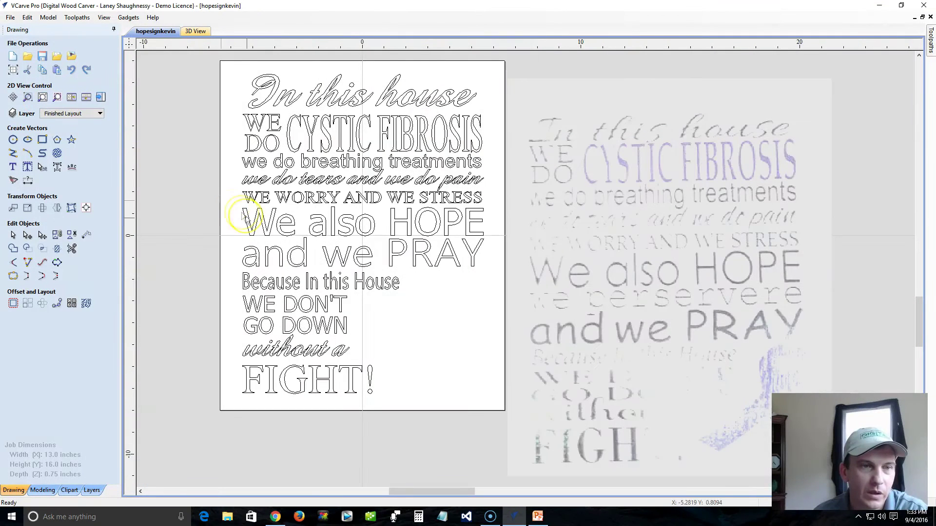
left_click(245, 182)
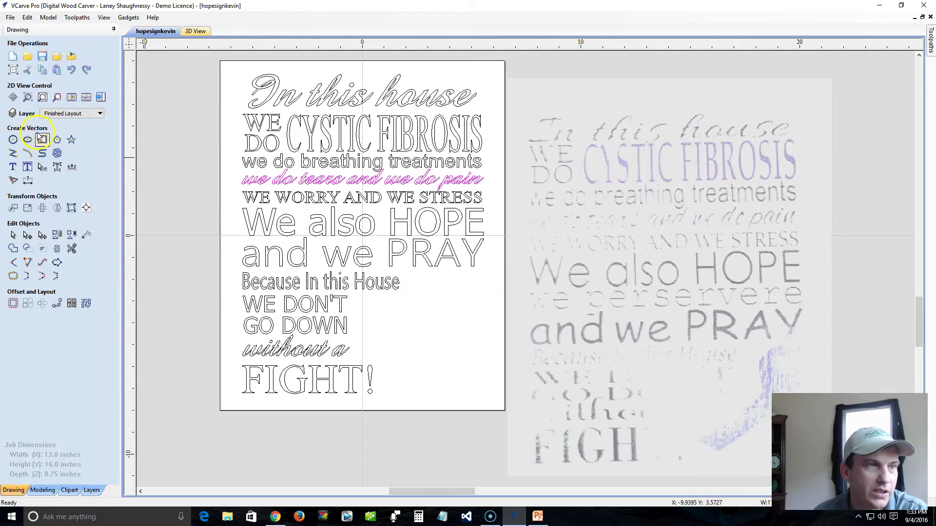
left_click(57, 97)
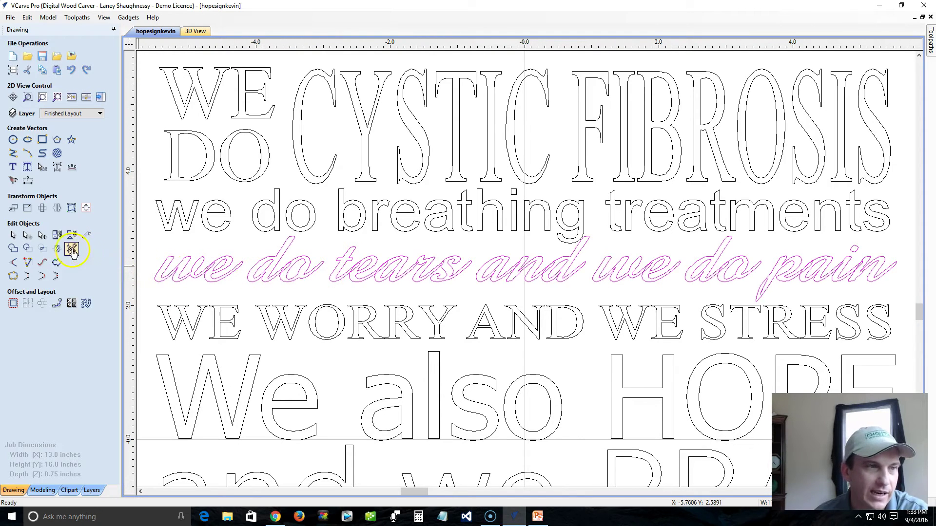
left_click(57, 169)
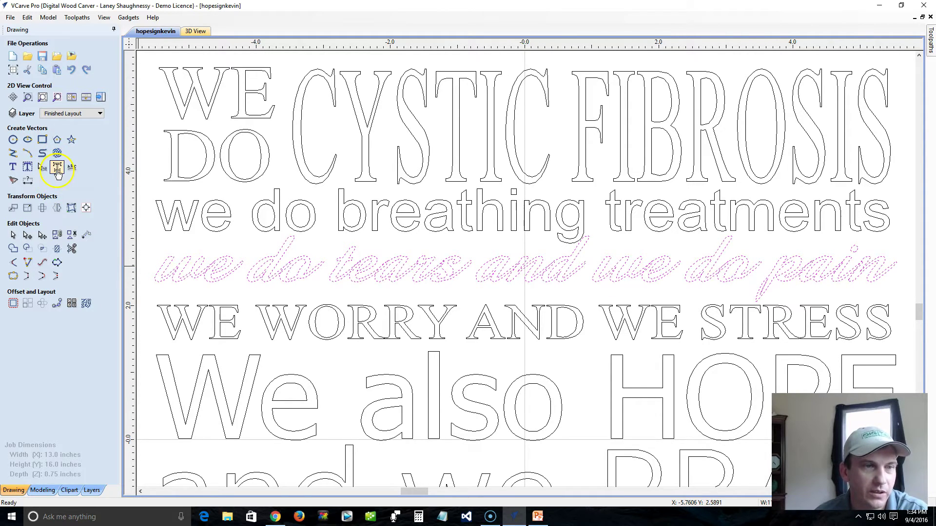
left_click(154, 235)
scroll(165, 249, "up", 2)
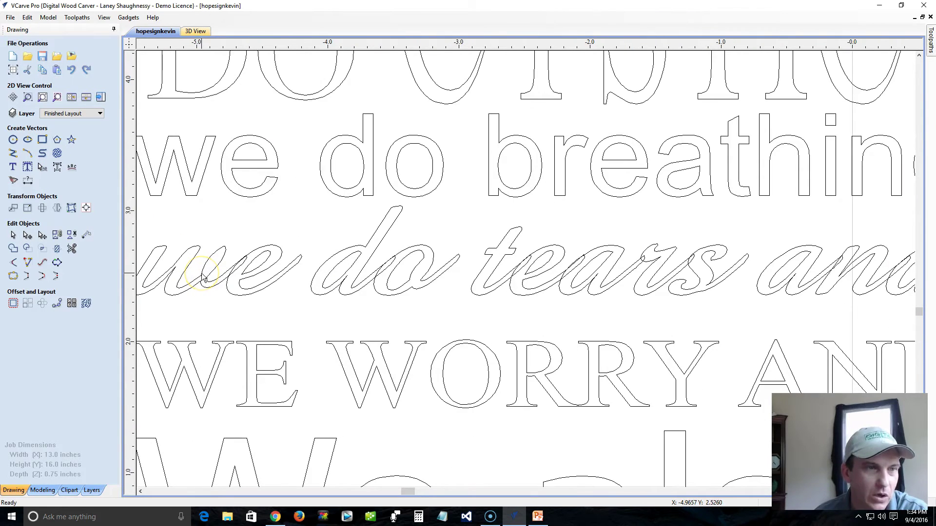
Weld the overlapping letter outlines of "we do tears and we do pain", excluding the inner letter loops, the "p" tail sliver and the "i" dot
scroll(204, 277, "down", 1)
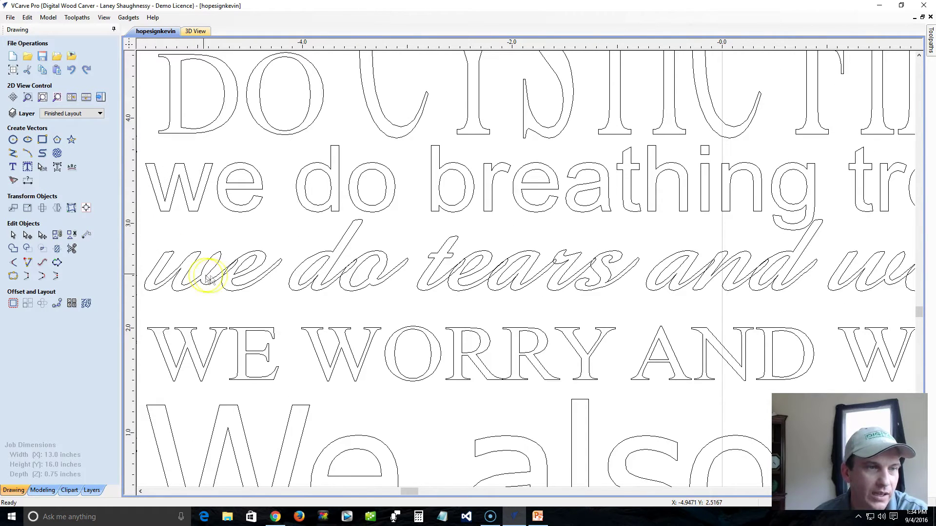
scroll(219, 280, "down", 1)
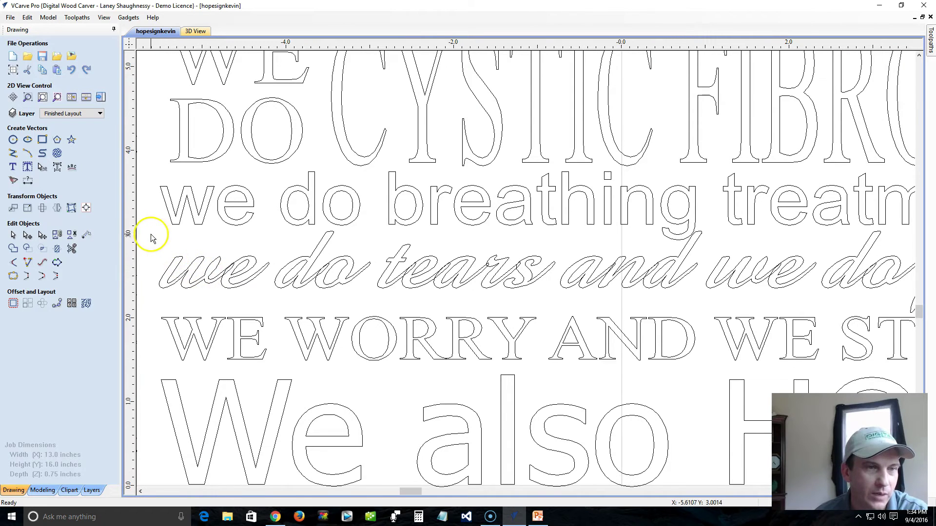
scroll(151, 238, "down", 1)
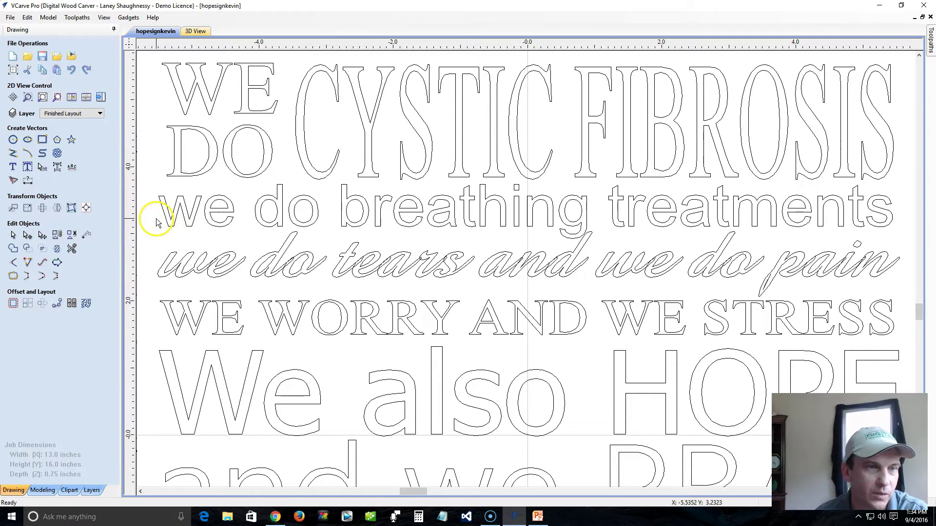
left_click_drag(851, 273, 908, 302)
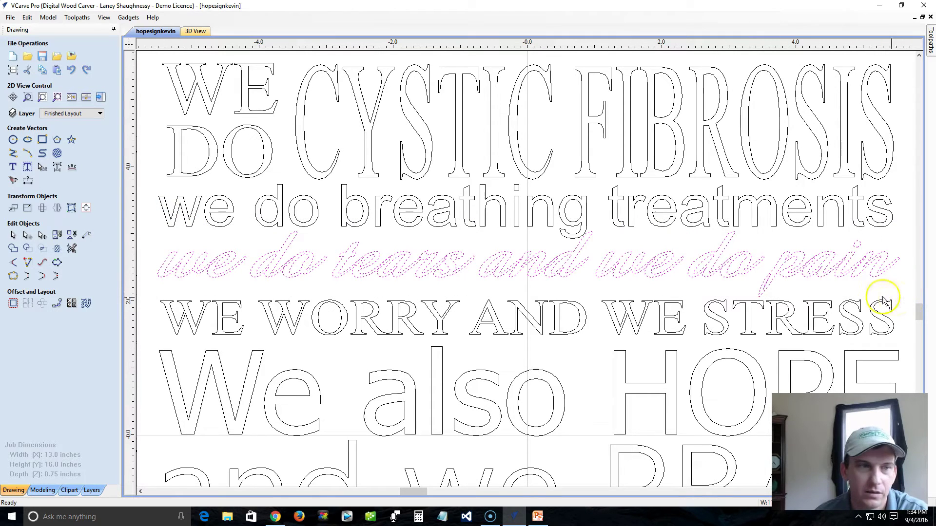
scroll(206, 276, "up", 3)
scroll(207, 276, "down", 1)
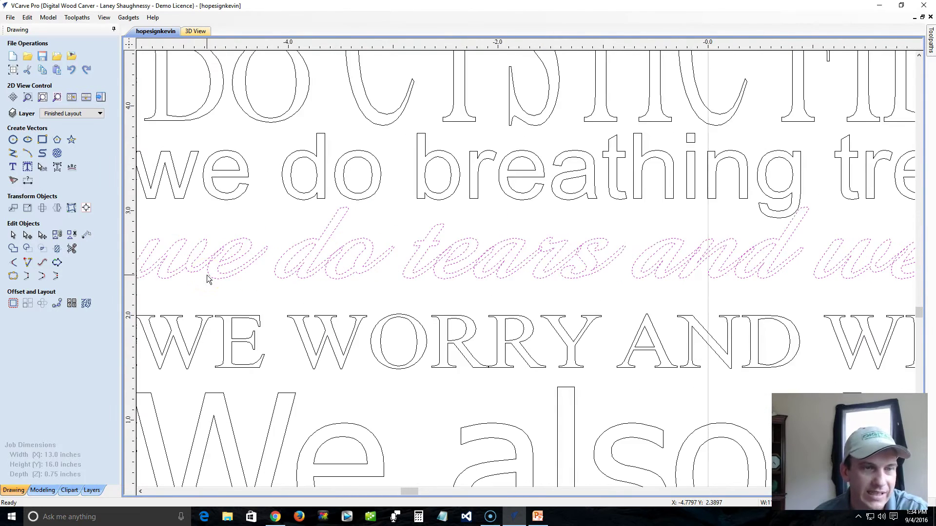
left_click(232, 257, "shift")
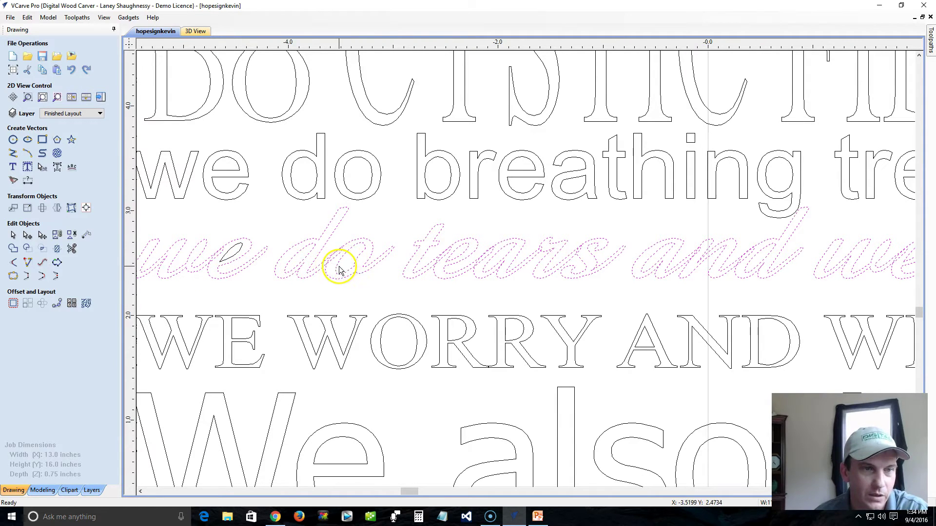
left_click(337, 267, "shift")
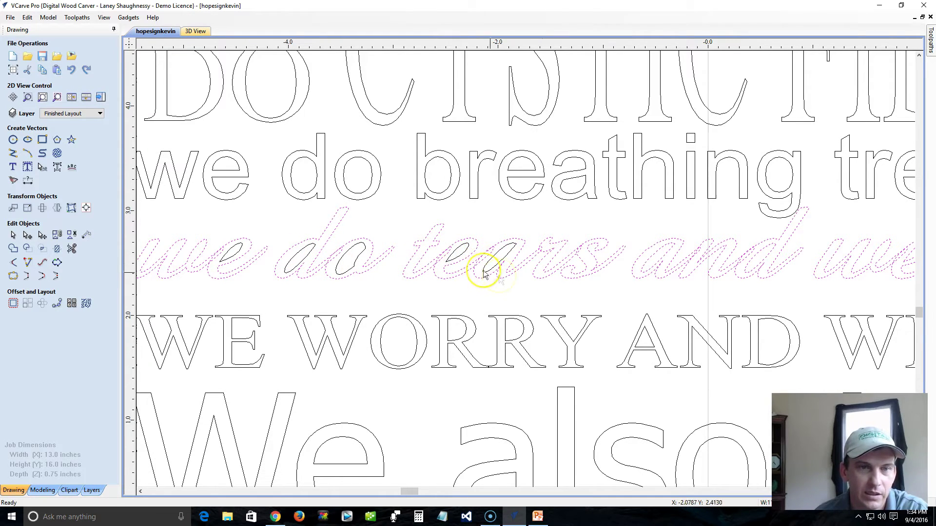
left_click(653, 259, "shift")
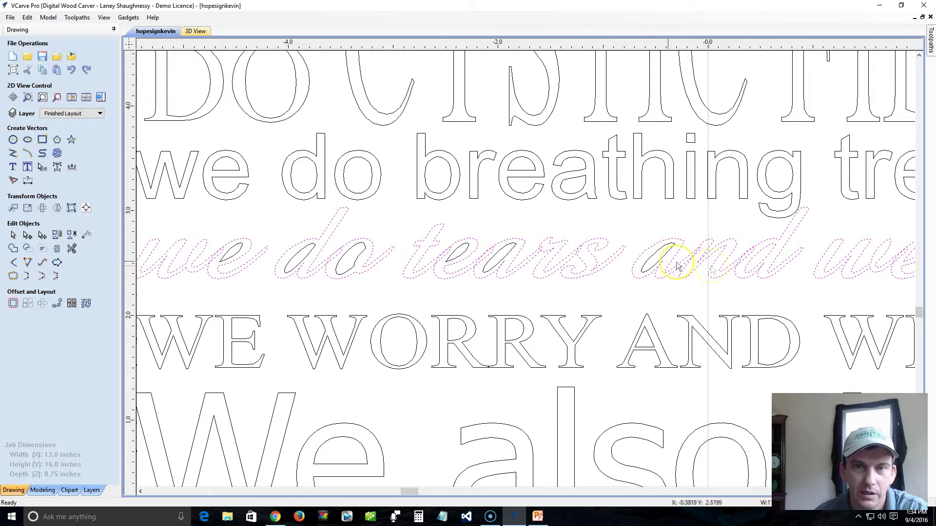
left_click(748, 268, "shift")
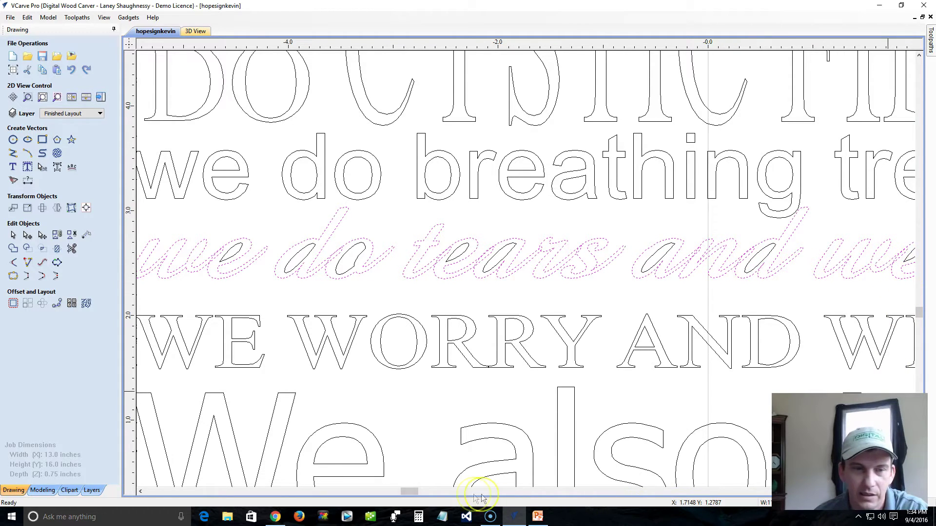
left_click_drag(416, 492, 430, 493)
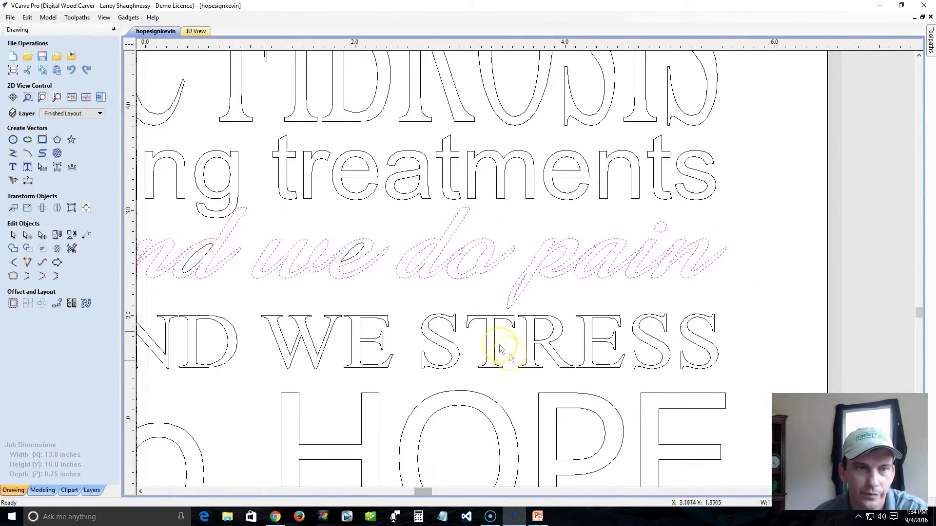
left_click(413, 259, "shift")
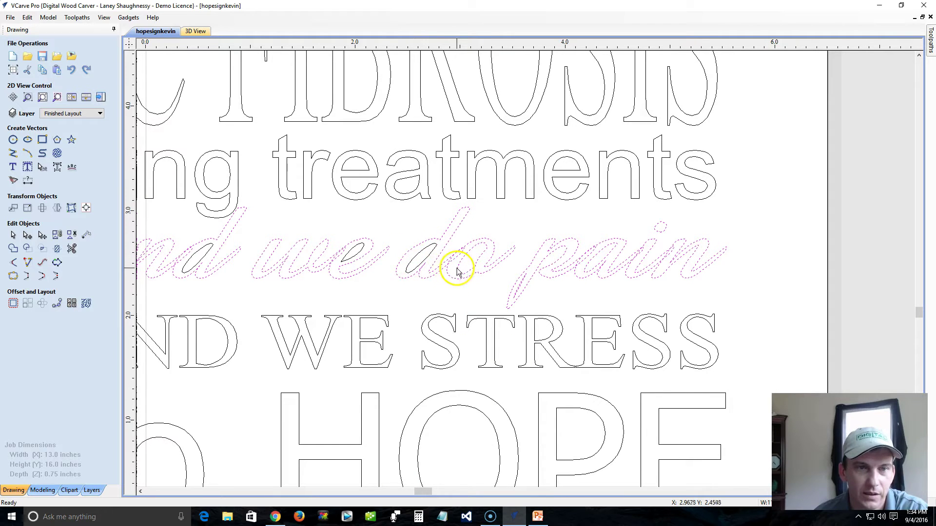
left_click(518, 292, "shift")
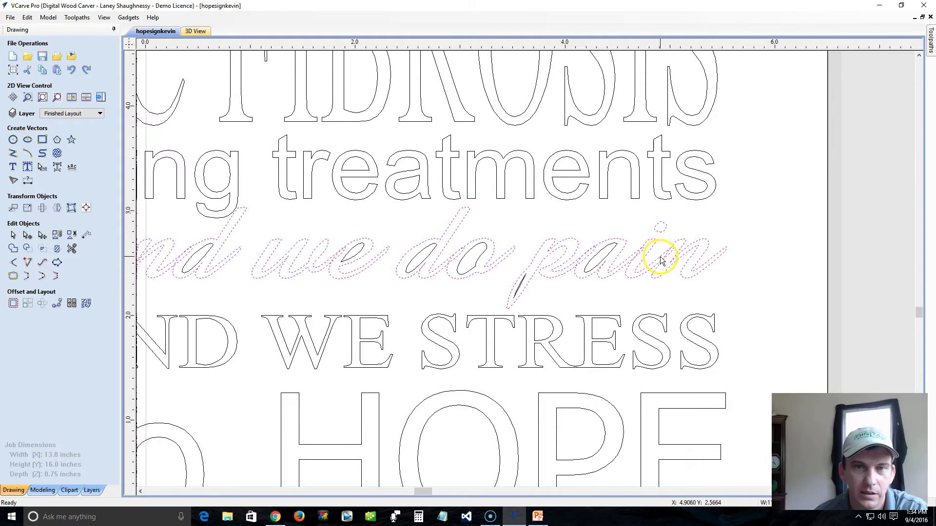
left_click(663, 232, "shift")
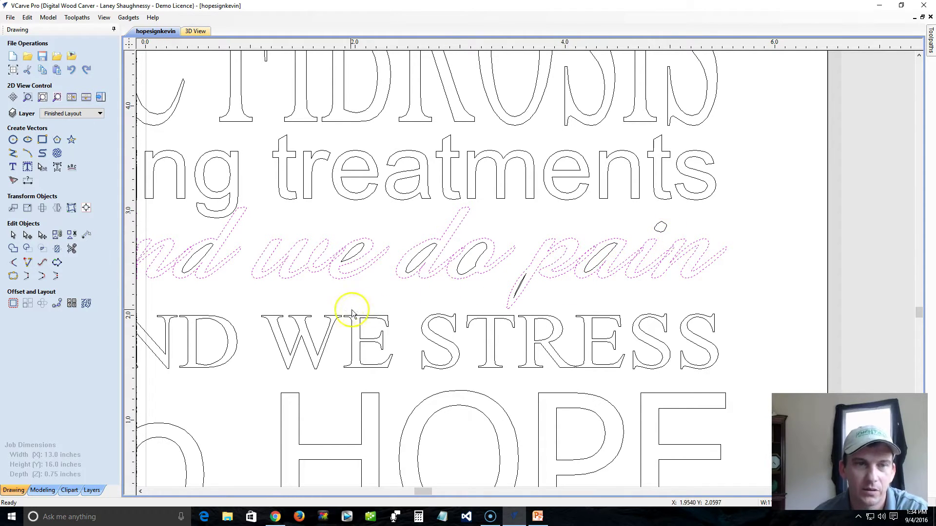
scroll(211, 295, "down", 1)
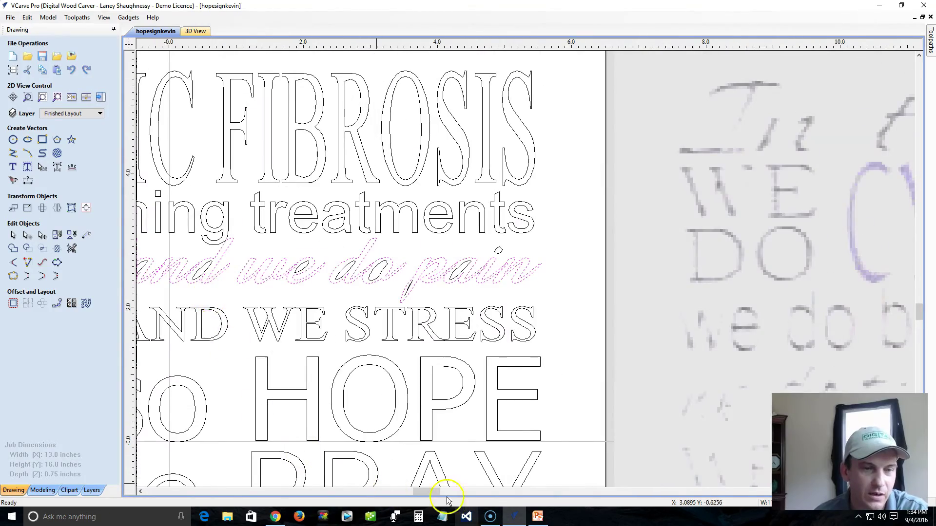
left_click_drag(429, 493, 416, 497)
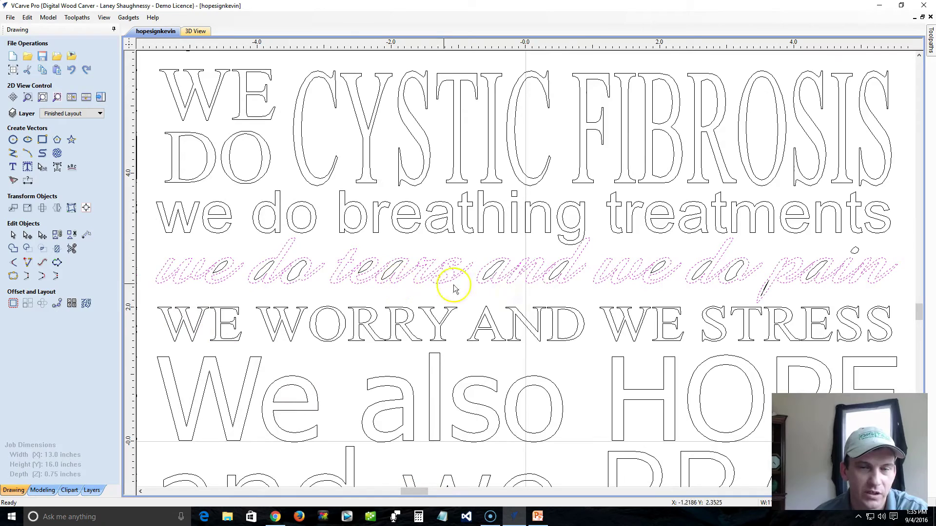
left_click(13, 250)
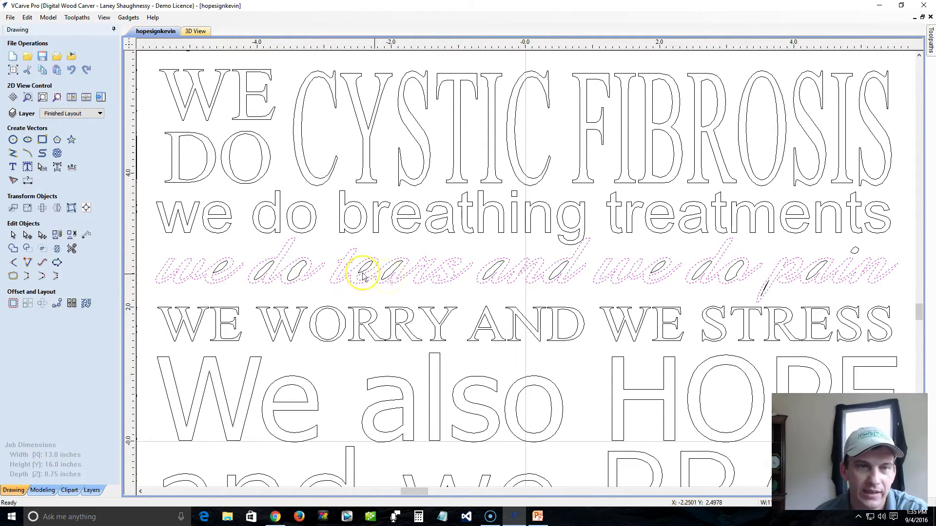
left_click(554, 301)
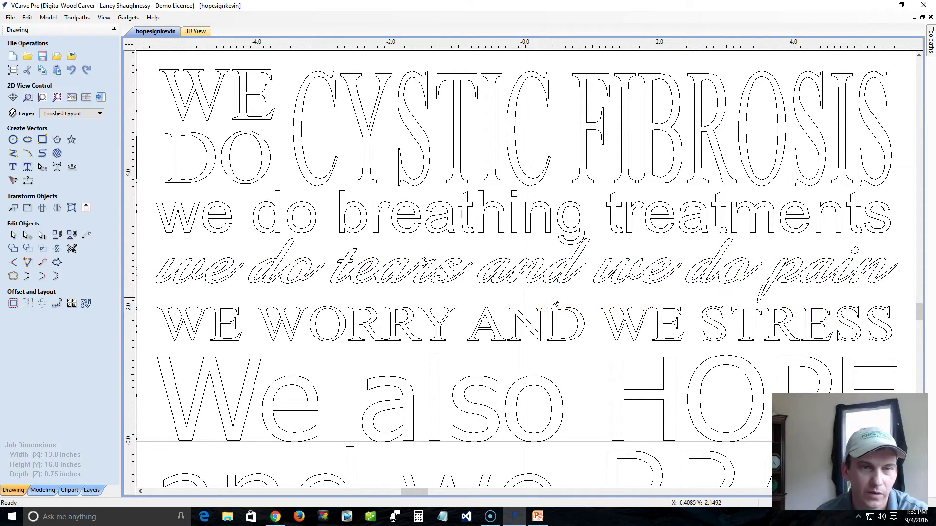
Convert the "without a" text line to curves
scroll(451, 294, "down", 2)
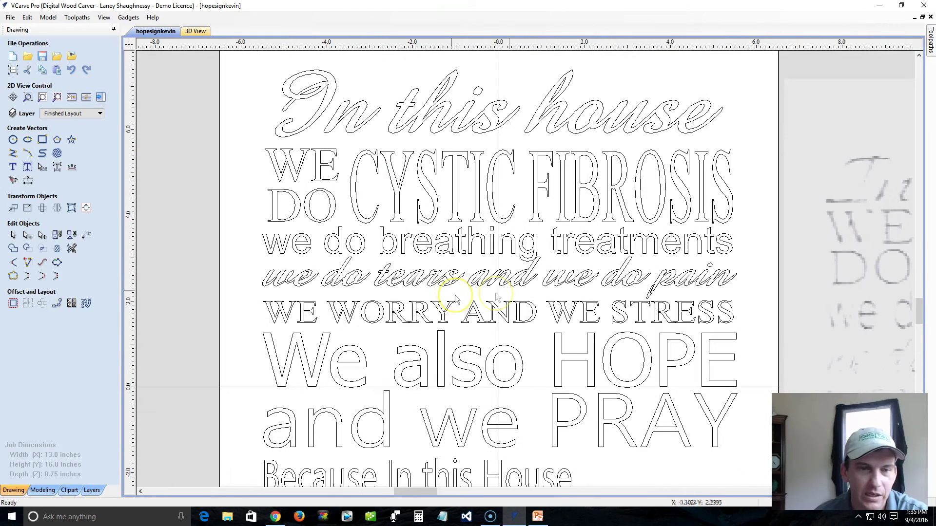
left_click_drag(919, 314, 919, 328)
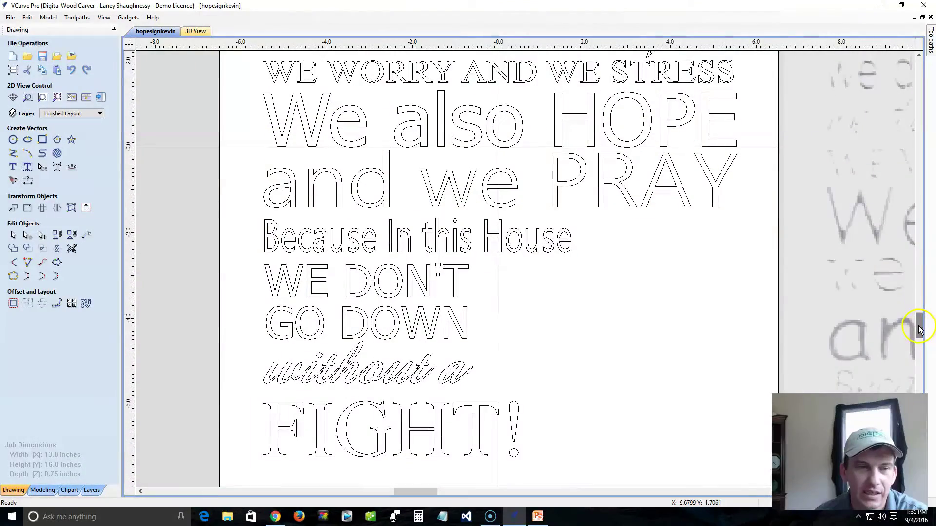
left_click(42, 250)
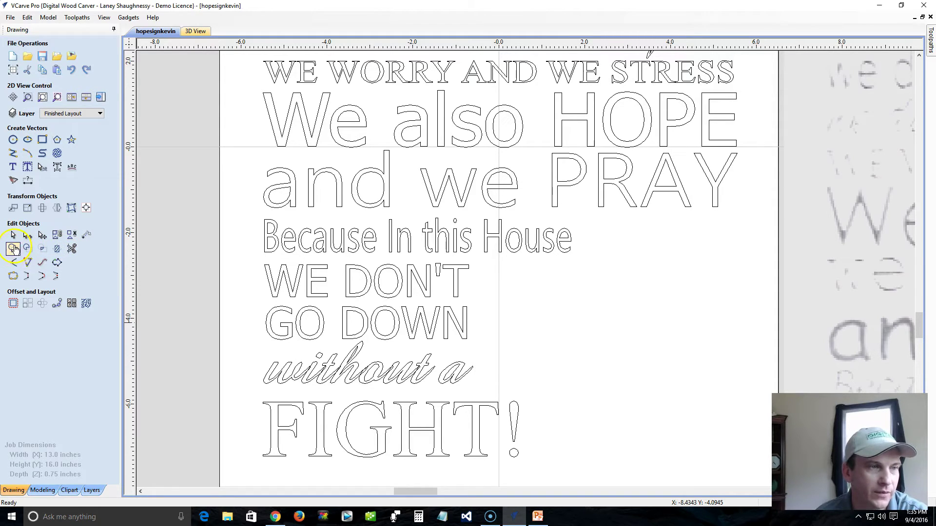
left_click_drag(214, 331, 511, 398)
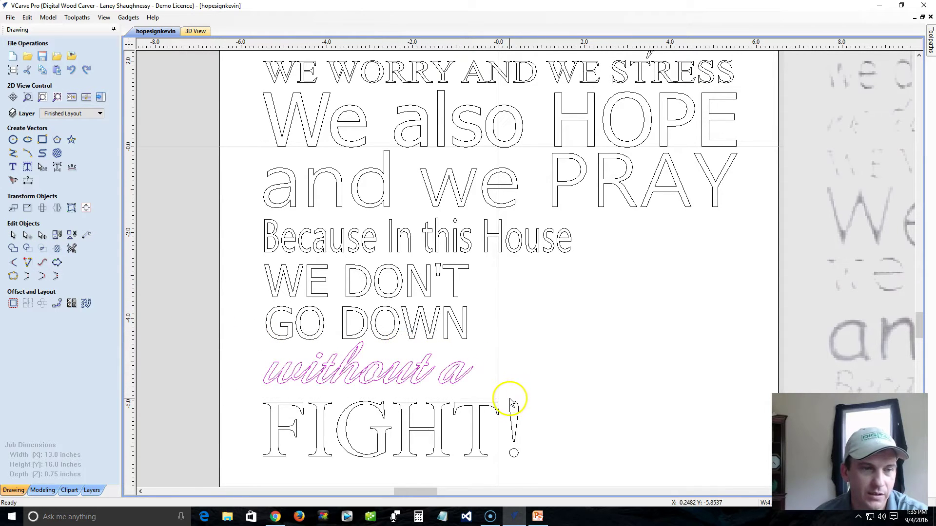
scroll(340, 387, "up", 3)
scroll(338, 386, "up", 2)
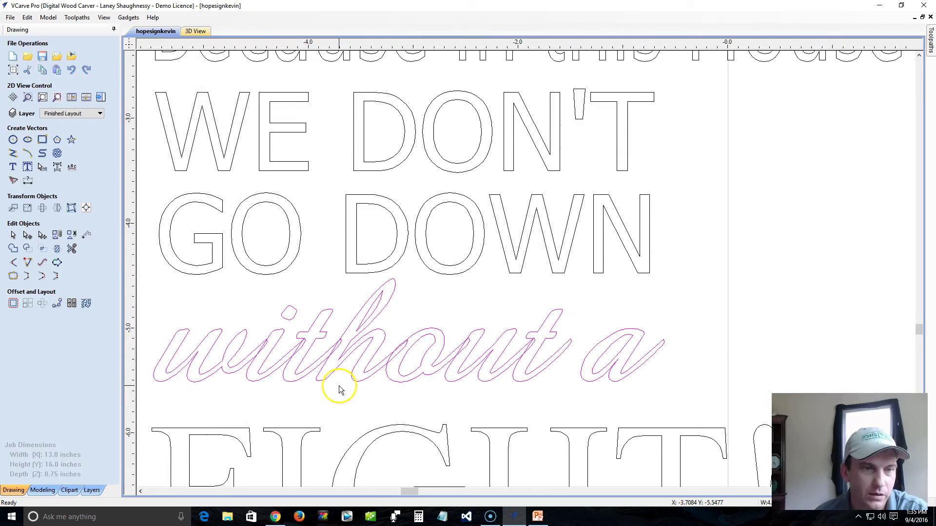
scroll(339, 396, "down", 2)
left_click(182, 307)
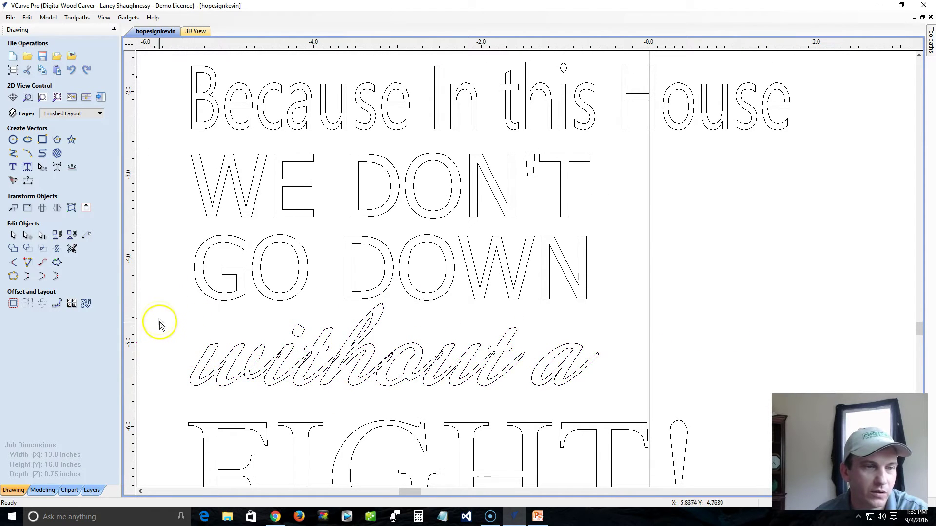
left_click_drag(159, 307, 672, 398)
left_click_drag(149, 283, 622, 396)
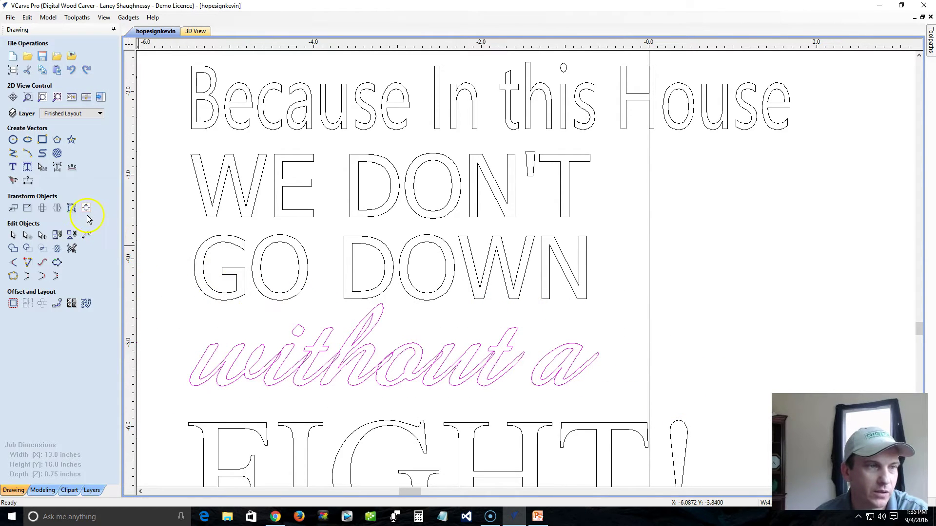
left_click(57, 168)
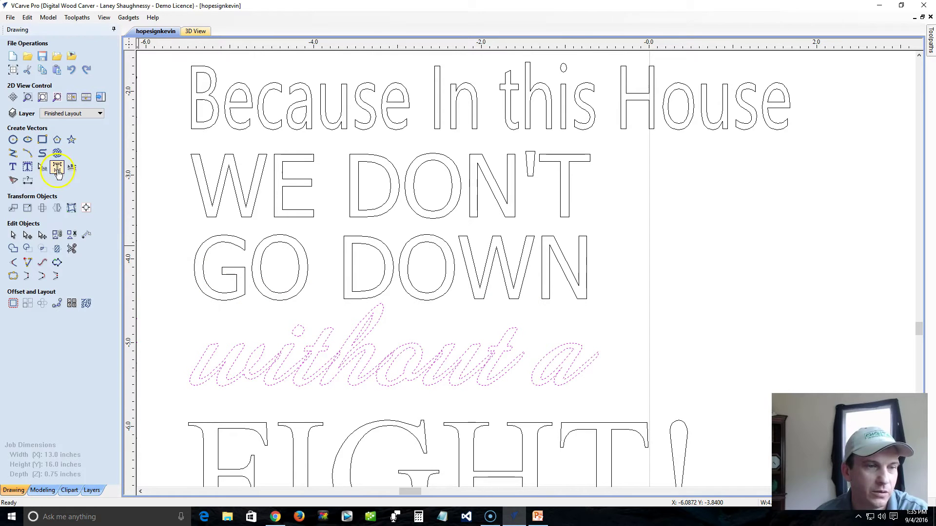
Trim away the overlapping outline sections between the script letters of "without a" with Interactive Vector Trim, rejoining the trimmed sections
left_click(71, 249)
scroll(278, 379, "up", 4)
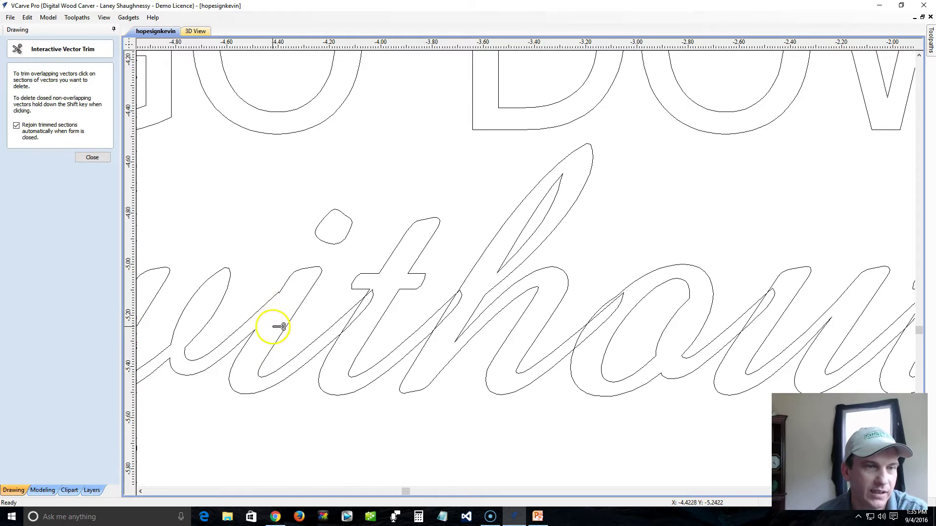
left_click(355, 317)
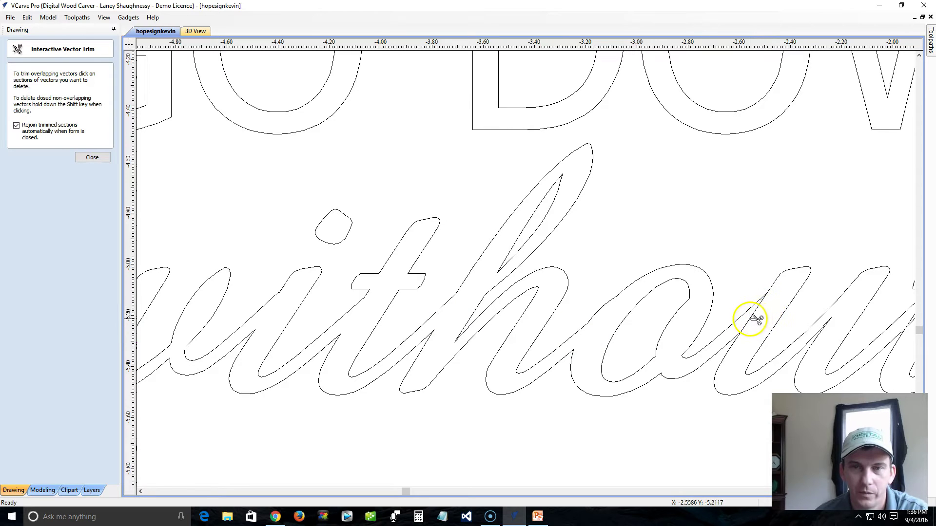
scroll(772, 334, "down", 2)
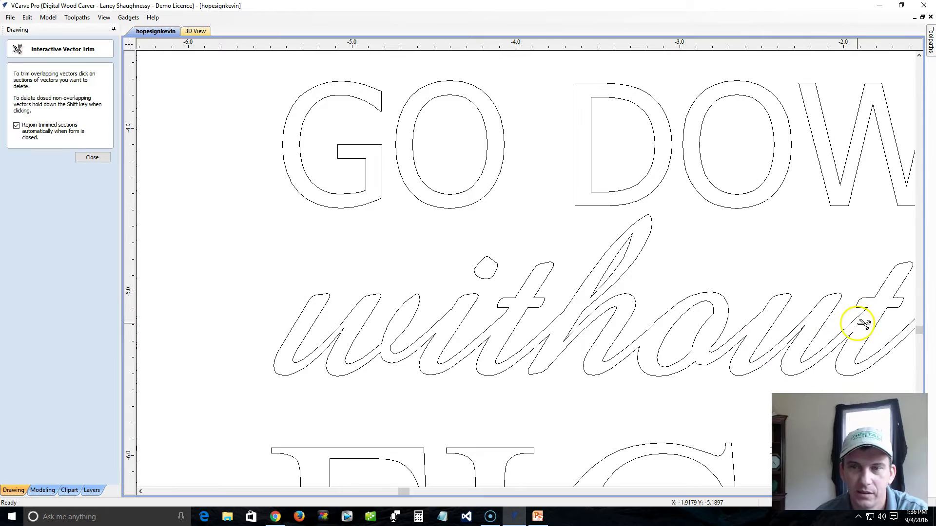
scroll(480, 334, "down", 2)
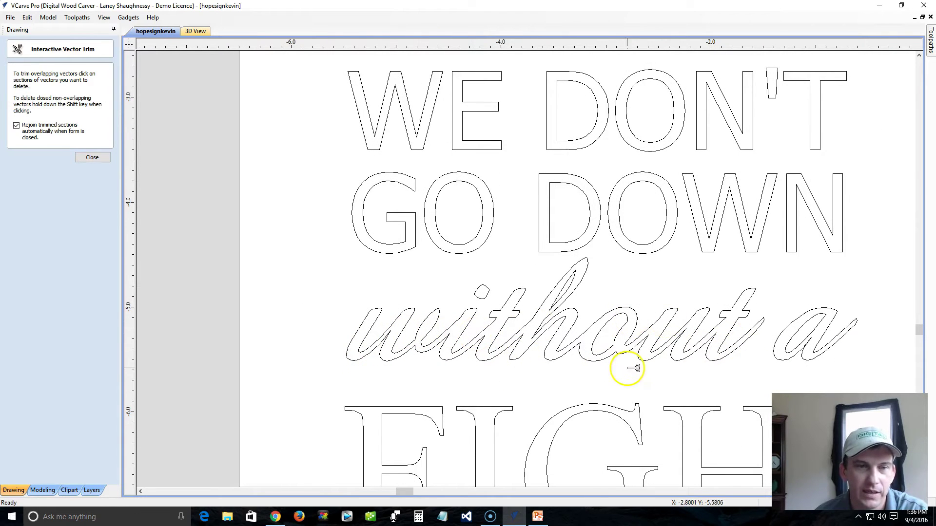
left_click(91, 158)
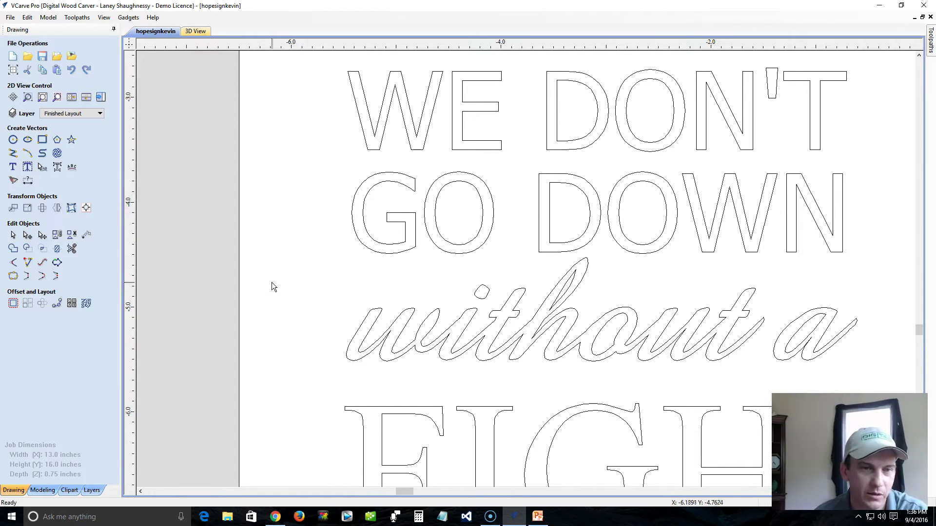
Compare the complete text layout with the reference sign image beside the job, including the blank area reserved for the ribbon
scroll(349, 302, "down", 4)
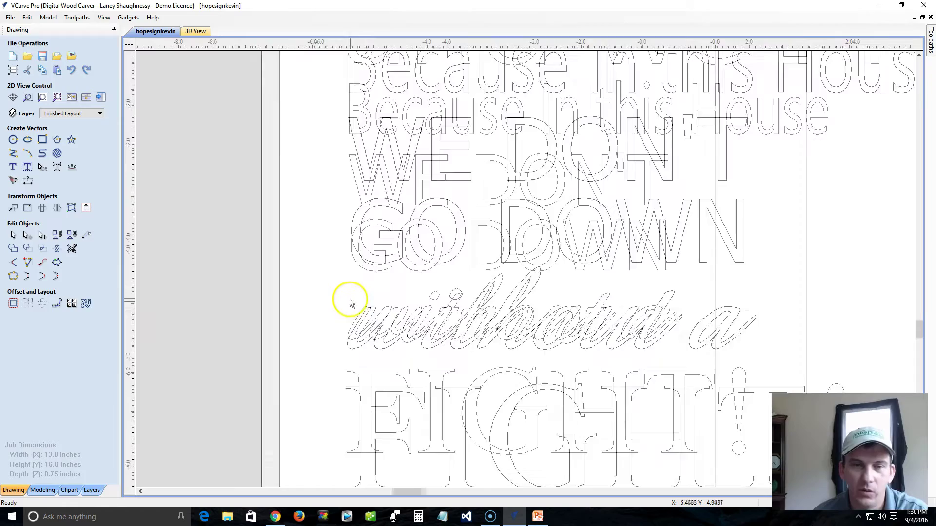
scroll(502, 195, "up", 2)
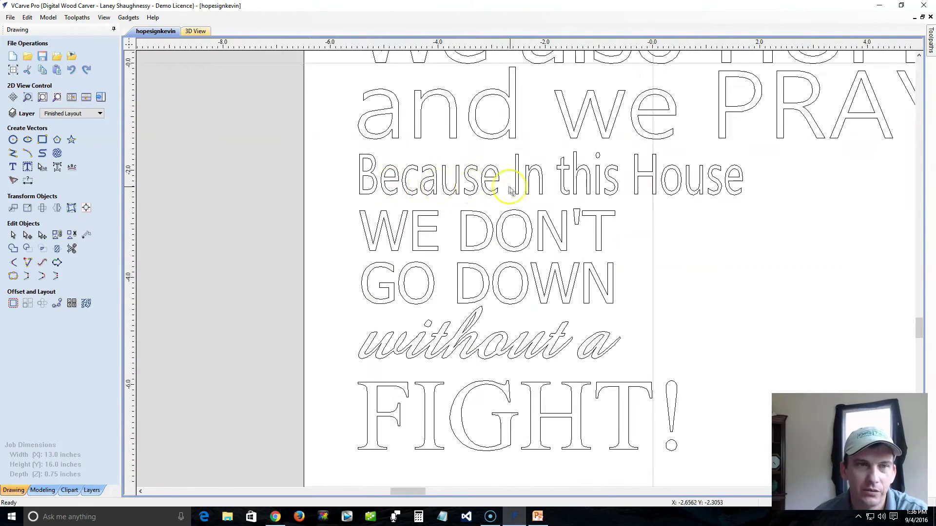
scroll(538, 191, "down", 4)
scroll(532, 200, "down", 2)
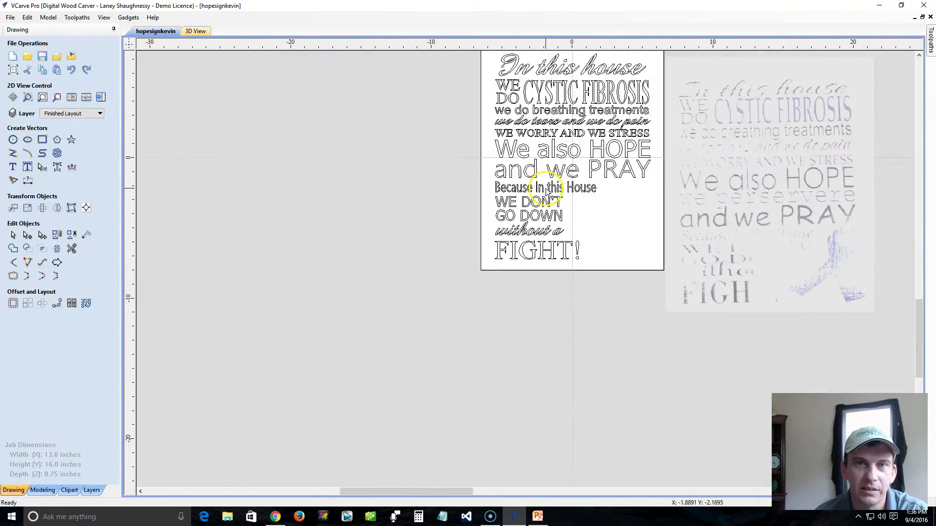
left_click_drag(920, 310, 920, 294)
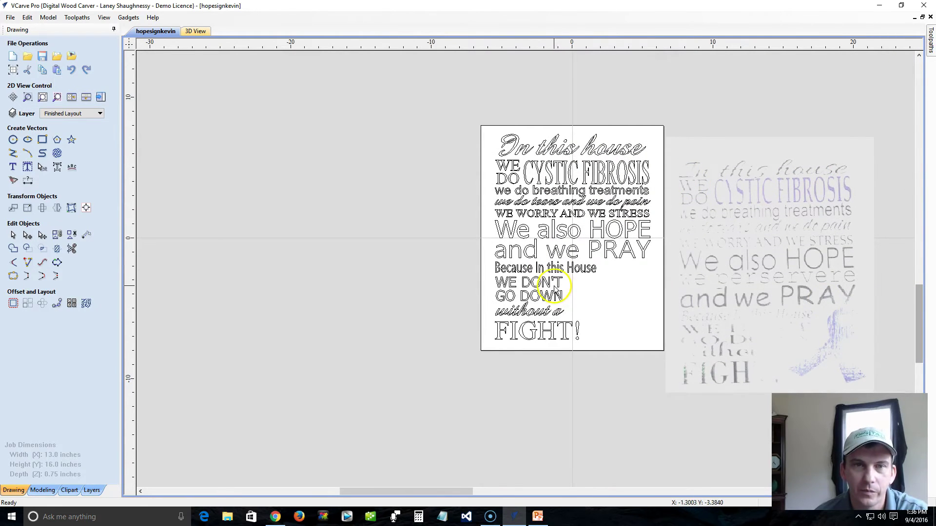
scroll(555, 289, "up", 1)
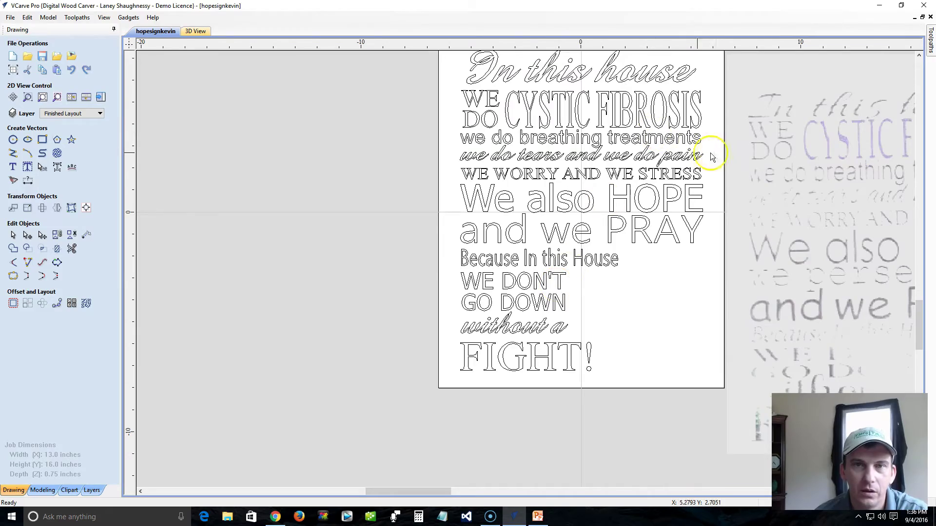
scroll(667, 161, "up", 5)
scroll(671, 160, "down", 5)
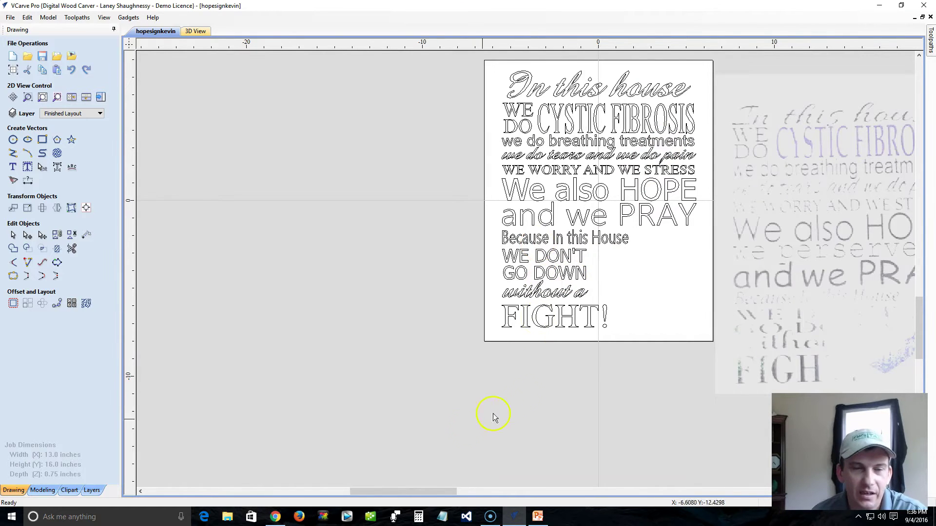
left_click_drag(400, 487, 424, 492)
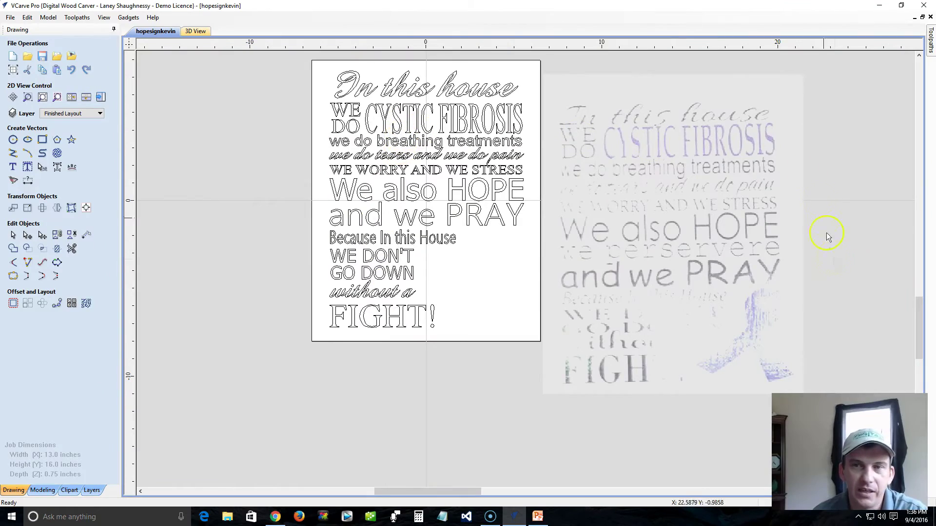
left_click_drag(919, 323, 920, 311)
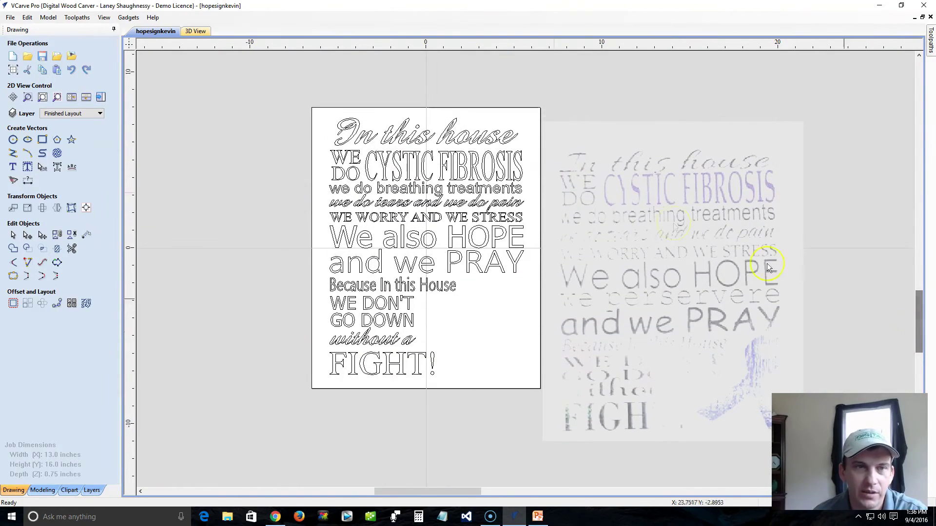
scroll(426, 214, "up", 2)
left_click(232, 144)
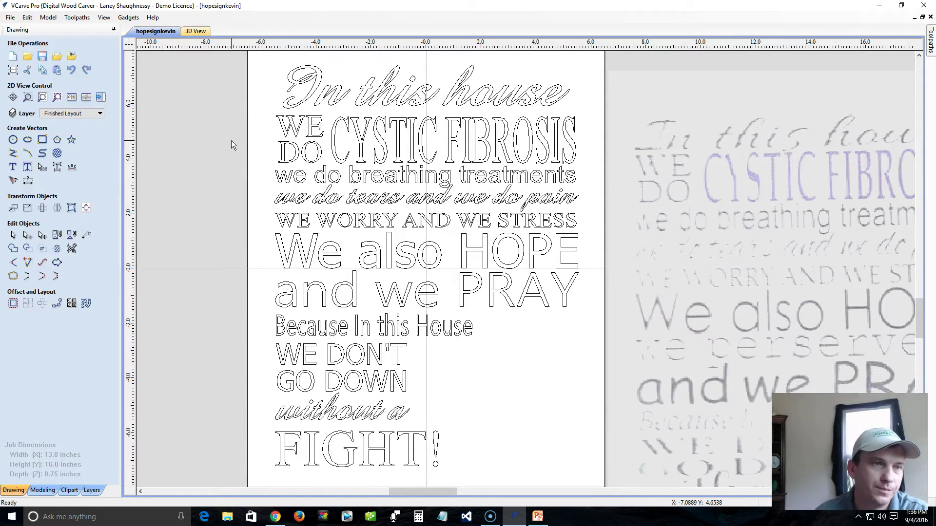
Draw a circle about 1.06 inches in diameter in the blank area beside "WE DON'T", centred near X 2.04, Y -3.54
left_click(13, 140)
left_click_drag(482, 365, 497, 366)
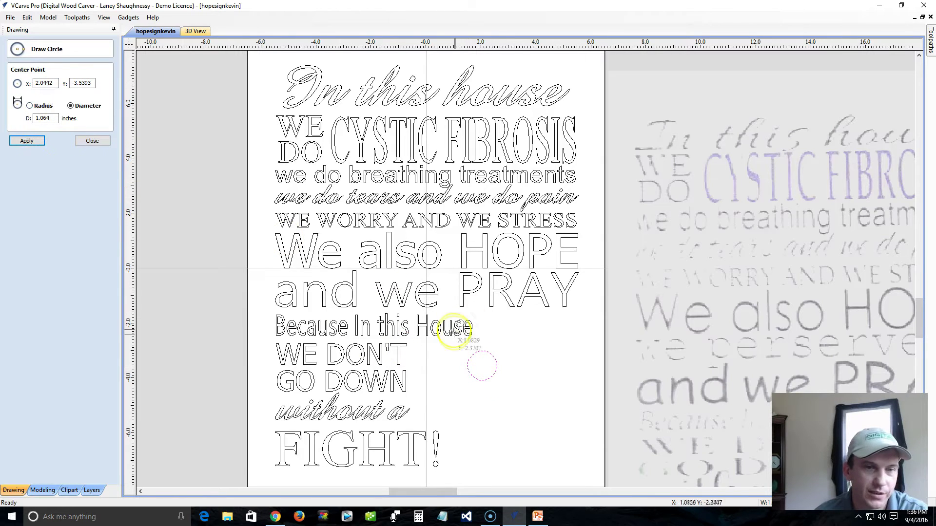
Draw a second circle about 1.08 inches in diameter overlapping the first circle in the sign's empty lower area
mouse_move(484, 370)
left_mouse_down()
mouse_move(507, 378)
mouse_move(499, 377)
left_mouse_up()
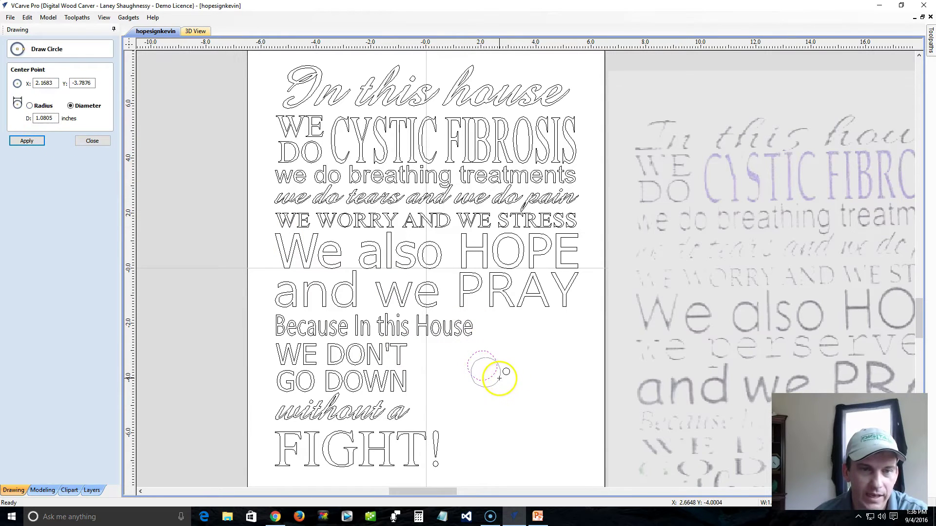
left_click(89, 141)
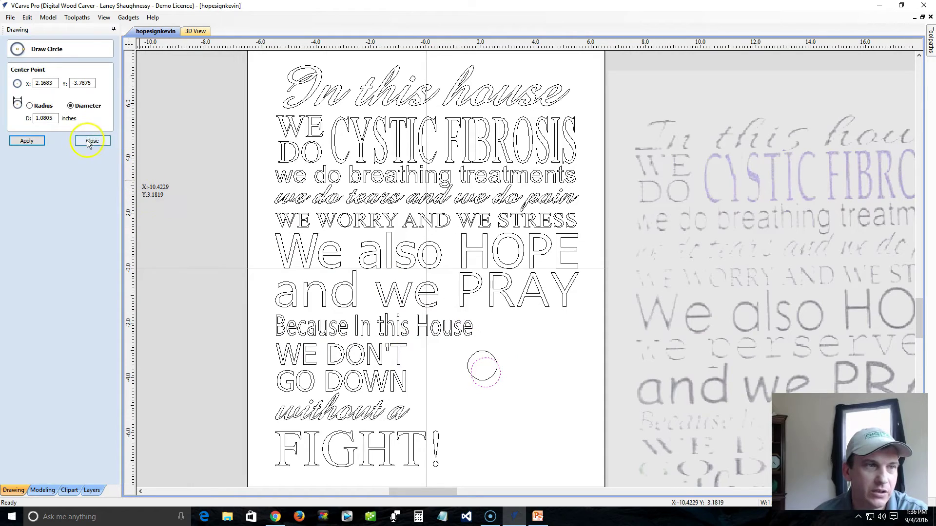
Weld the two overlapping circles into a single outline, and undo the weld
scroll(470, 413, "down", 1)
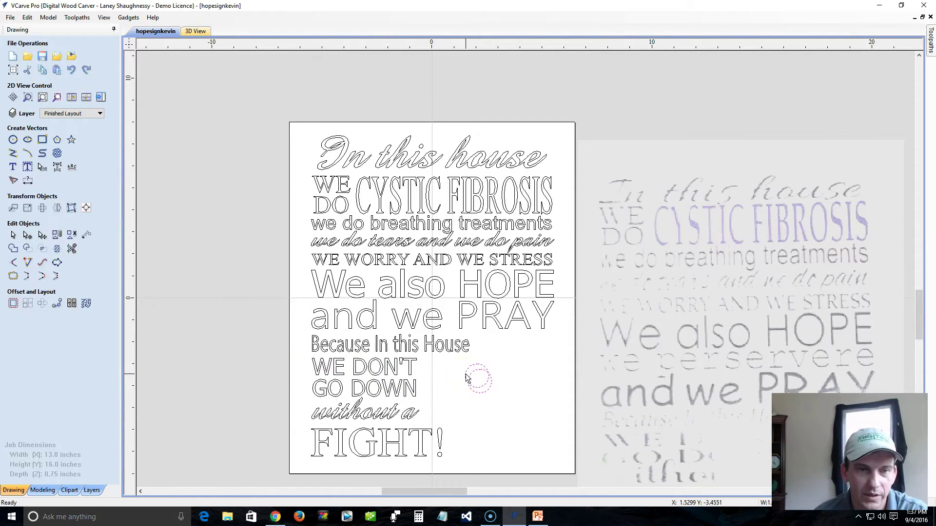
left_click(58, 98)
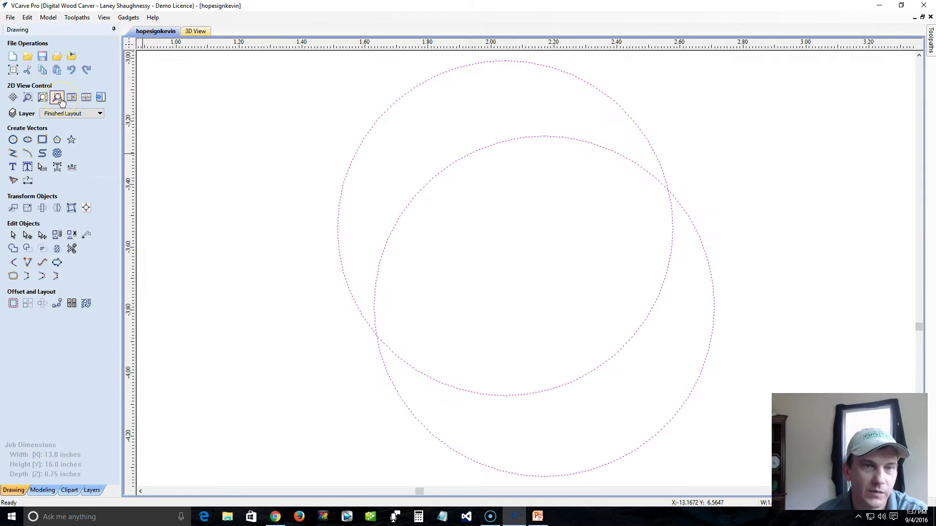
left_click(13, 250)
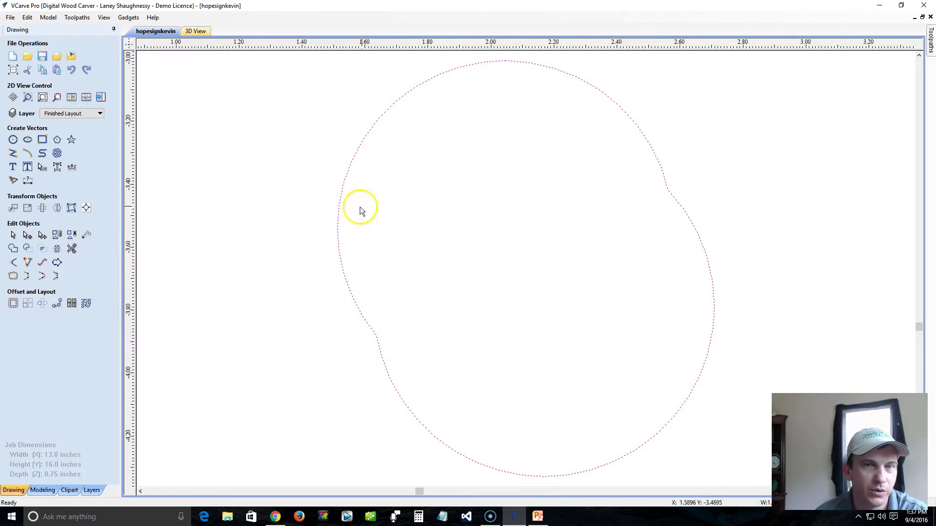
key("ctrl+z")
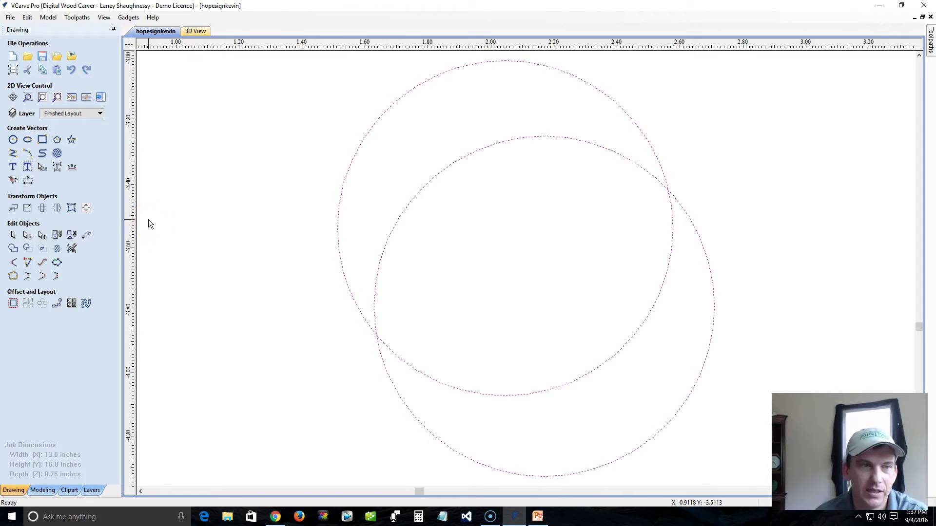
Trim the lower circle's outer arc and the upper circle's overlapping arc so that a crescent is left
left_click(71, 250)
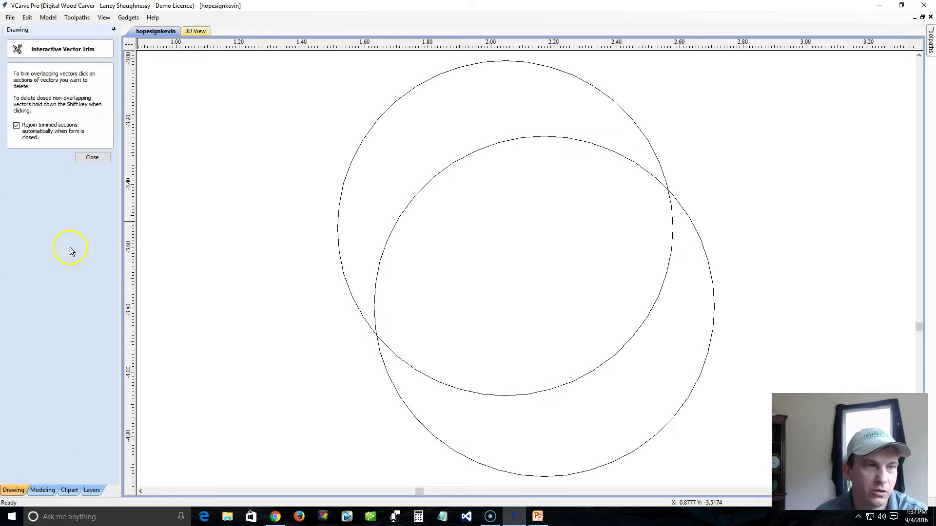
left_click(597, 470)
left_click(577, 382)
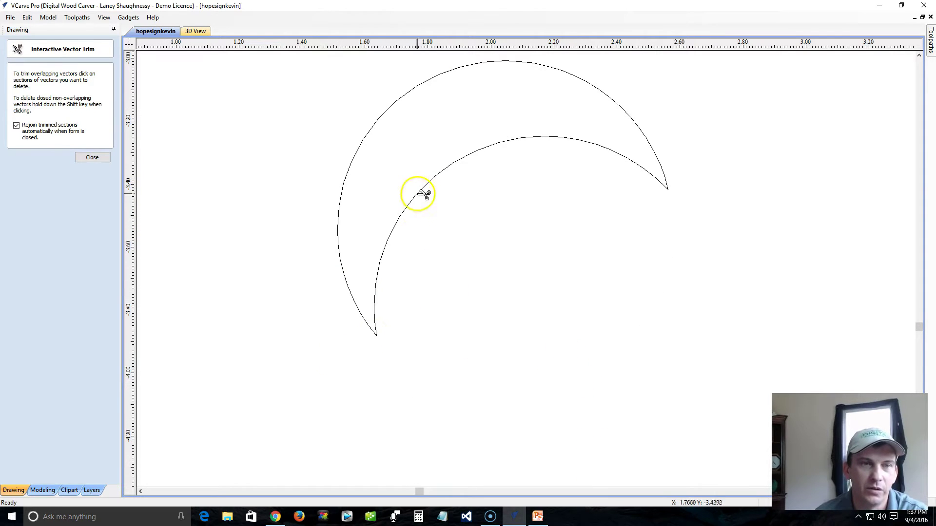
left_click(93, 158)
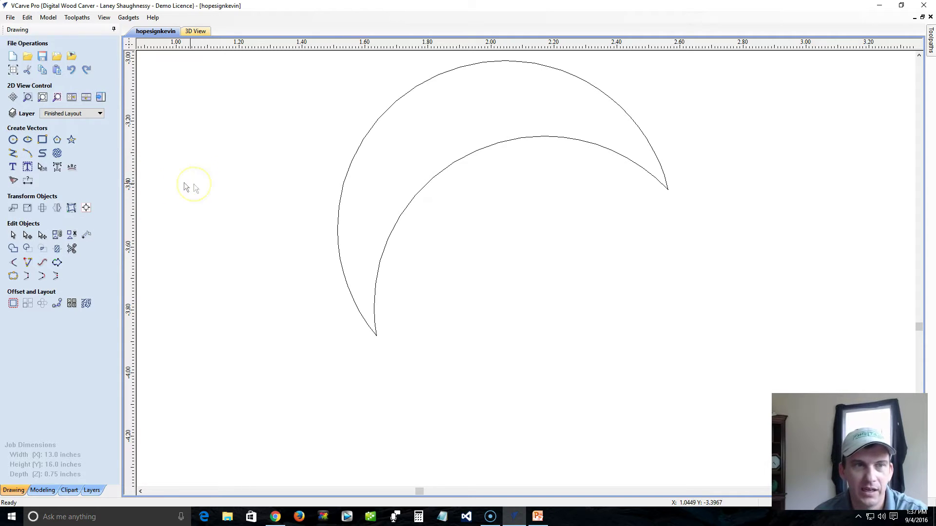
Delete both arcs of the crescent from the drawing
left_click(343, 186)
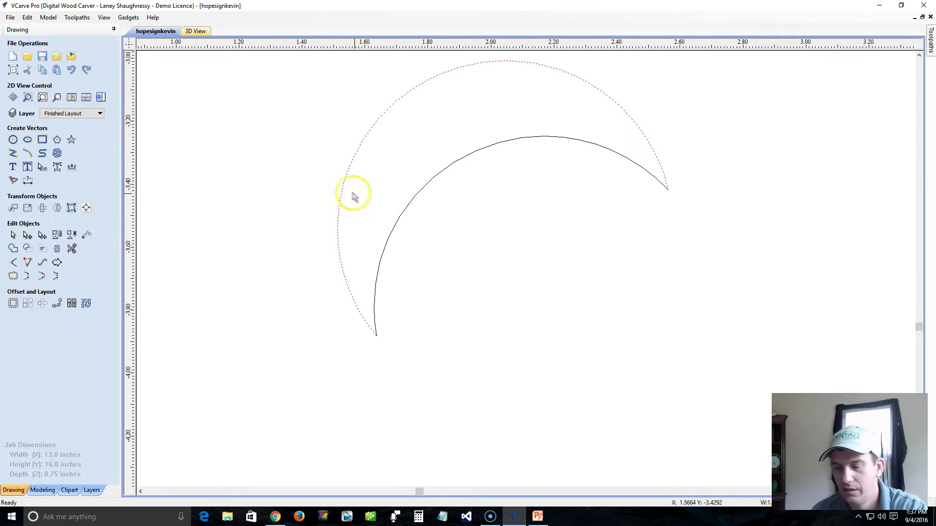
key("Delete")
left_click(407, 208)
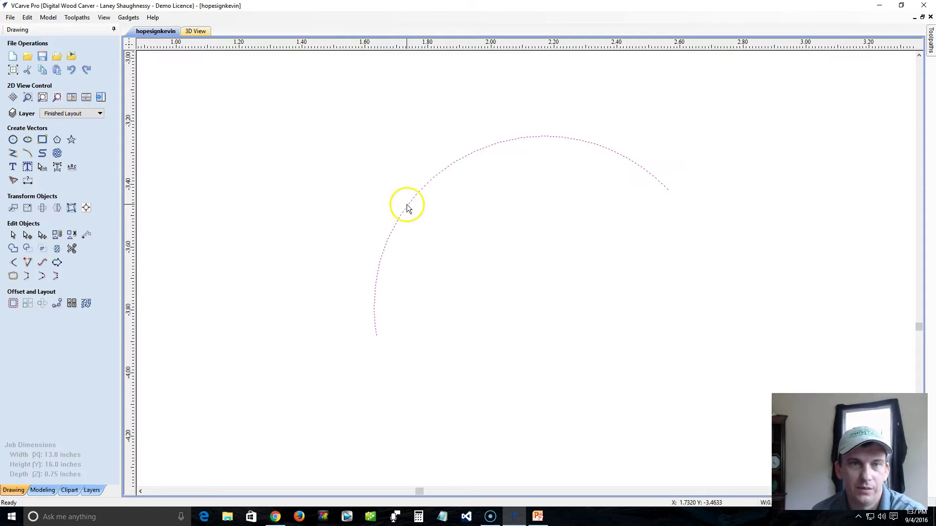
key("Delete")
Open the file selection for importing a bitmap for tracing
scroll(345, 261, "down", 5)
scroll(345, 261, "down", 1)
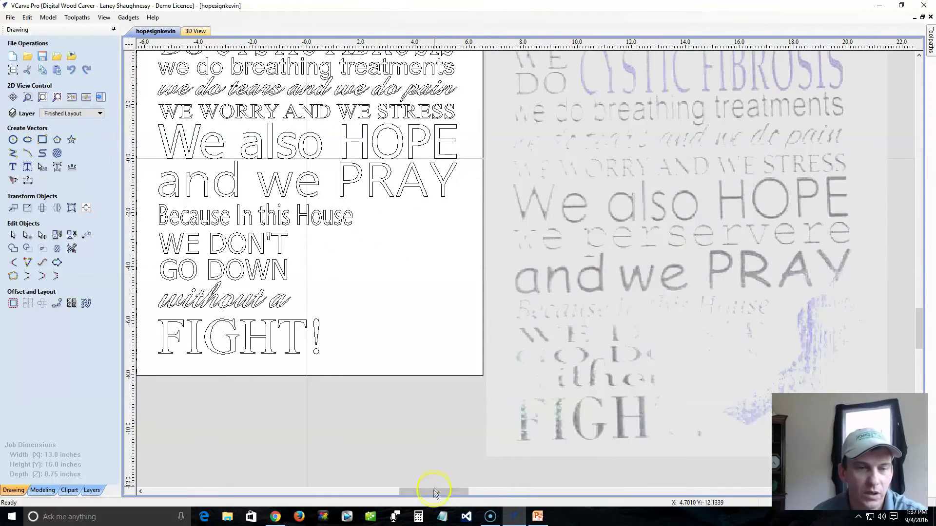
left_click_drag(433, 491, 425, 492)
mouse_move(921, 347)
left_mouse_down()
mouse_move(919, 323)
mouse_move(919, 331)
left_mouse_up()
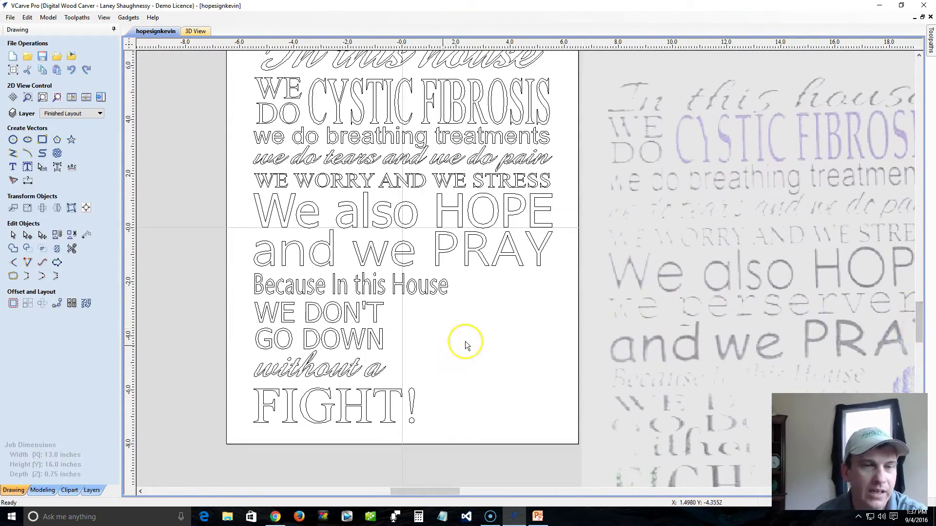
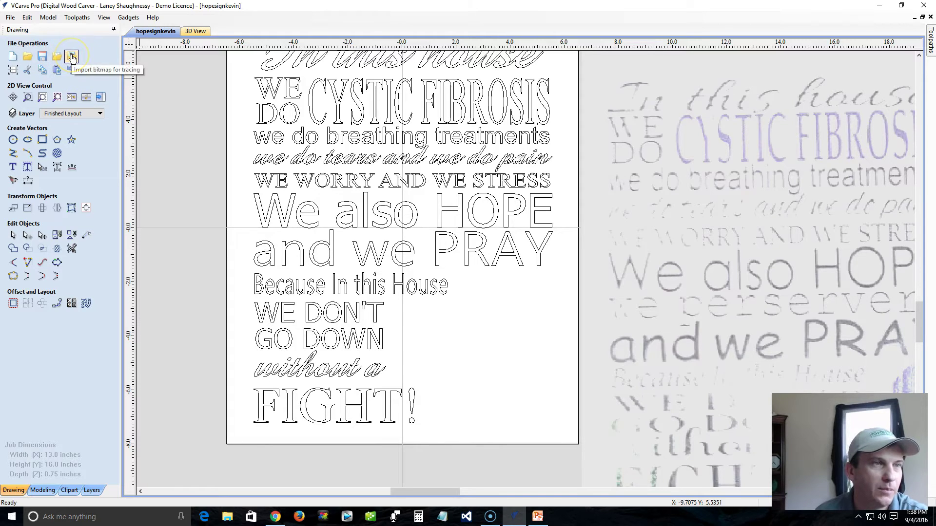
left_click(71, 57)
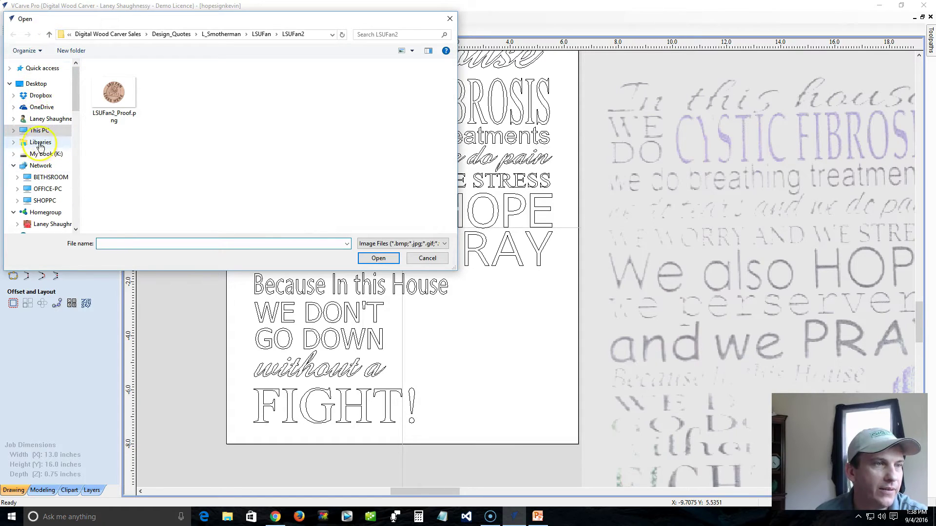
Look through the images in the Downloads folder for the ribbon picture
scroll(39, 137, "down", 1)
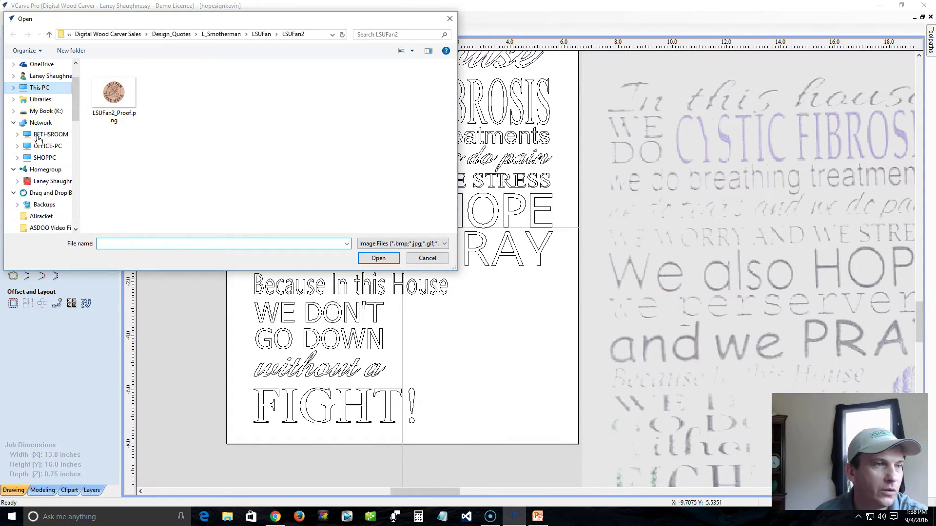
scroll(39, 140, "up", 1)
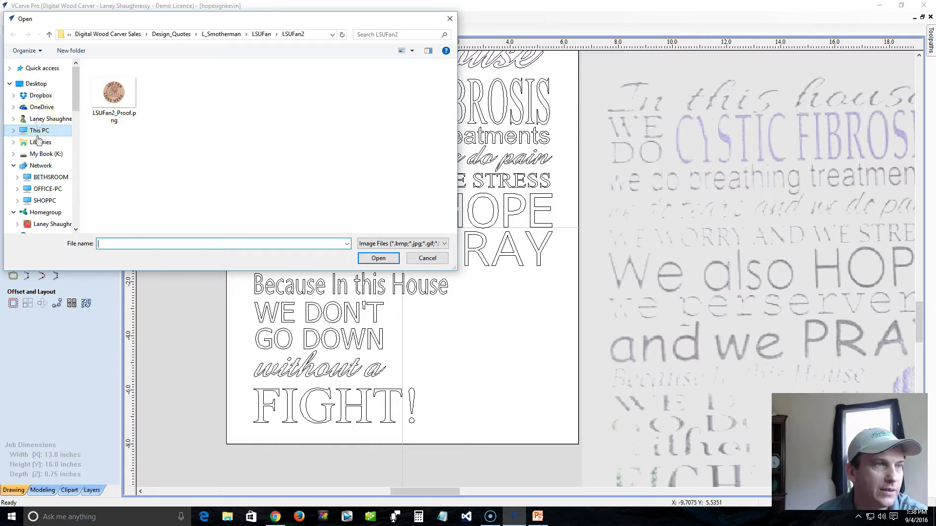
left_click(36, 83)
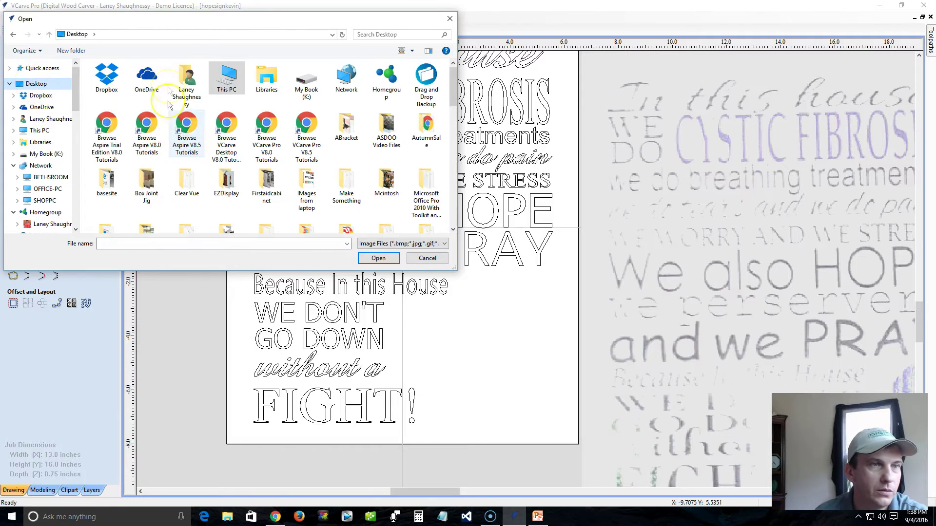
double_click(185, 81)
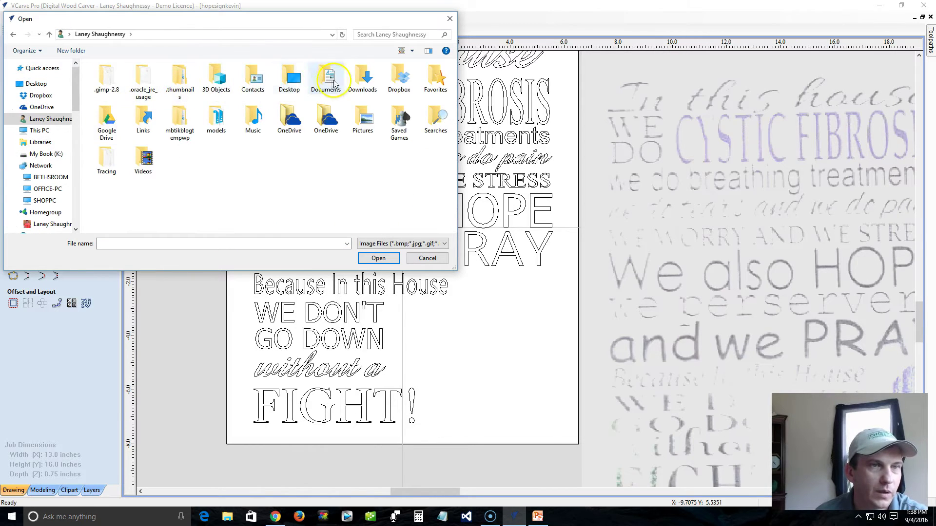
double_click(355, 81)
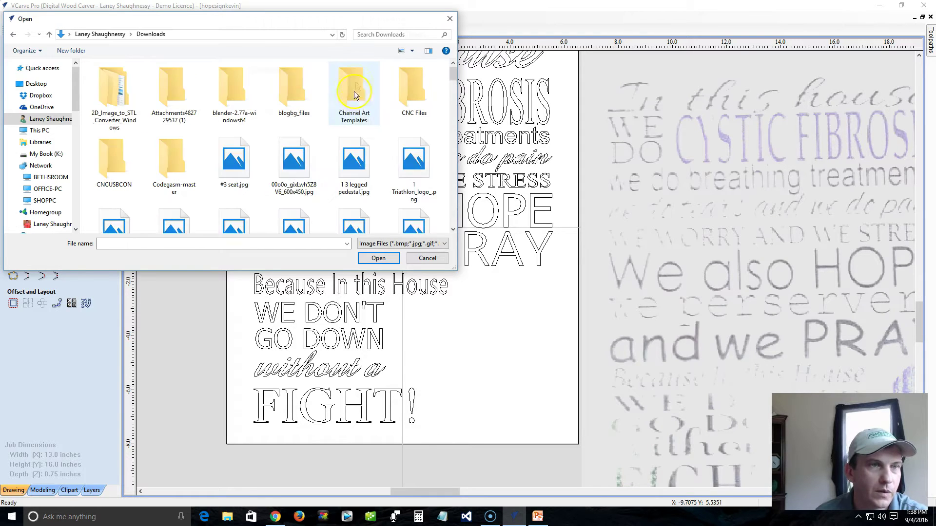
scroll(343, 101, "down", 10)
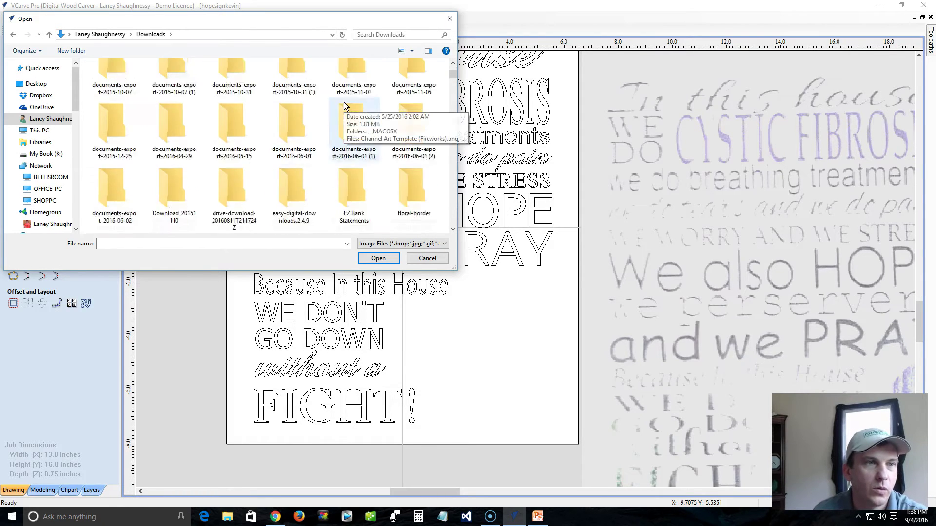
left_click_drag(452, 89, 452, 109)
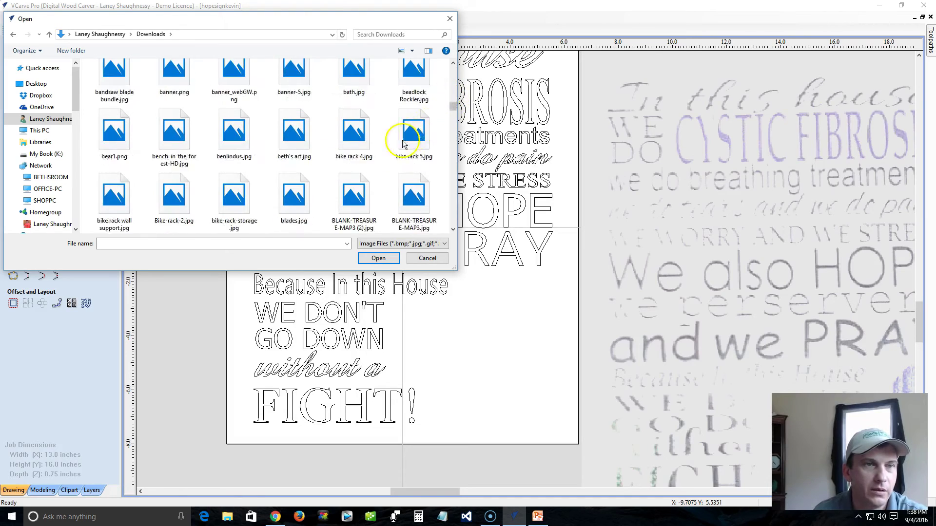
scroll(387, 147, "down", 6)
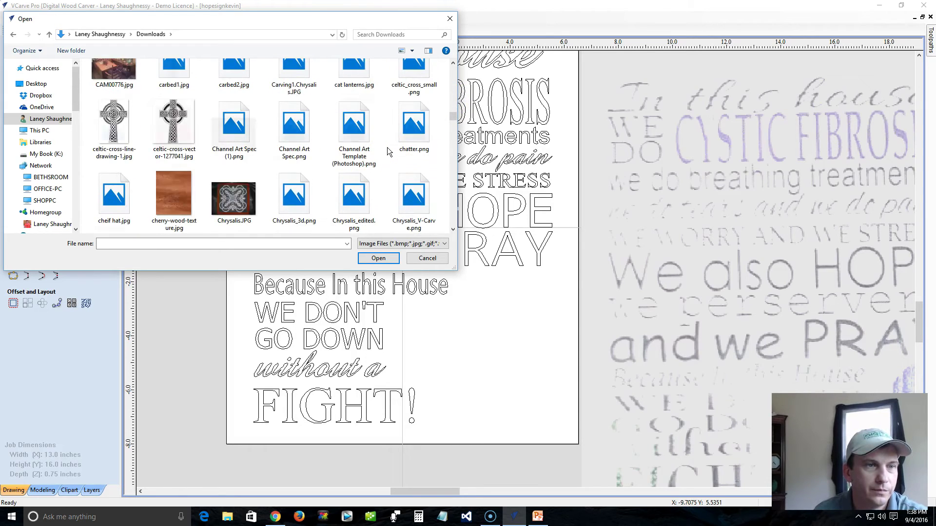
scroll(387, 147, "down", 1)
scroll(387, 147, "down", 6)
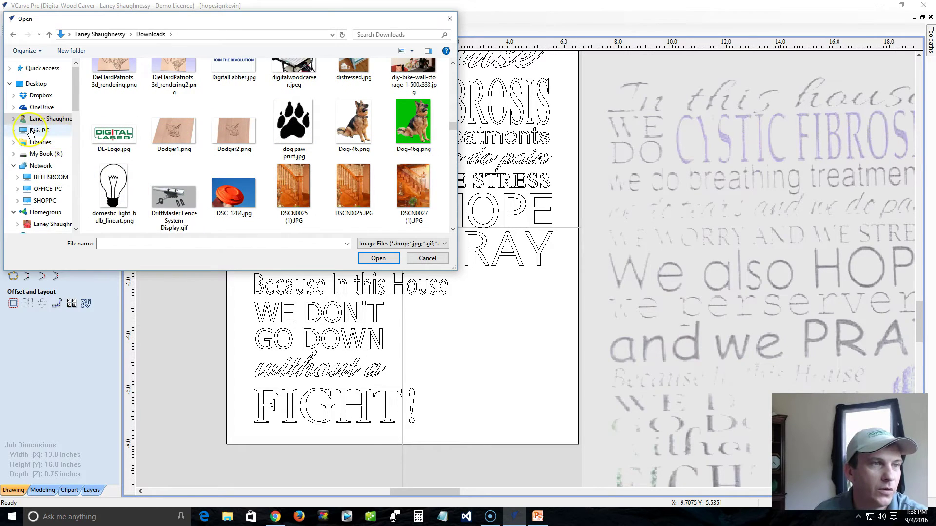
Import the ribbon image cribbon.png from the jobs folder inside Documents > Aspire Files
left_click(48, 132)
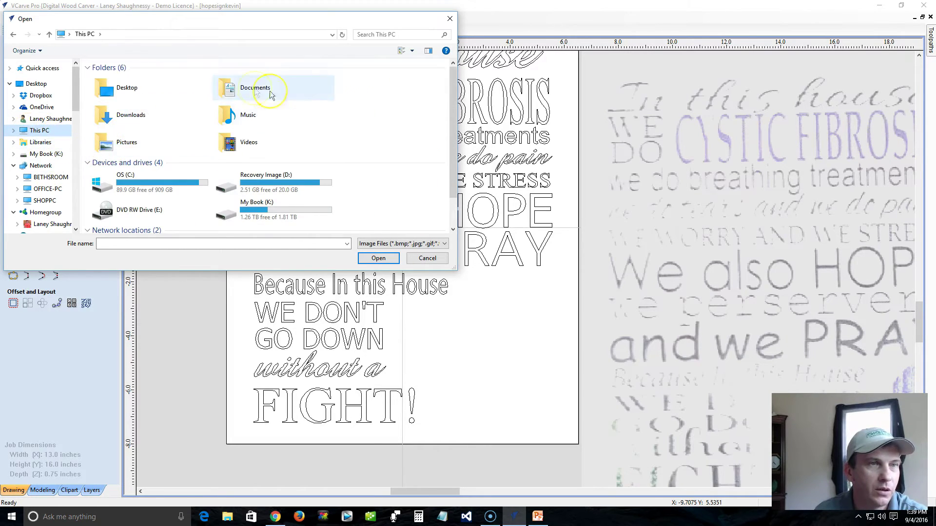
double_click(237, 88)
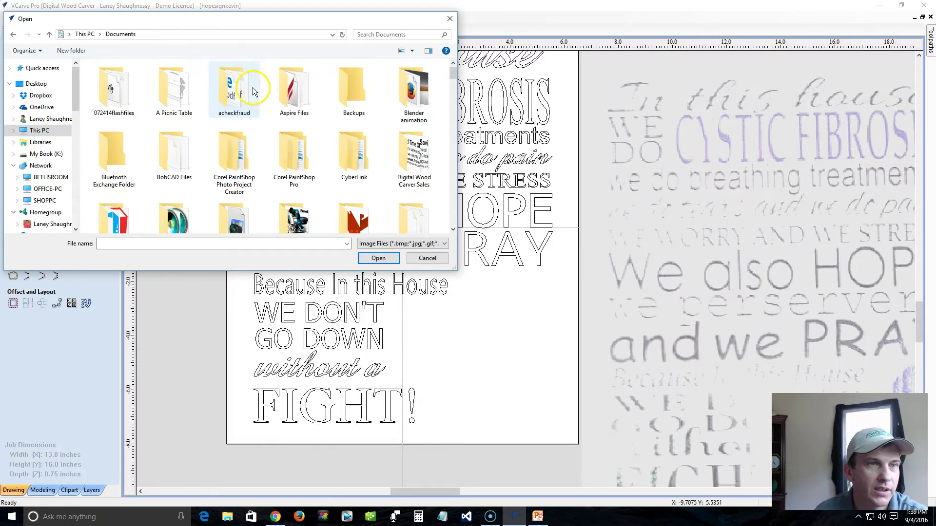
double_click(303, 89)
double_click(120, 119)
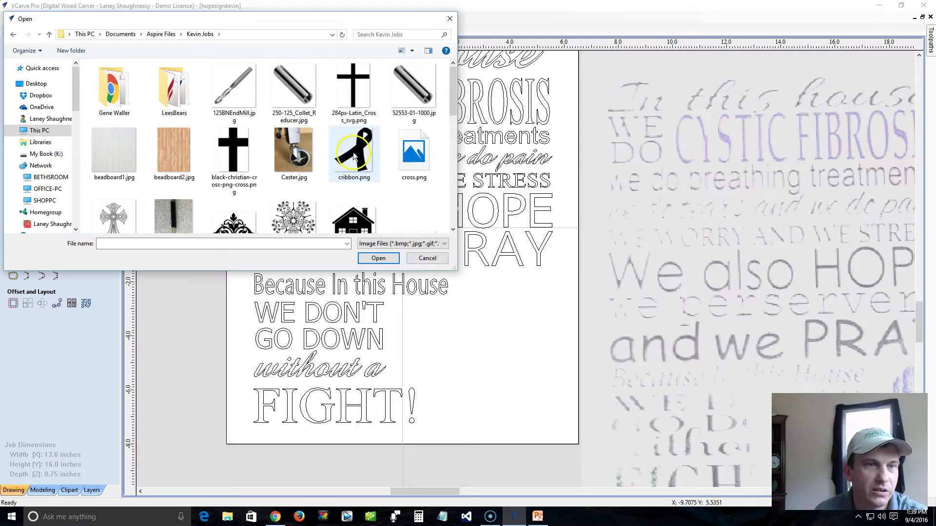
left_click(354, 155)
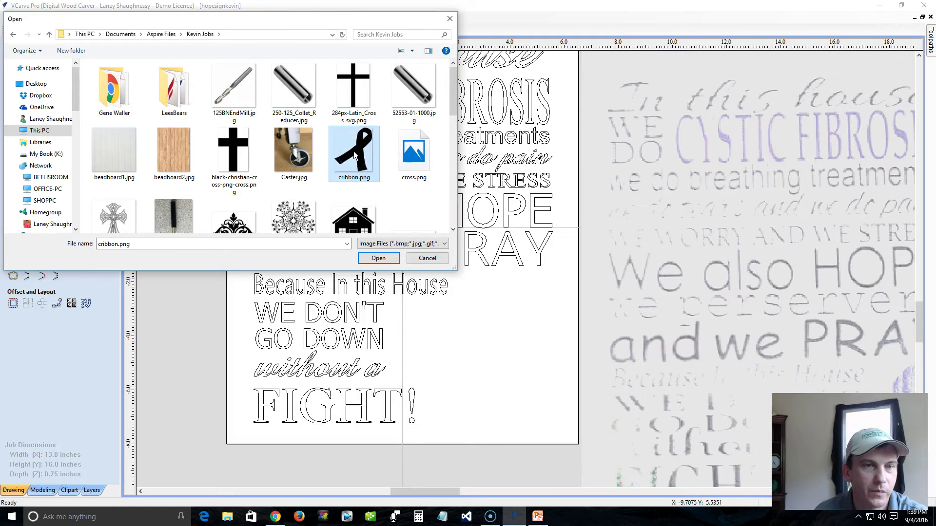
double_click(354, 155)
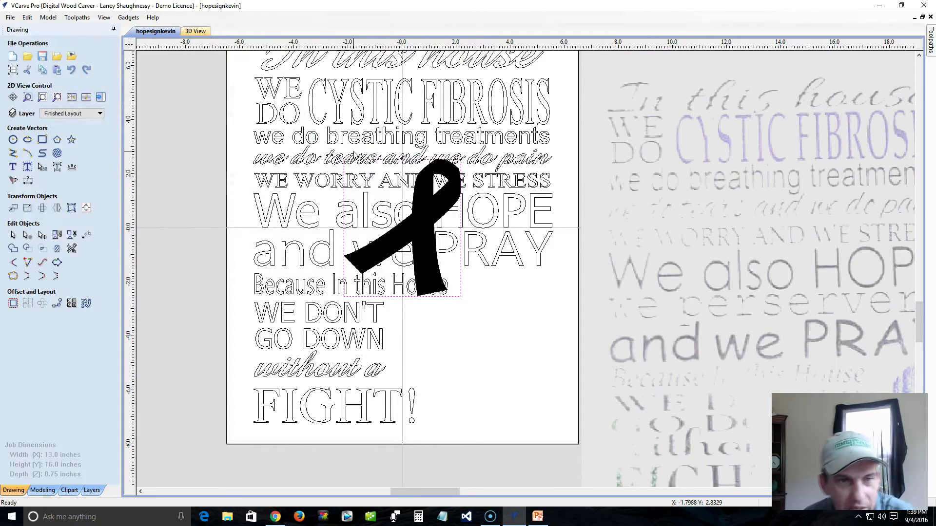
Nudge the ribbon image down and right into the empty corner beside "WE DON'T GO DOWN" and "FIGHT!"
left_click(421, 254)
key("Down")
key("Down")
key("Down")
key("Down")
key("Down")
key("Down")
key("Down")
key("Down")
key("Down")
key("Down")
key("Down")
key("Down")
key("Down")
key("Down")
key("Down")
key("Down")
key("Down")
key("Down")
key("Down")
key("Down")
key("Down")
key("Down")
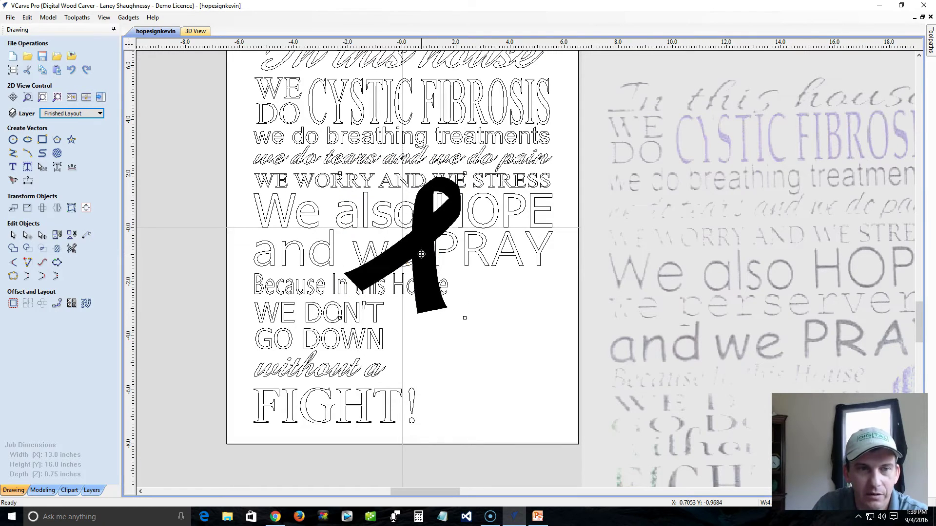
key("Down")
key("Down")
key("Down")
key("Down")
key("Down")
key("Down")
key("Down")
key("Right")
key("Right")
key("Right")
key("Right")
key("Right")
key("Right")
key("Right")
key("Right")
key("Right")
key("Right")
key("Right")
key("Right")
key("Right")
key("Right")
key("Right")
key("Right")
key("Right")
key("Right")
key("Right")
key("Right")
key("Right")
key("Right")
key("Right")
key("Right")
key("Right")
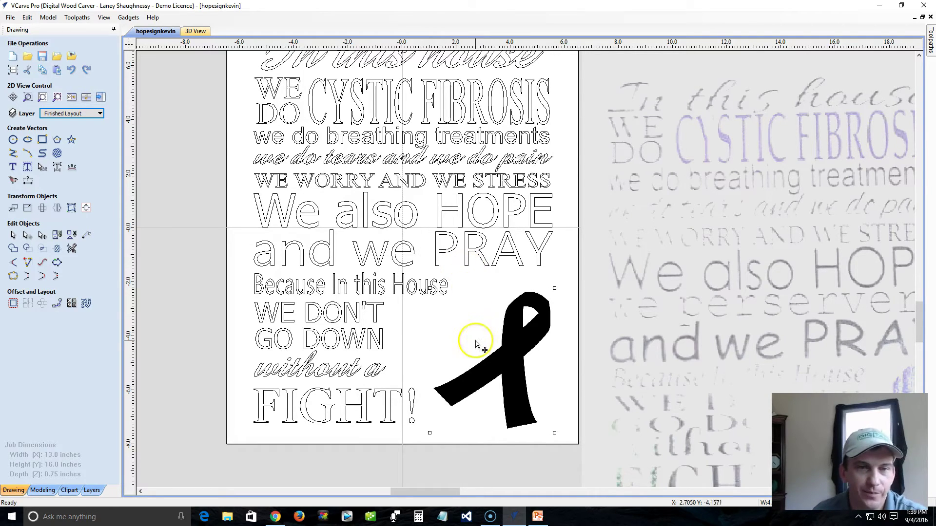
Try enlarging the ribbon image from its upper-left corner, and undo the resize
left_click(514, 345)
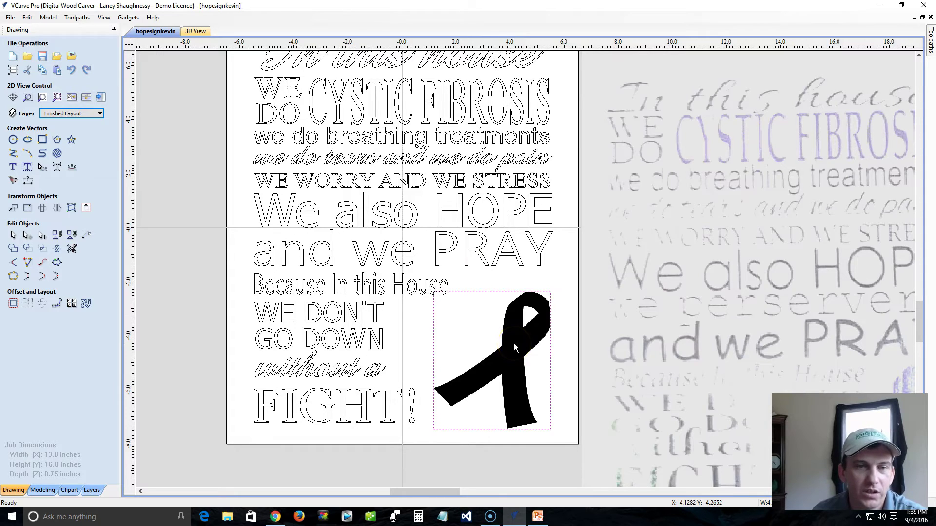
left_click(505, 325)
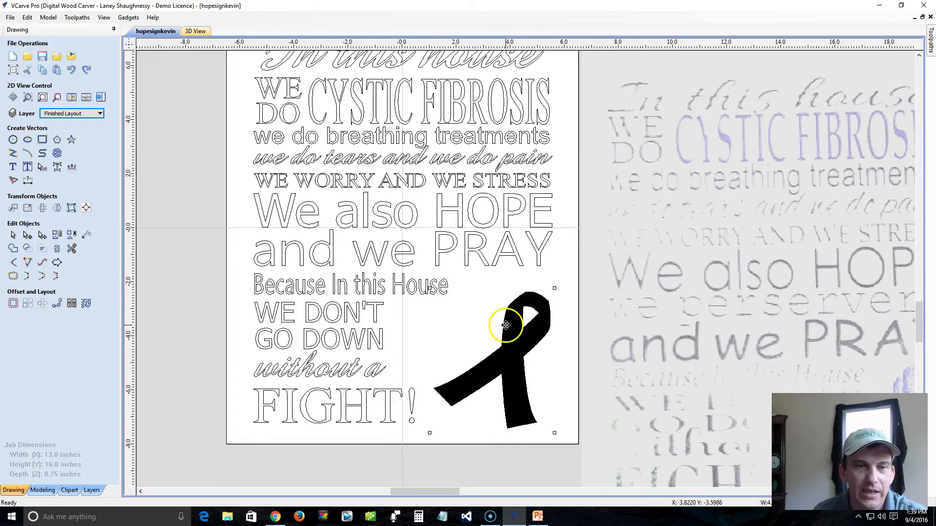
left_click_drag(428, 288, 268, 209)
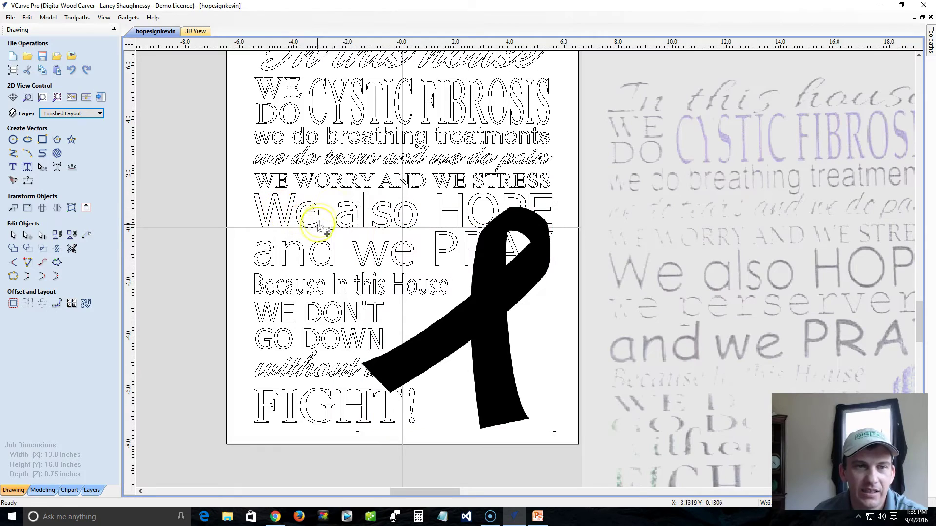
key("ctrl+z")
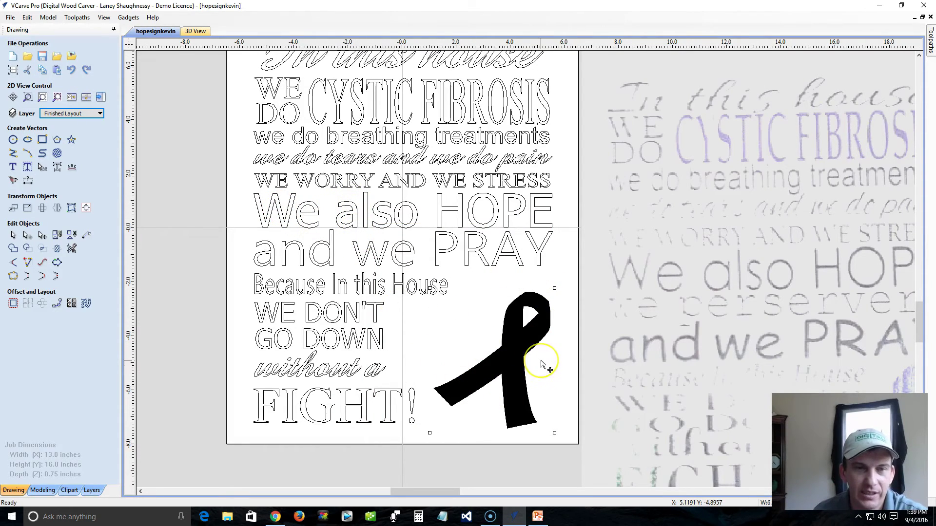
Try shrinking the ribbon image from its upper-left corner, and undo the resize
left_click(529, 344)
left_click(483, 327)
left_click(524, 350)
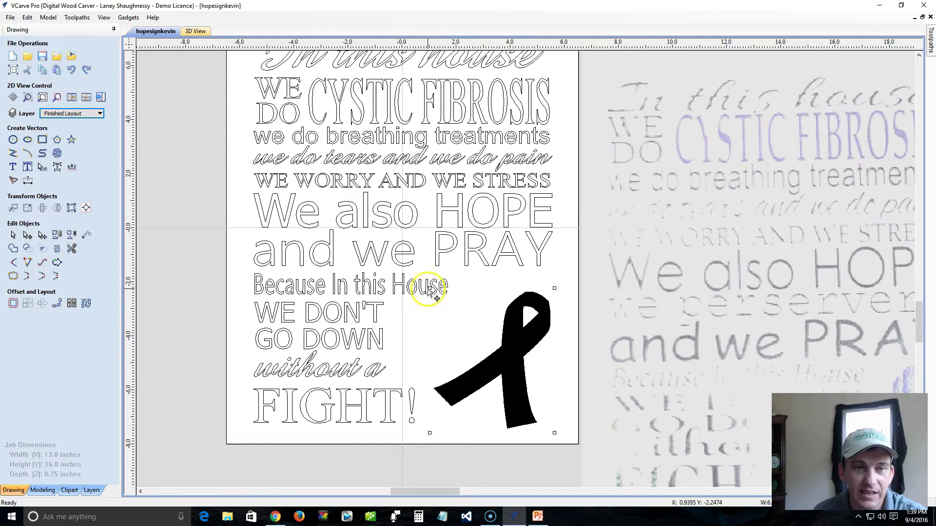
left_click_drag(430, 288, 492, 336)
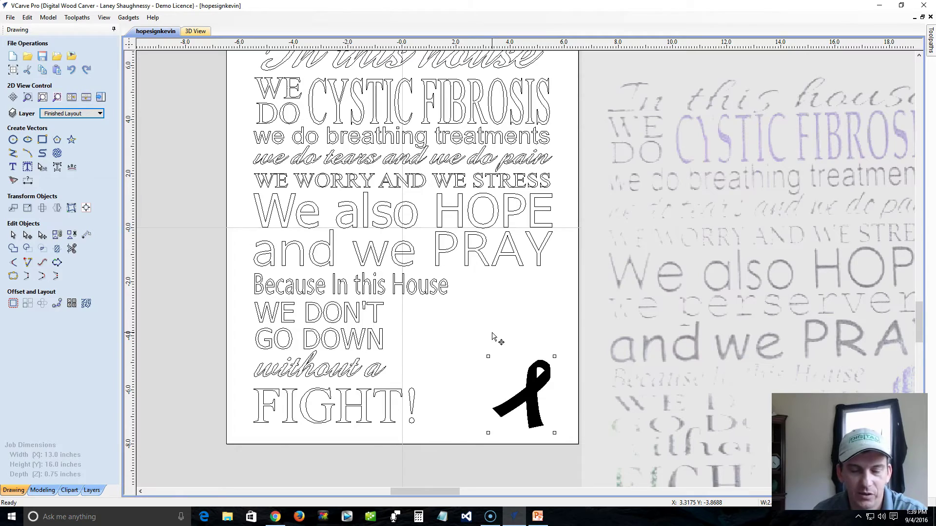
key("ctrl+z")
Select the ribbon image and open Trace Bitmap for it
left_click(512, 337)
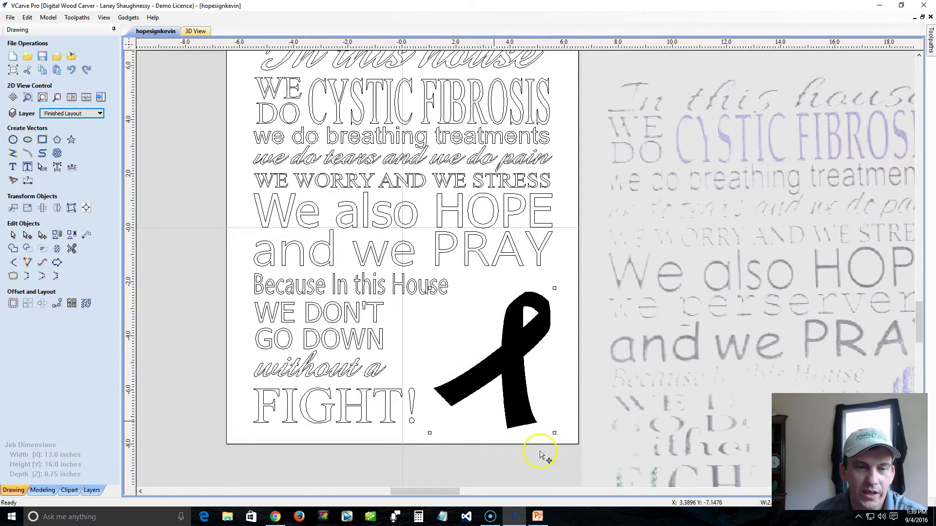
left_click(522, 463)
left_click(510, 380)
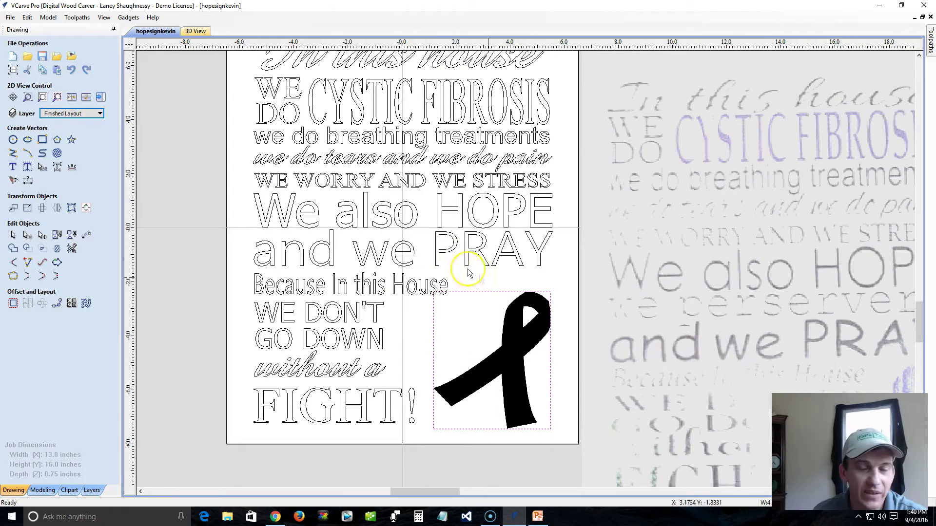
left_click(57, 99)
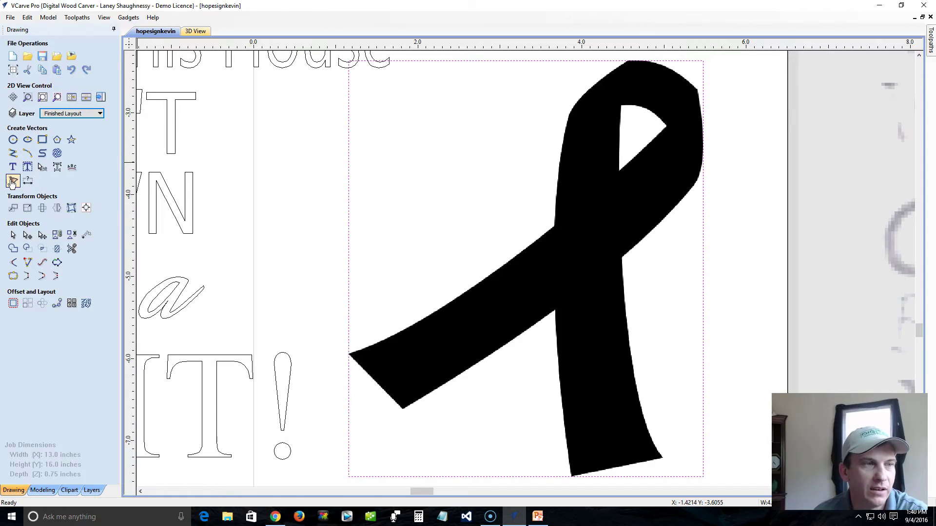
left_click(13, 181)
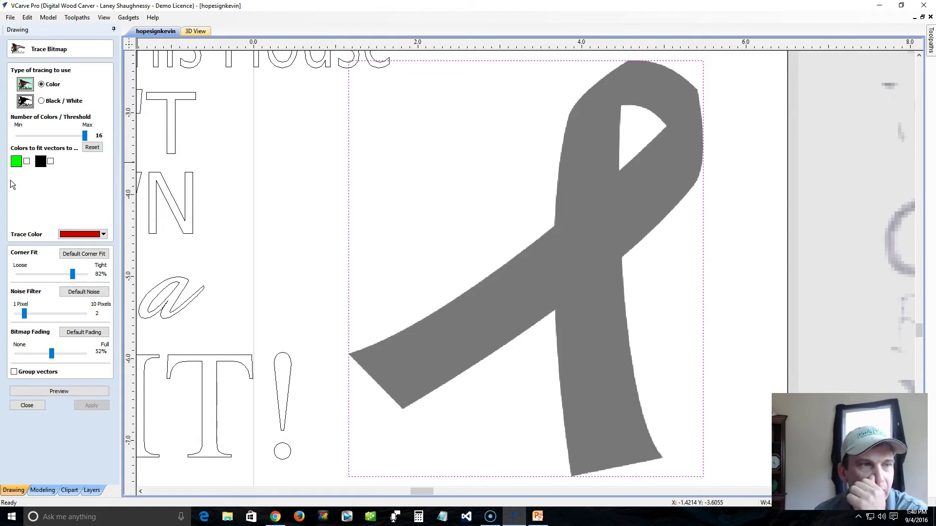
Try the Black / White tracing type on the ribbon with bitmap fading at 26%
left_click(42, 100)
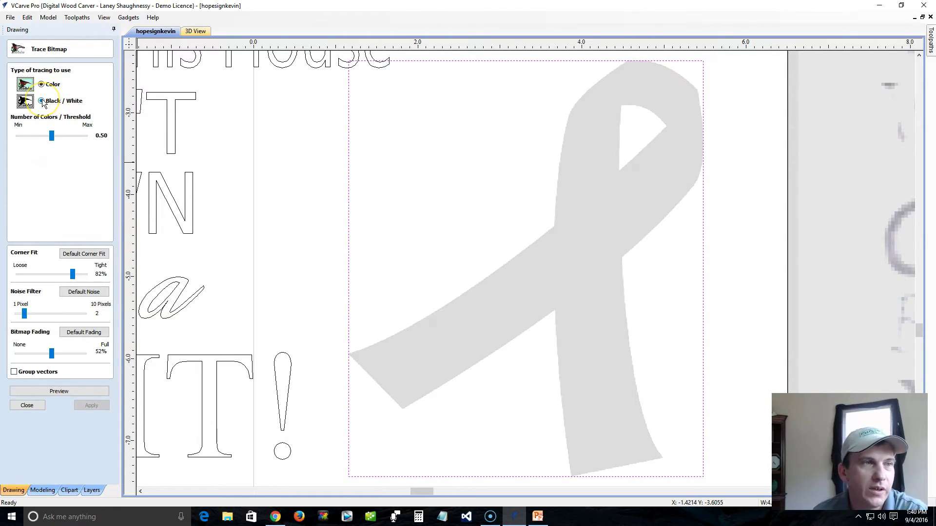
left_click(64, 101)
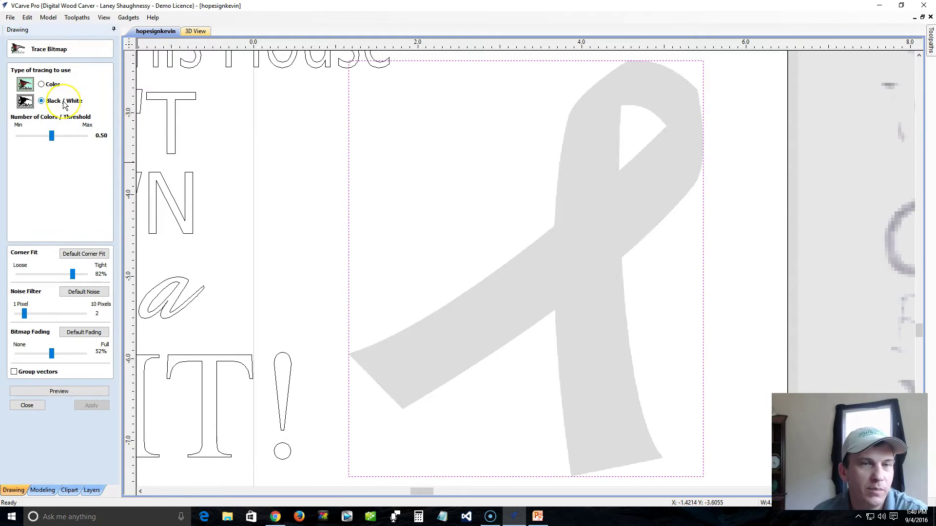
left_click(42, 84)
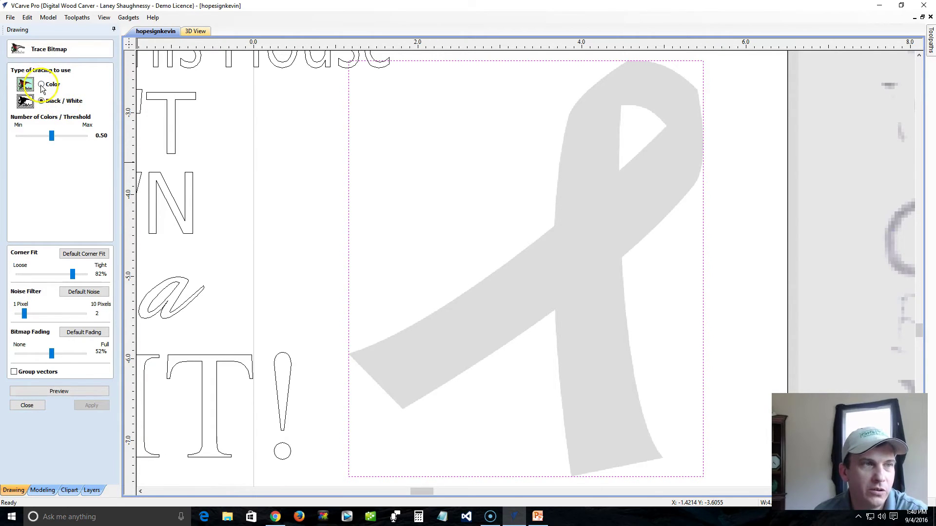
left_click(42, 101)
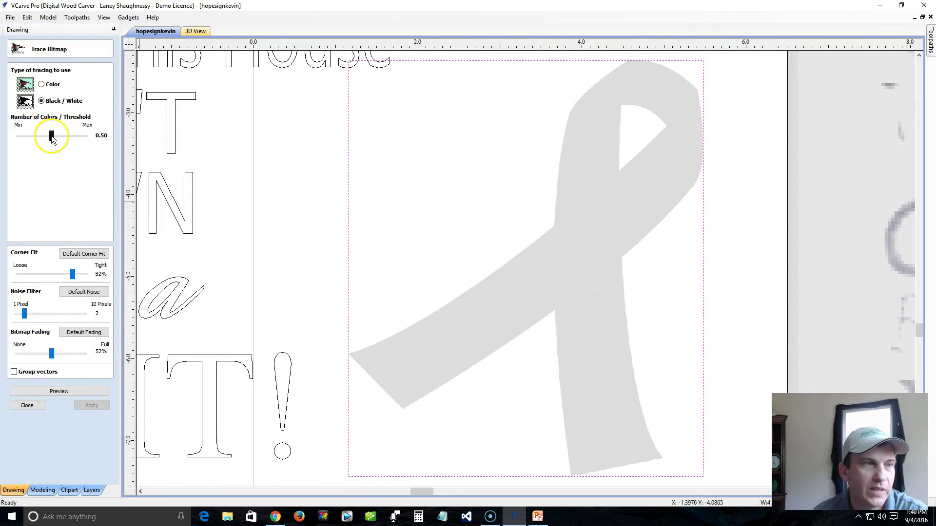
left_click_drag(51, 355, 36, 354)
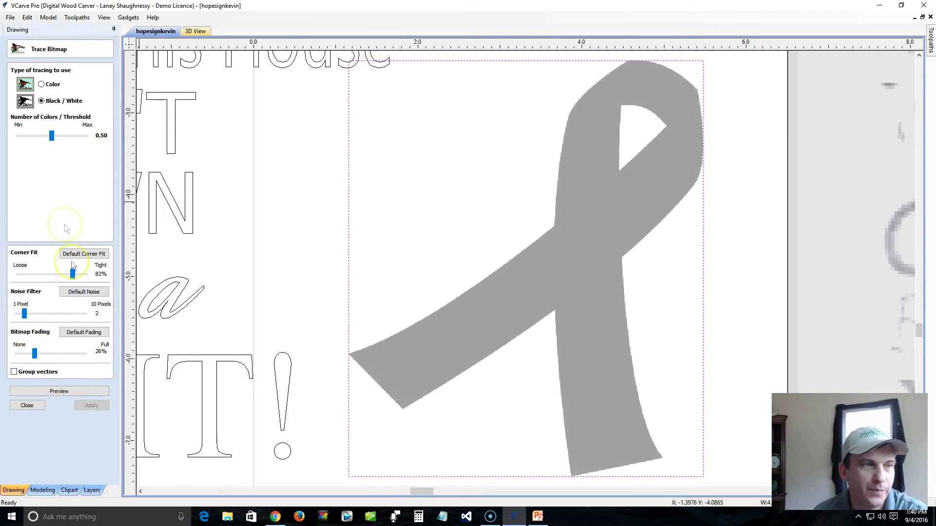
Try lowering the black-and-white tracing threshold to 0.03
left_click_drag(51, 136, 54, 139)
key("Left")
key("Left")
key("Left")
key("Left")
key("Left")
key("Left")
key("Left")
key("Left")
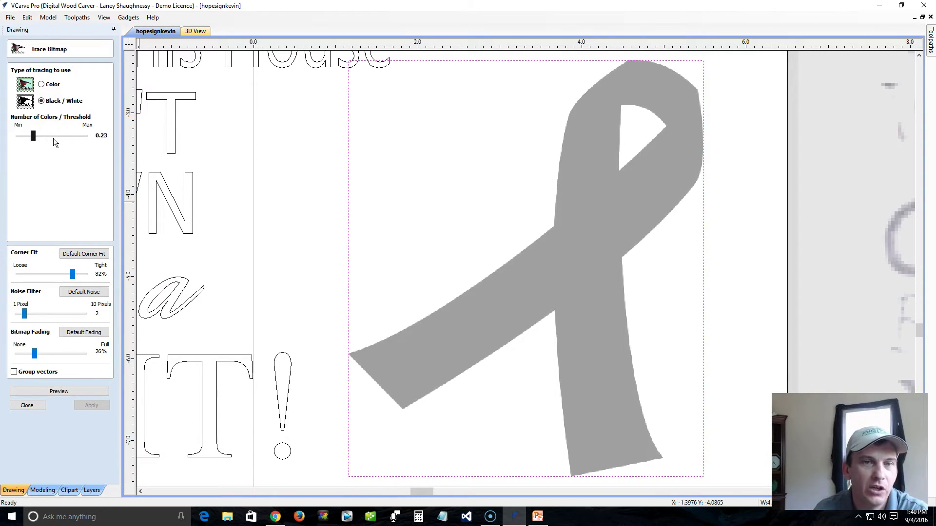
key("Left")
key("Left")
key("Left")
key("Left")
key("Left")
key("Left")
key("Left")
key("Left")
key("Left")
key("Left")
key("Left")
key("Left")
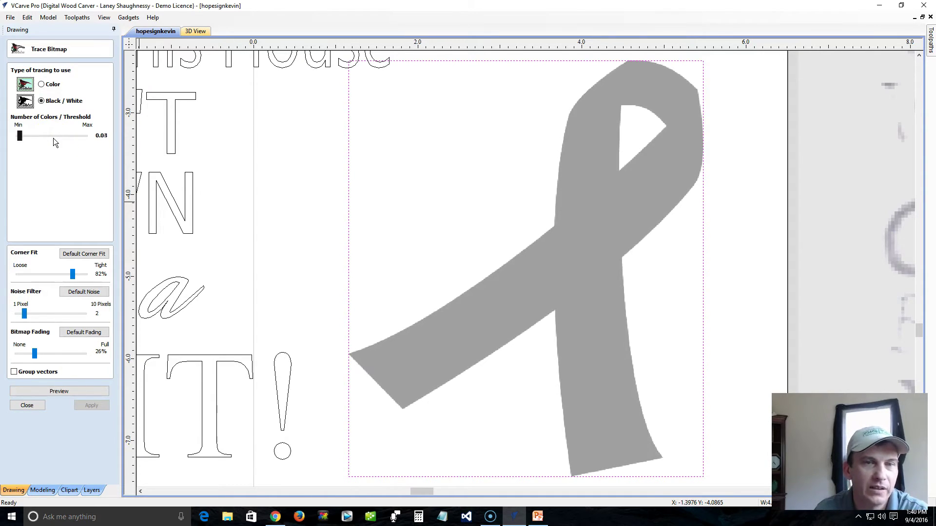
Try raising the black-and-white tracing threshold to about 0.81
left_click(53, 139)
left_click(42, 101)
left_click(44, 135)
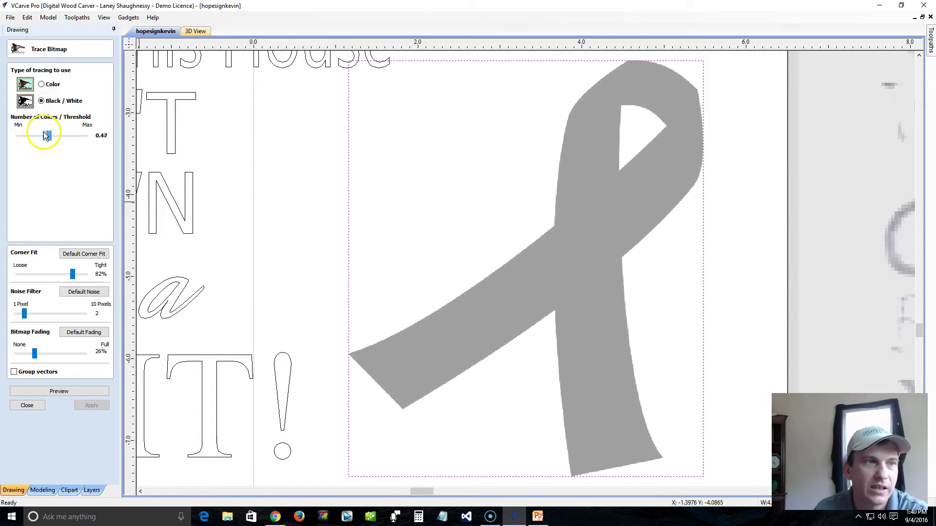
key("Right")
key("Right")
key("Right")
key("Right")
key("Right")
key("Right")
key("Right")
key("Right")
key("Right")
key("Right")
key("Right")
key("Right")
key("Right")
key("Right")
key("Right")
key("Right")
key("Right")
key("Right")
key("Right")
key("Right")
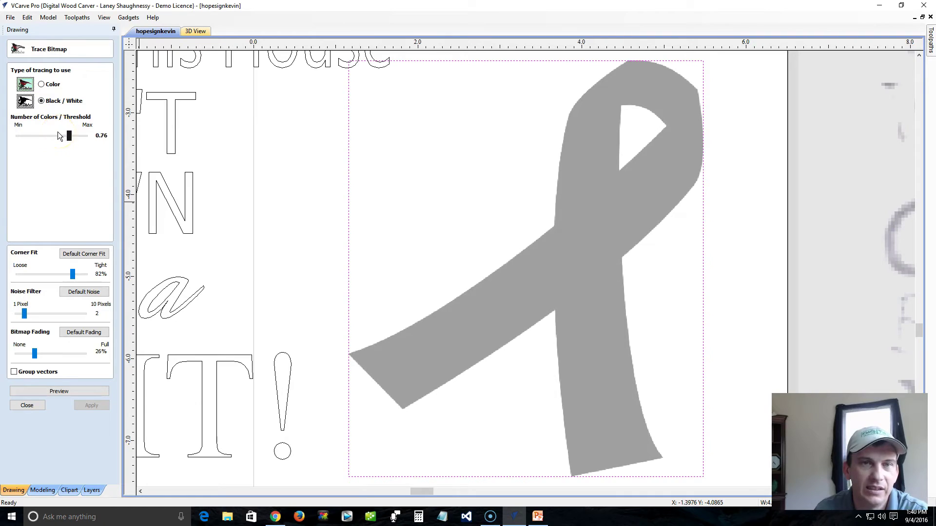
key("Right")
key("Right")
key("Left")
key("Left")
key("Left")
key("Left")
key("Left")
key("Left")
key("Left")
key("Left")
key("Left")
key("Left")
key("Left")
key("Left")
key("Left")
key("Left")
key("Left")
key("Left")
key("Left")
key("Left")
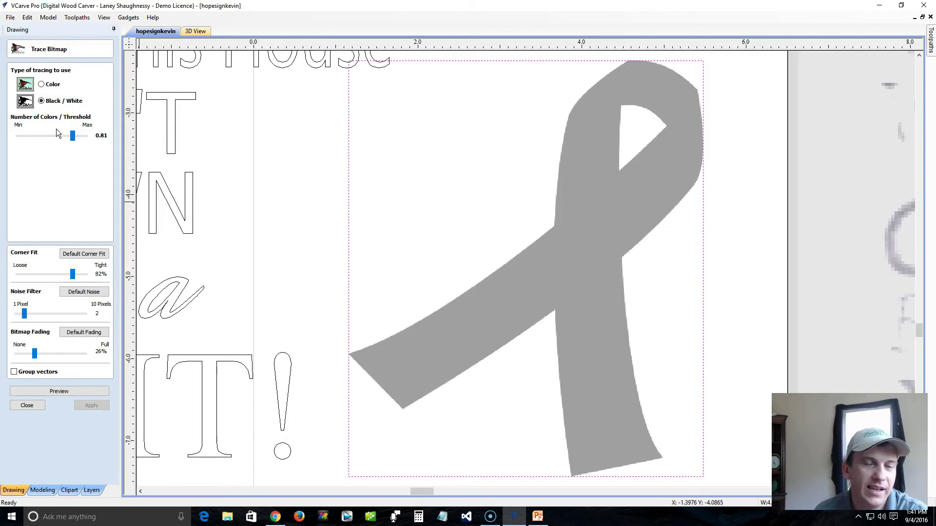
Switch the tracing type to Color and choose black as the color to fit vectors to
left_click(41, 85)
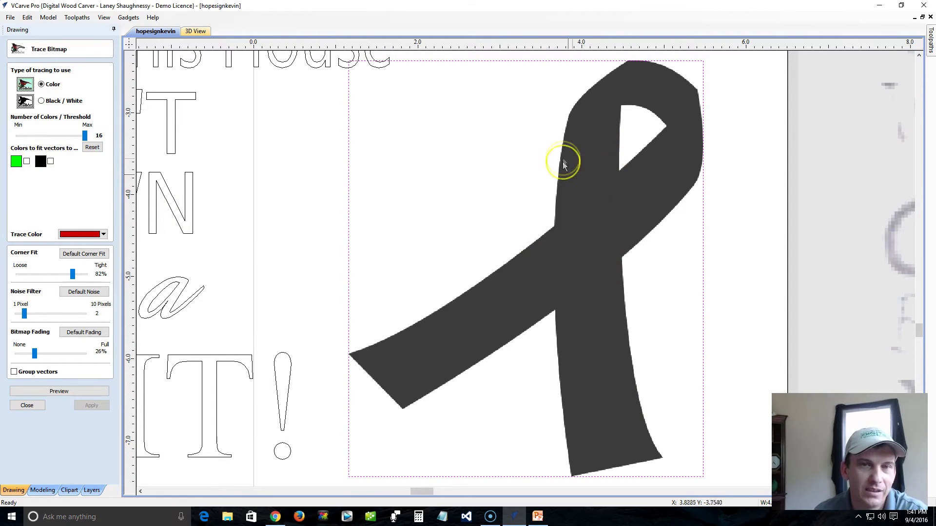
left_click(51, 162)
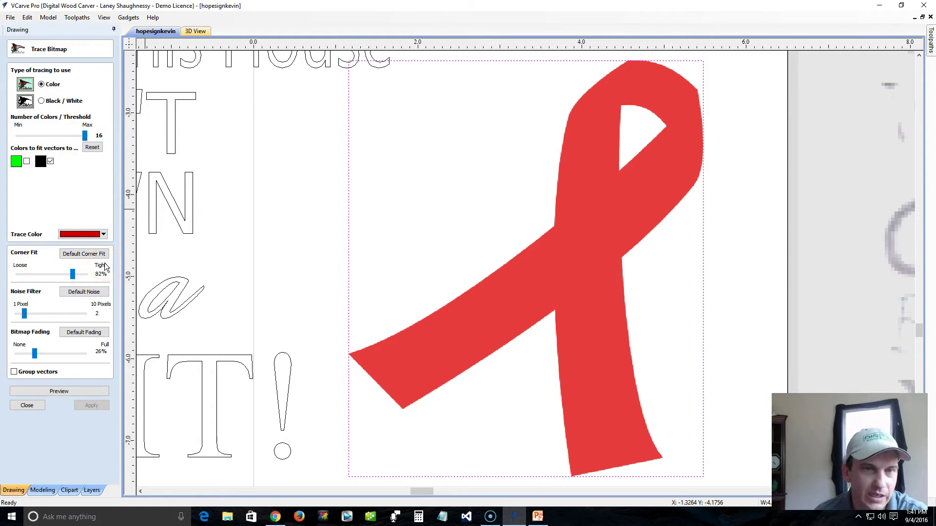
Try a looser corner fit, and restore the default corner fit of 82% and default noise filter of 2
left_click(72, 274)
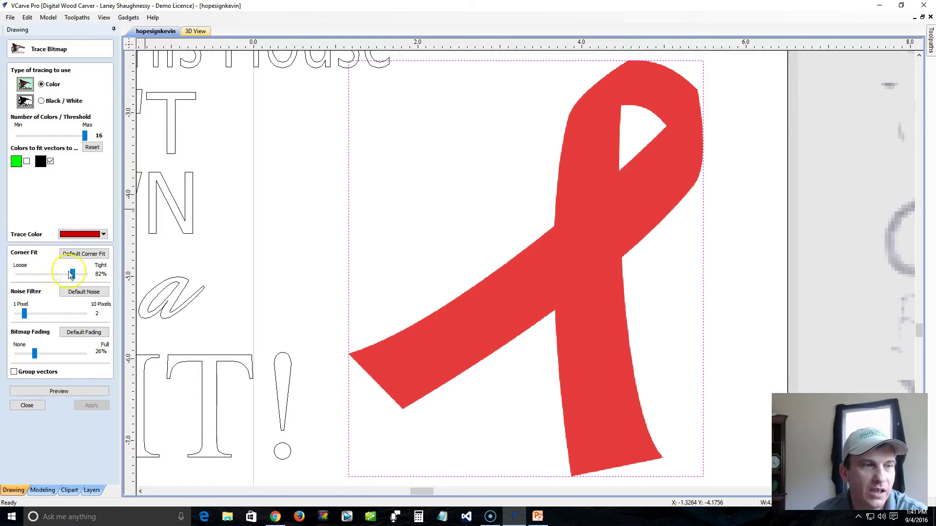
left_click(77, 255)
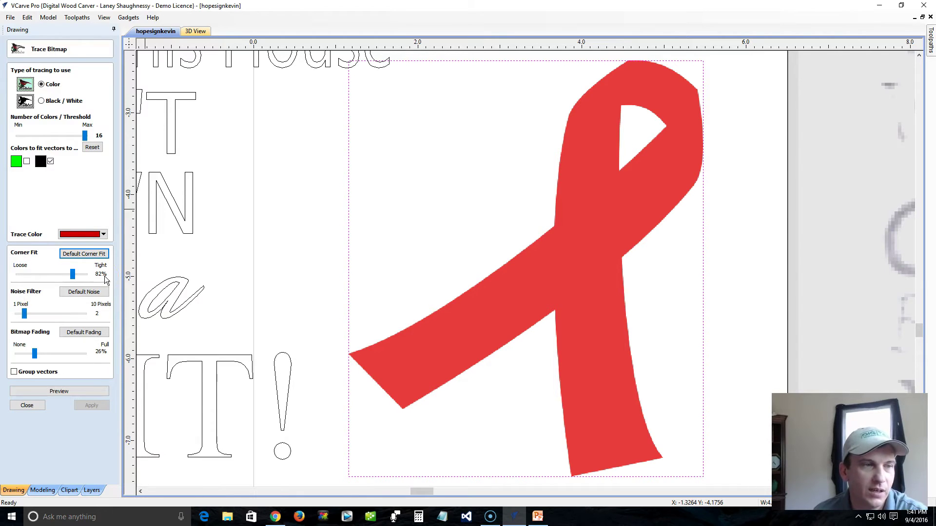
mouse_move(71, 277)
left_mouse_down()
mouse_move(81, 277)
mouse_move(32, 277)
mouse_move(81, 277)
mouse_move(42, 277)
mouse_move(64, 277)
left_mouse_up()
left_click(87, 256)
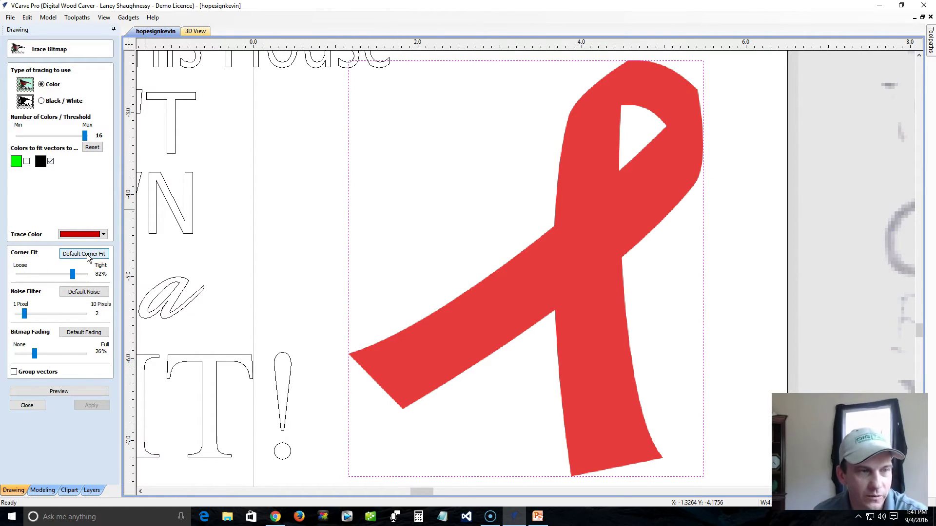
left_click(84, 293)
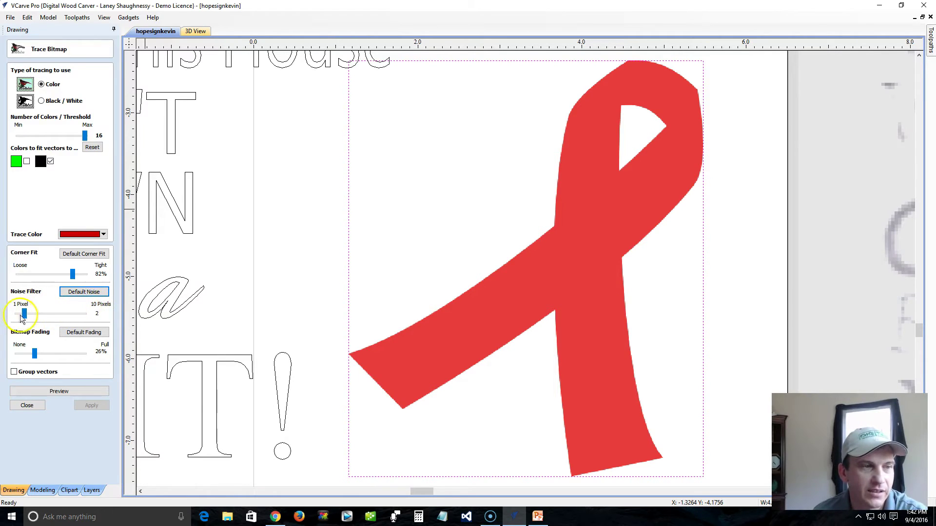
left_click(95, 298)
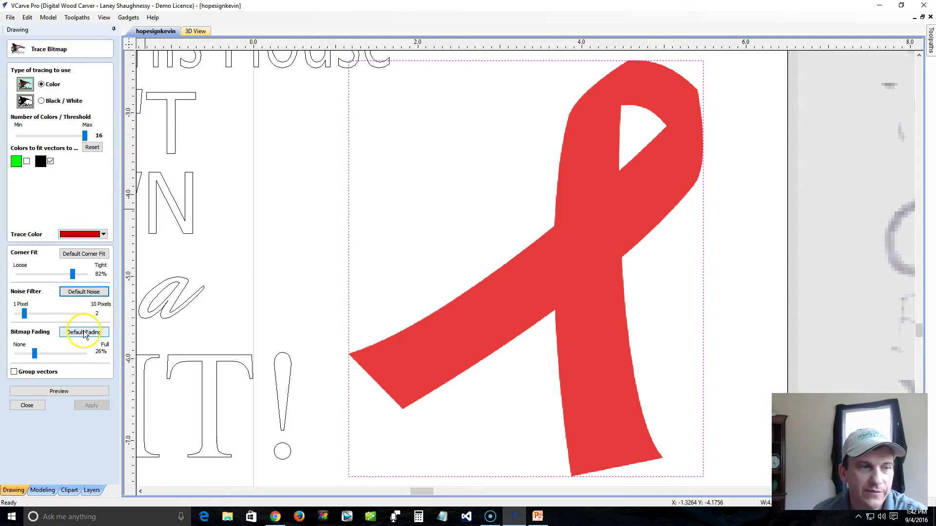
Set the bitmap fading to 42% and keep black chosen as the color to trace
left_click(36, 354)
mouse_move(35, 354)
left_mouse_down()
mouse_move(71, 354)
mouse_move(30, 347)
mouse_move(63, 351)
mouse_move(35, 351)
mouse_move(61, 355)
mouse_move(46, 355)
left_mouse_up()
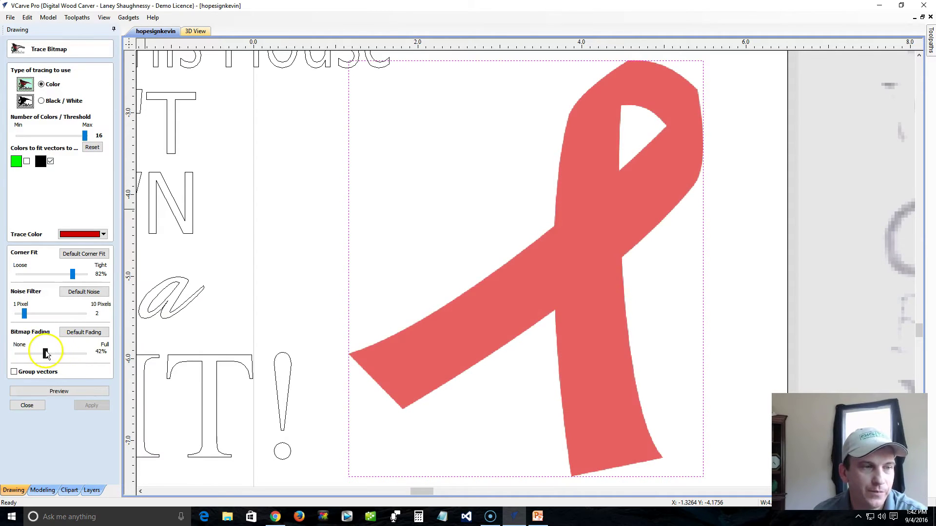
left_click(53, 162)
left_click(52, 161)
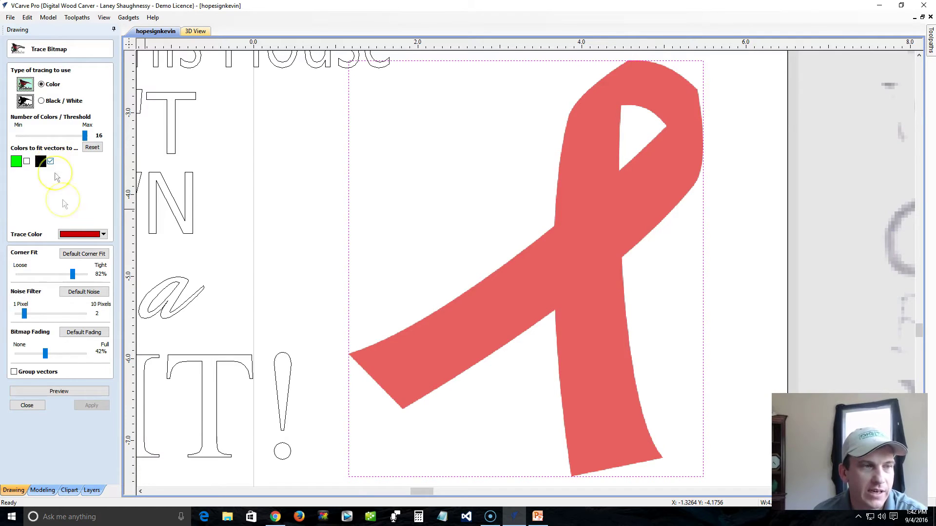
Preview the ribbon trace with default corner fit and noise filter, apply it as vectors, and close the tracing tool
left_click(83, 254)
left_click(82, 290)
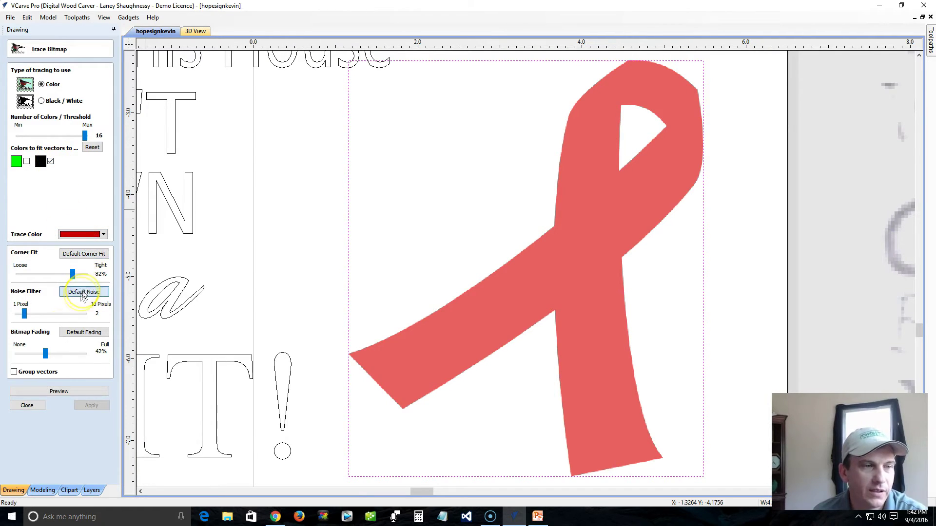
left_click(60, 393)
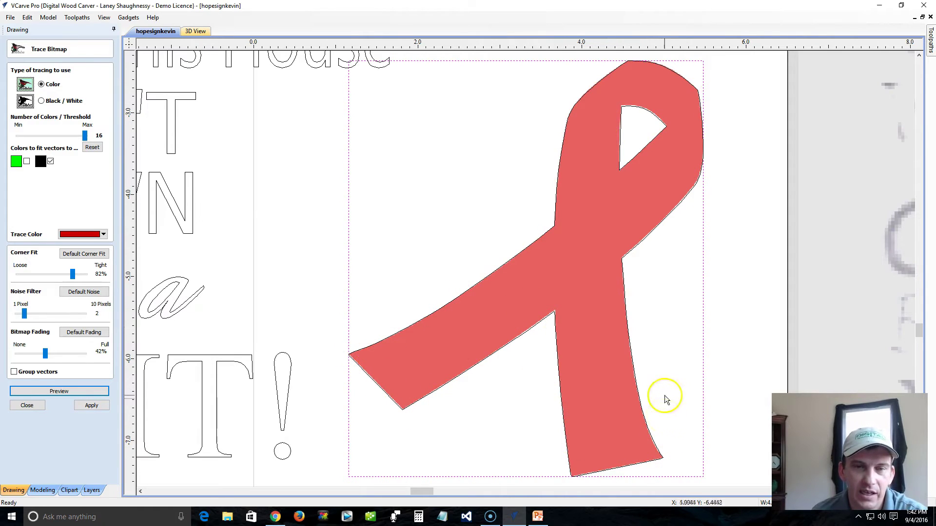
left_click(93, 406)
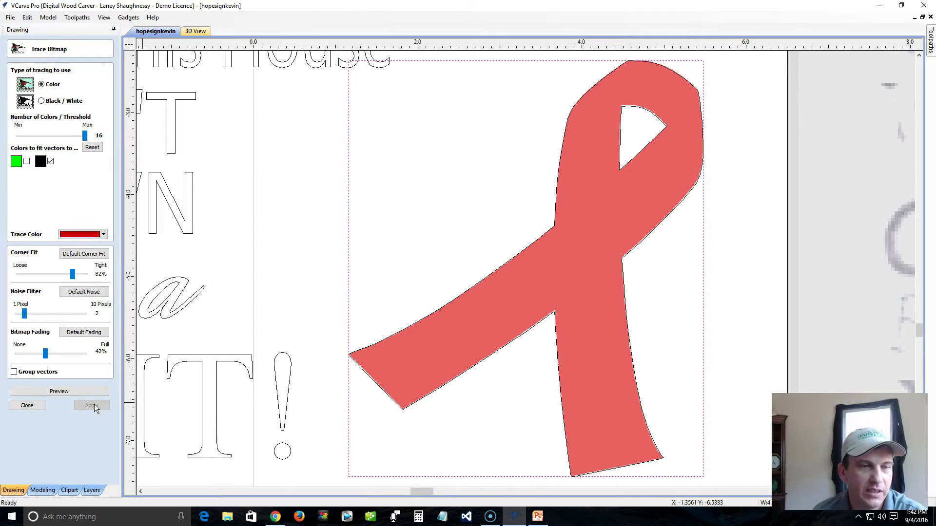
left_click(32, 411)
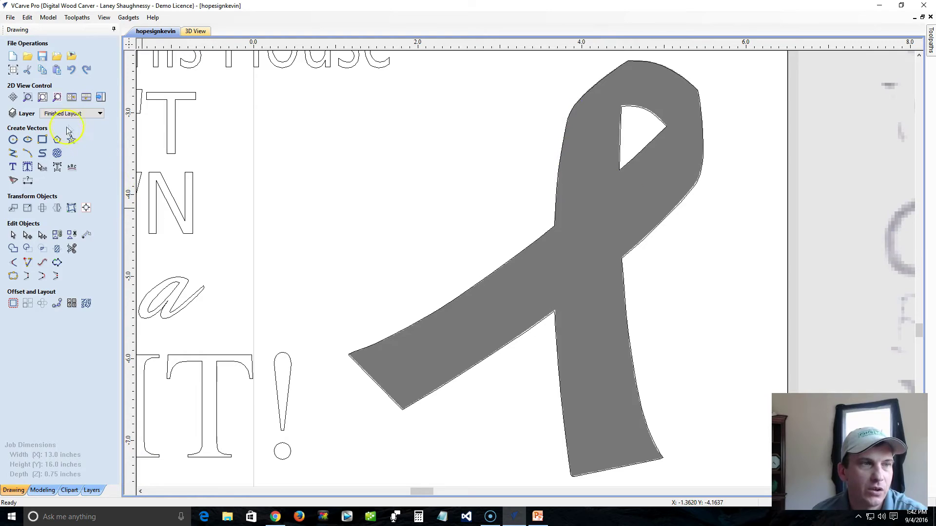
Hide the Bitmap Layer, toggling its visibility to compare the ribbon image with the traced outline
left_click(100, 114)
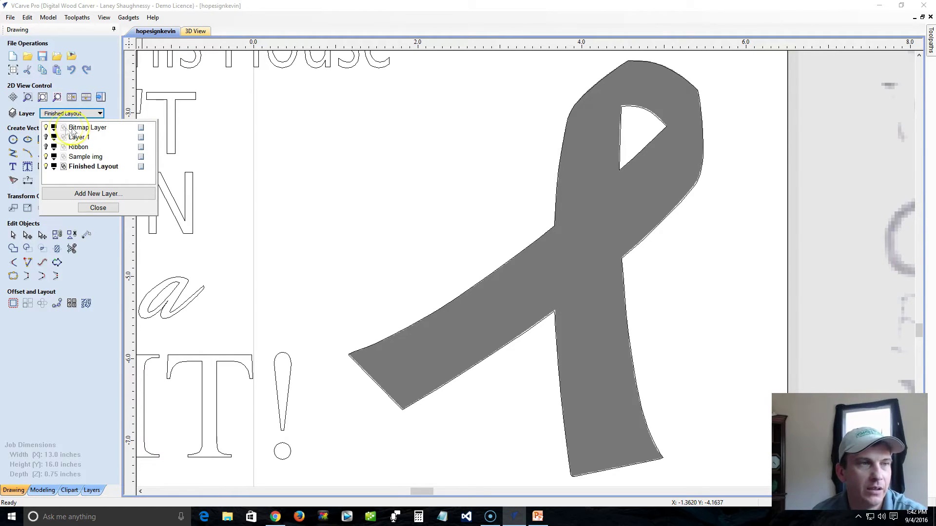
left_click(46, 128)
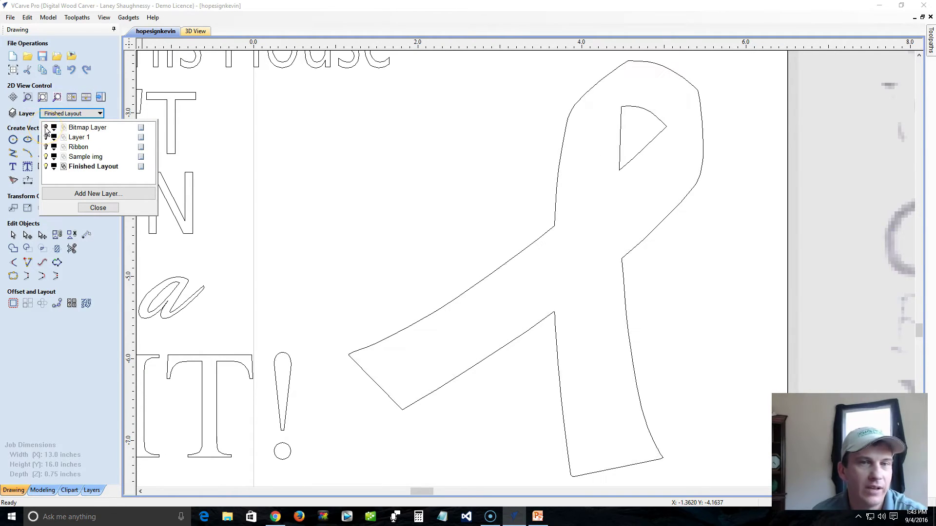
left_click(46, 128)
left_click(47, 129)
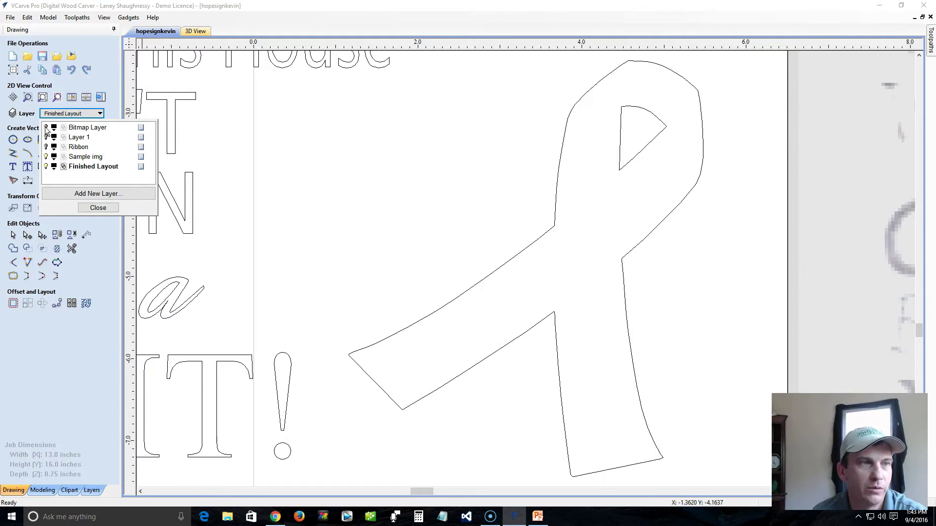
left_click(46, 128)
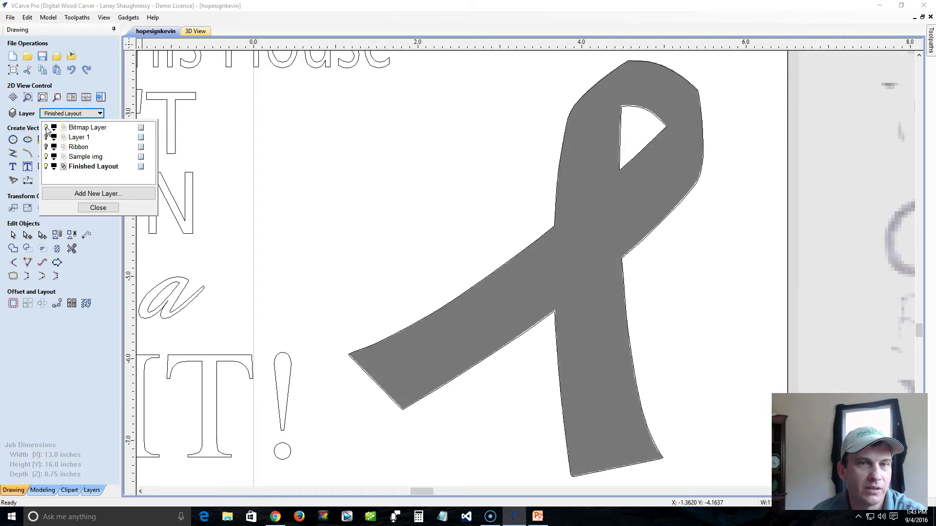
left_click(46, 128)
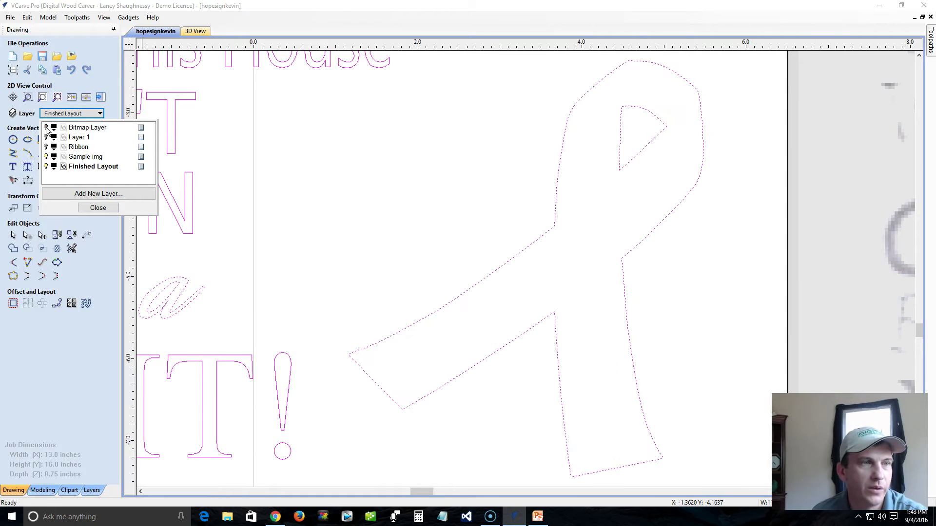
left_click(97, 208)
scroll(532, 258, "down", 3)
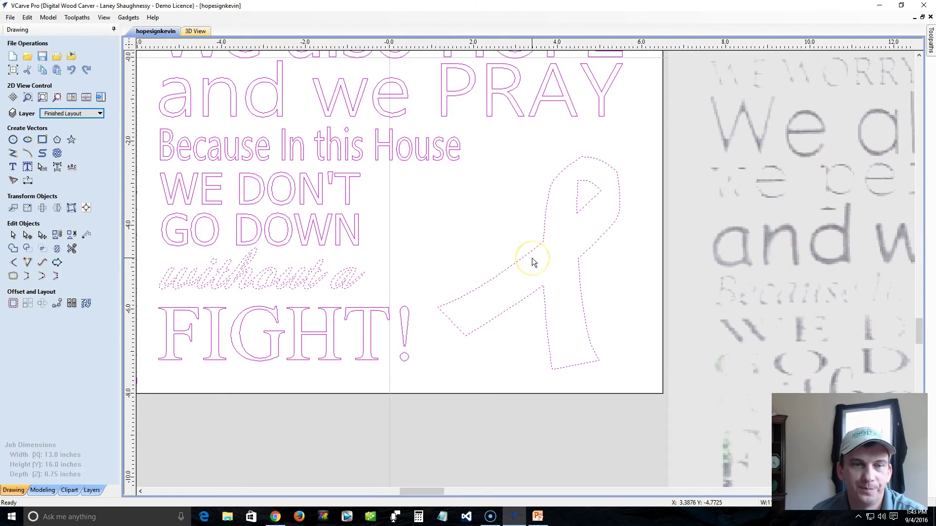
Select the ribbon's outer and inner outlines together and scale them proportionally to a width of 6 inches
scroll(532, 259, "up", 2)
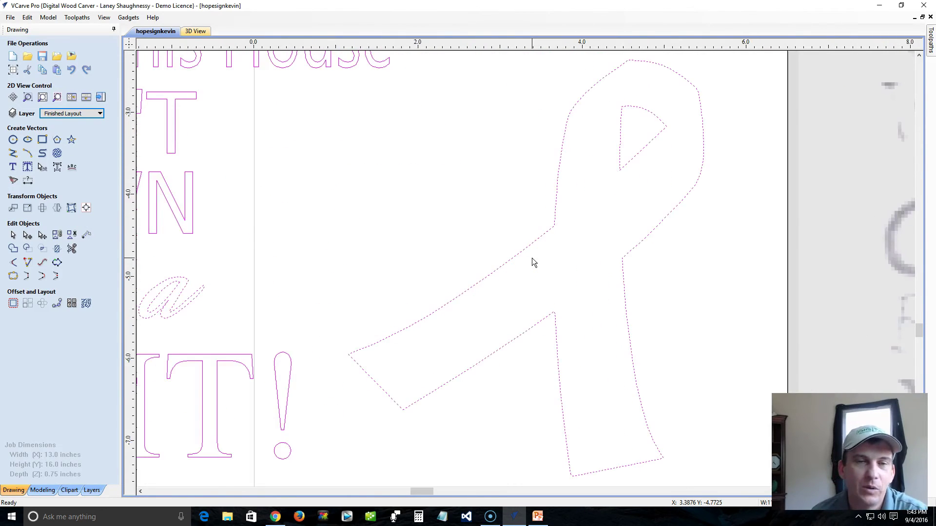
scroll(532, 262, "down", 2)
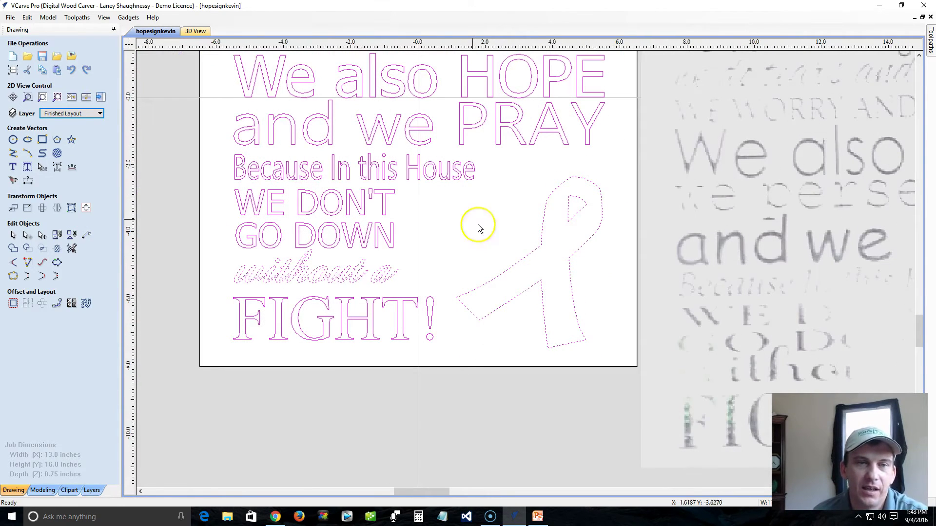
left_click(480, 155)
left_click_drag(478, 152, 623, 369)
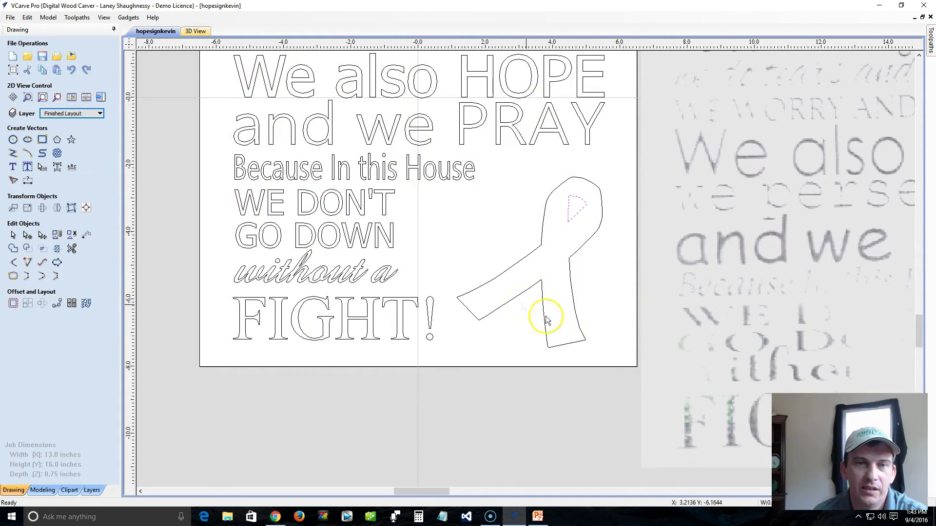
left_click(511, 271, "shift")
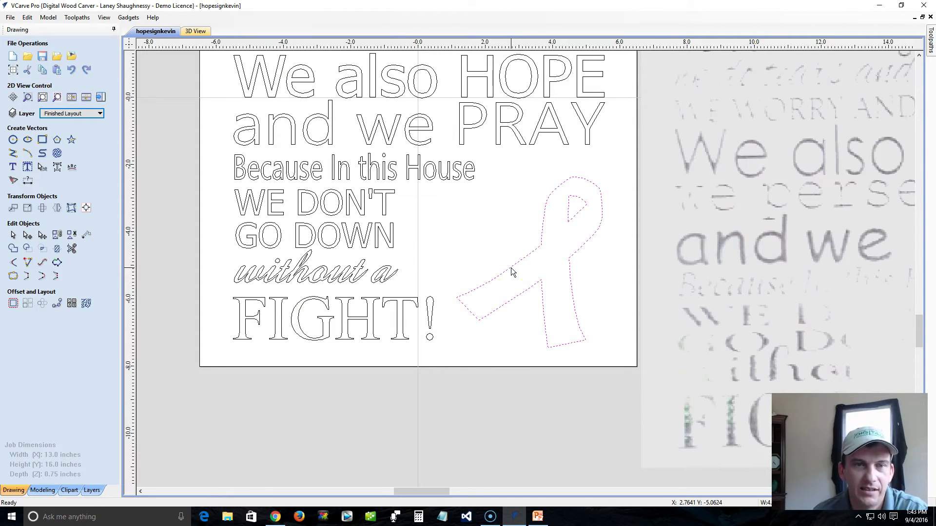
left_click(83, 239)
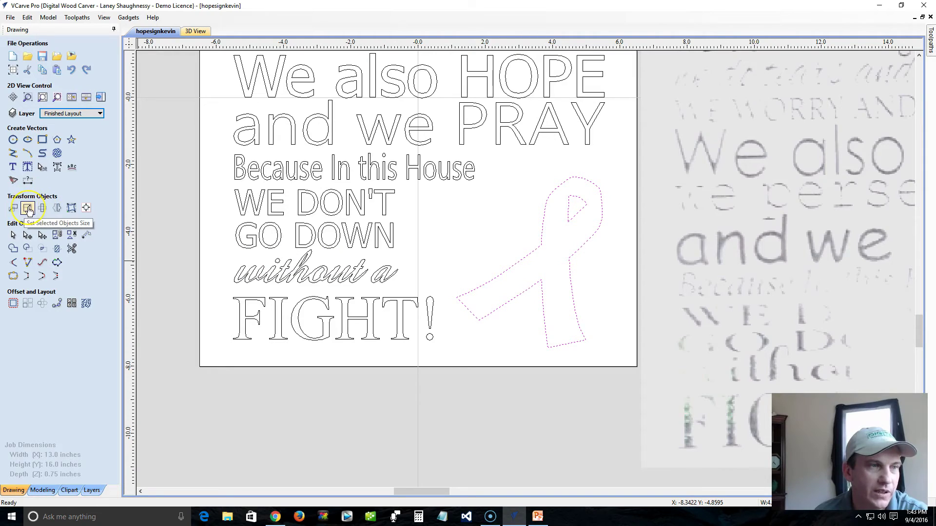
left_click(27, 208)
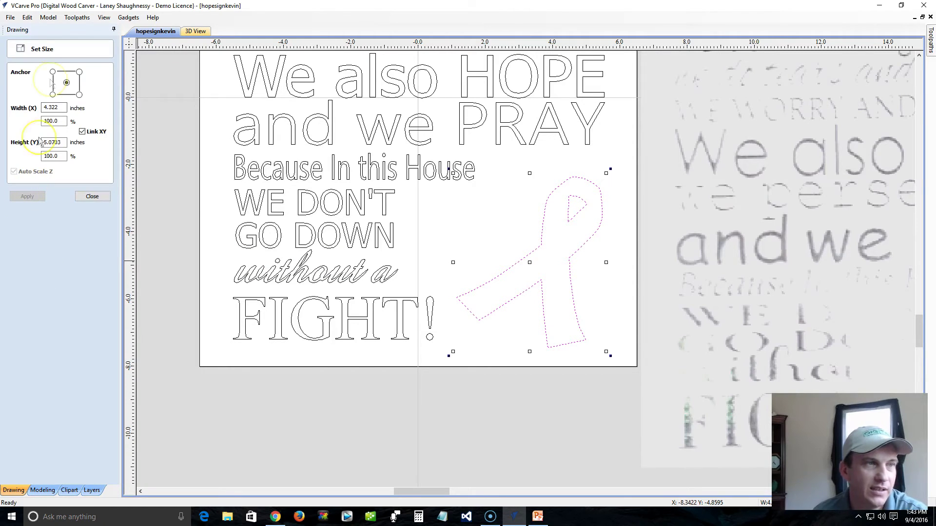
double_click(65, 106)
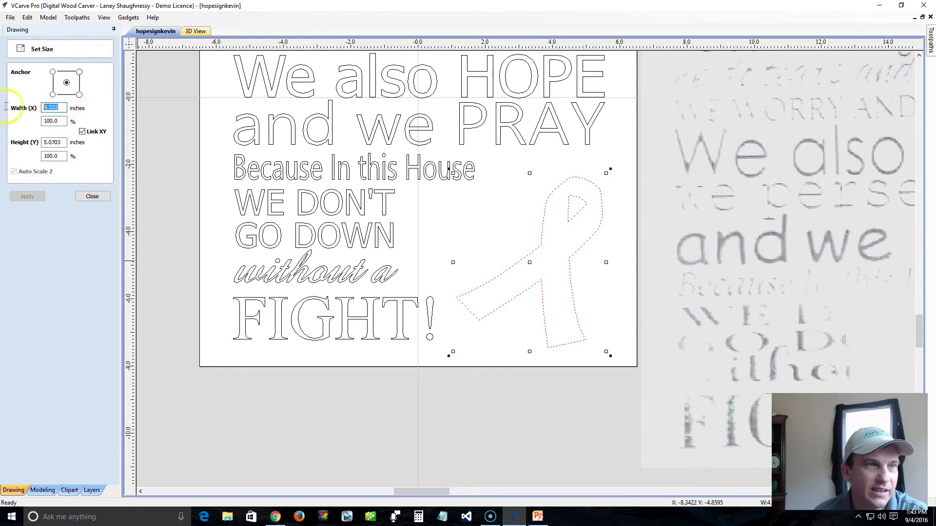
type("6")
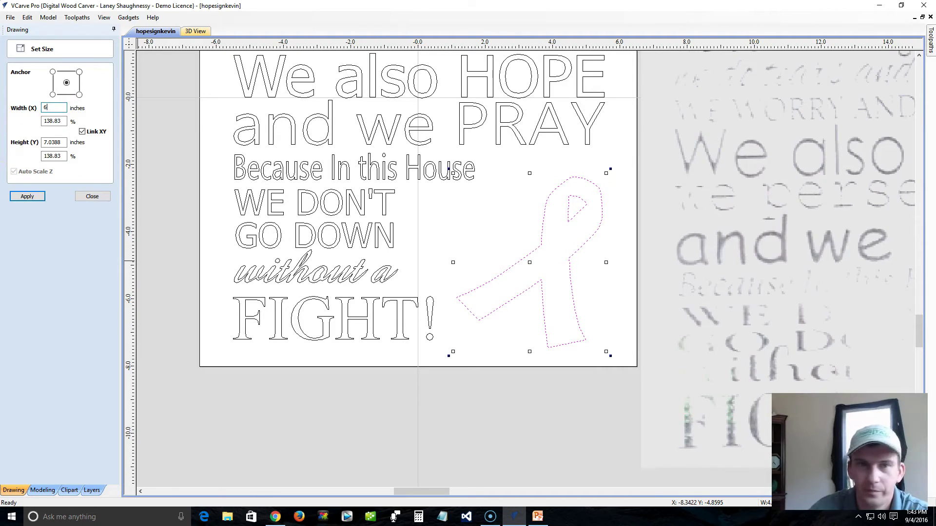
left_click(24, 197)
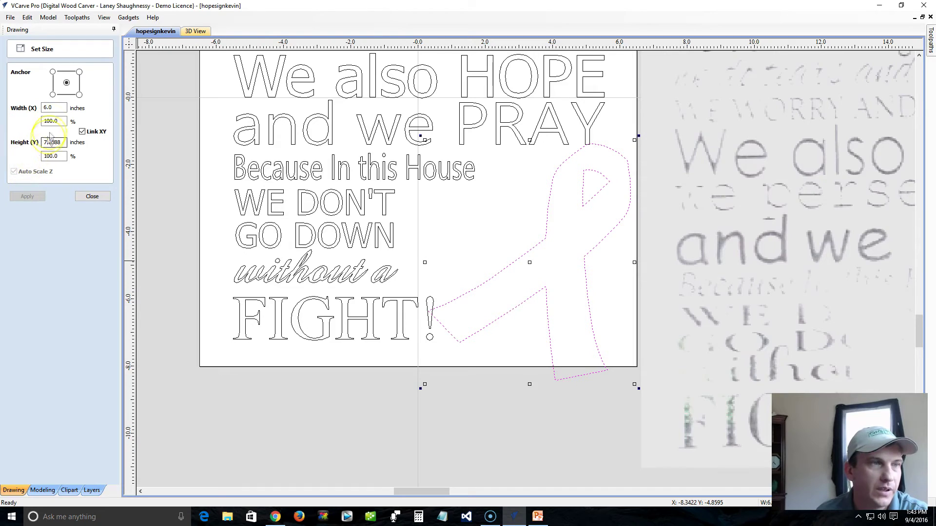
Reduce the ribbon's width proportionally to 5.5 and finally 5.375 inches, and close the sizing tool
left_click_drag(50, 108, 34, 111)
type("5.5")
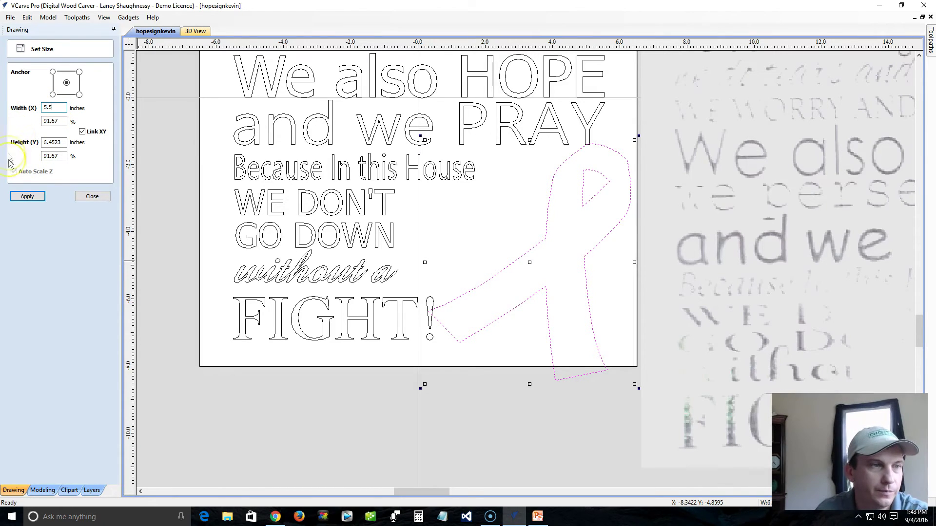
left_click(24, 196)
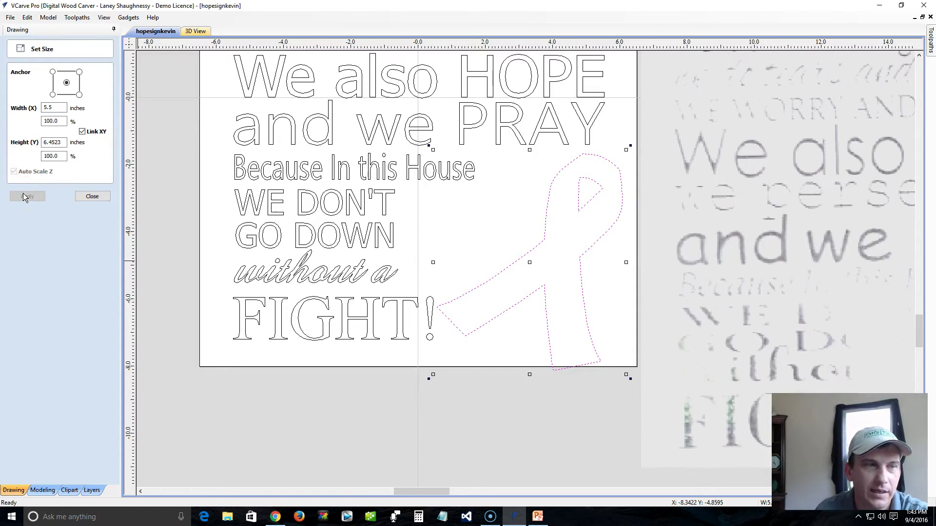
left_click(50, 108)
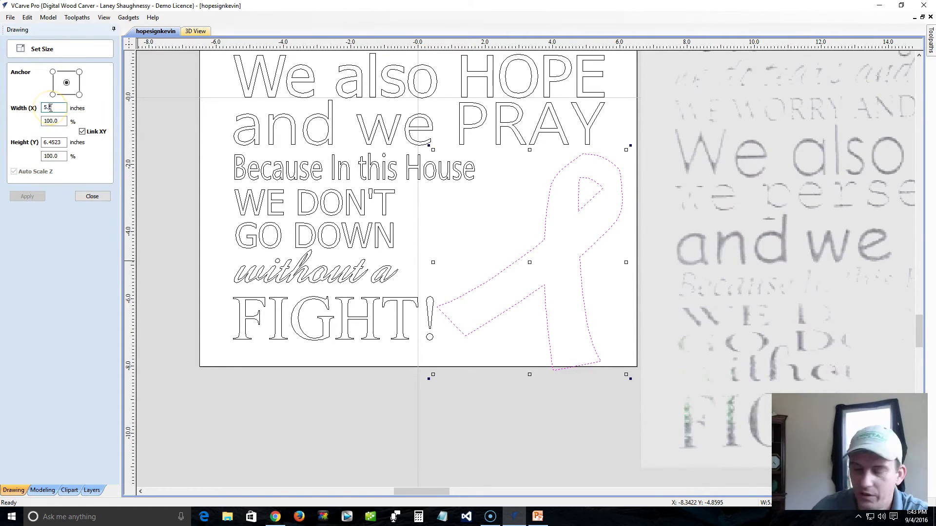
type("3755")
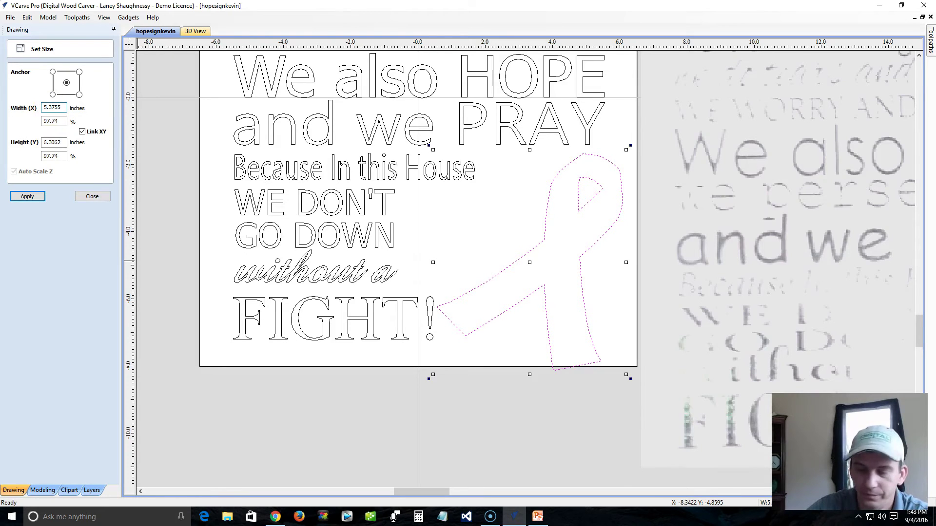
left_click(17, 197)
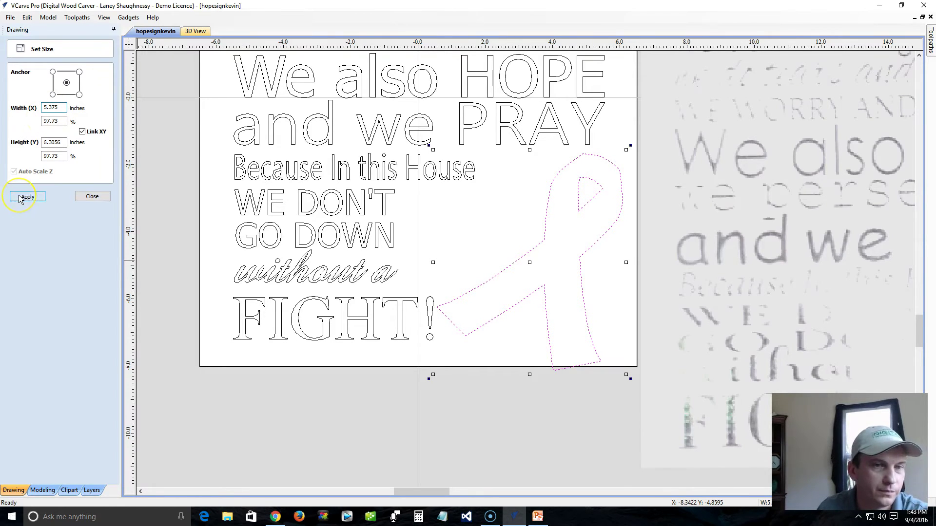
left_click(92, 196)
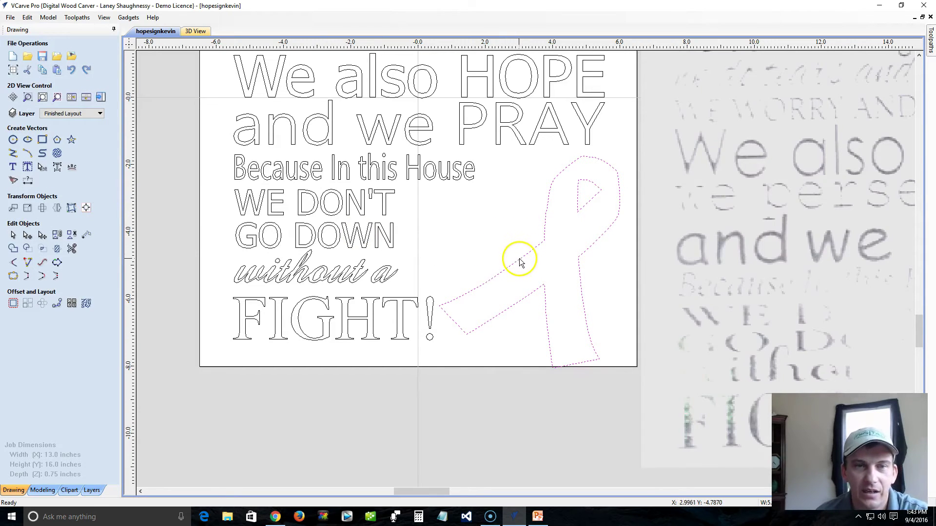
Try resizing the ribbon freehand from its upper corner, undo the change, and deselect the ribbon
mouse_move(431, 149)
left_mouse_down()
mouse_move(523, 212)
mouse_move(411, 129)
mouse_move(509, 191)
mouse_move(411, 131)
mouse_move(443, 162)
mouse_move(487, 167)
mouse_move(432, 149)
left_mouse_up()
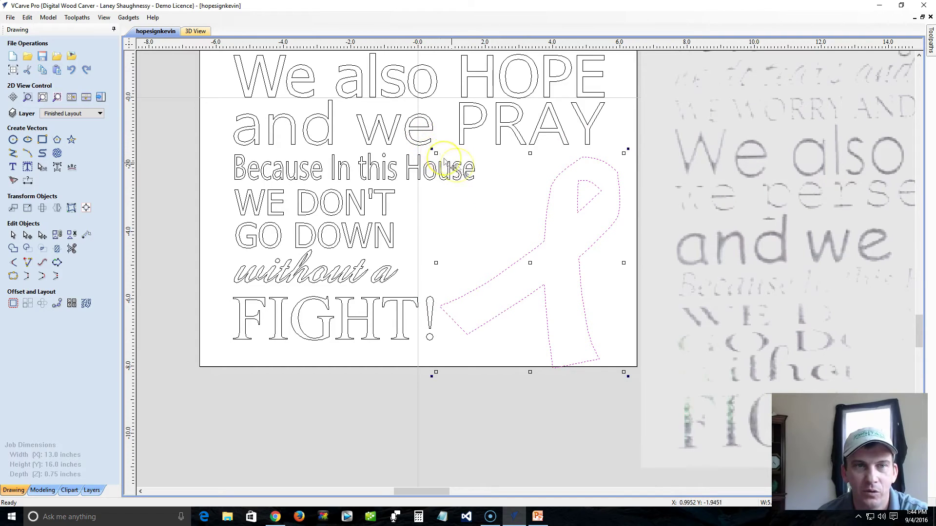
left_click_drag(432, 150, 445, 170)
key("ctrl+z")
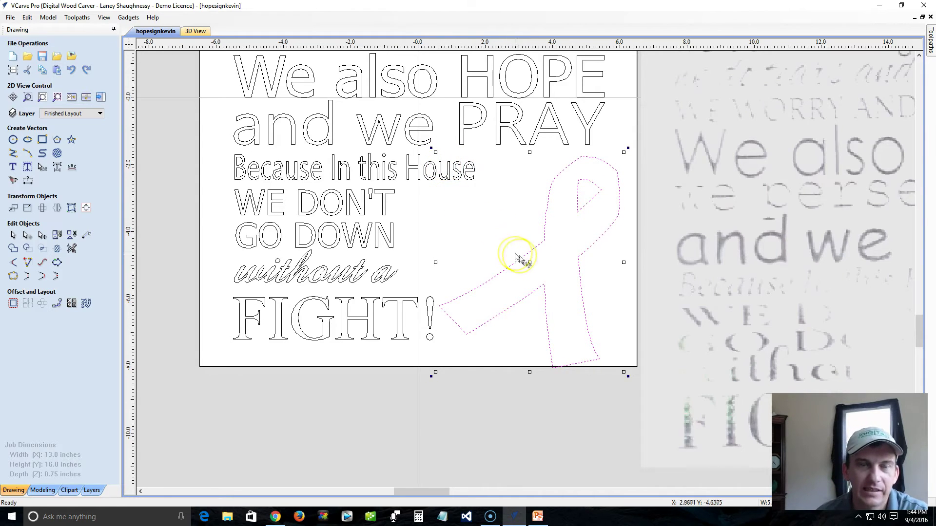
left_click(495, 230)
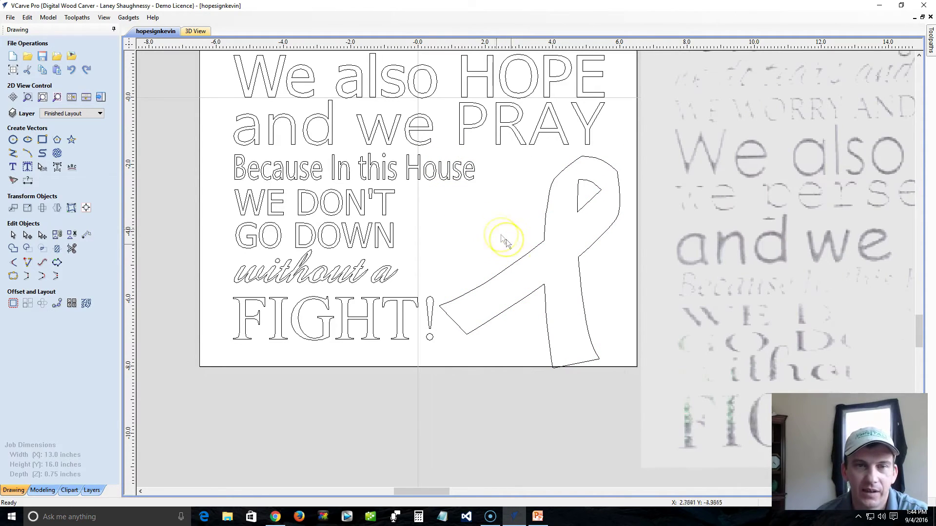
Select both ribbon outlines and nudge them slightly up and left to sit inside the board's lower edge, clear of the lettering
left_click(565, 167)
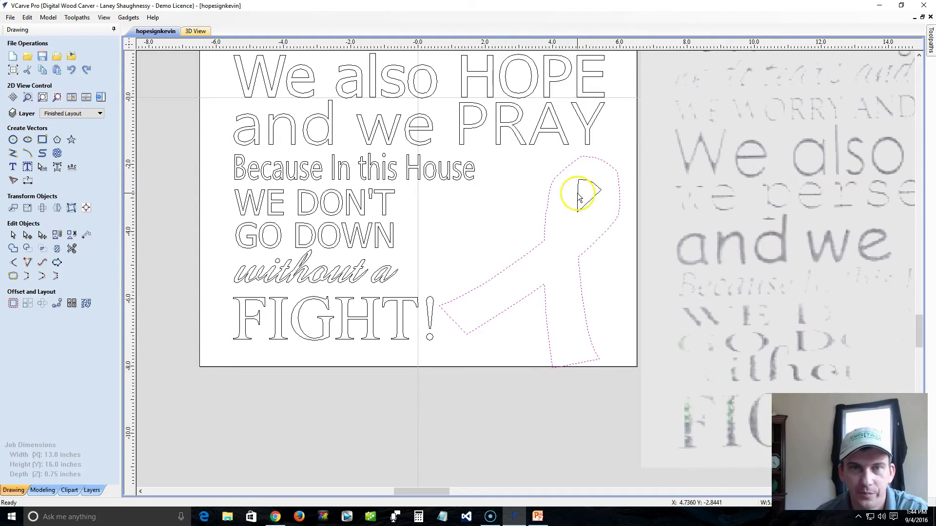
key("Up")
key("Up")
key("Up")
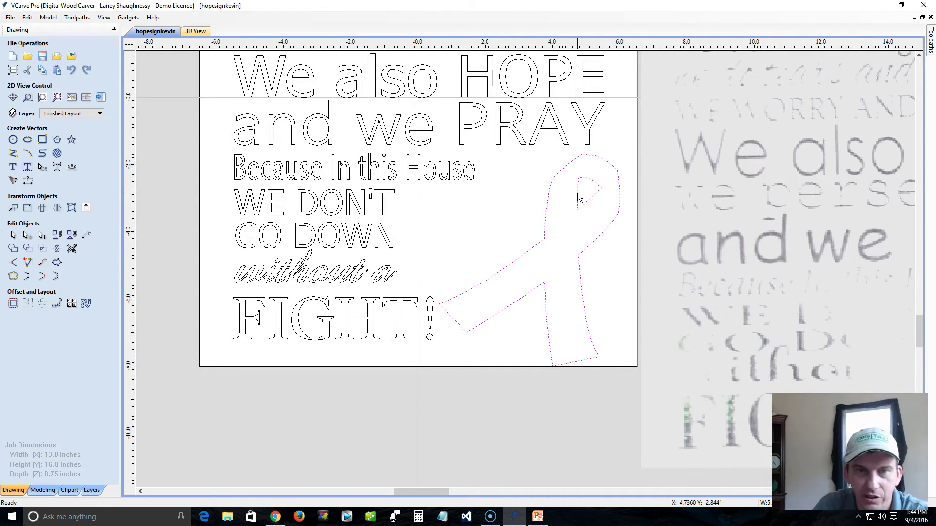
key("Left")
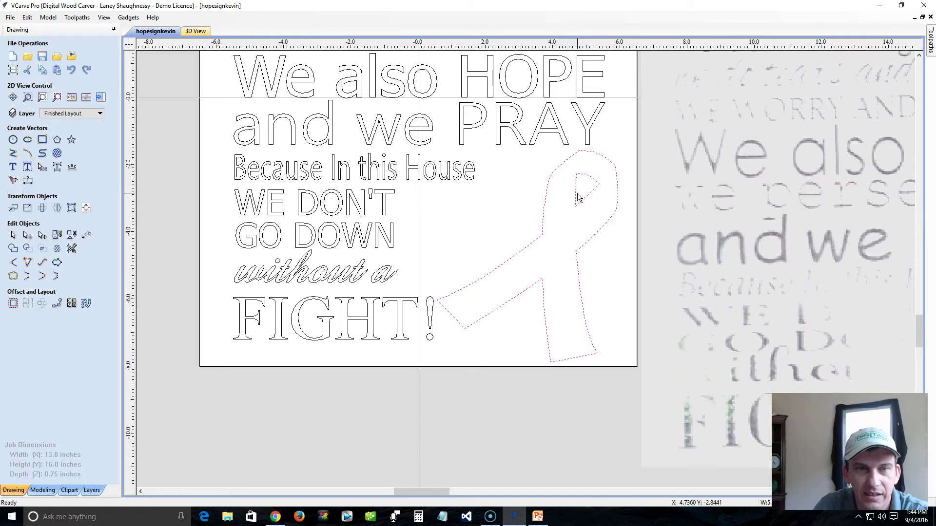
key("Up")
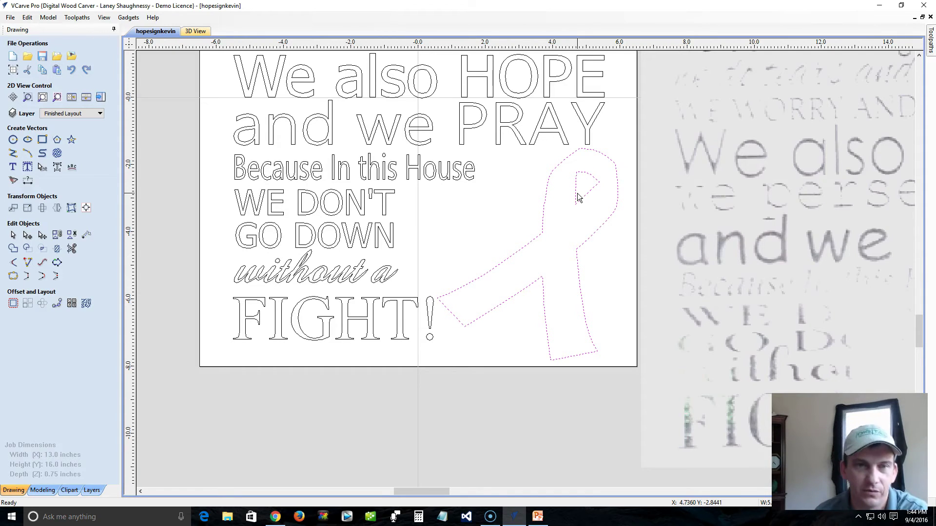
left_click(518, 201)
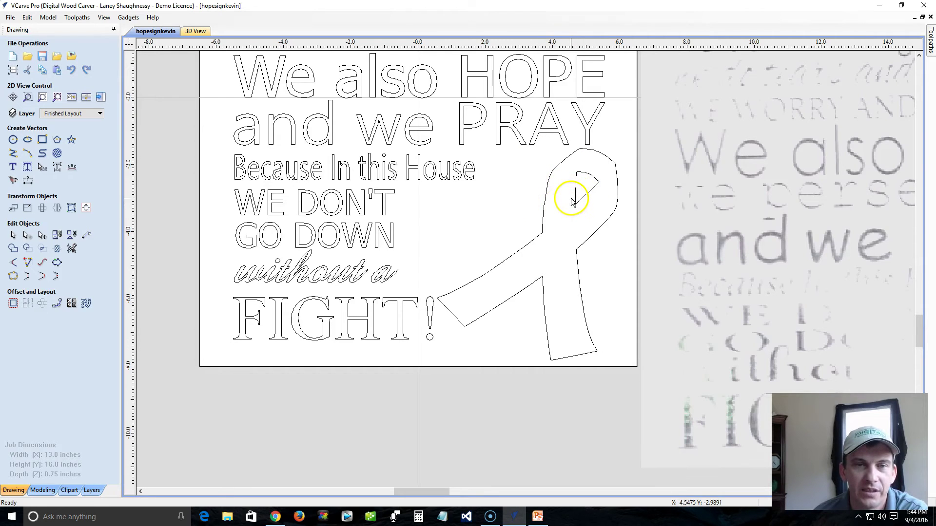
Try calculating a V-carve toolpath for the ribbon with the 60-degree 0.25" V-bit, cancel the calculation, and return to the drawing tools
left_click(545, 196)
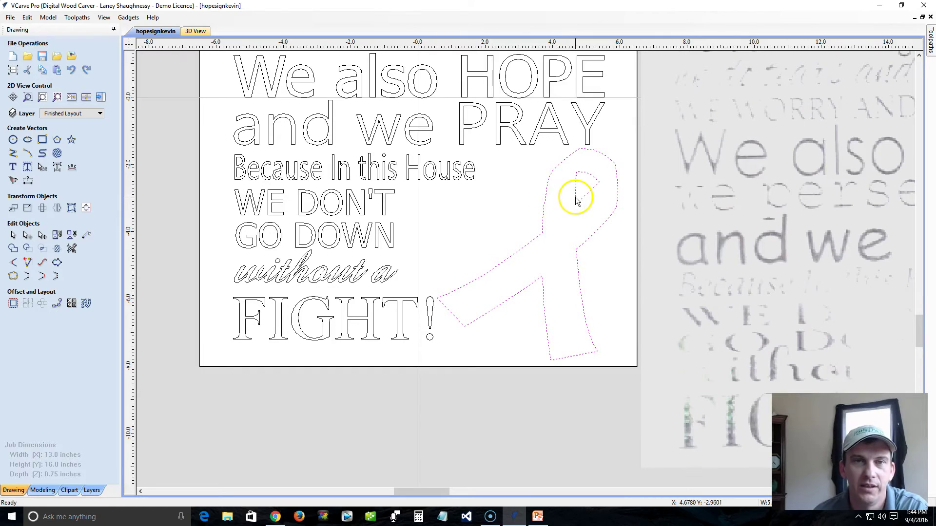
left_click(99, 99)
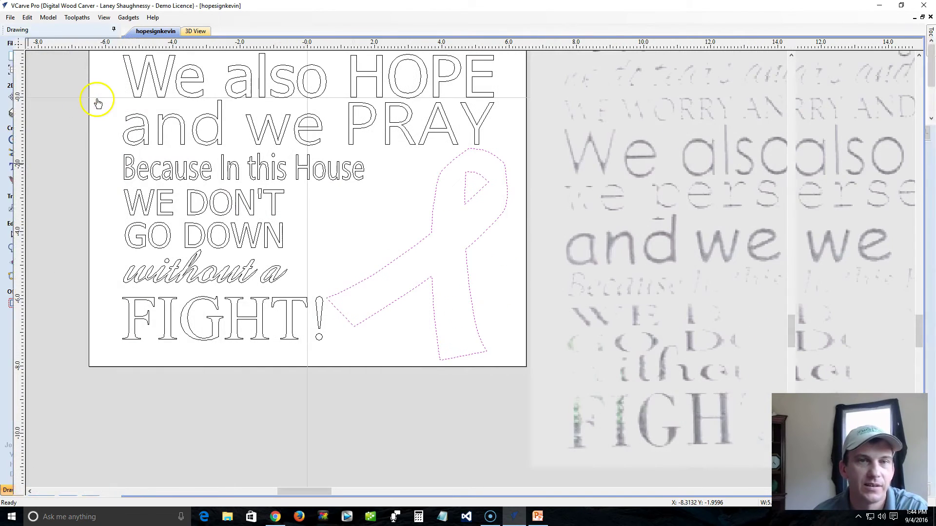
left_click(815, 105)
left_click(835, 86)
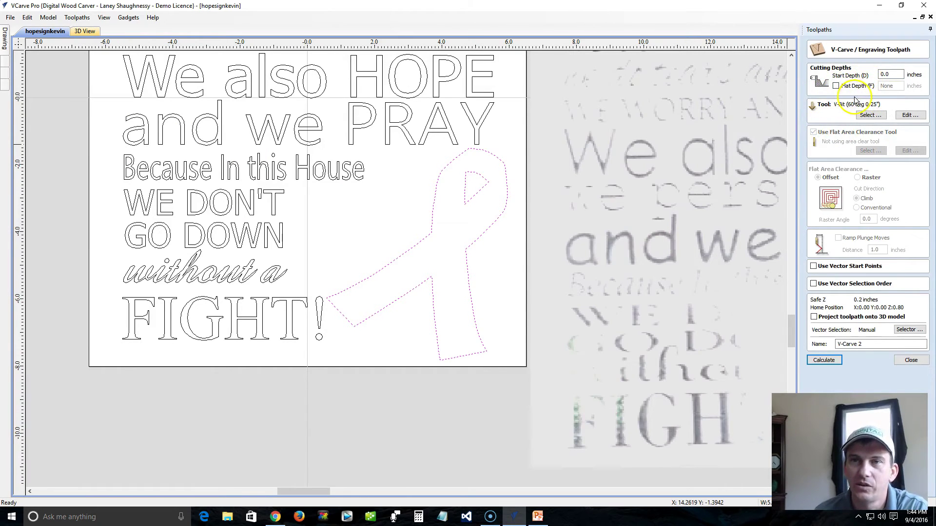
left_click(820, 360)
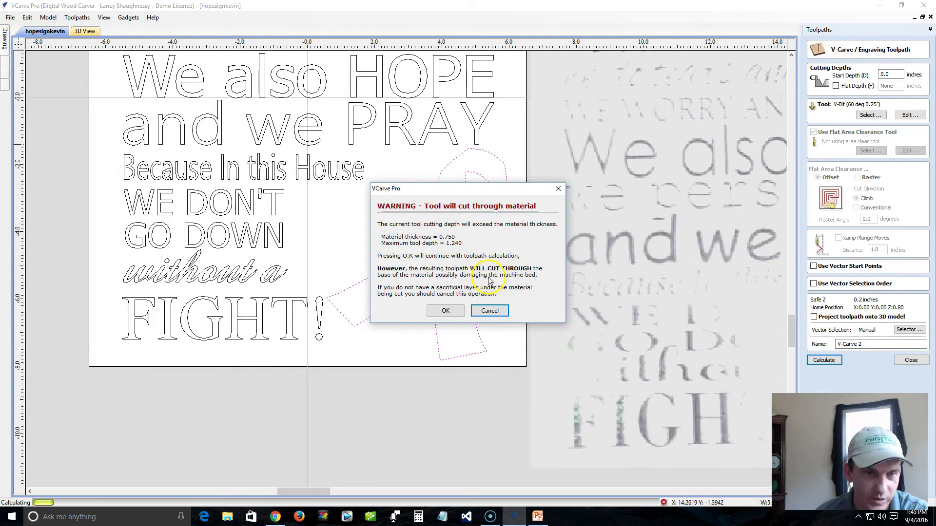
left_click(488, 311)
left_click(467, 273)
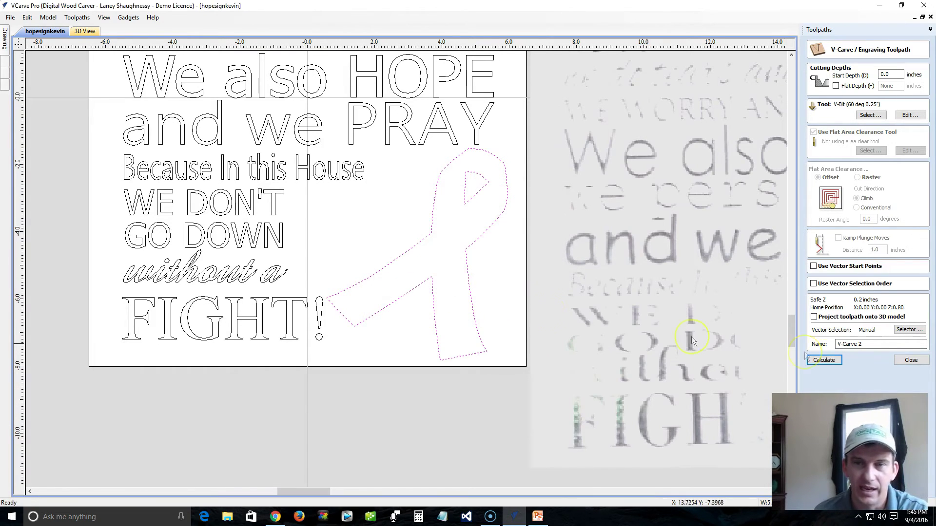
left_click(911, 360)
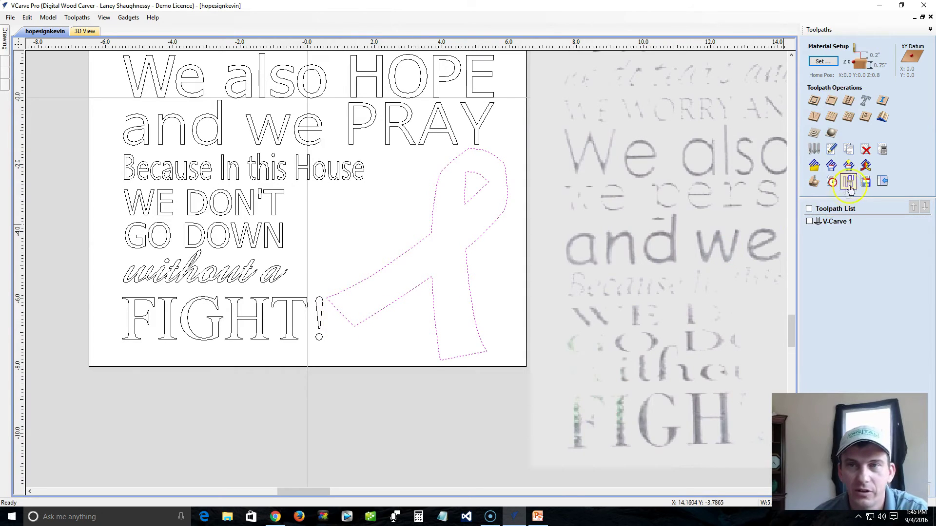
left_click(882, 182)
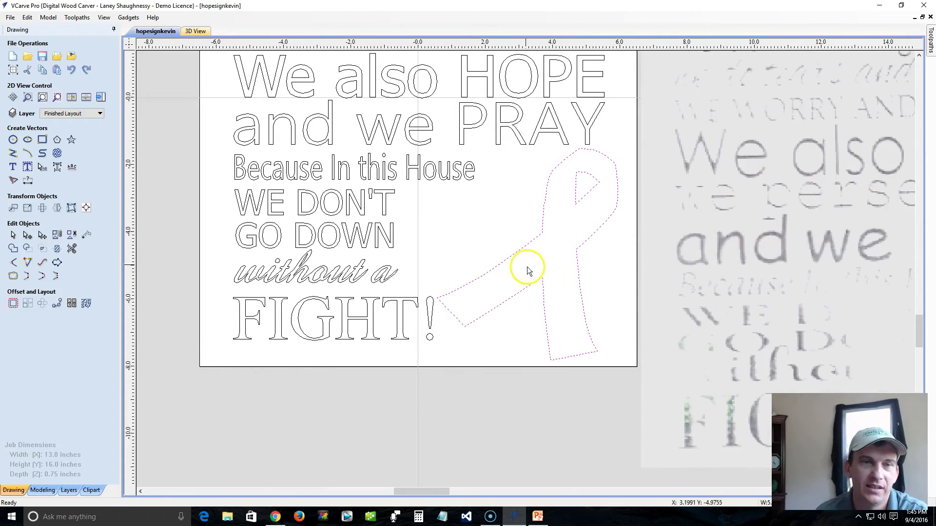
Offset the ribbon outlines inwards by 0.25 inches with sharp corners, keeping the originals and selecting the new vectors
left_click(13, 304)
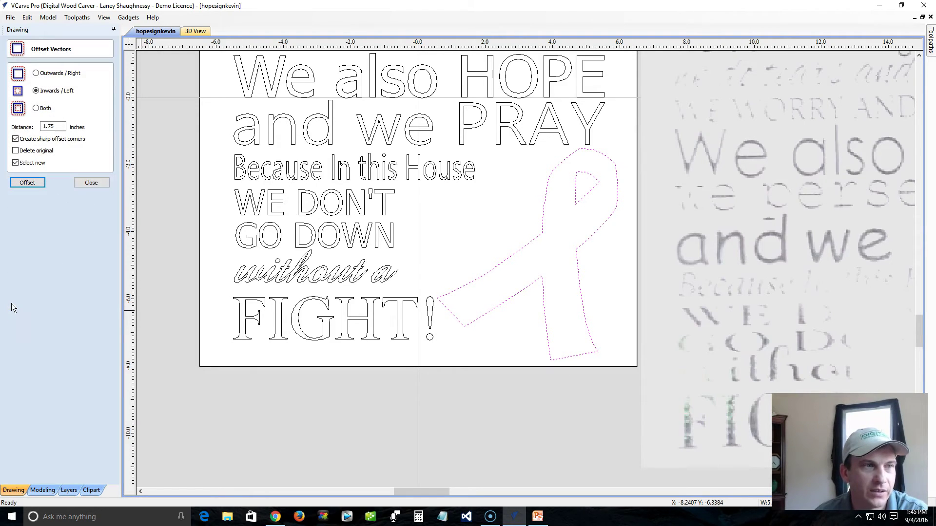
double_click(55, 126)
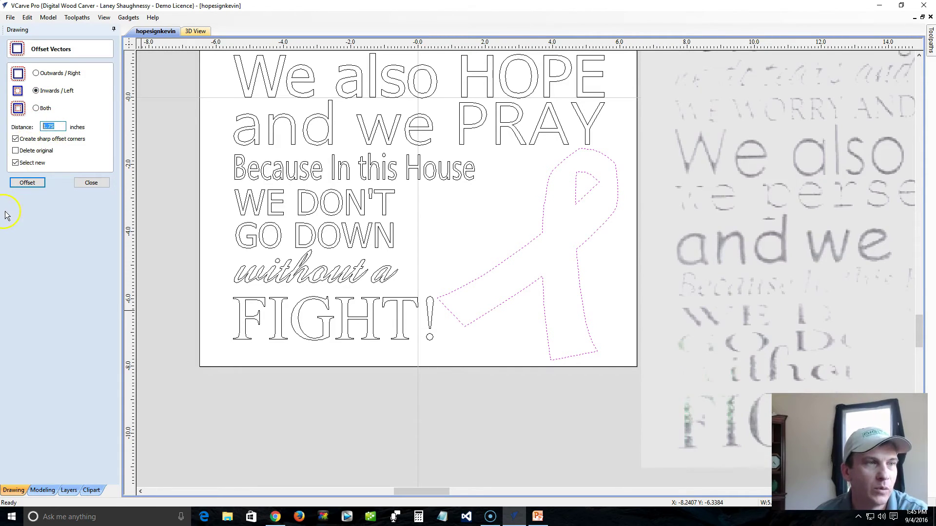
type(".2")
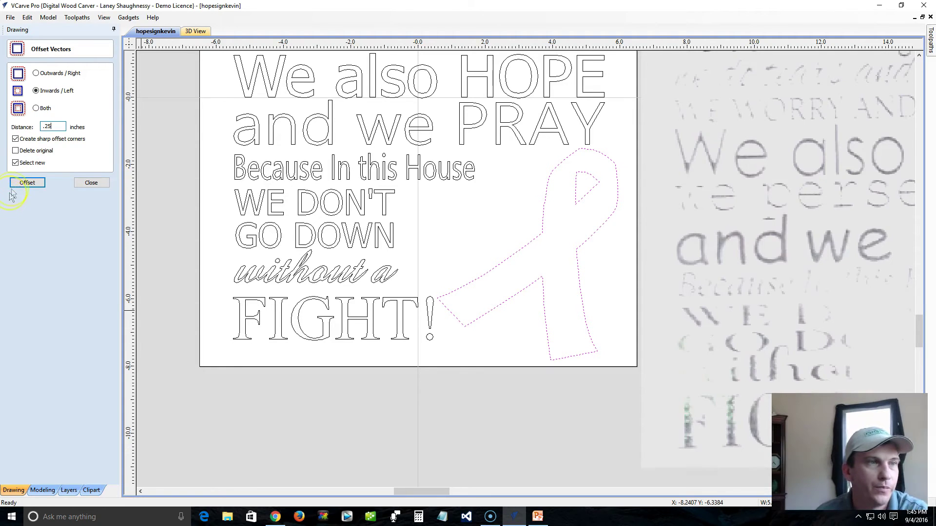
left_click(28, 183)
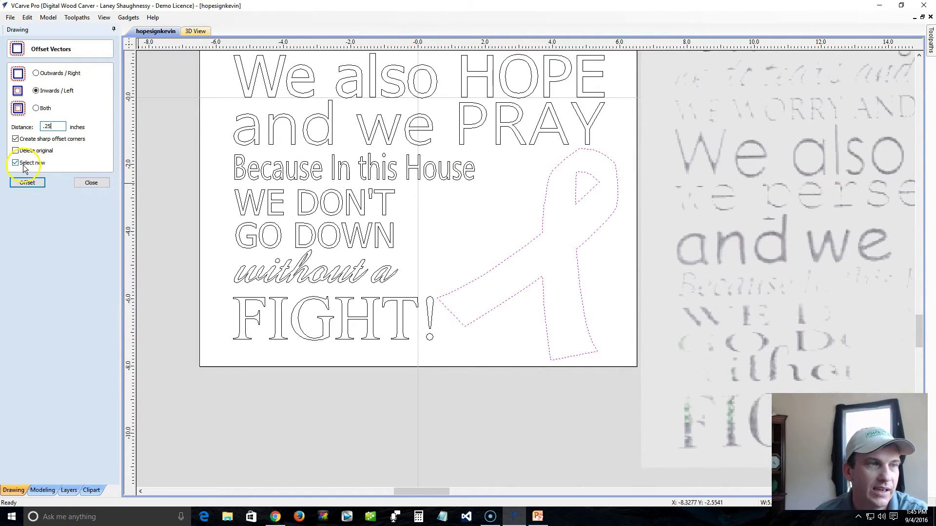
left_click(27, 183)
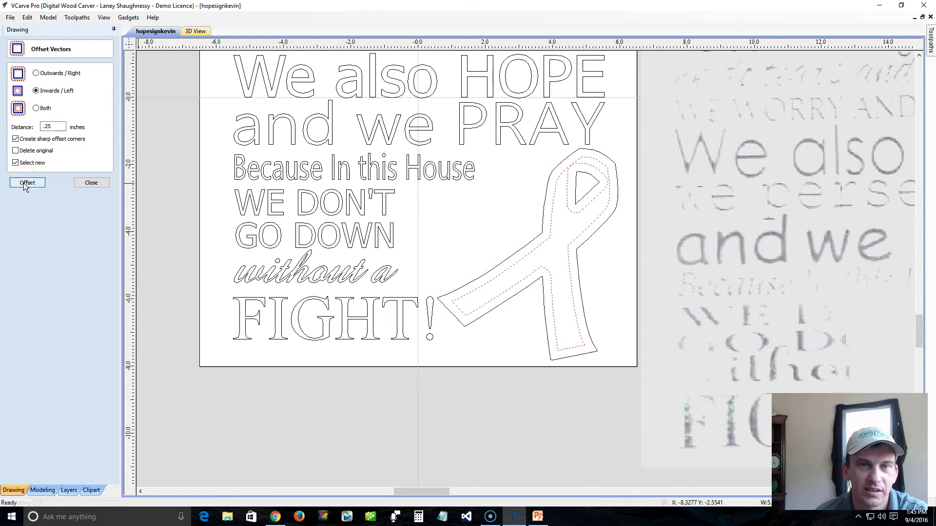
Undo the 0.25-inch ribbon offset and offset the ribbon outlines inwards by 0.125 inches instead, leaving the new vectors deselected
left_click(51, 128)
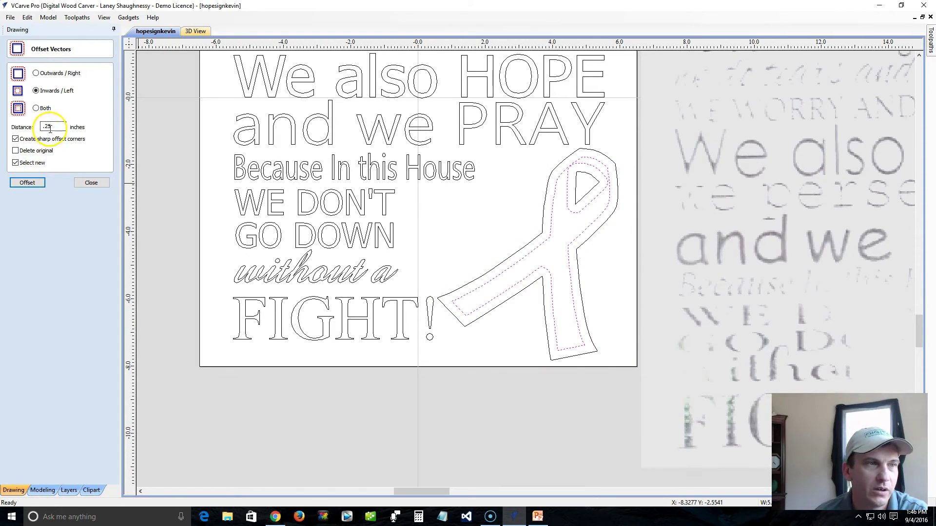
key("ctrl+z")
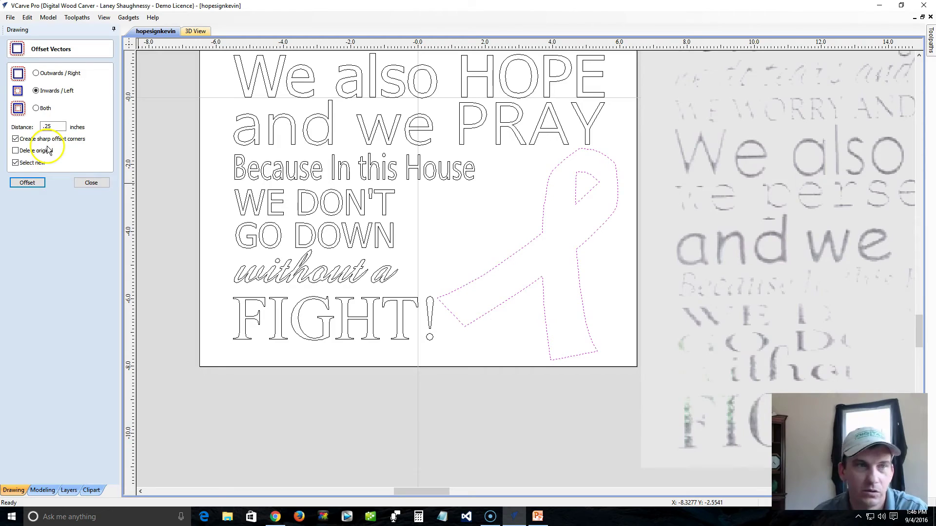
left_click_drag(54, 128, 23, 128)
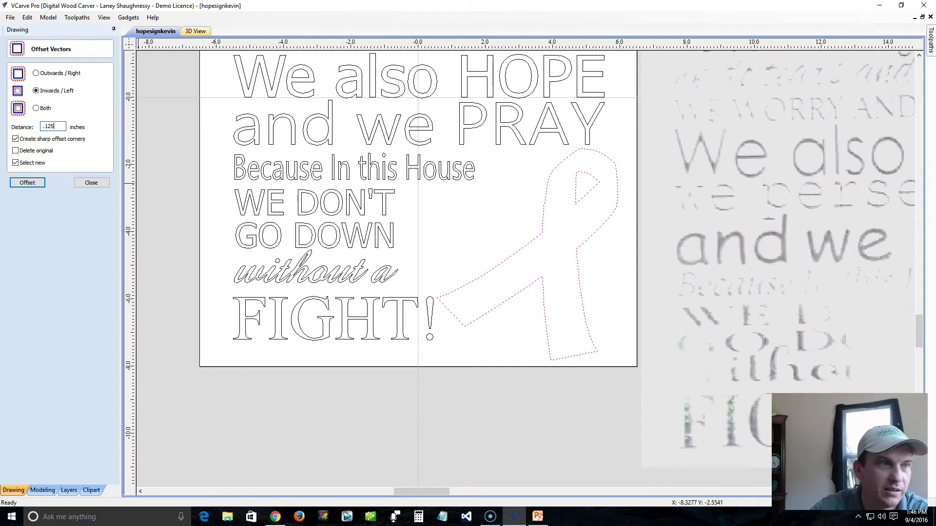
left_click(33, 181)
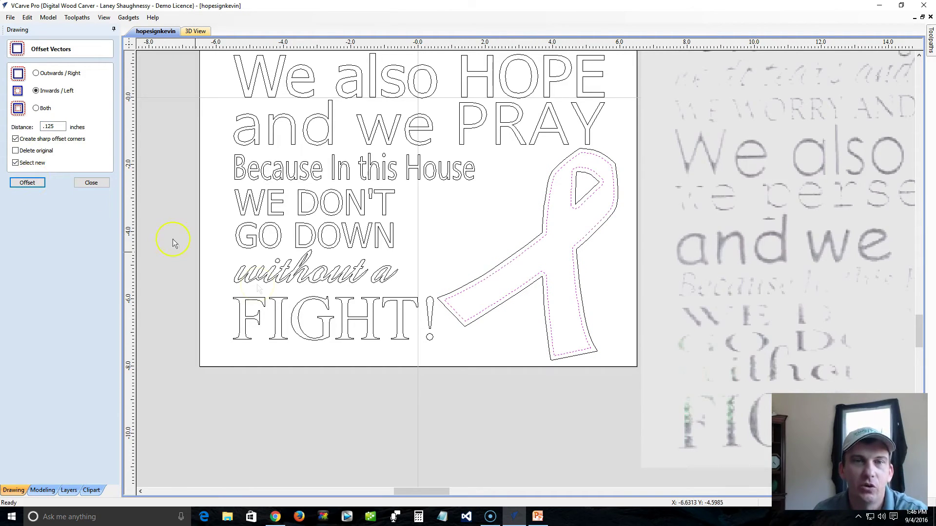
left_click(503, 208)
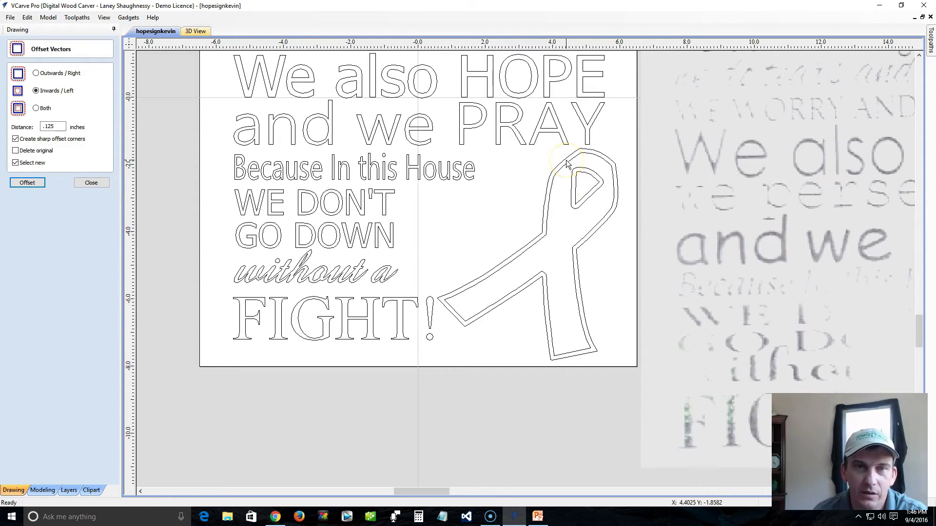
scroll(448, 233, "down", 2)
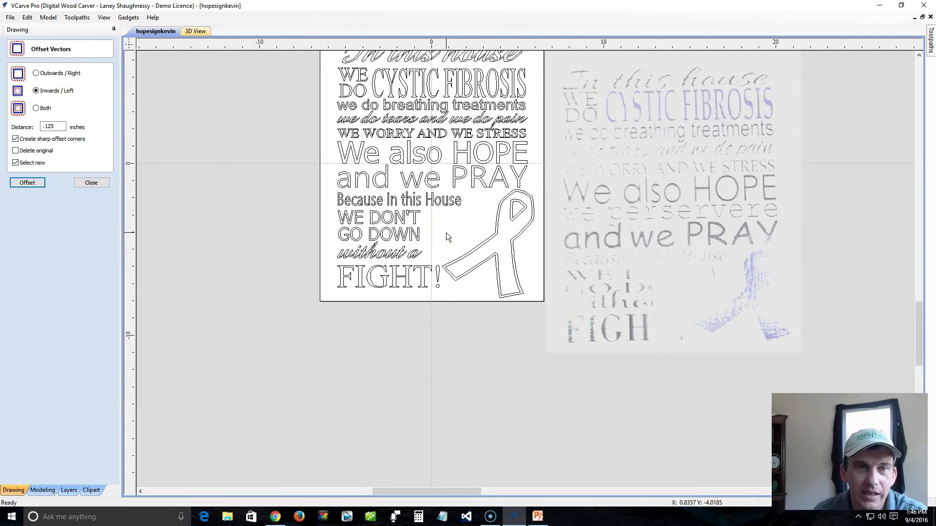
scroll(446, 233, "up", 3)
scroll(445, 232, "down", 1)
scroll(446, 233, "up", 1)
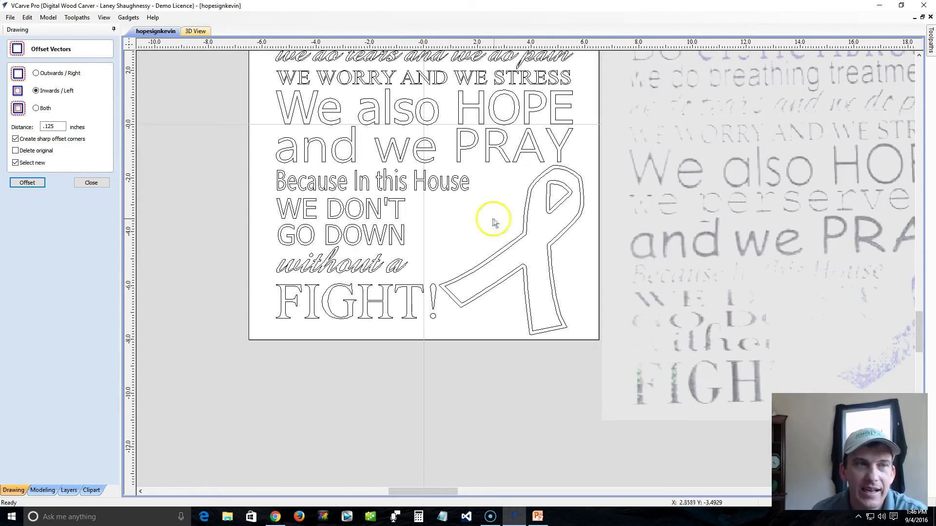
left_click(92, 183)
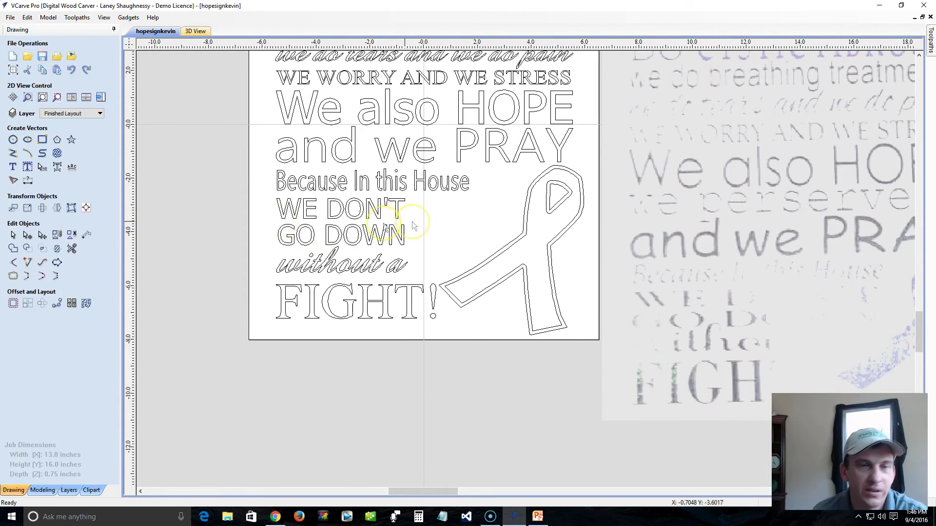
Compare the finished layout with the reference photo, hide the Sample img layer, and fit the whole board in view
scroll(537, 233, "down", 2)
scroll(519, 226, "up", 1)
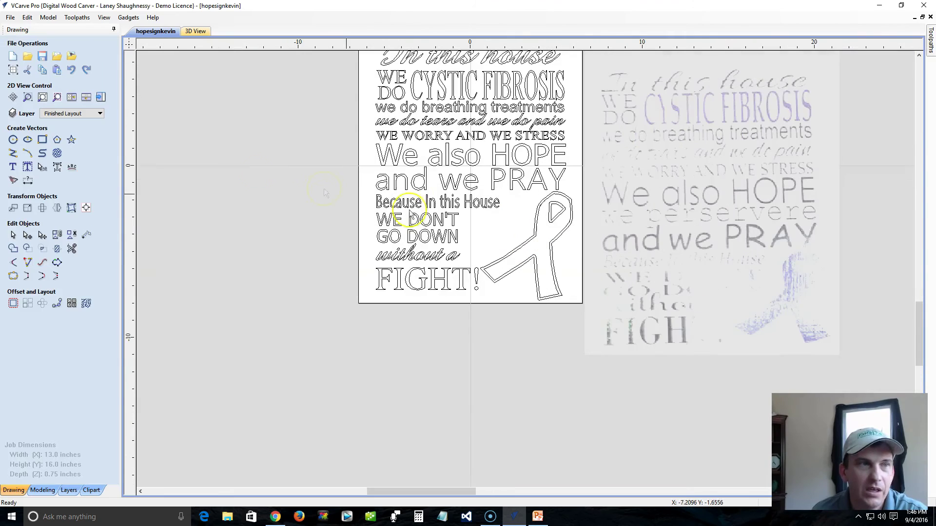
left_click(42, 97)
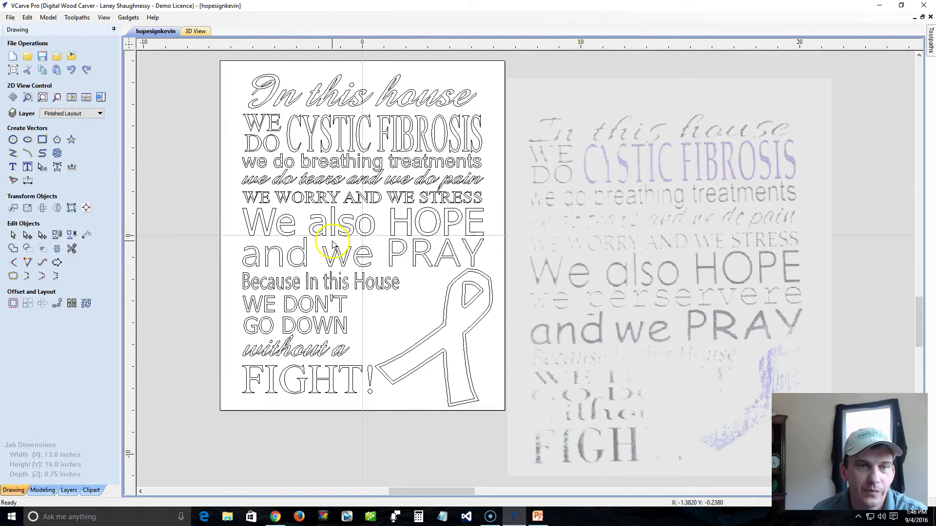
left_click(595, 242)
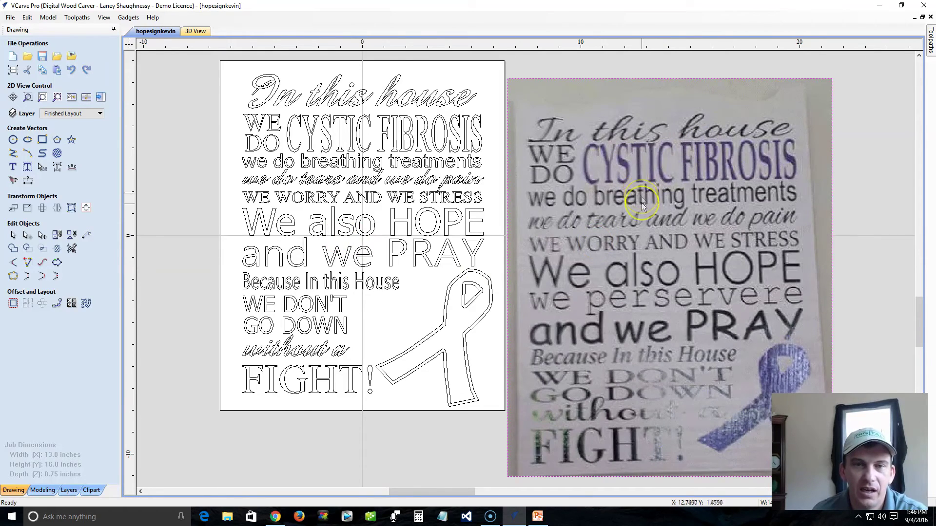
scroll(641, 206, "down", 2)
scroll(641, 205, "up", 1)
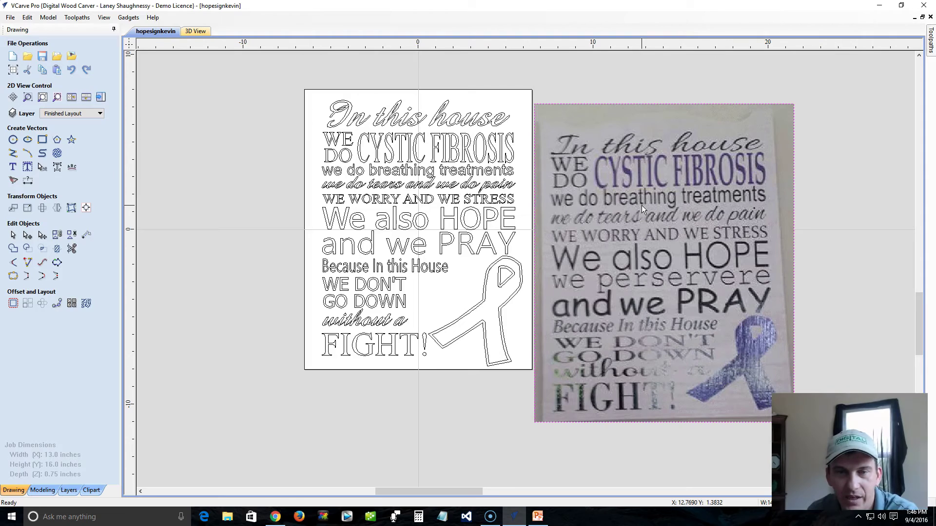
left_click(93, 115)
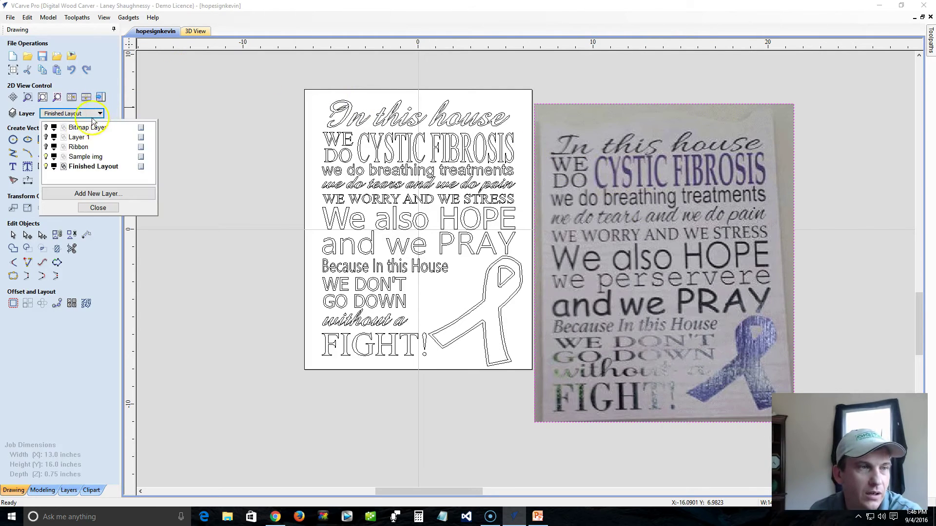
left_click(46, 156)
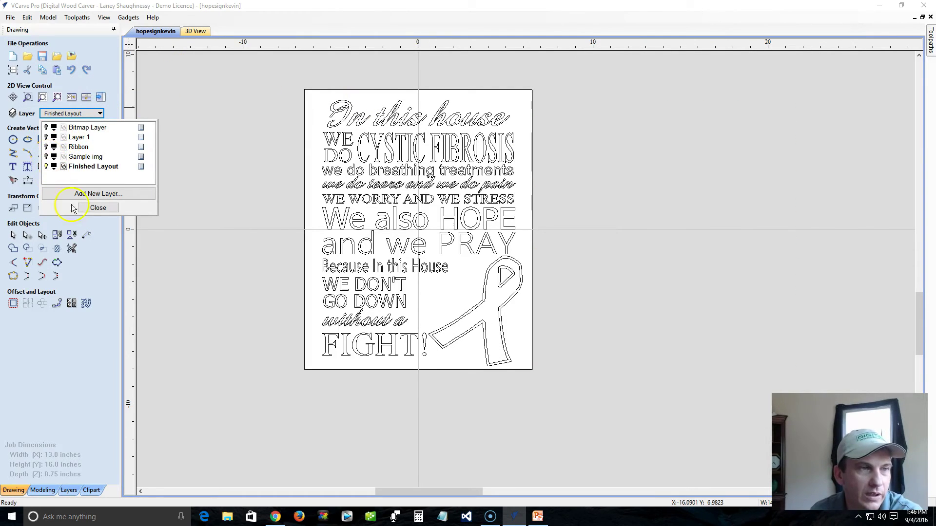
left_click(98, 207)
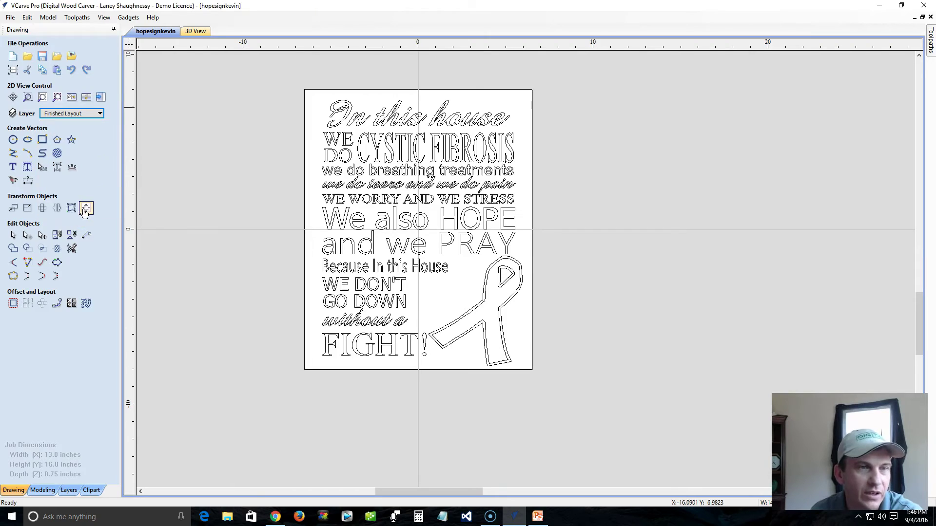
left_click(42, 97)
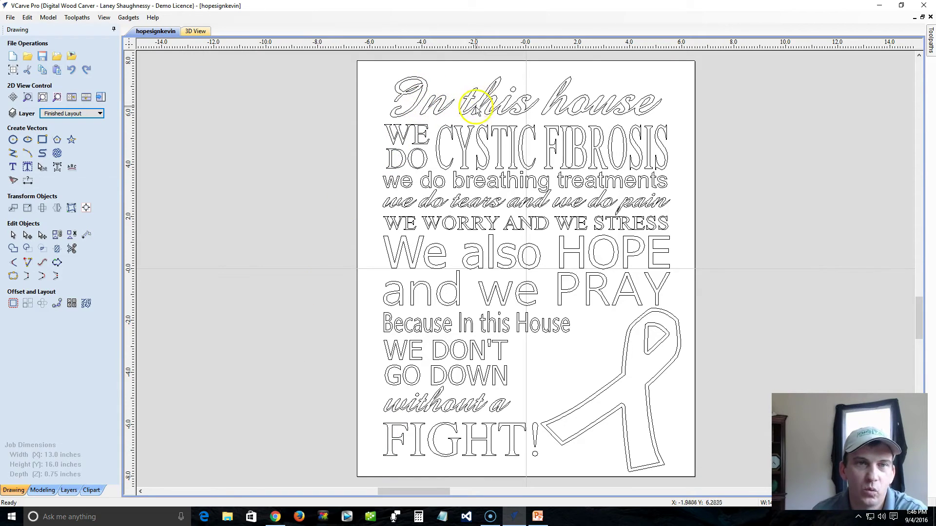
Switch to the toolpath operations and select all vectors on the board, both the lettering and the ribbon outlines
left_click(627, 332)
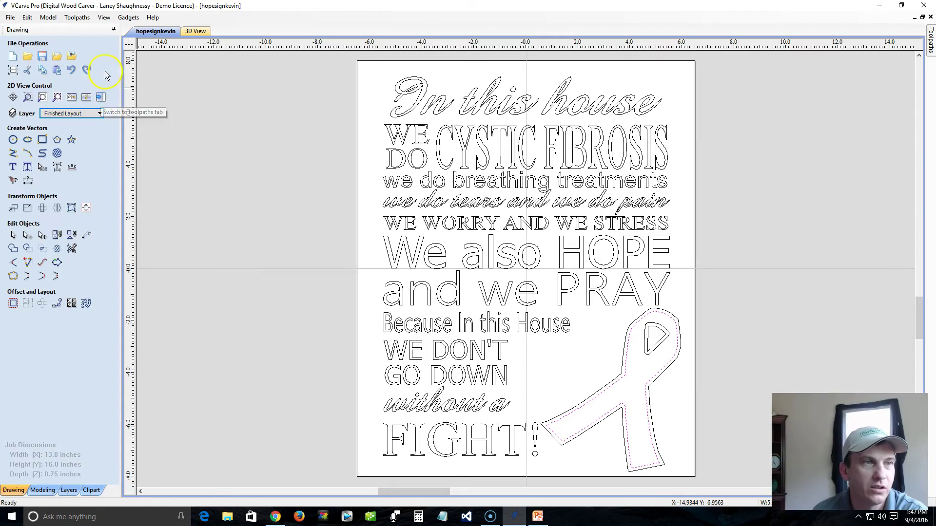
left_click(102, 98)
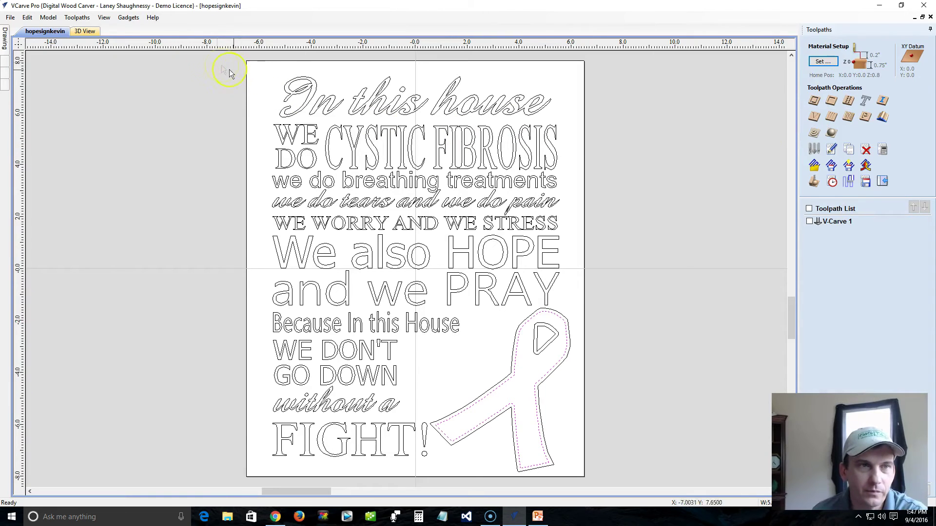
left_click_drag(168, 56, 607, 490)
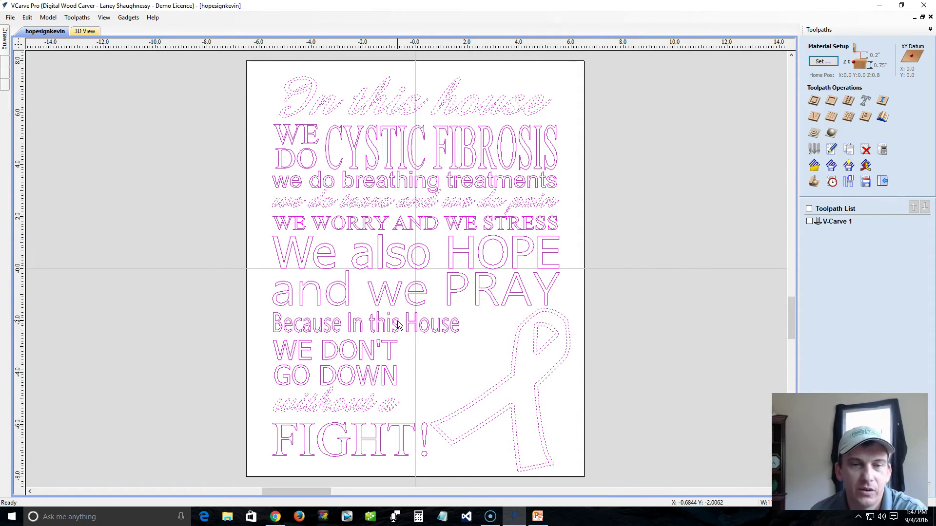
left_click(599, 280)
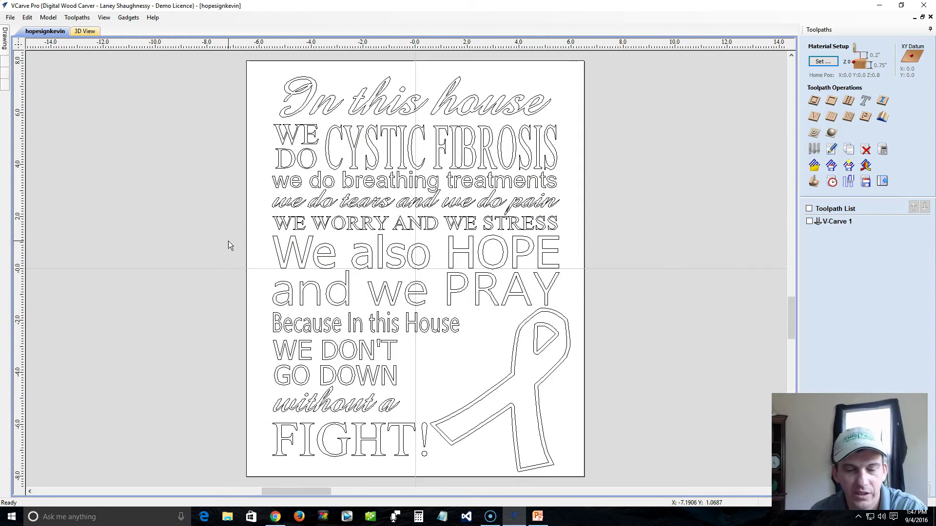
key("ctrl+a")
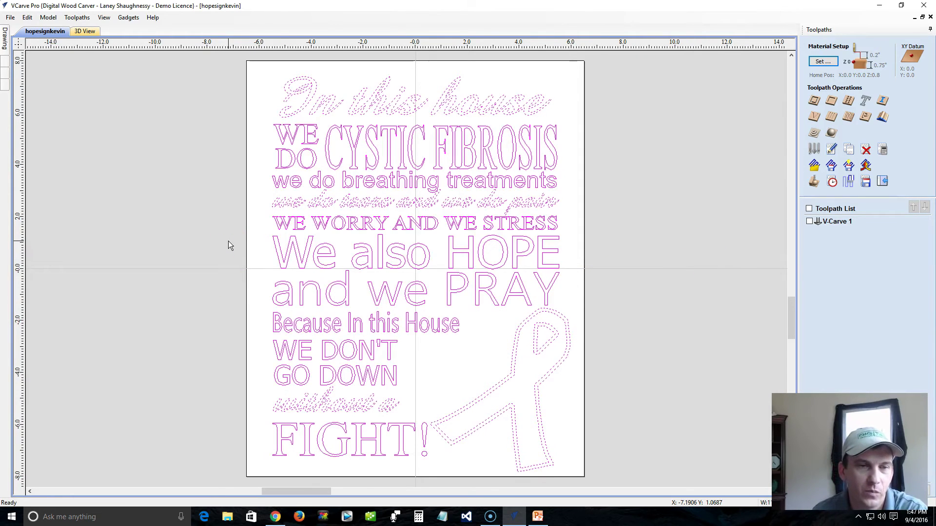
left_click(231, 238)
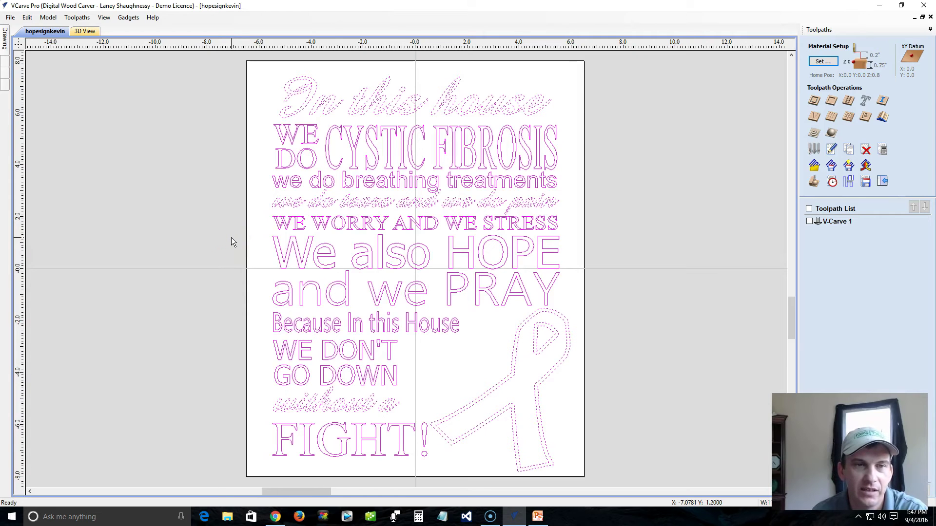
left_click(240, 192)
right_click(258, 197)
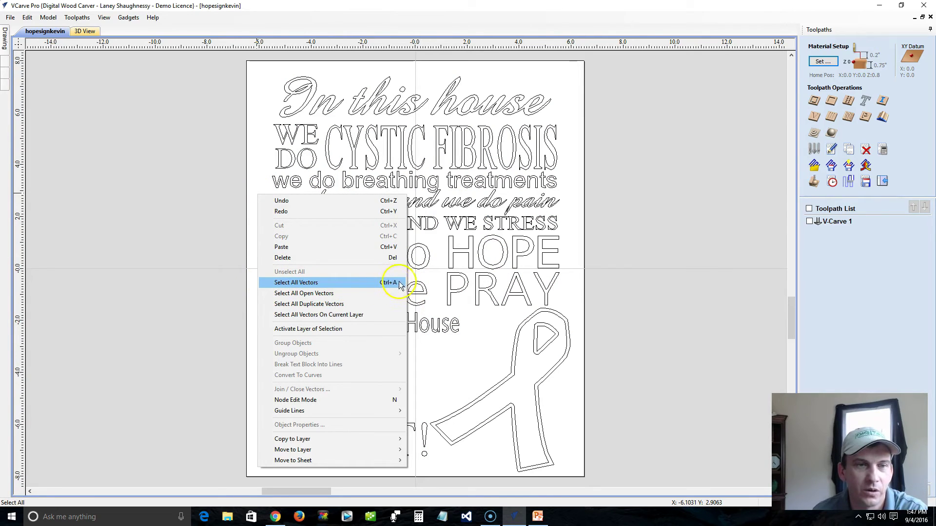
left_click(308, 284)
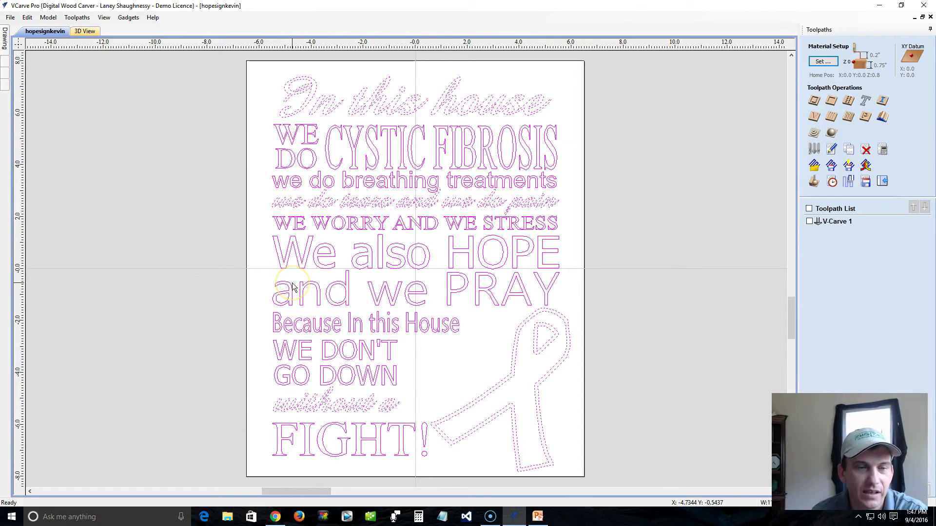
scroll(641, 263, "down", 2)
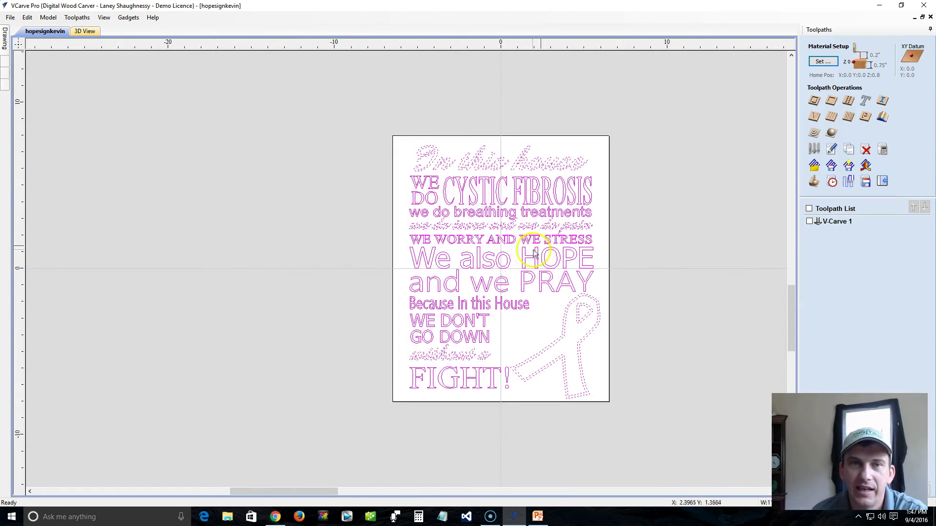
scroll(531, 257, "up", 1)
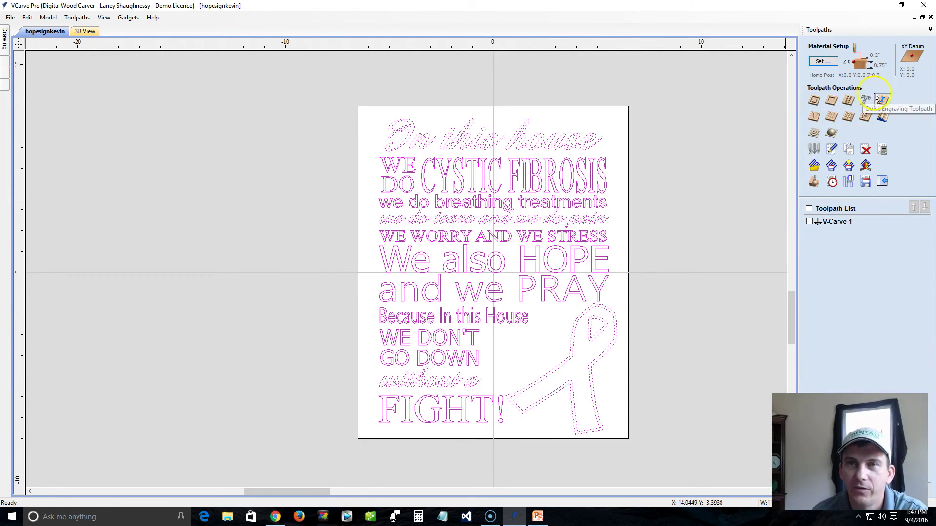
Start a V-carve toolpath for the selected vectors, turn off the flat depth, and set the start depth to 0 inches
left_click(814, 117)
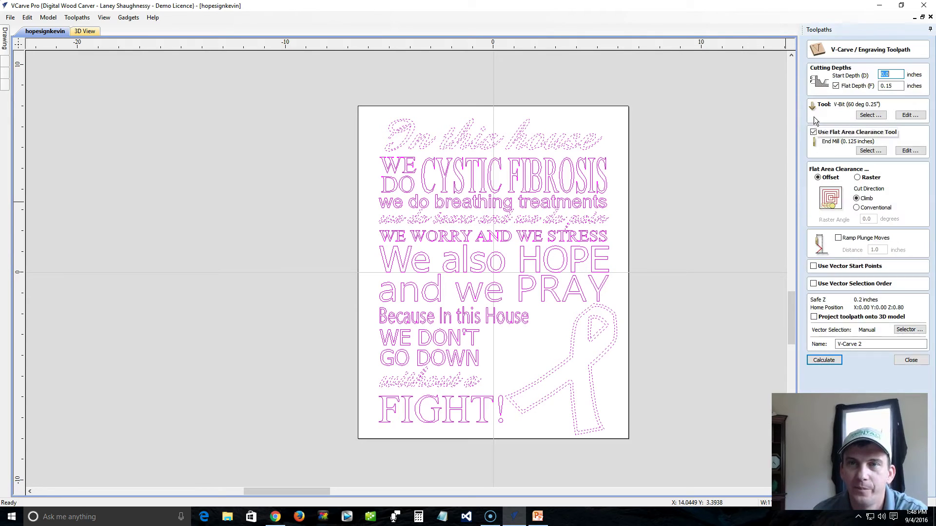
left_click(836, 87)
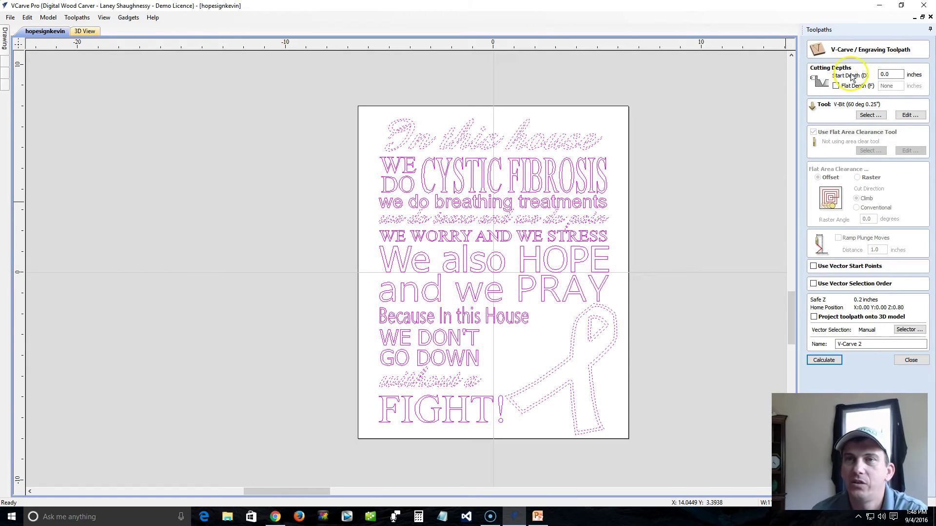
left_click(892, 74)
double_click(892, 74)
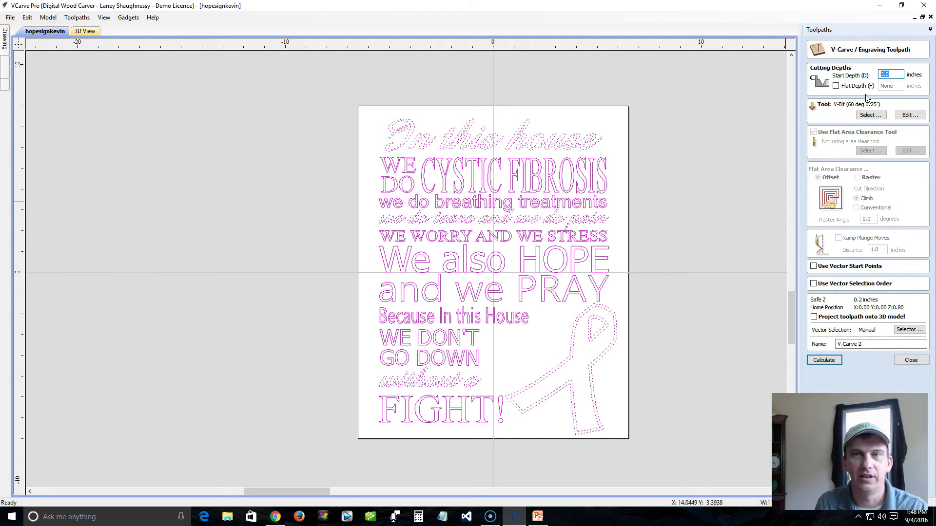
type(".0")
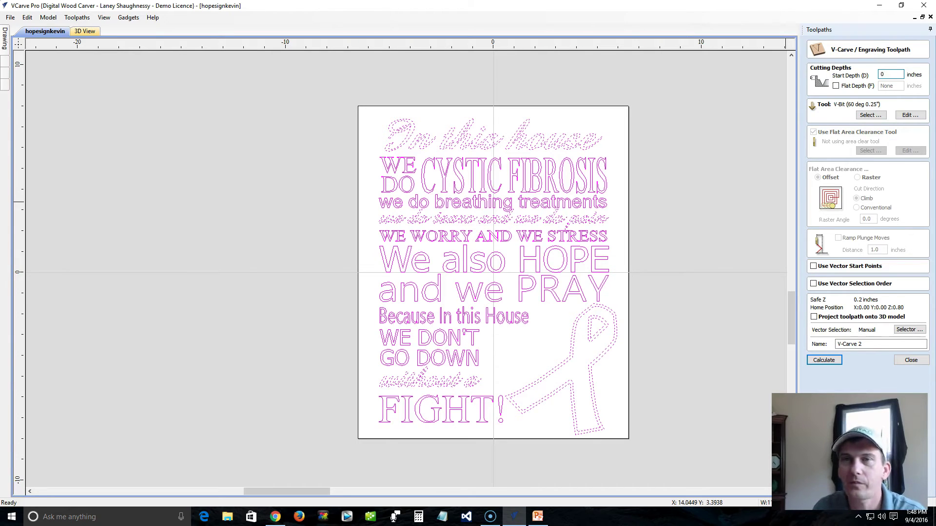
Enable the toolpath's flat depth at 0.15 inches and turn off the flat area clearance tool
left_click(836, 87)
left_click(836, 86)
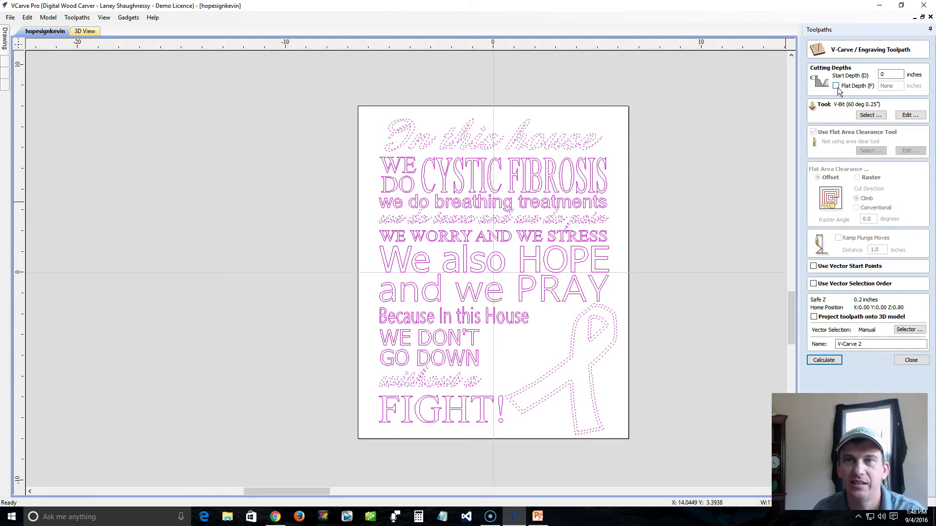
left_click(836, 86)
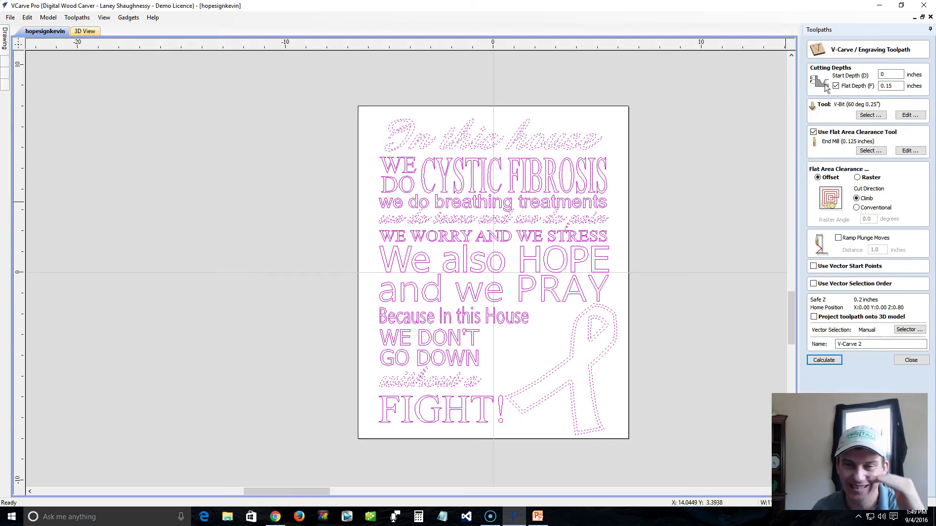
double_click(888, 86)
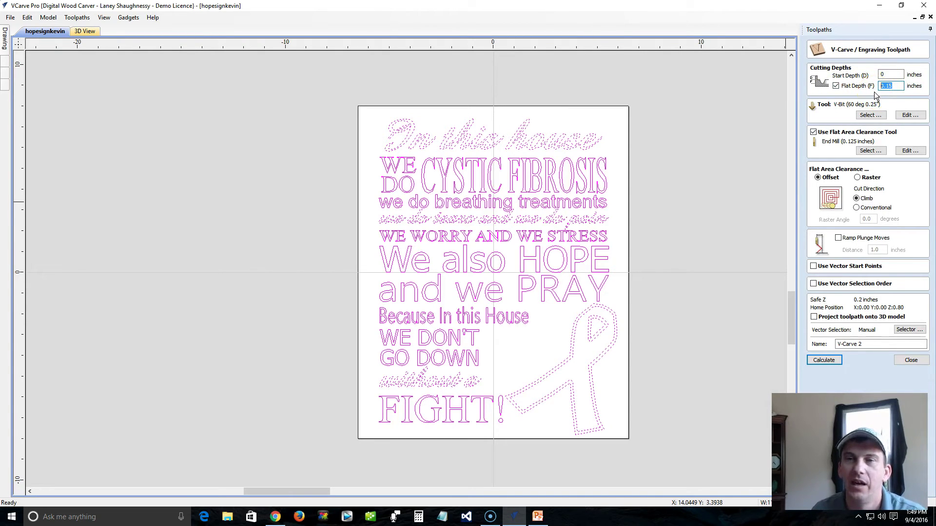
left_click(813, 133)
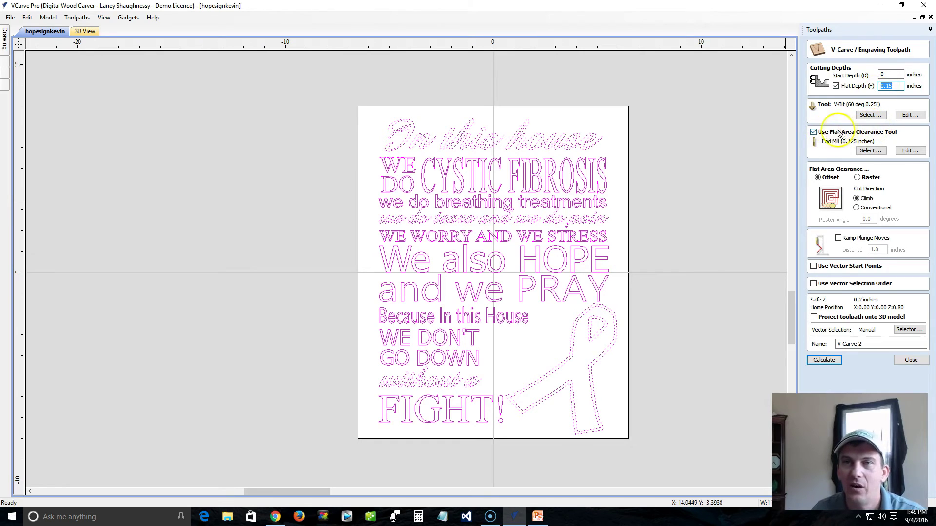
left_click(814, 134)
left_click(813, 133)
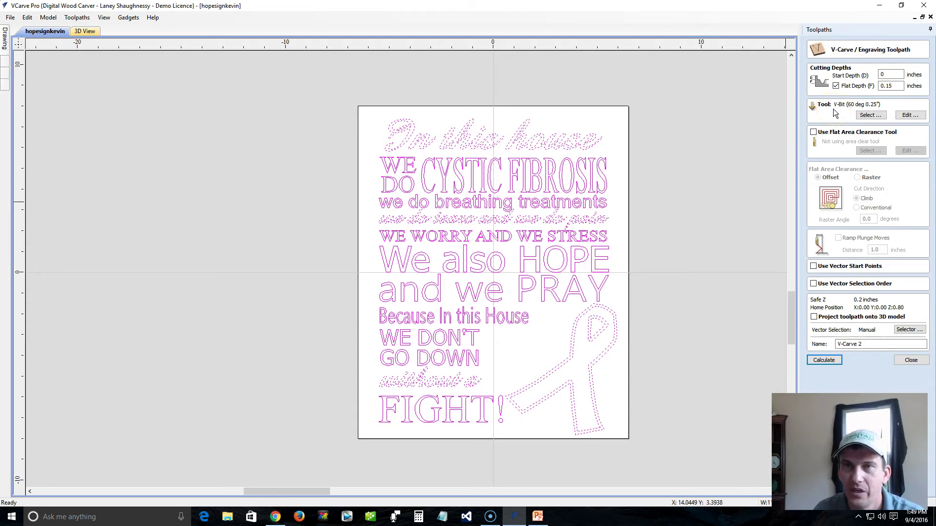
Turn off the V-carve toolpath's flat depth and set the start depth to 0 inches
left_click(836, 86)
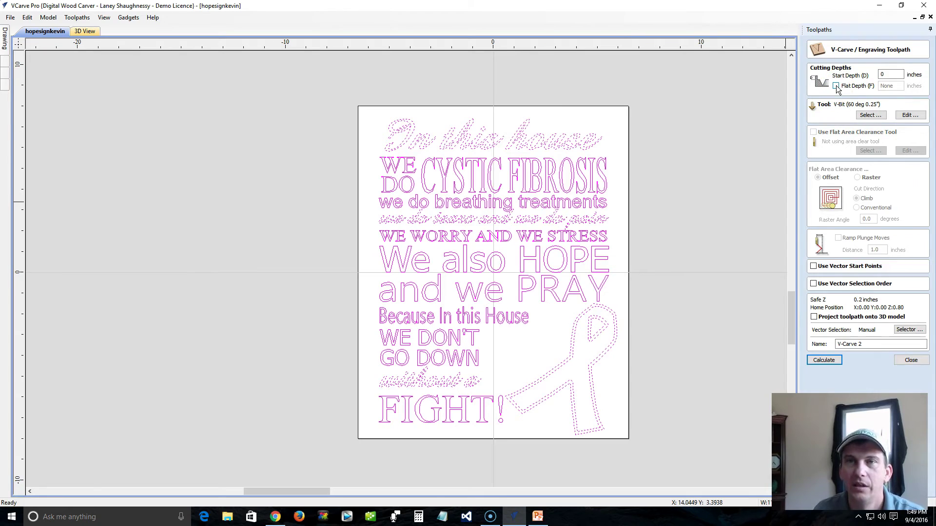
left_click(890, 75)
type("00")
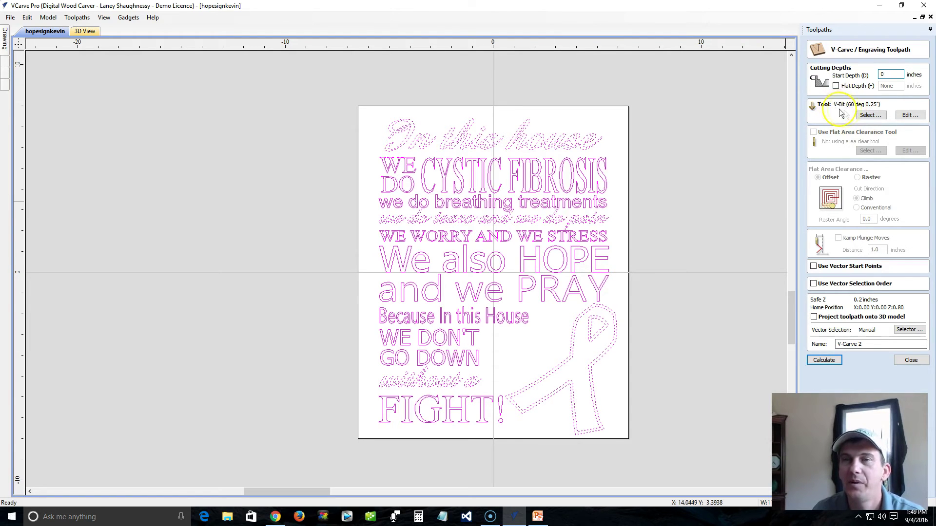
Choose the V-Bit (60 deg 0.25") from the tool database as the V-carve cutting tool
left_click(869, 116)
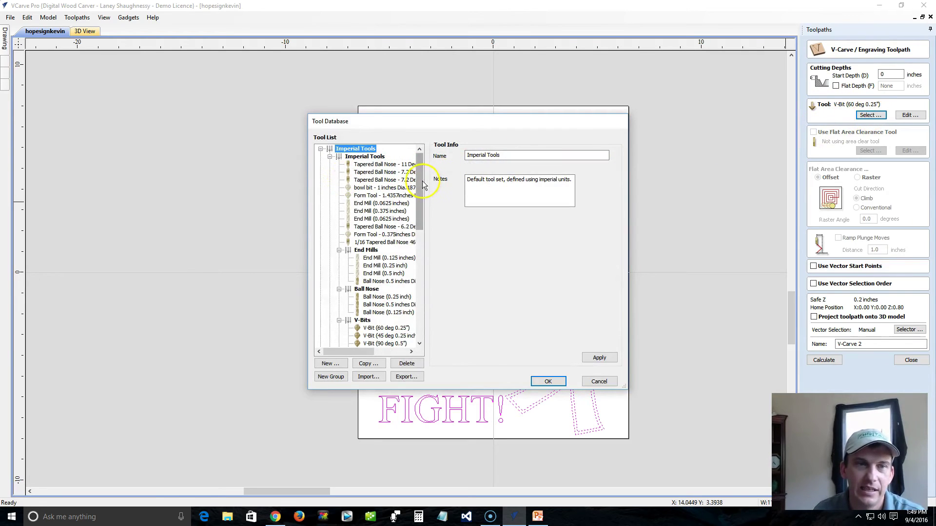
scroll(404, 214, "down", 4)
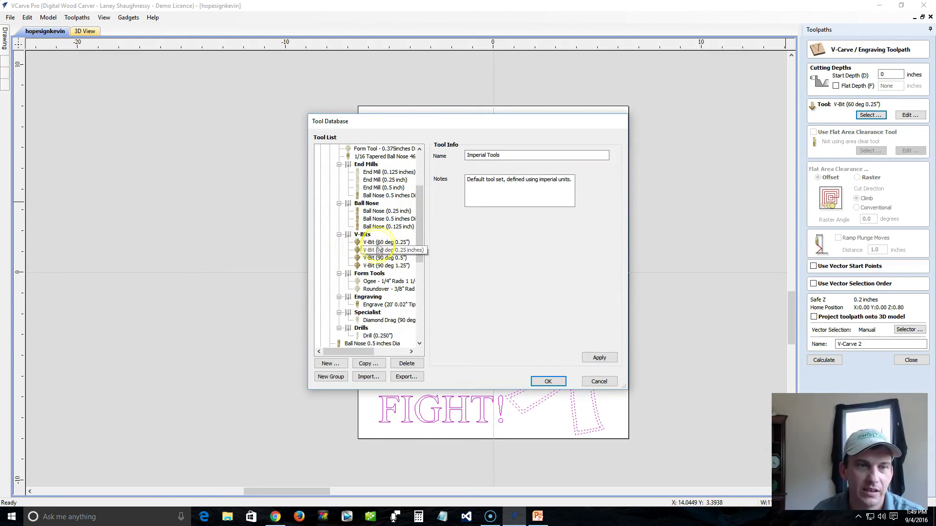
left_click(382, 258)
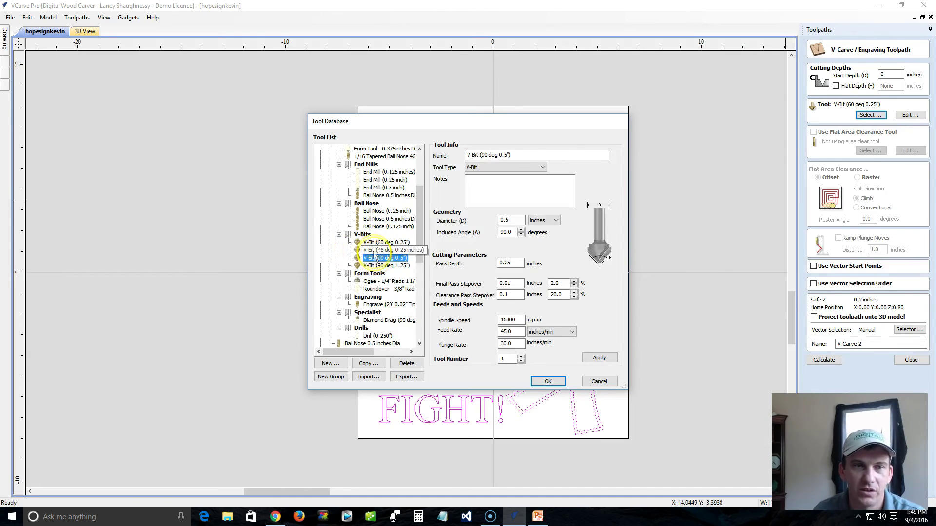
left_click(386, 242)
left_click(548, 381)
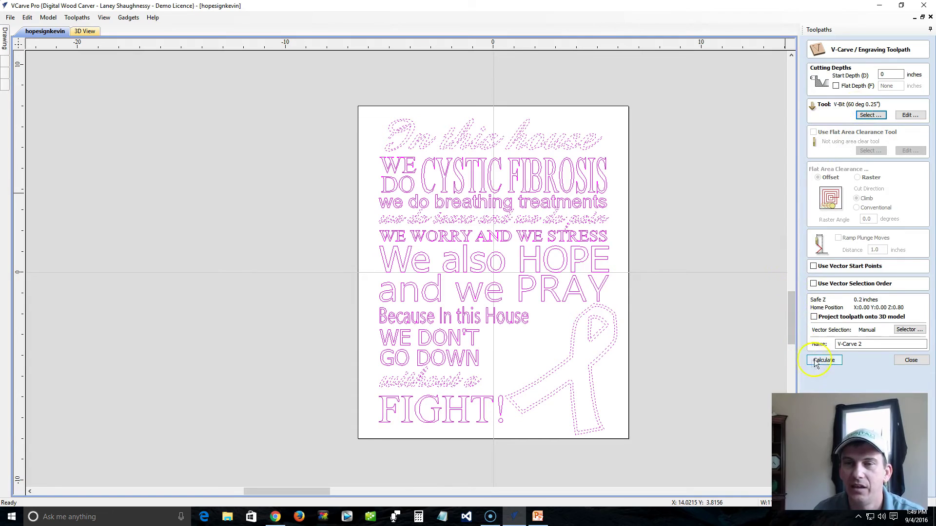
Name the V-carve toolpath "Final Sign" and calculate it
left_click(857, 345)
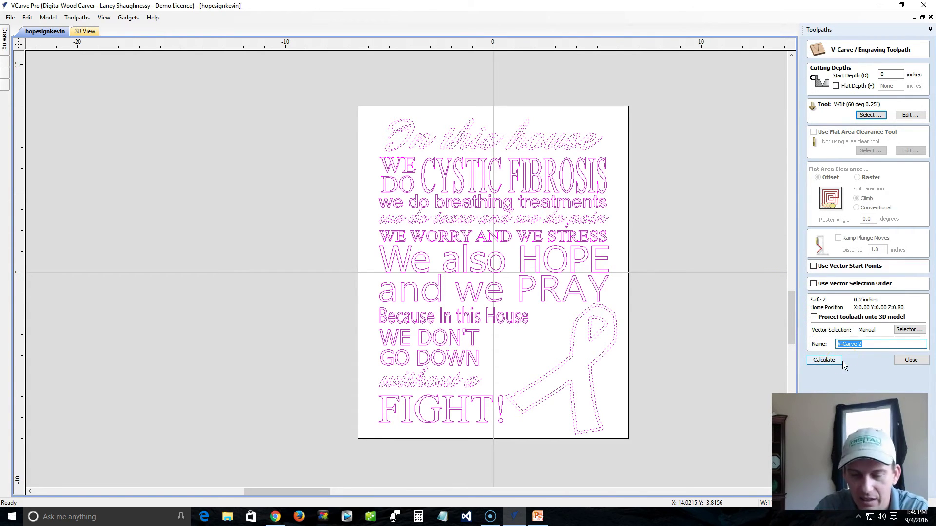
type("Final")
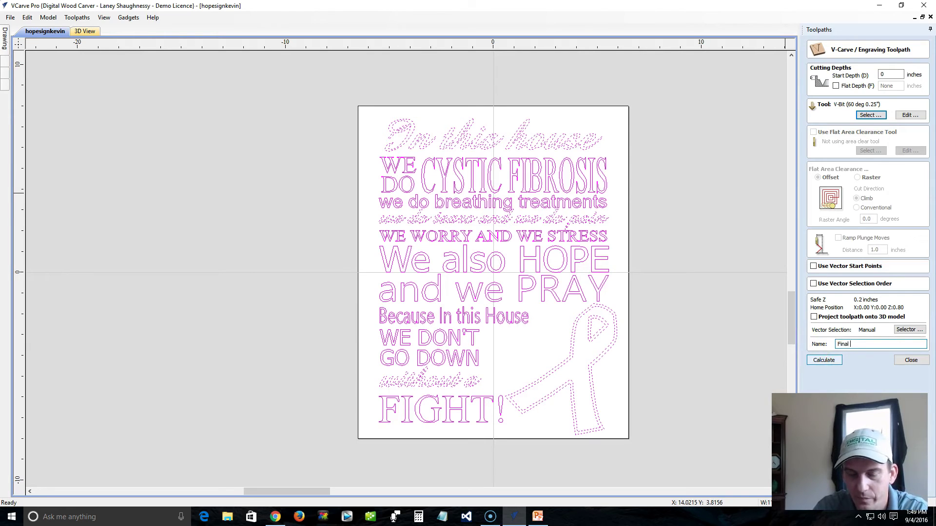
type(" Sign")
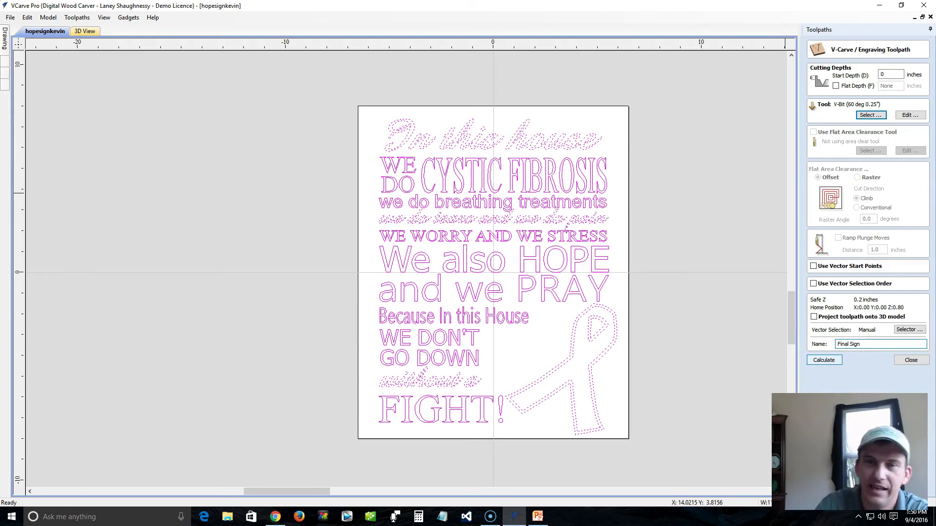
left_click(824, 361)
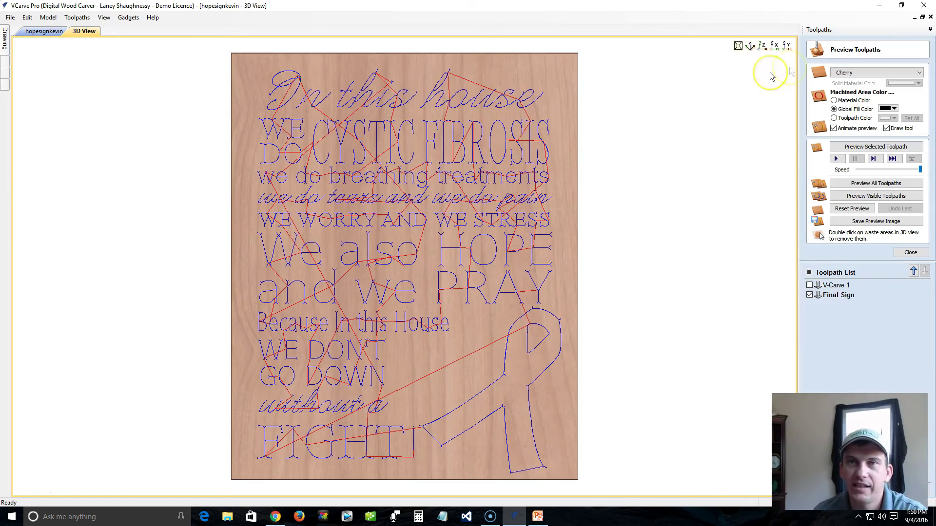
Select the Final Sign toolpath as the one to preview on the 3D board
left_click(749, 46)
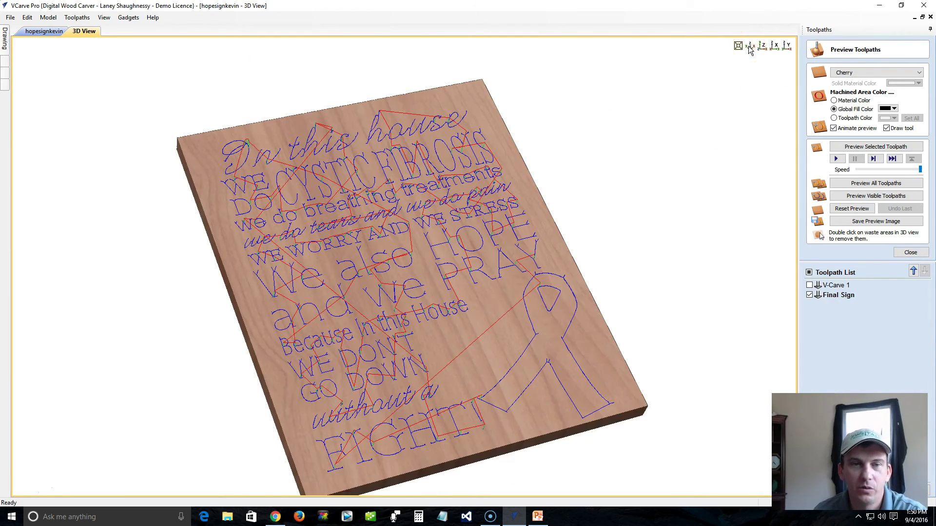
left_click_drag(495, 403, 400, 422)
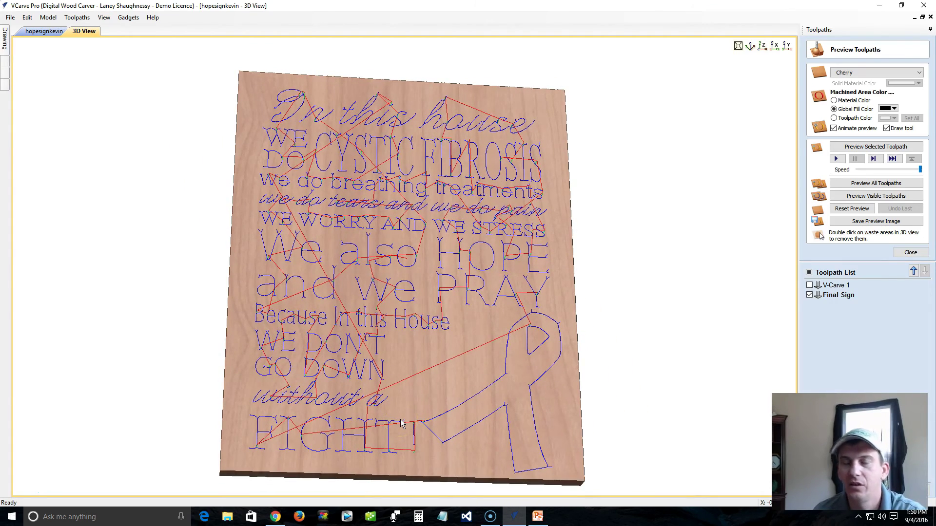
left_click_drag(401, 423, 408, 418)
left_click(585, 165)
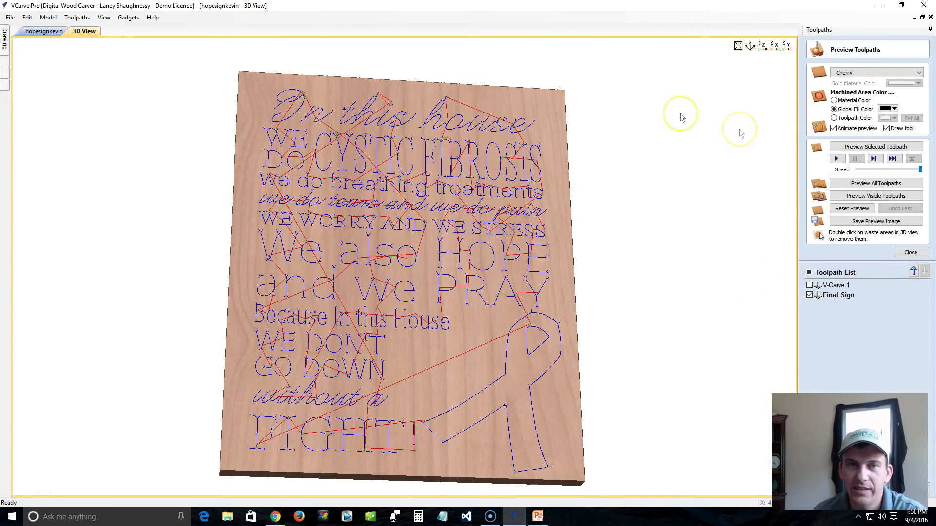
left_click(873, 151)
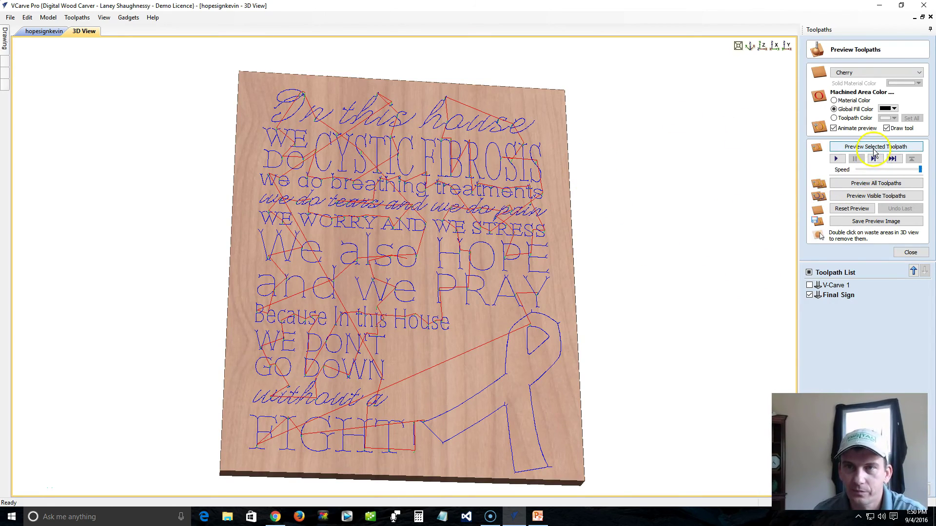
left_click(855, 149)
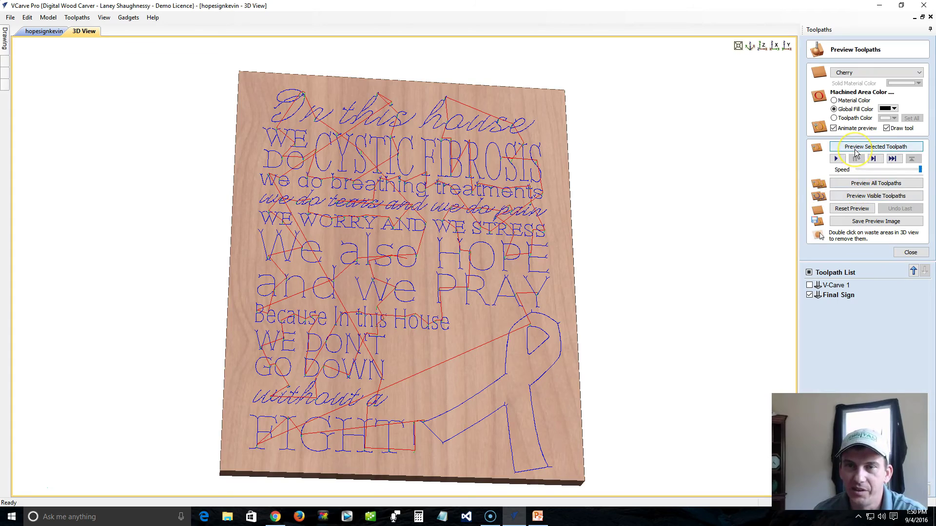
left_click(813, 296)
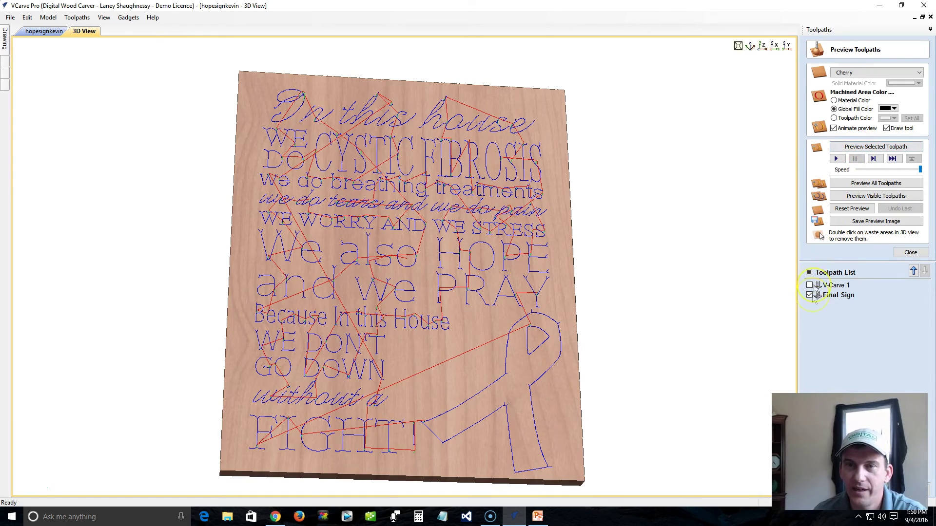
left_click(842, 296)
left_click(849, 184)
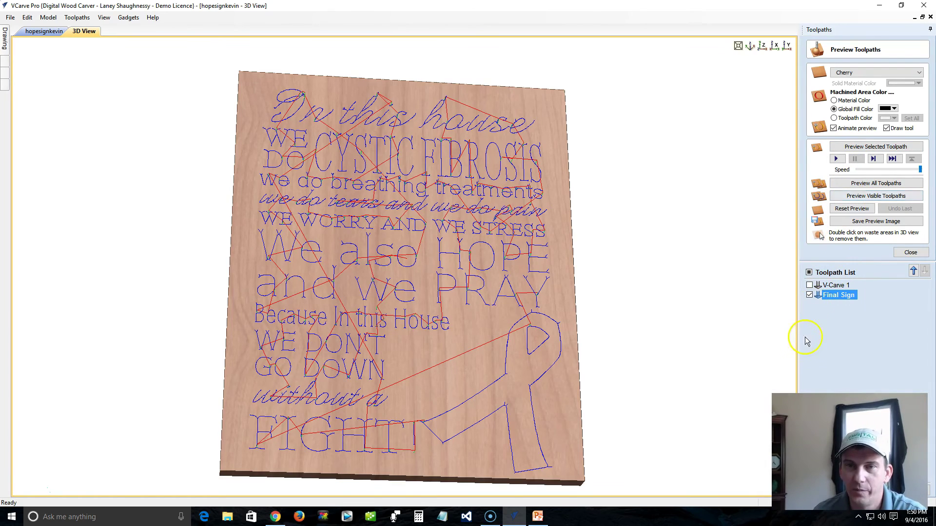
left_click(809, 295)
left_click(809, 295)
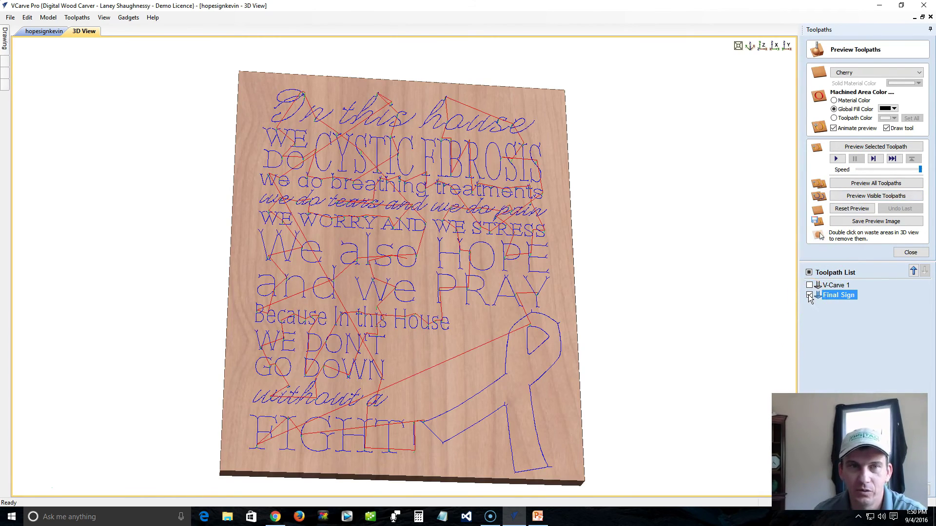
left_click(849, 207)
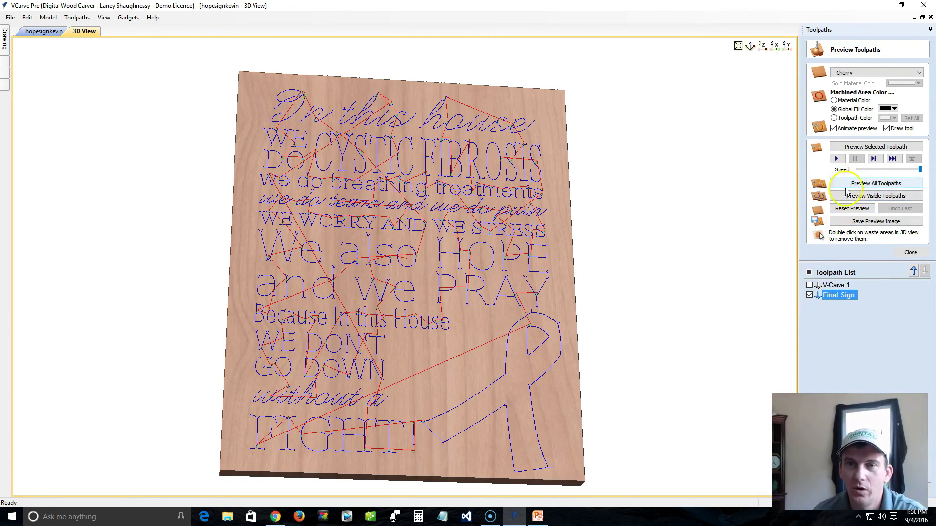
left_click(833, 294)
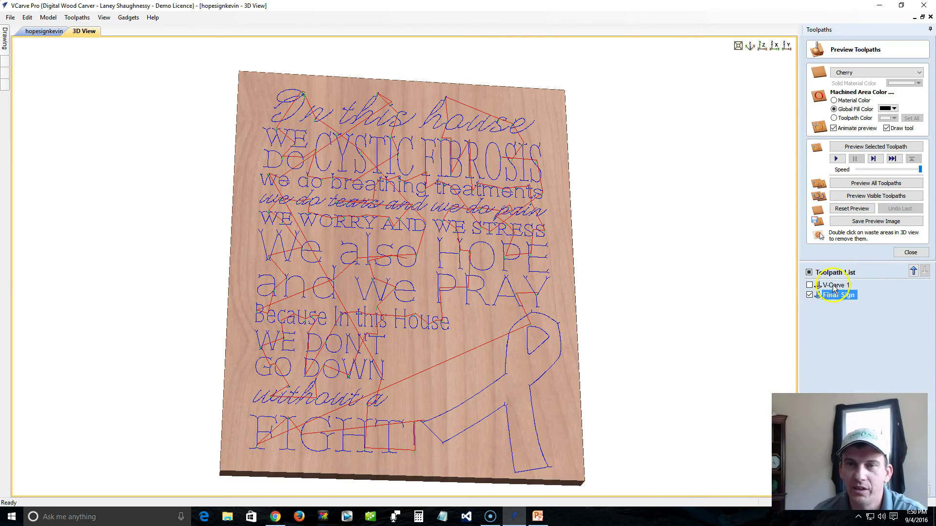
left_click(856, 184)
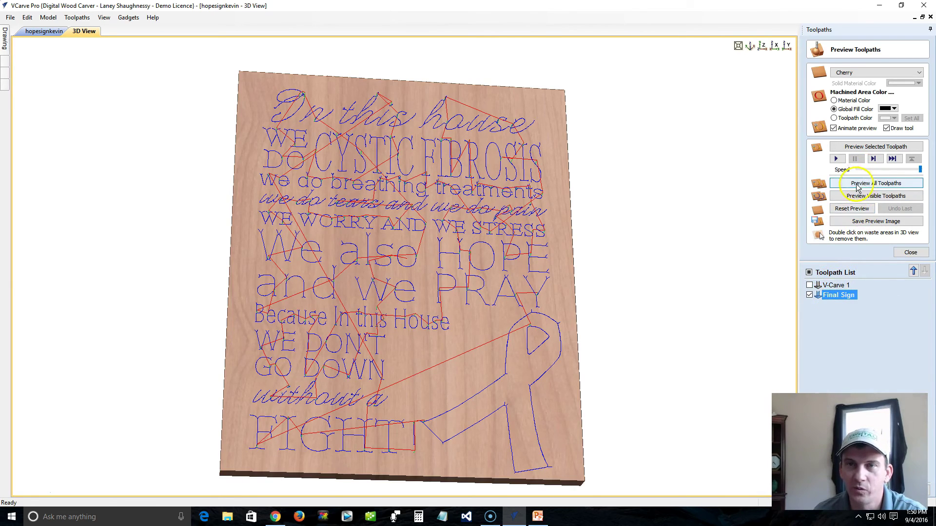
Set the machined area color to the material color and preview the Final Sign toolpath on the cherry board
left_click(833, 286)
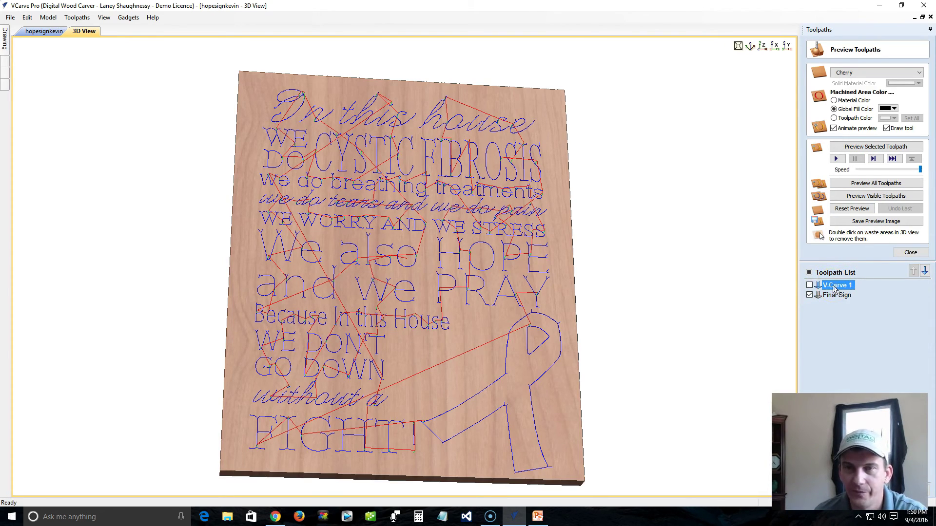
left_click(834, 296)
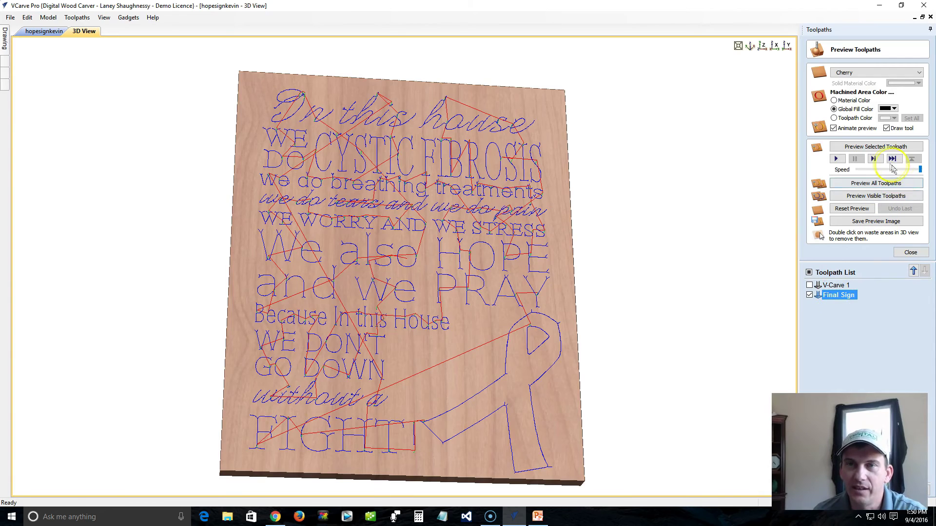
left_click(834, 101)
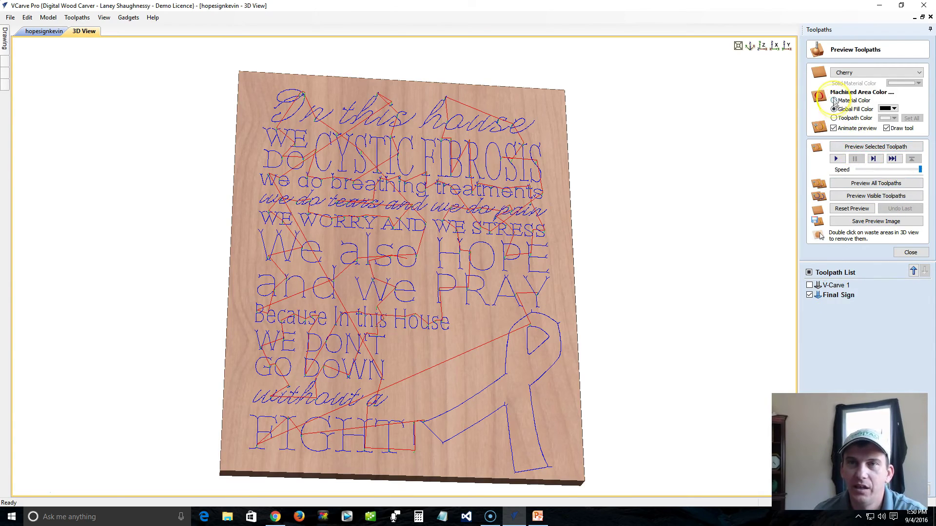
left_click(867, 148)
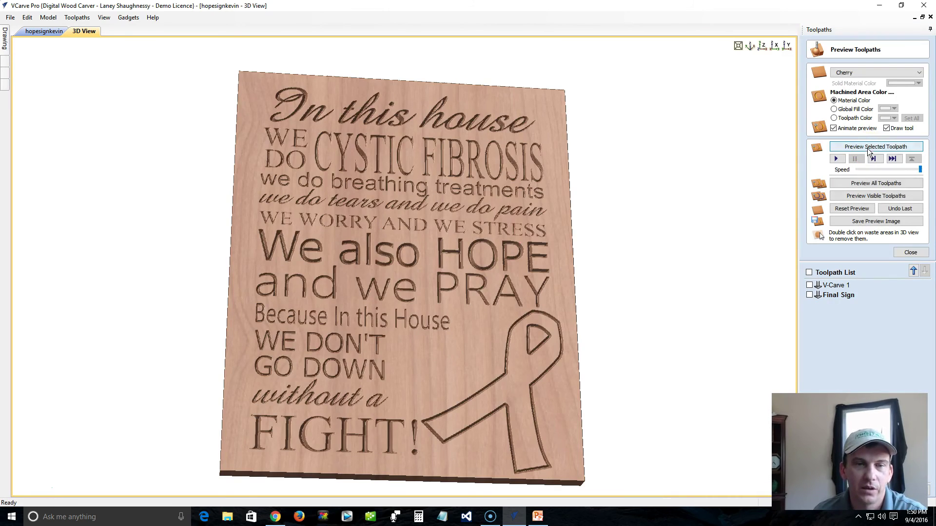
left_click_drag(319, 341, 385, 343)
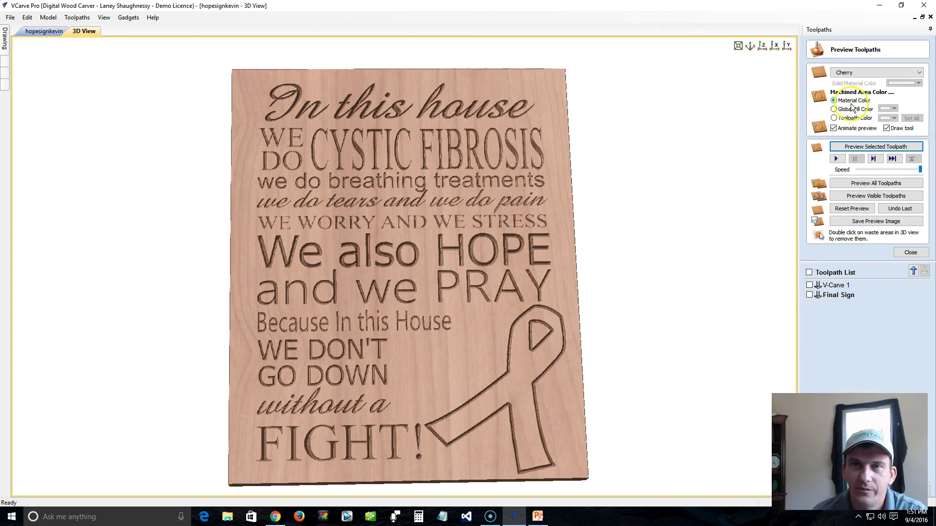
Try the Green Wood material on the carved board preview and switch it back to Cherry
left_click(852, 73)
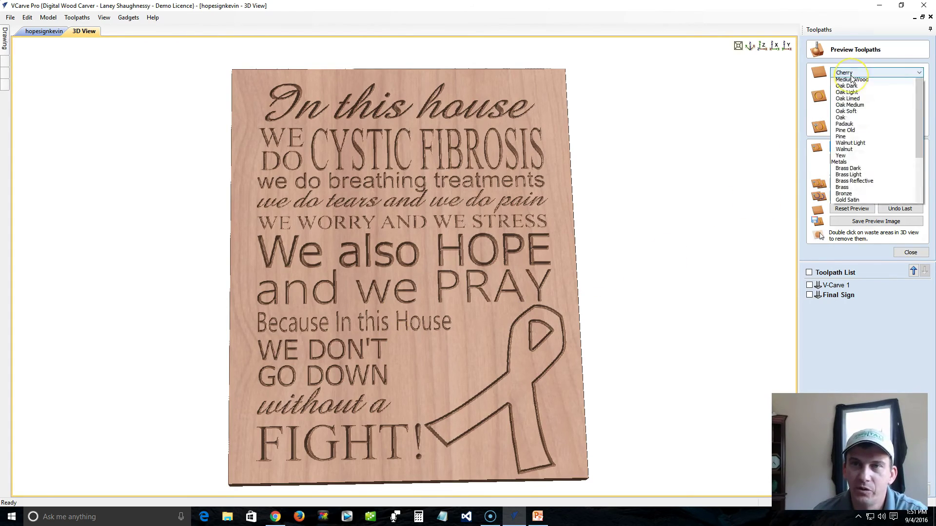
left_click(851, 77)
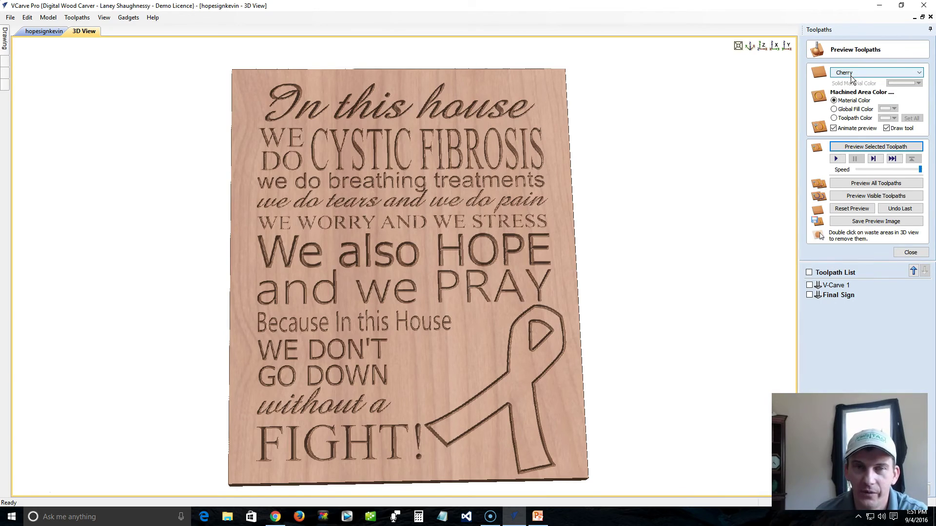
left_click(852, 76)
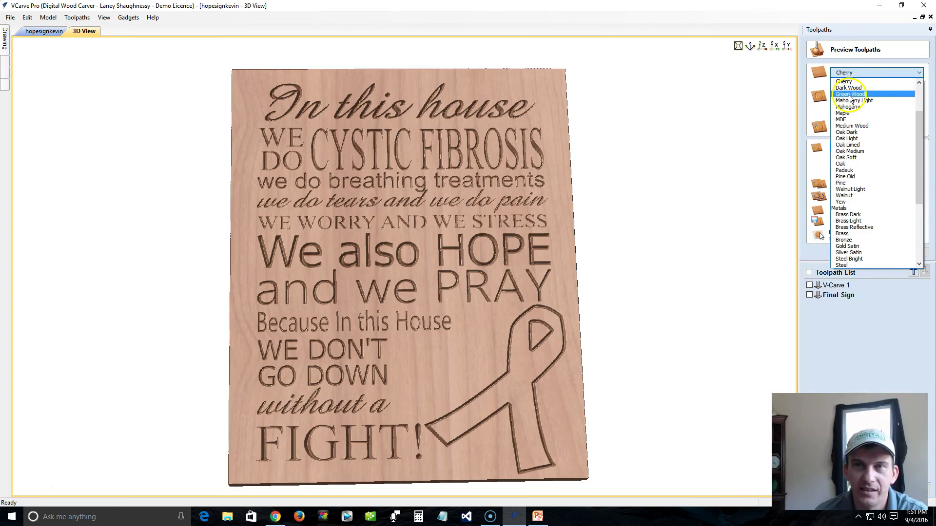
left_click(847, 92)
left_click(858, 73)
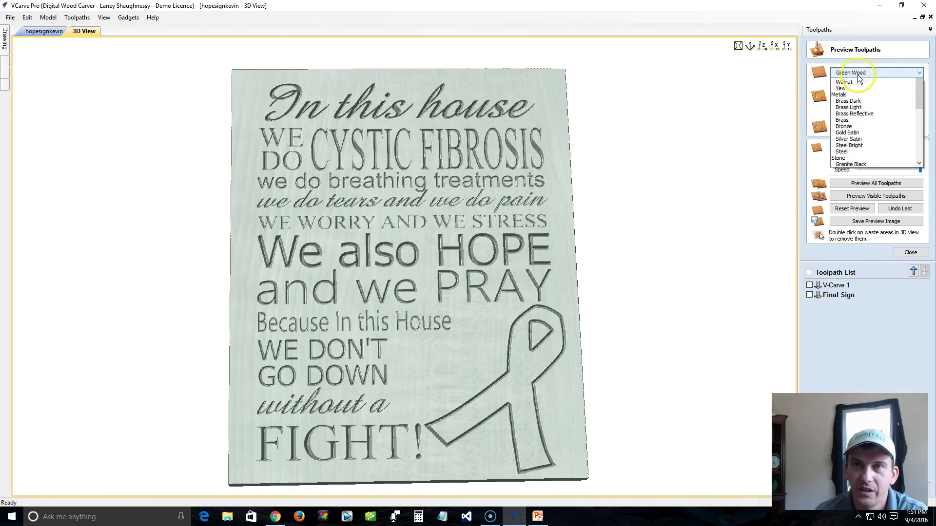
scroll(864, 122, "up", 3)
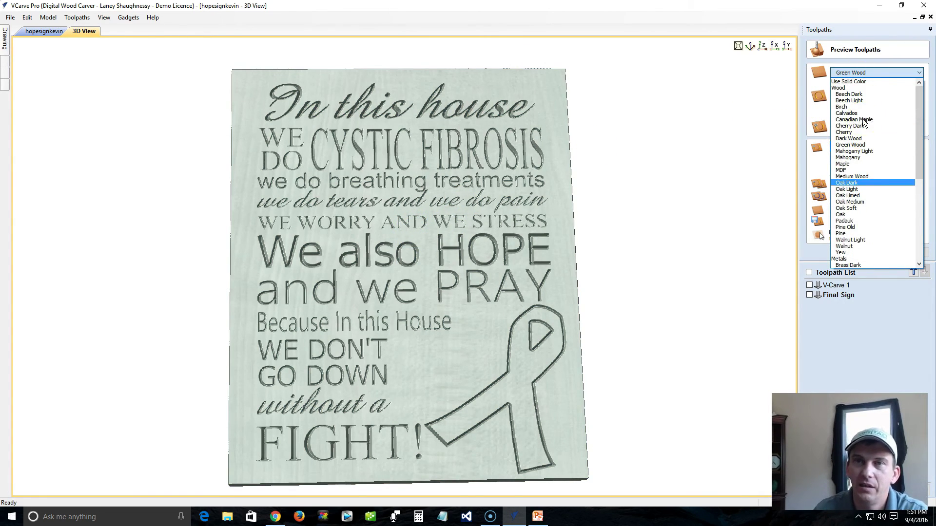
left_click(853, 133)
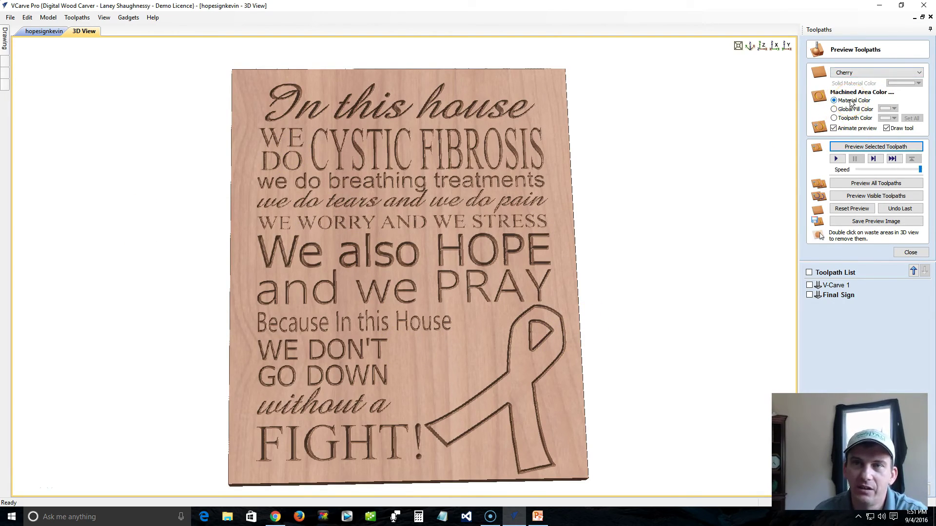
Try black, blue and red as the global fill color for the machined areas of the cherry board preview
left_click(834, 110)
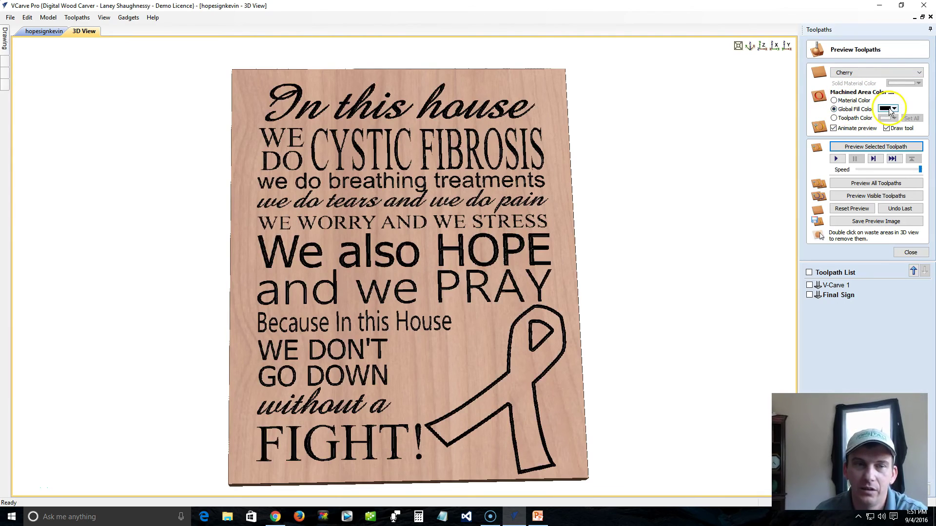
left_click(894, 109)
left_click(911, 146)
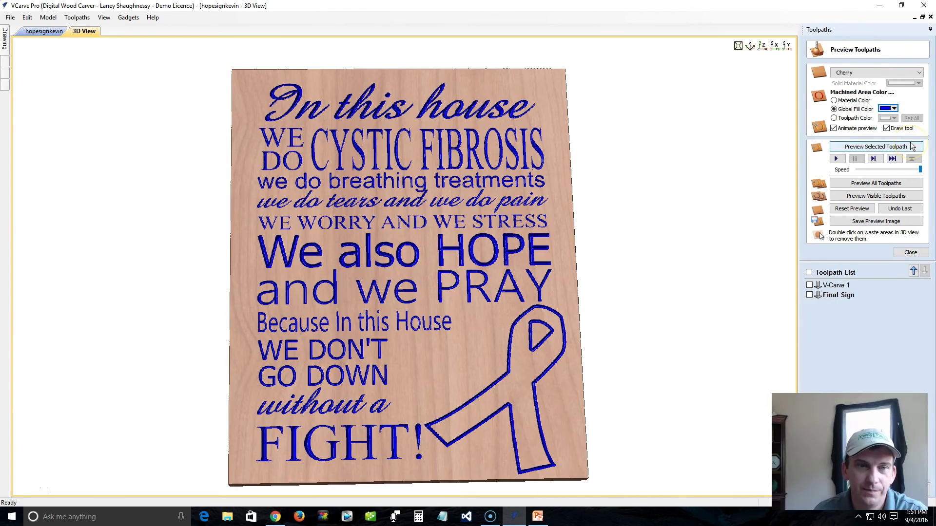
left_click(895, 109)
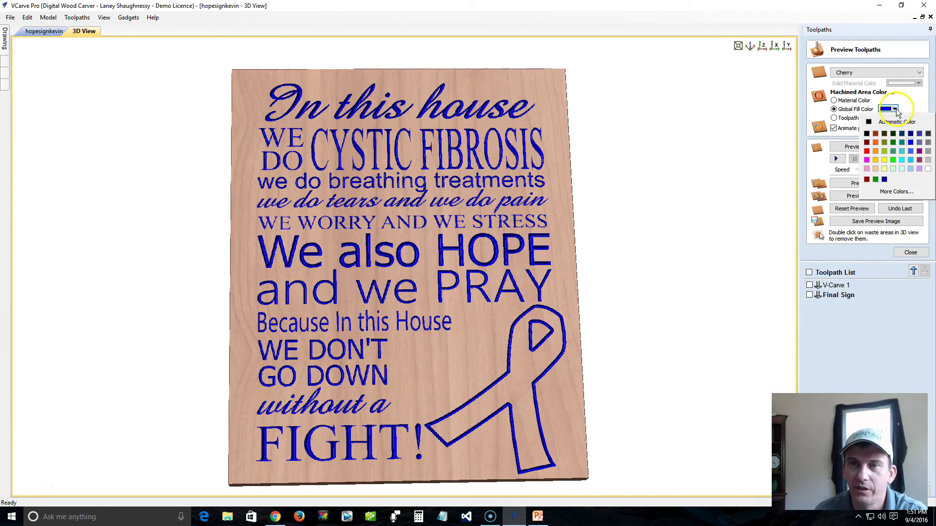
left_click(867, 151)
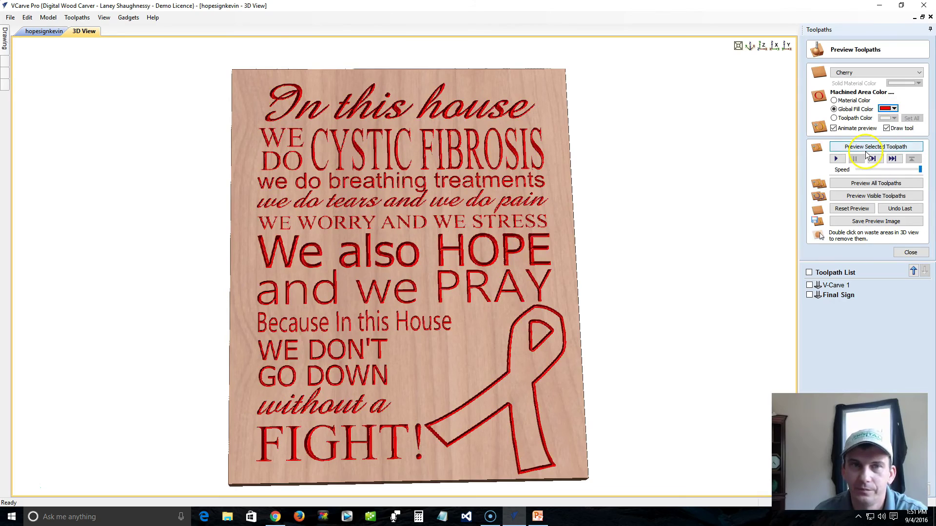
left_click(894, 109)
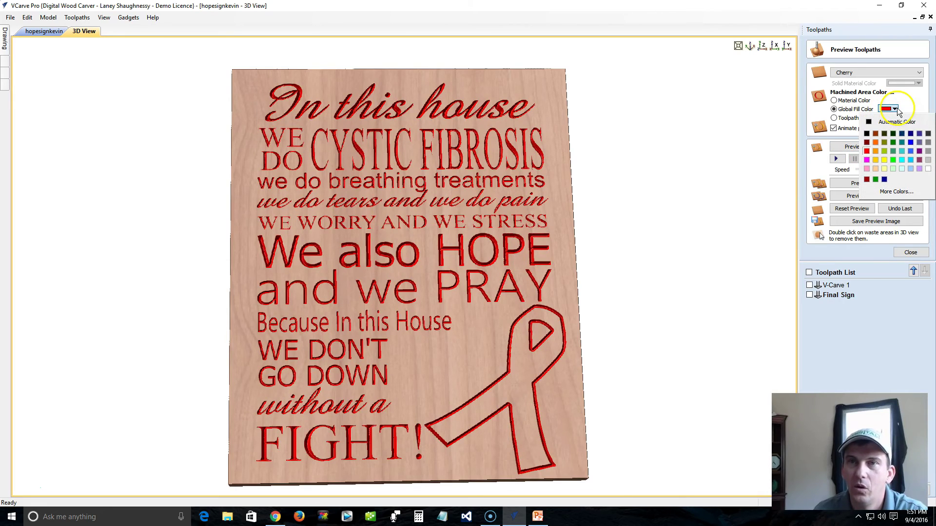
left_click(846, 123)
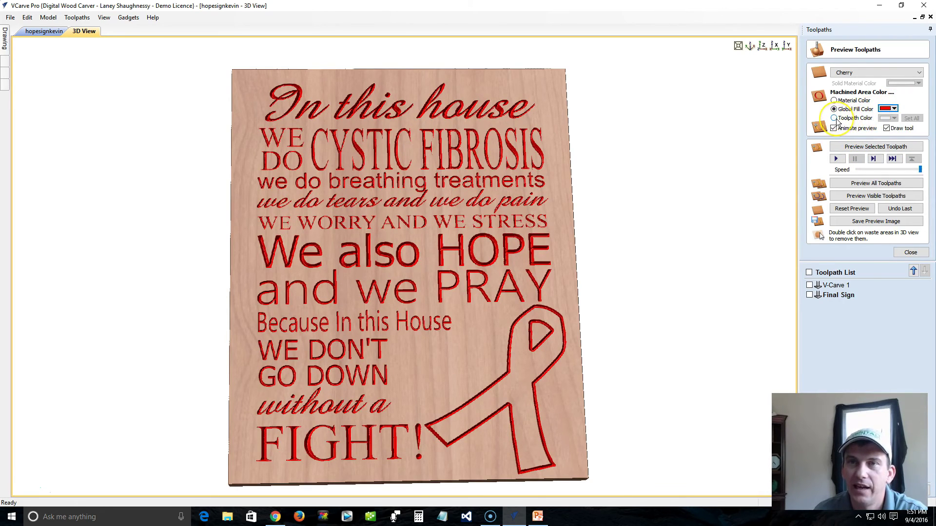
Switch the machined area color to toolpath color and set the Final Sign toolpath's color to black
left_click(834, 119)
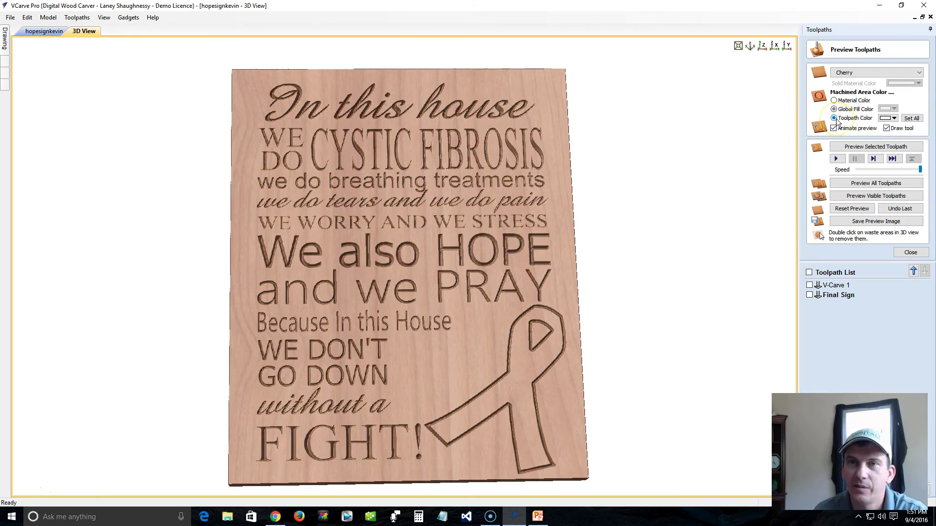
left_click(824, 295)
left_click(887, 118)
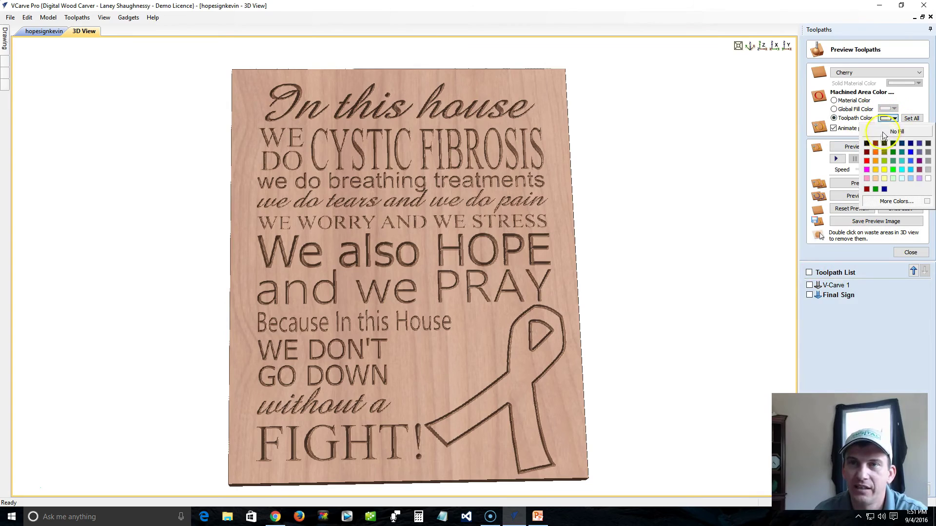
left_click(868, 148)
left_click(831, 285)
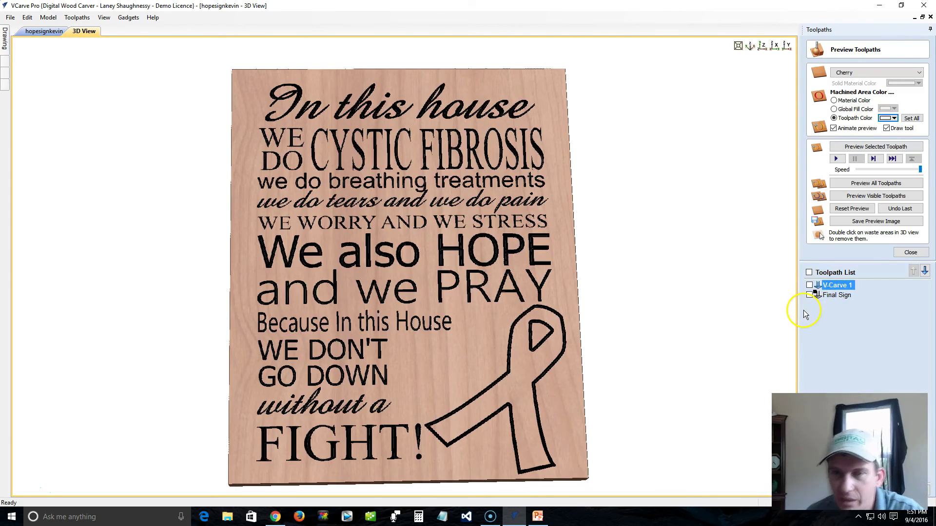
Return the machined area color to the material color and close the toolpath preview
left_click(834, 100)
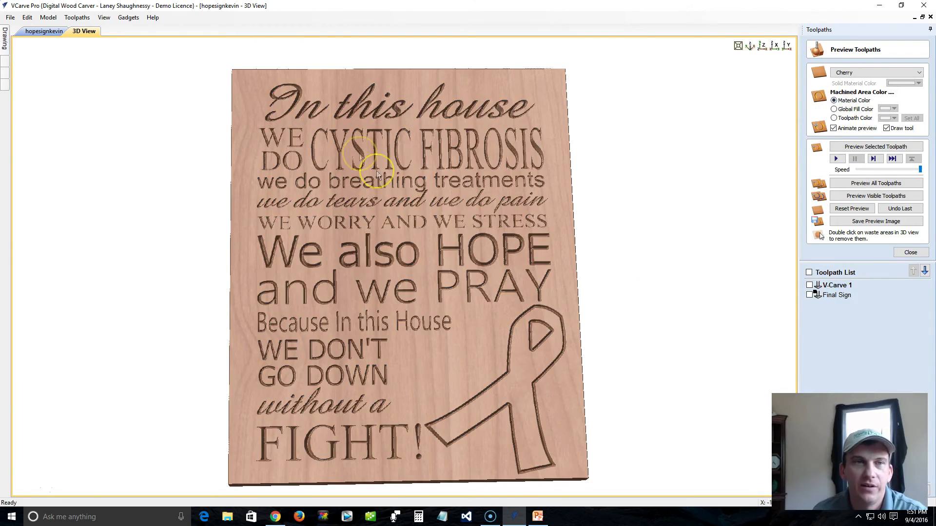
left_click_drag(315, 275, 380, 311)
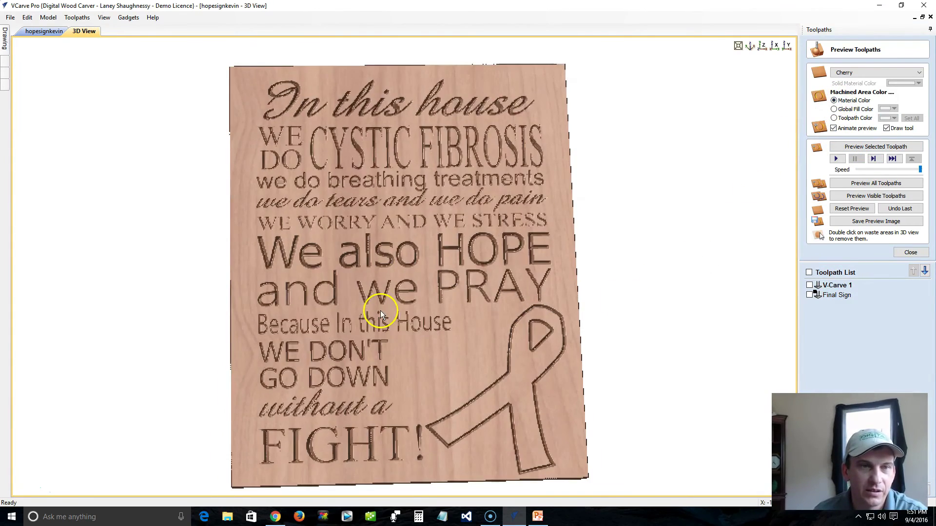
left_click_drag(485, 210, 506, 212)
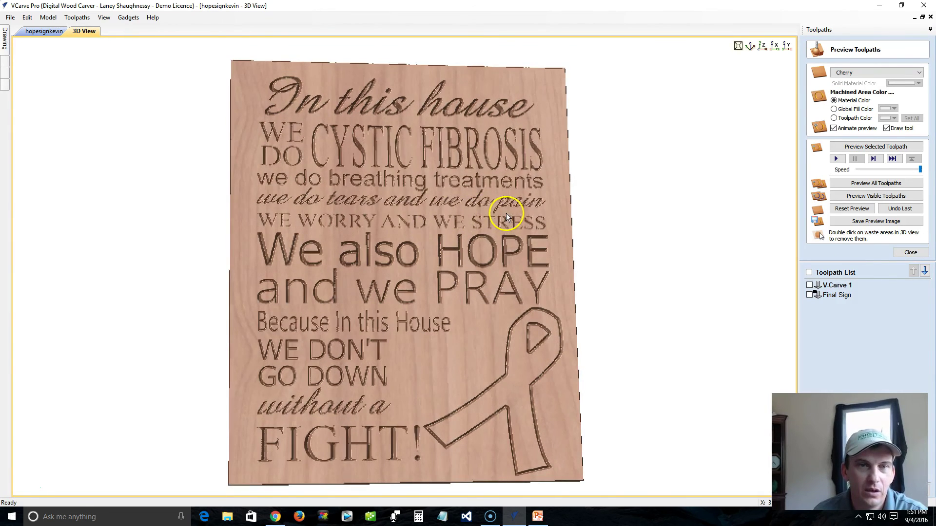
left_click(911, 253)
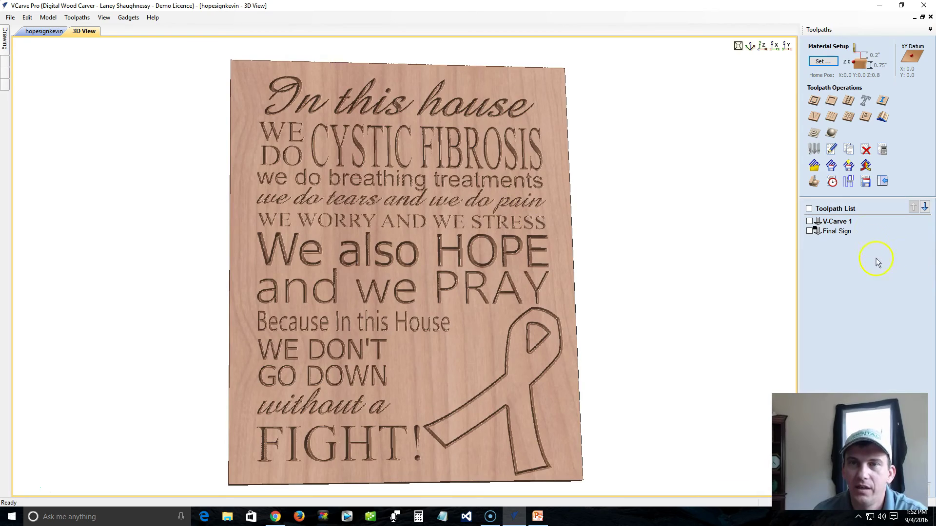
Open the toolpath saving options and select Final Sign as the toolpath to save
left_click(865, 182)
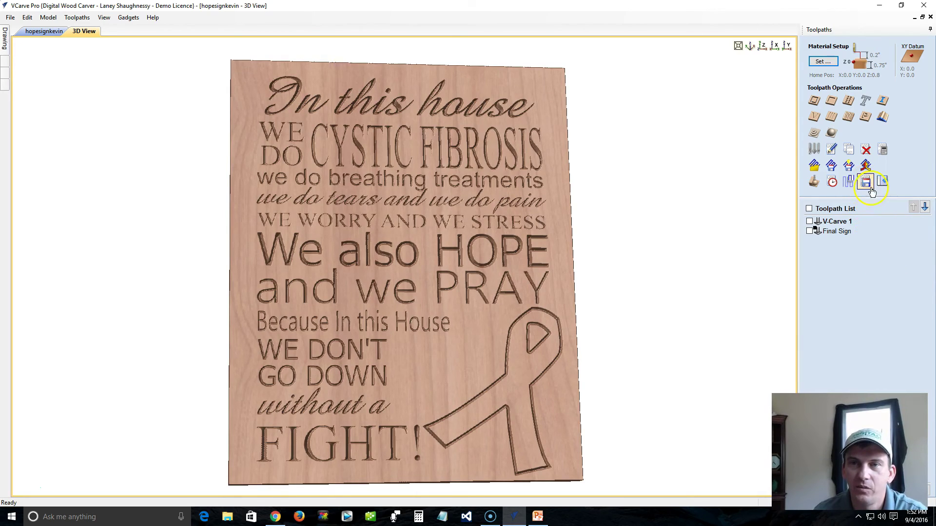
left_click(862, 183)
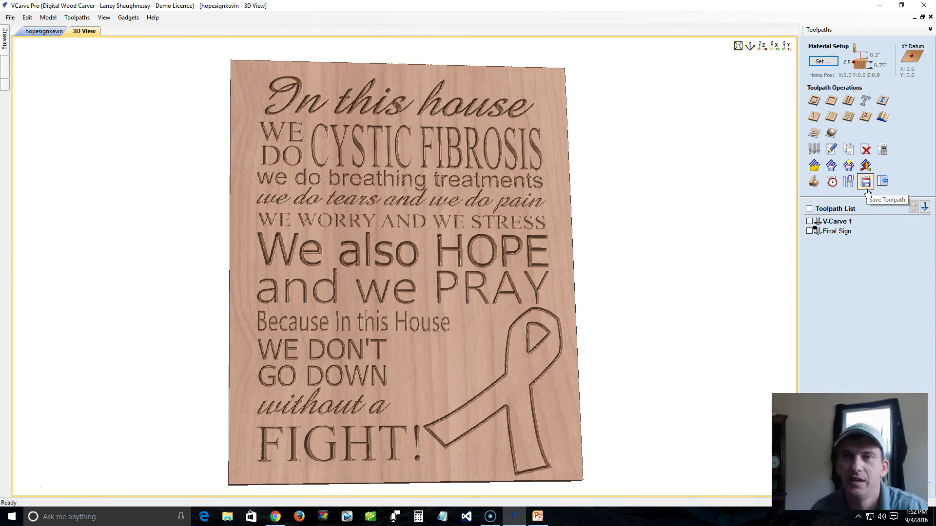
left_click(867, 183)
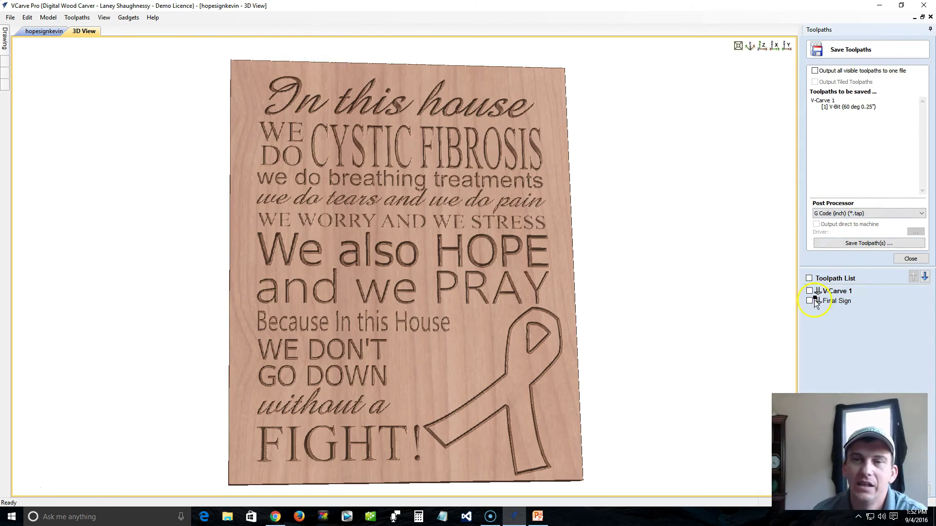
left_click(832, 303)
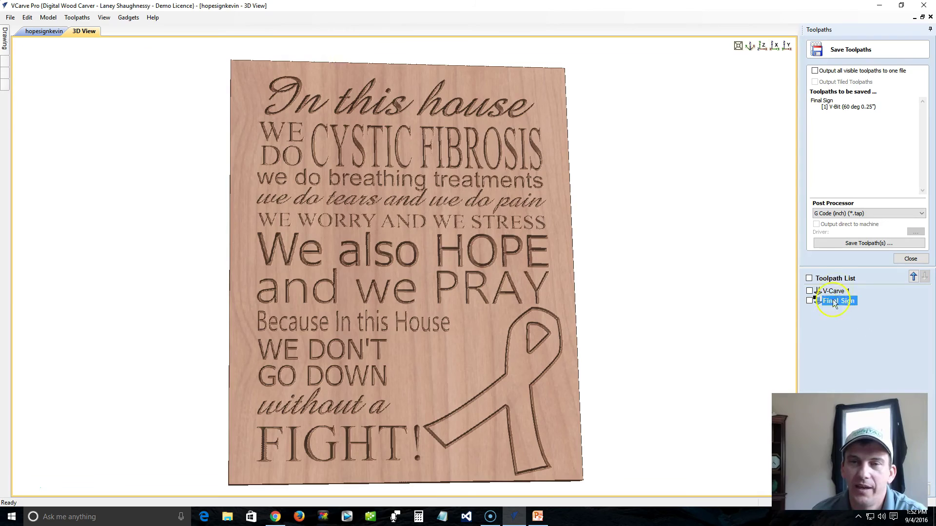
left_click(821, 331)
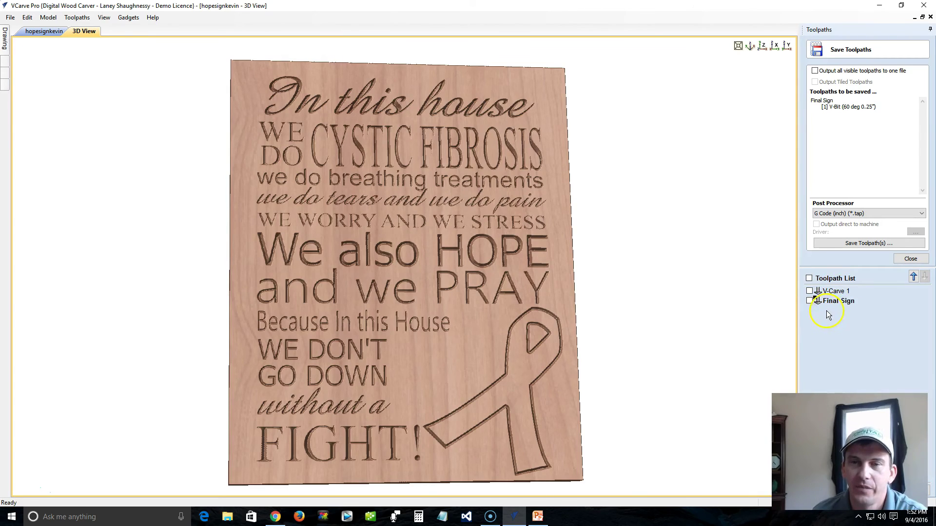
left_click(838, 302)
left_click(818, 323)
mouse_move(831, 306)
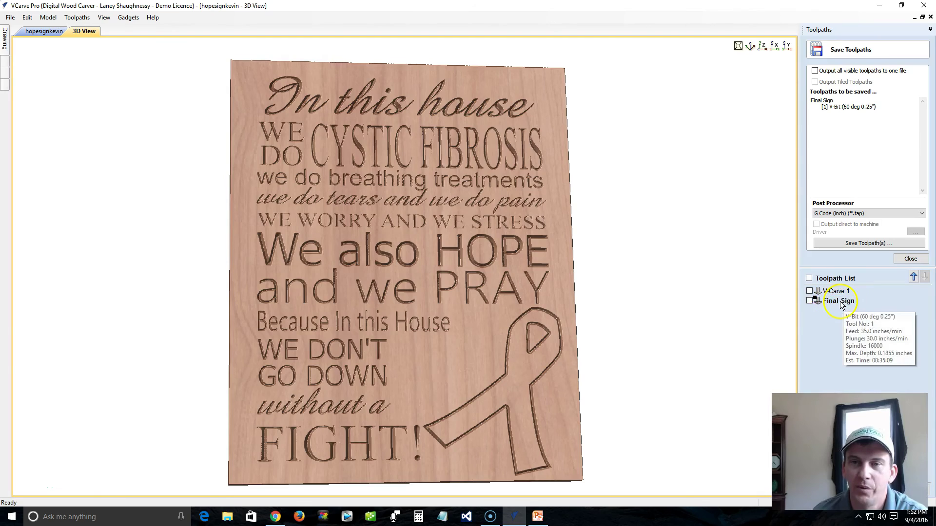
left_click(840, 302)
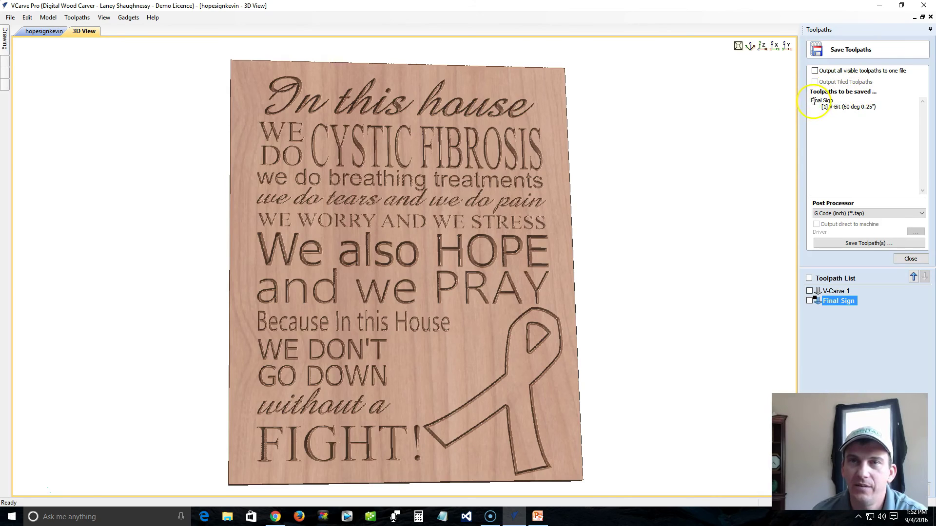
left_click_drag(813, 101, 887, 109)
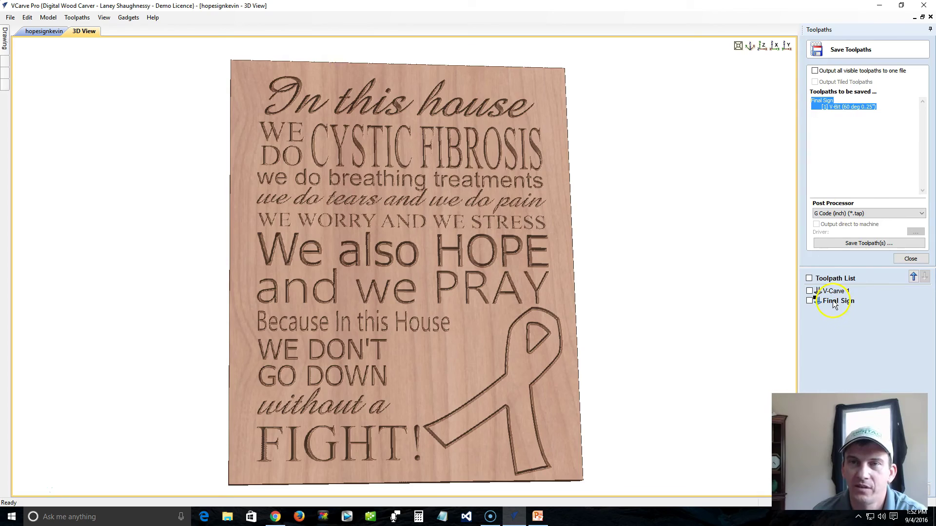
left_click(835, 137)
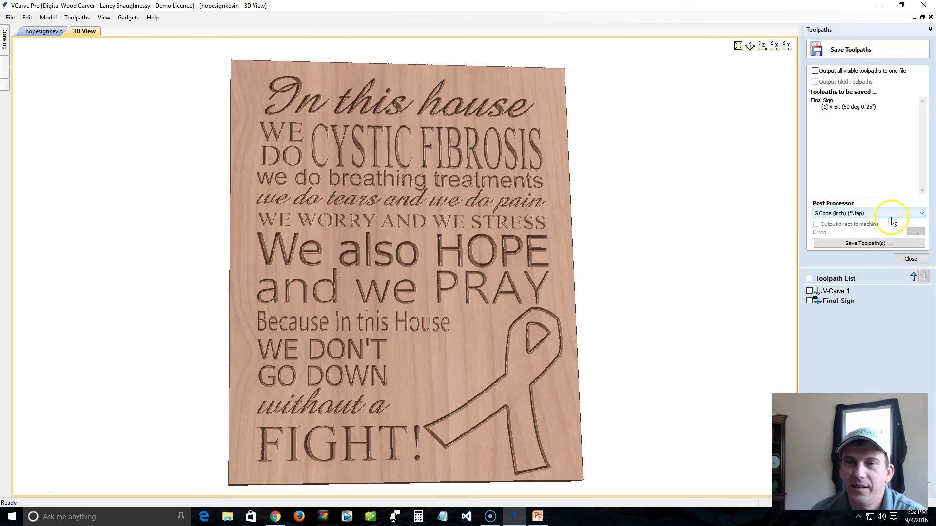
Look through the available post processors and keep G Code (inch) (*.tap)
left_click(921, 214)
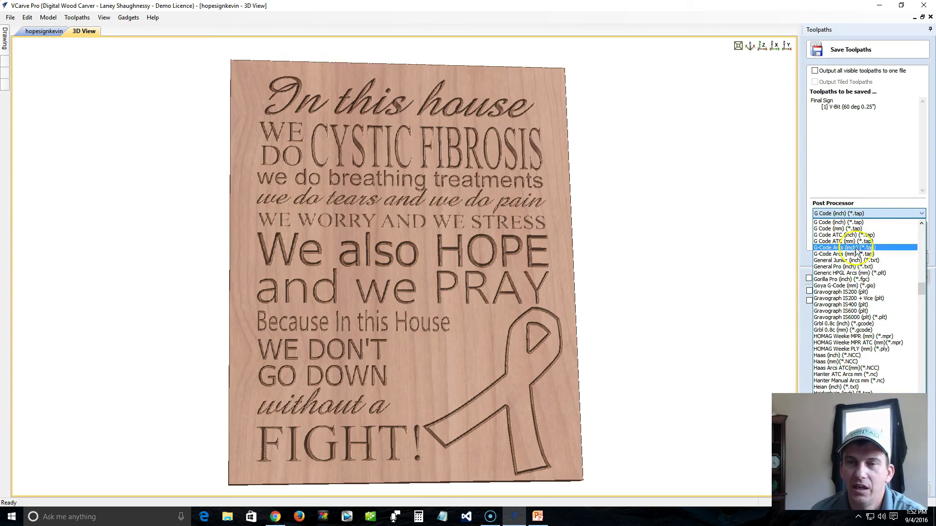
left_click(869, 214)
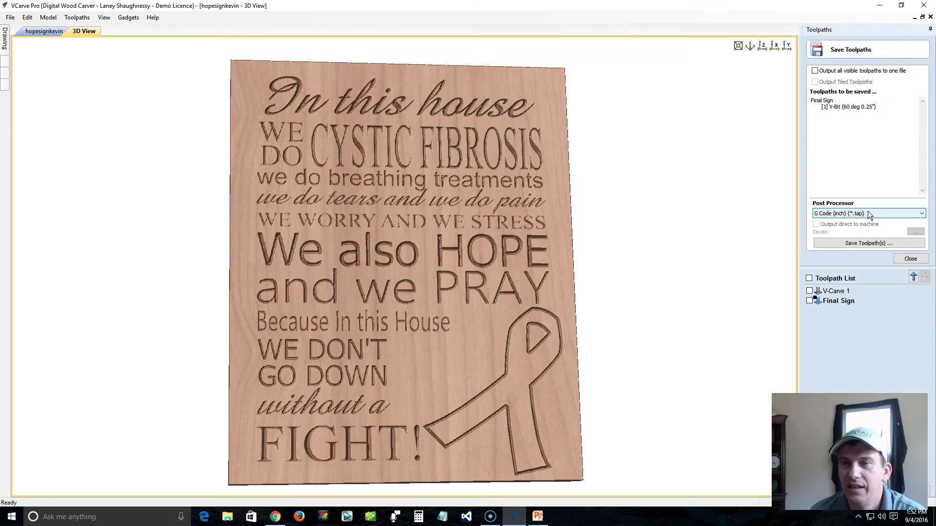
left_click(861, 129)
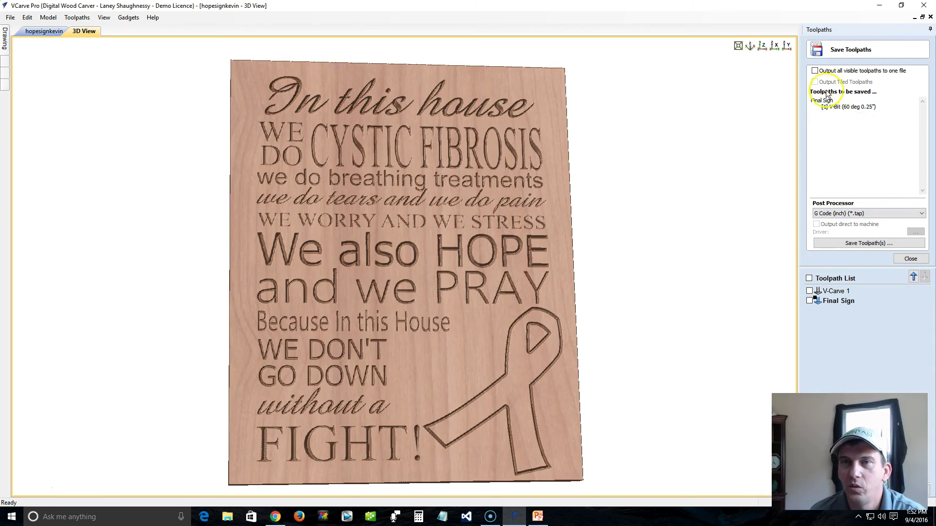
Start saving the toolpath, create a folder named with the recipient's first name plus "Sign" in the current jobs folder, and open it
left_click(845, 245)
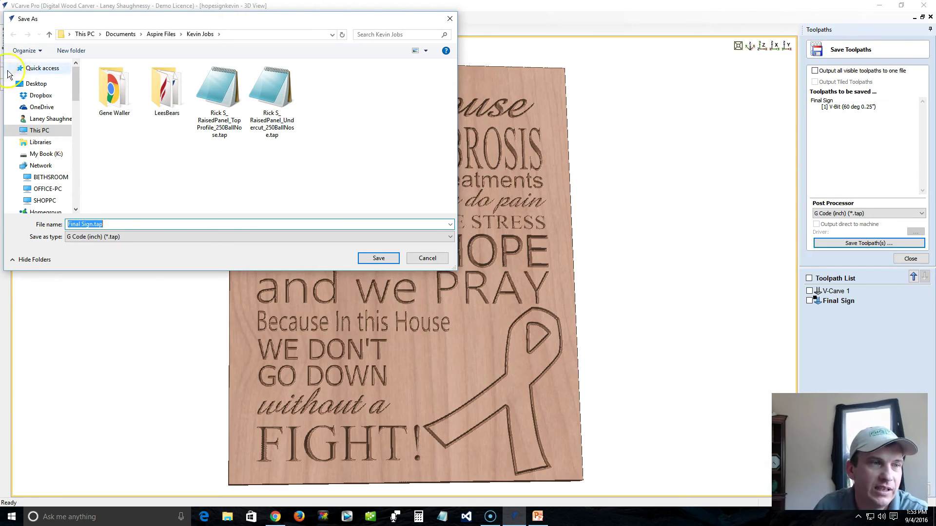
left_click(65, 54)
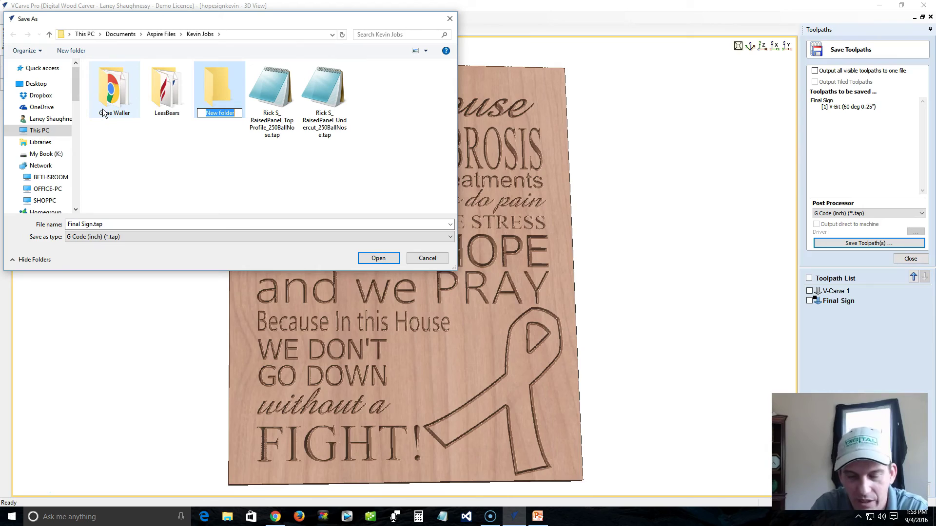
type("Kevin")
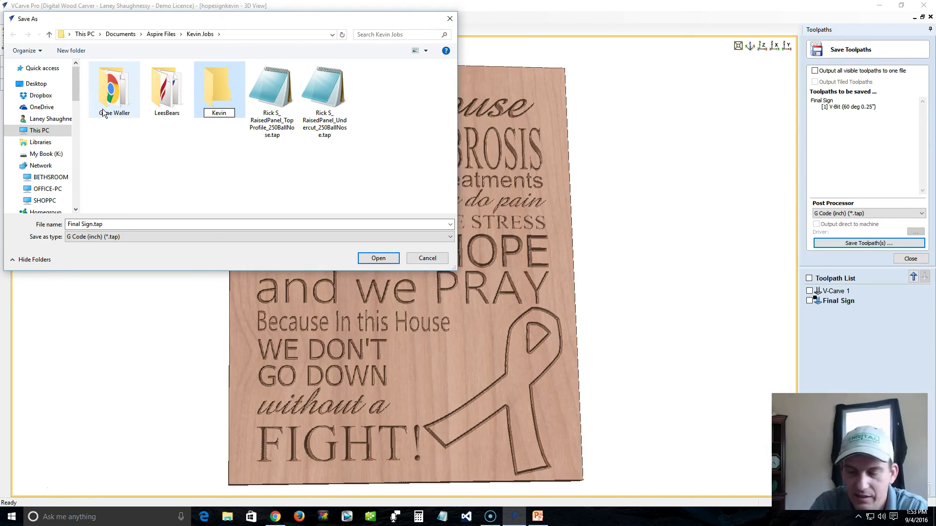
type("Sign")
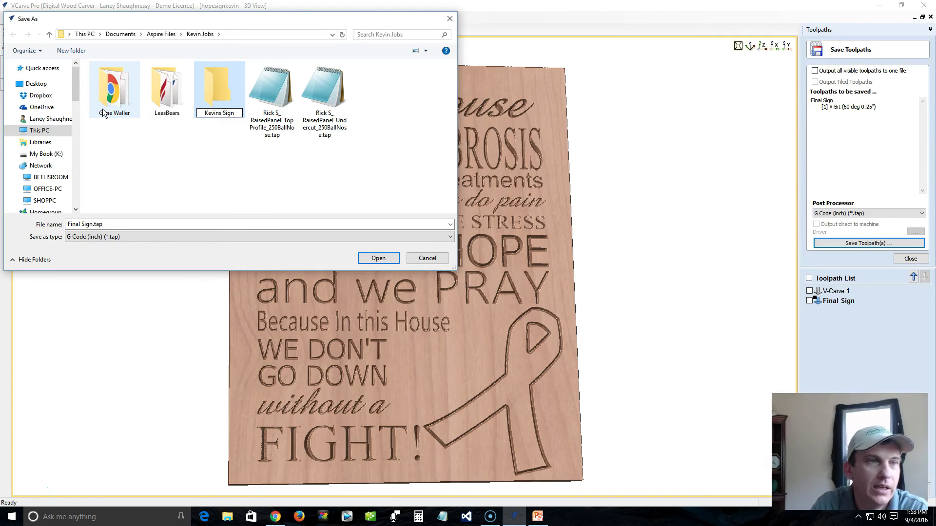
key("Return")
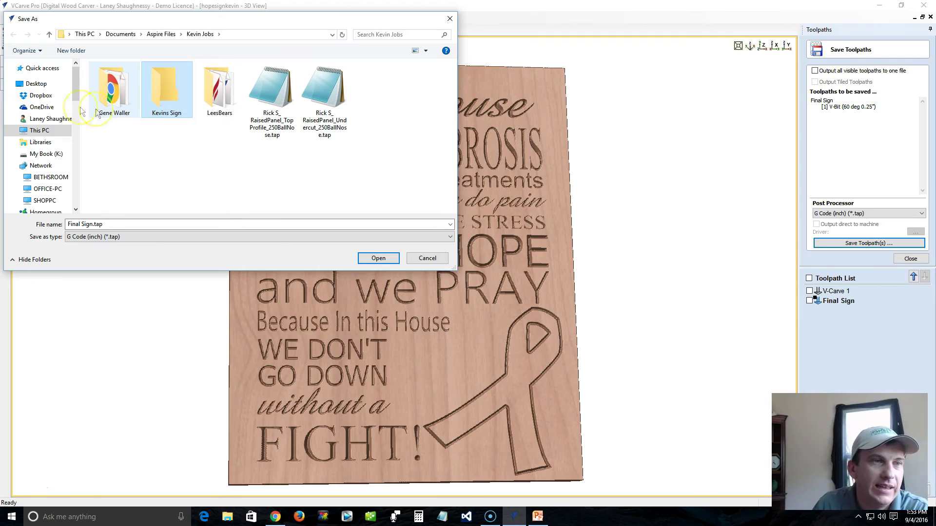
double_click(167, 85)
Name the toolpath file "01_13x16", the recipient's first name in possessive form, and "Sign_60DegVBit"
left_click(103, 223)
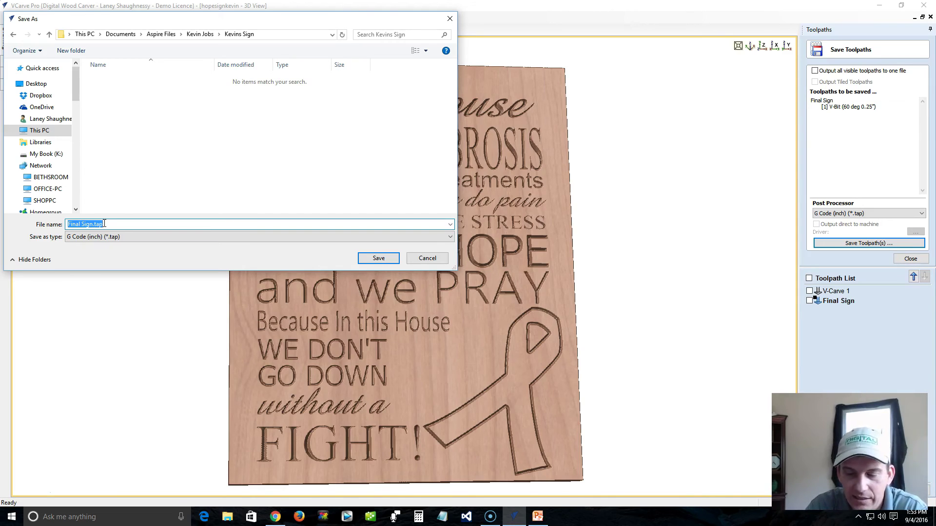
type("01_13x16KevinsSign")
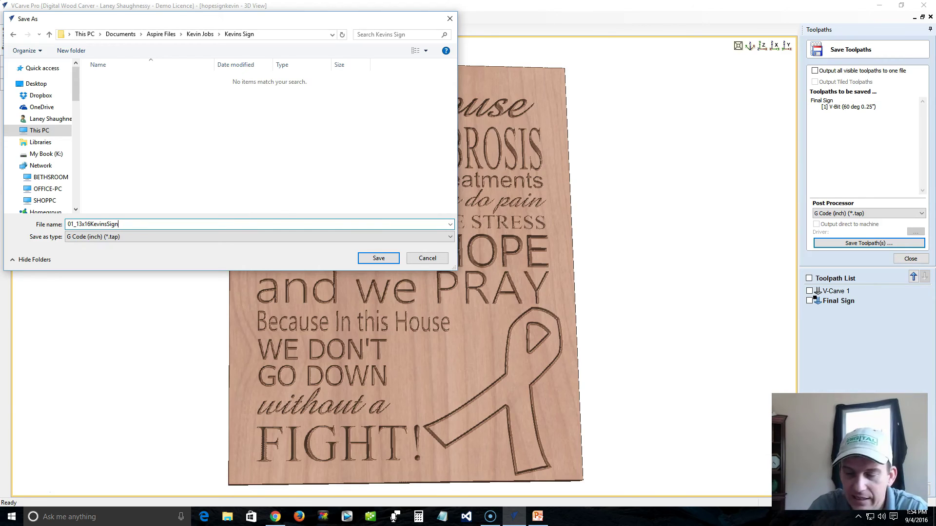
type("60DegVBit")
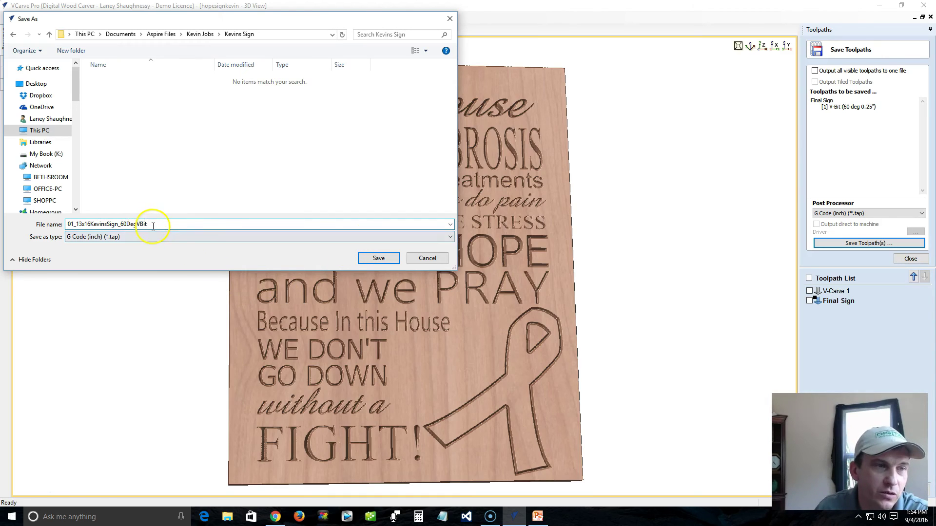
Check the number, size and bit parts of the file name and finish saving the toolpath
left_click_drag(153, 227, 73, 225)
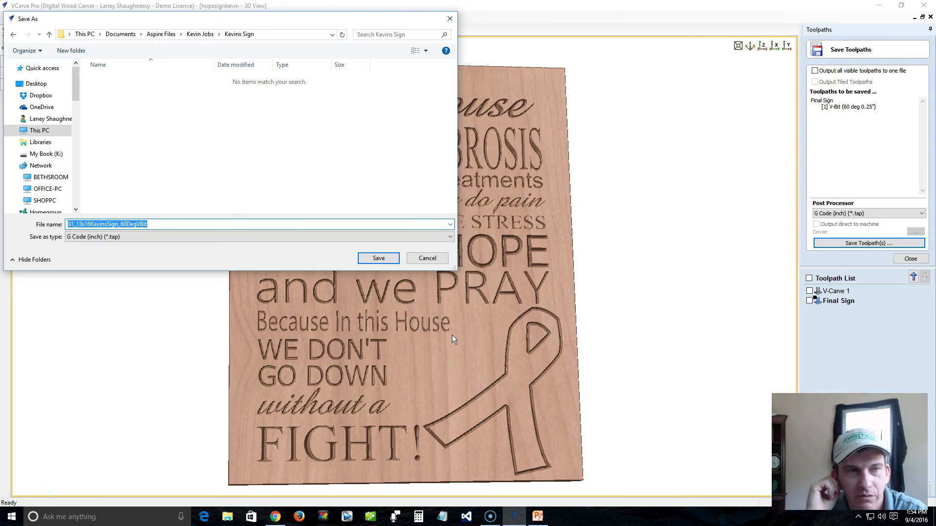
left_click(296, 170)
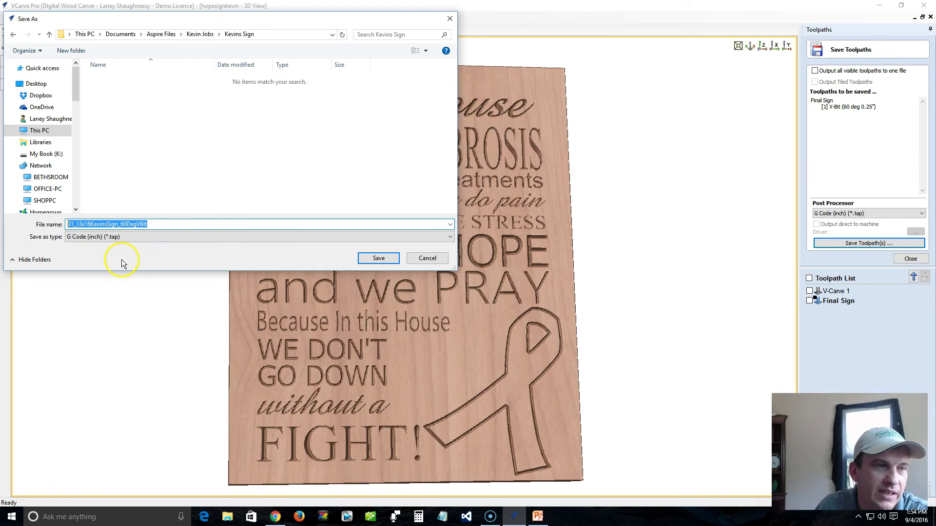
left_click(69, 225)
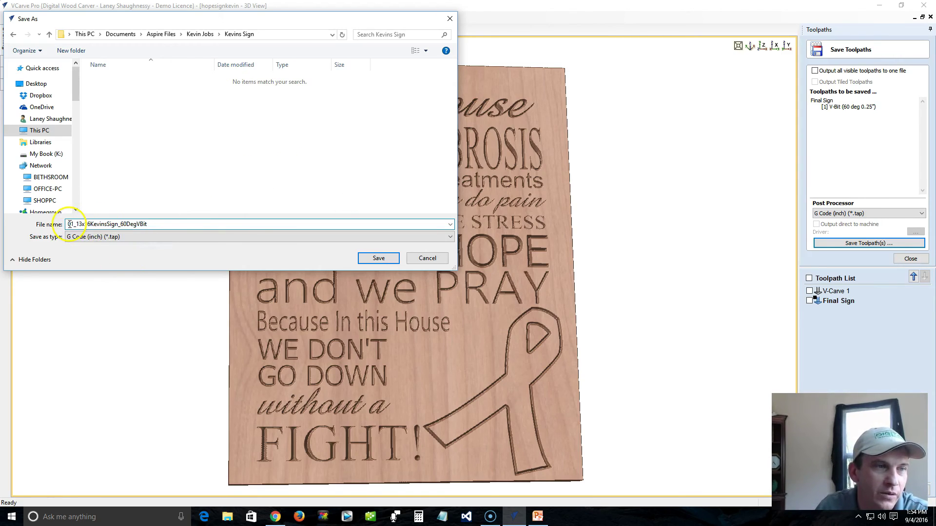
left_click_drag(69, 224, 76, 224)
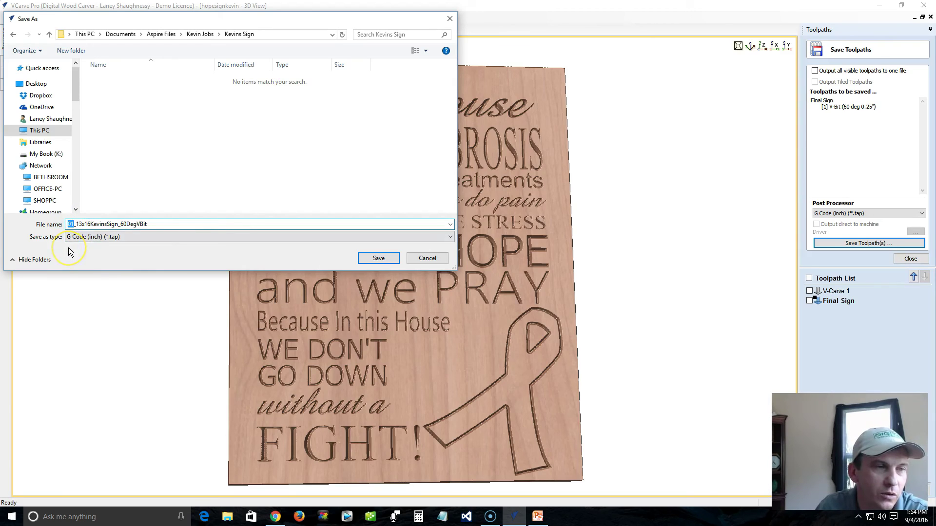
mouse_move(76, 225)
left_mouse_down()
mouse_move(100, 225)
mouse_move(90, 225)
left_mouse_up()
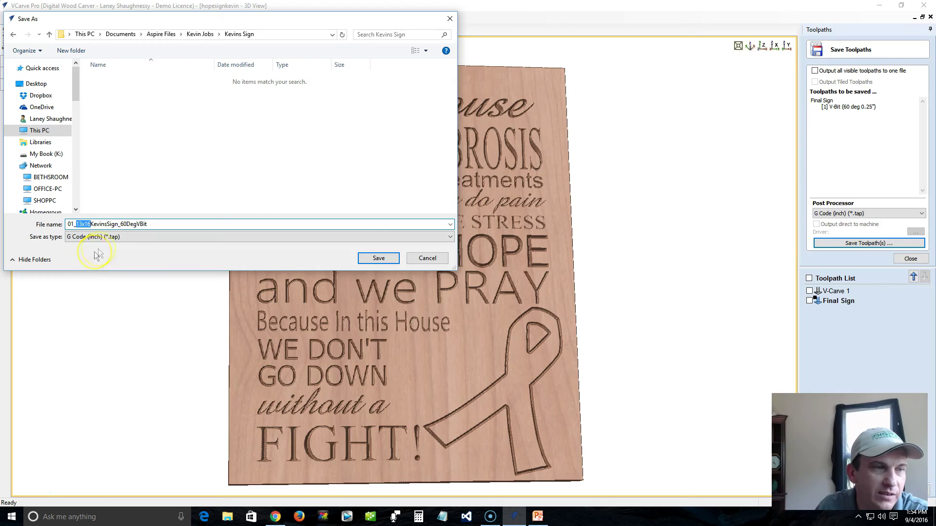
left_click_drag(121, 225, 150, 226)
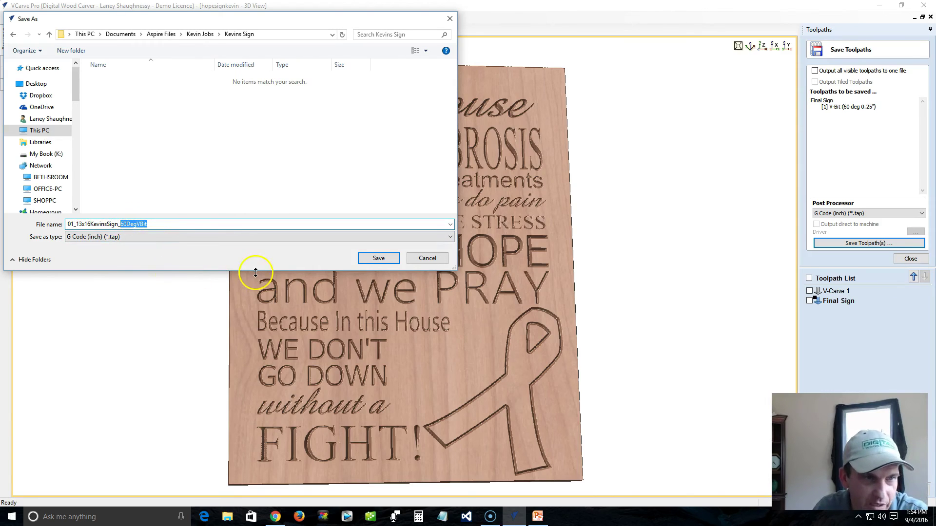
left_click(237, 225)
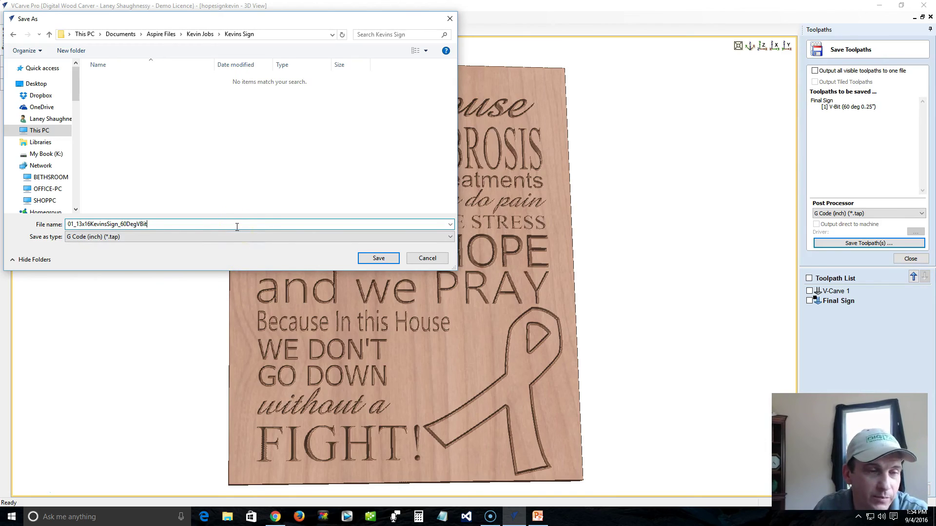
left_click(381, 259)
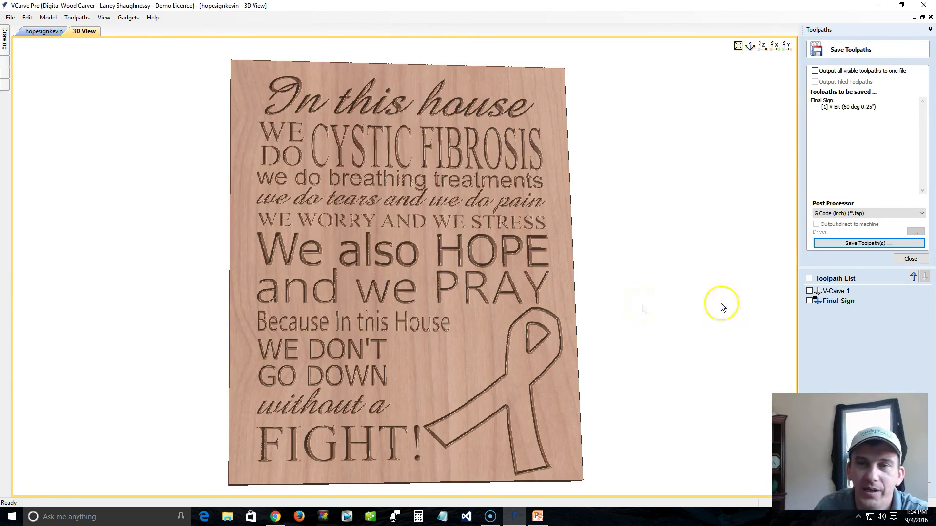
left_click(910, 258)
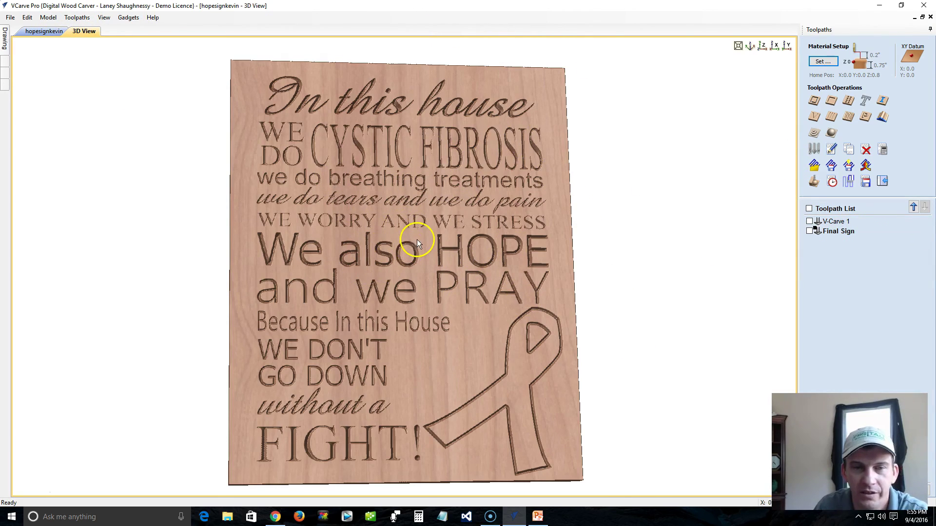
Save a copy of the project in the recipient's sign folder, named with the recipient's first name in possessive form plus "Sign"
left_click(10, 17)
left_click(28, 72)
left_click(177, 88)
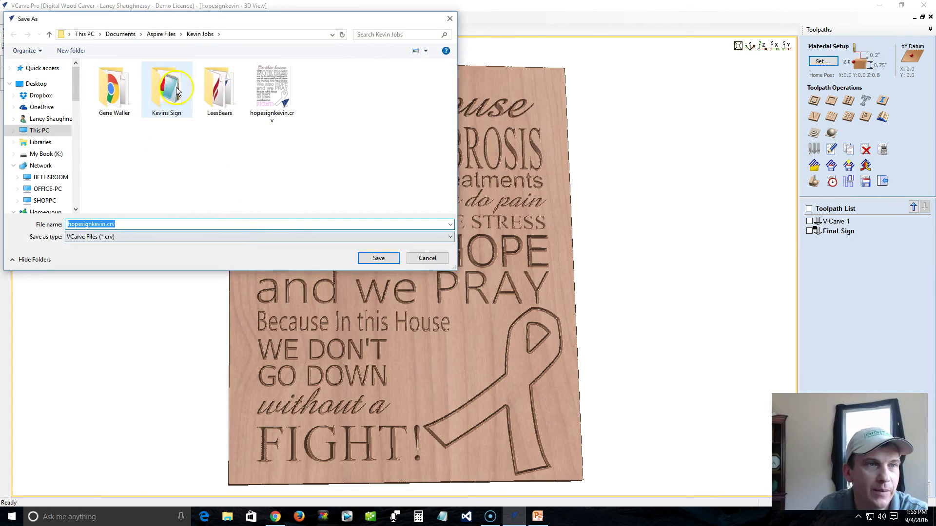
double_click(176, 86)
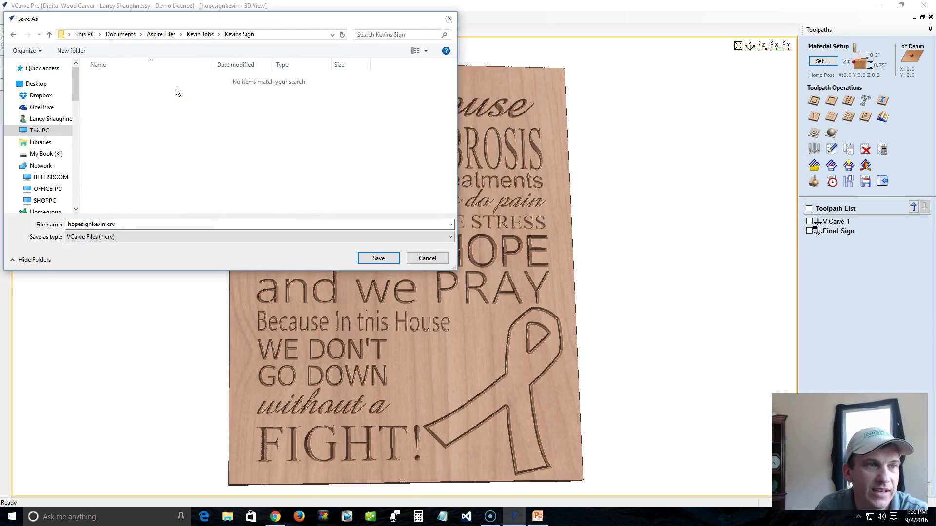
double_click(130, 222)
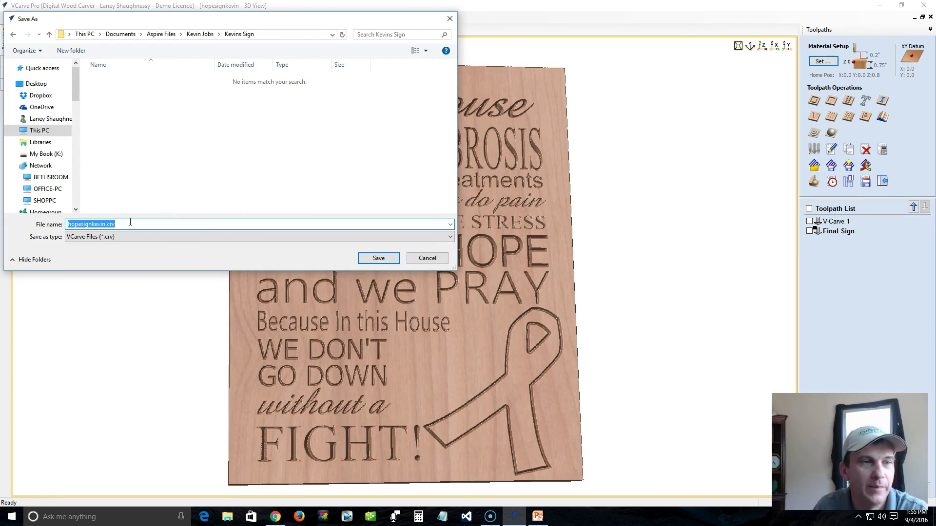
type("Kev")
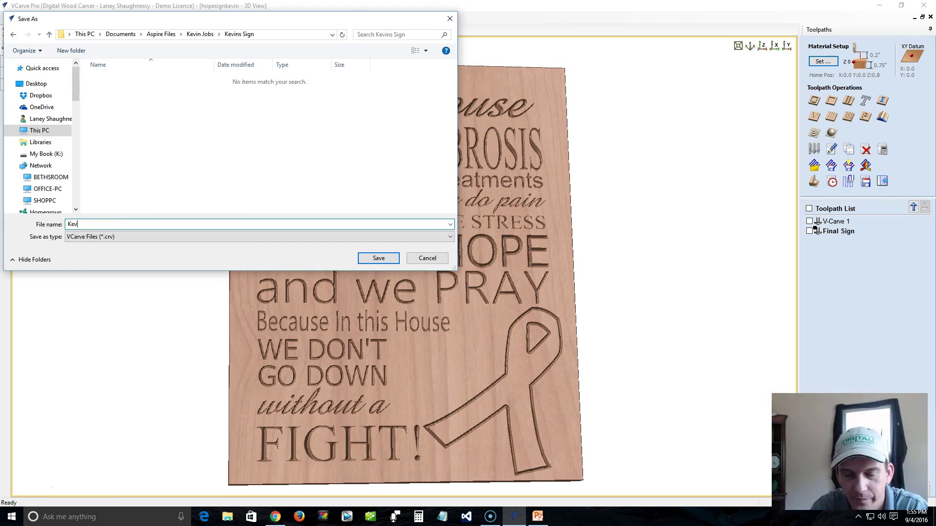
type("insSign")
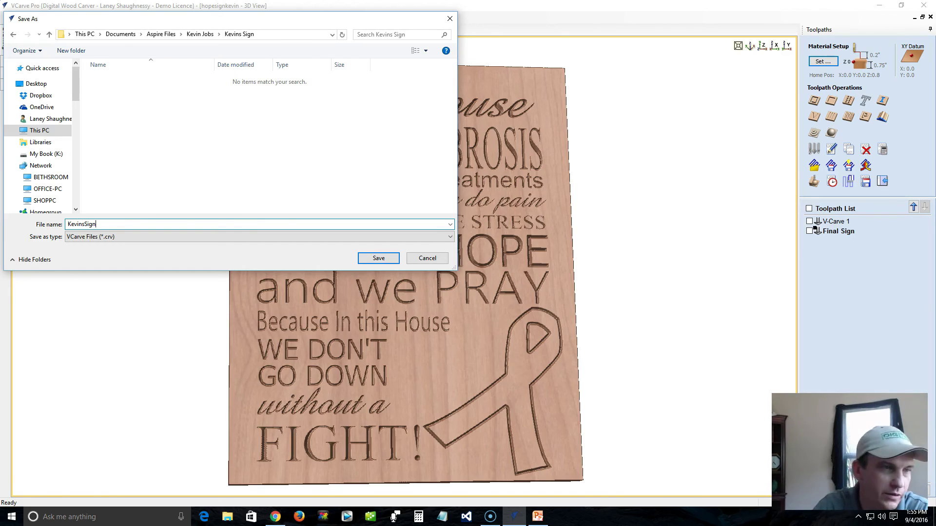
left_click(371, 263)
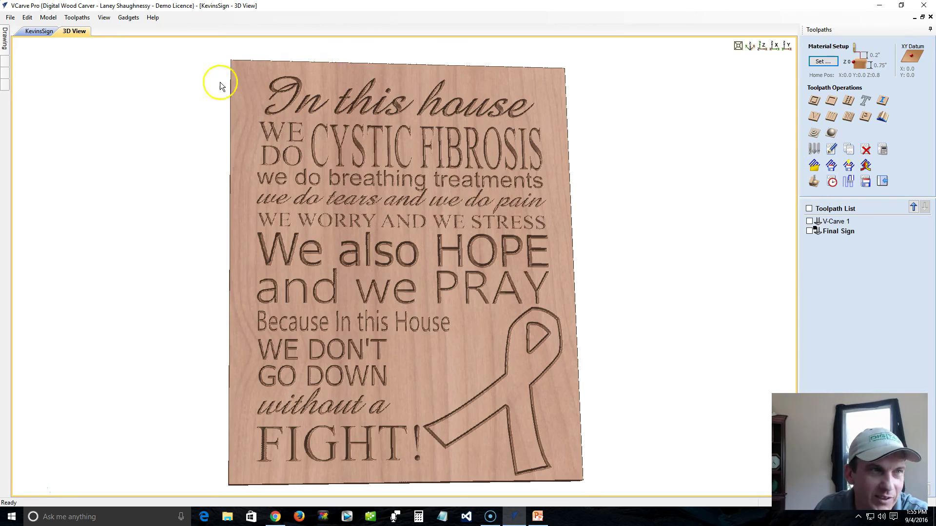
Check the saved project file in the sign folder through Save As, without saving again
left_click(10, 18)
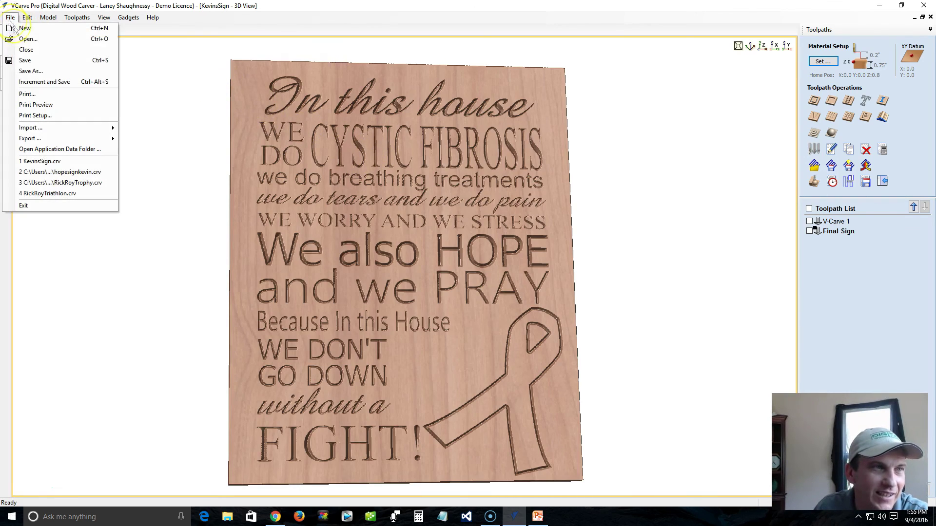
left_click(26, 71)
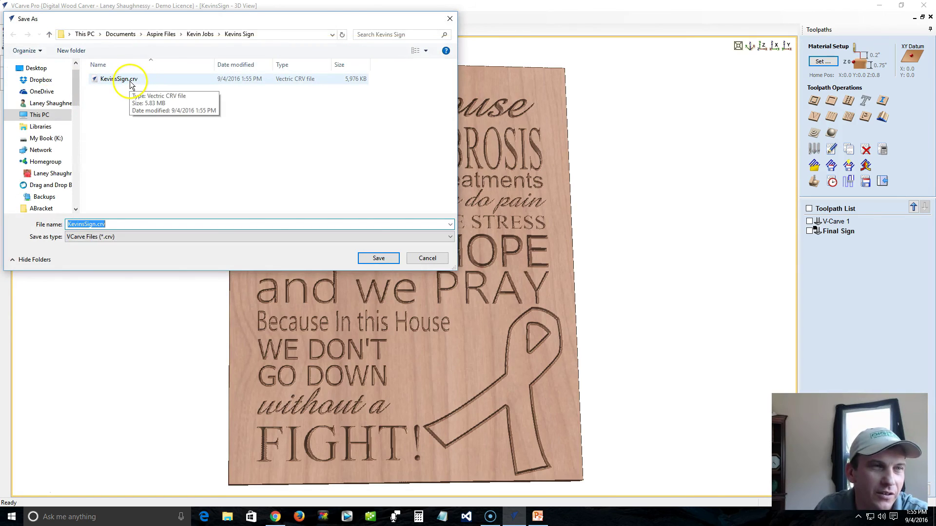
left_click(428, 264)
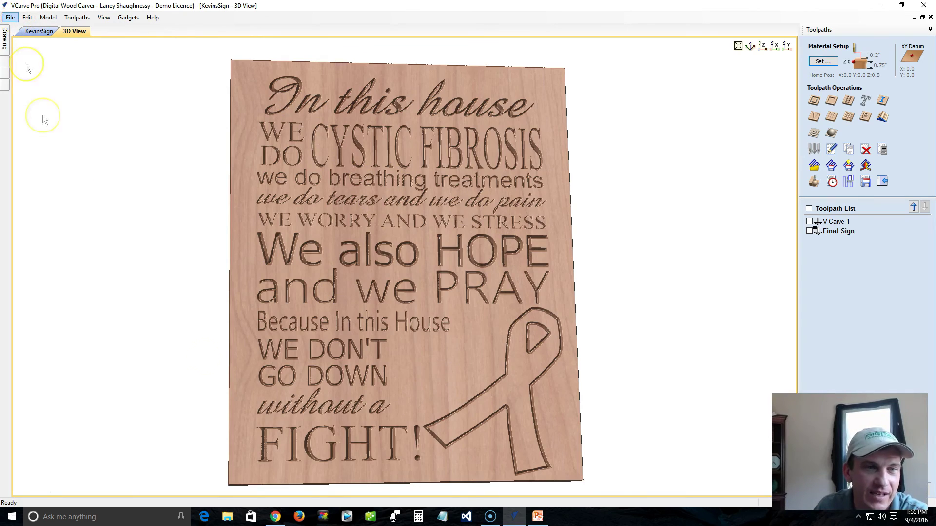
Open the toolpath preview and orient the sign in a slightly rotated isometric view
left_click(813, 181)
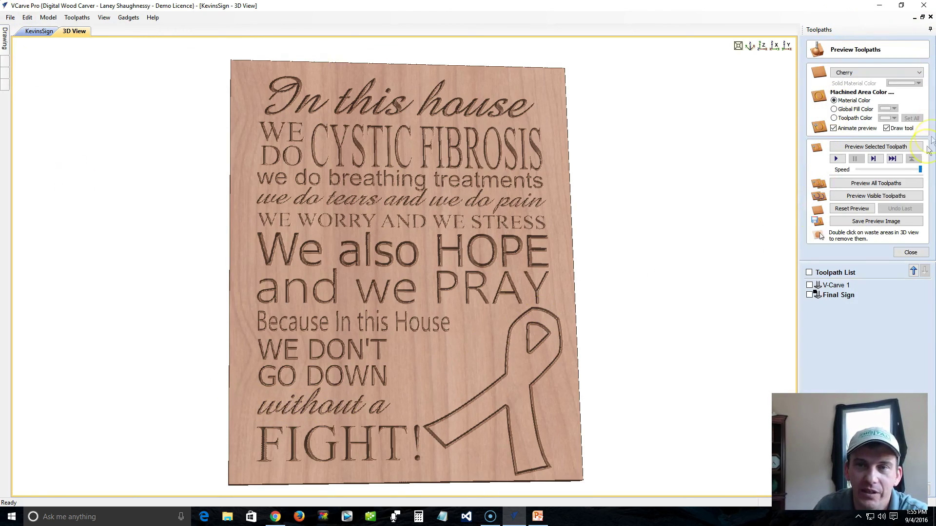
left_click_drag(347, 295, 356, 141)
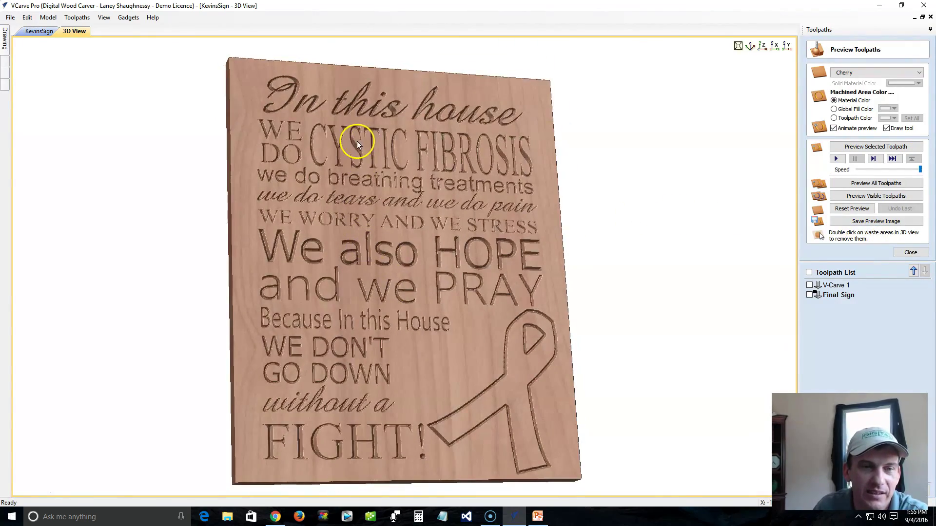
left_click(749, 48)
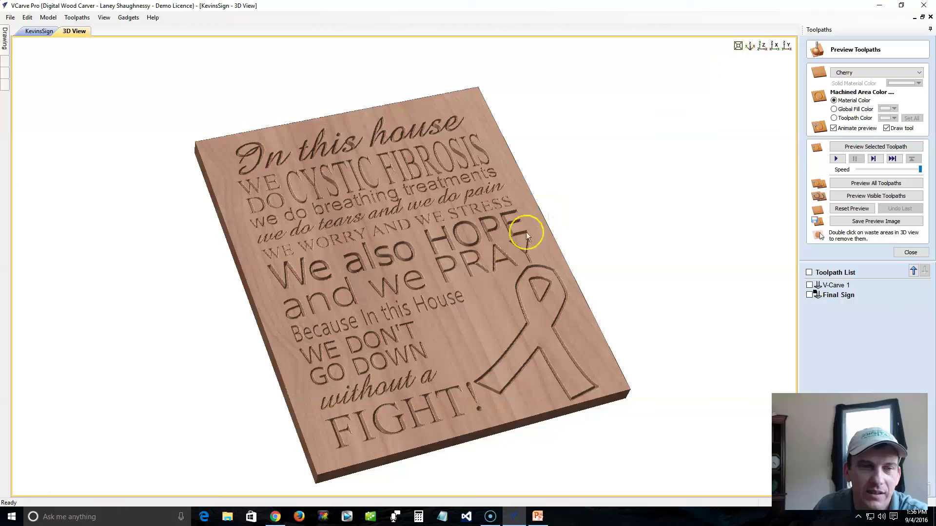
left_click_drag(439, 358, 406, 390)
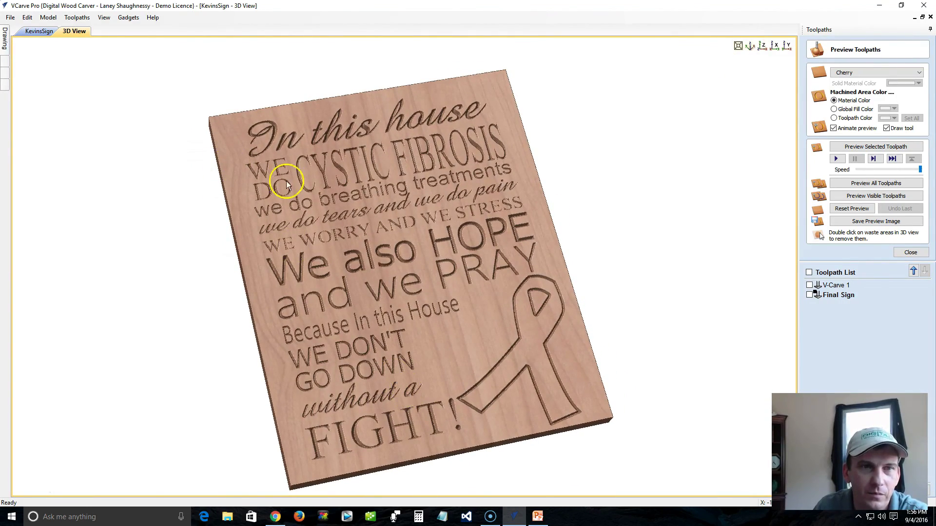
Save the preview image as a JPEG in the sign folder, named with the recipient's first name plus "Sign_Proof"
left_click(879, 224)
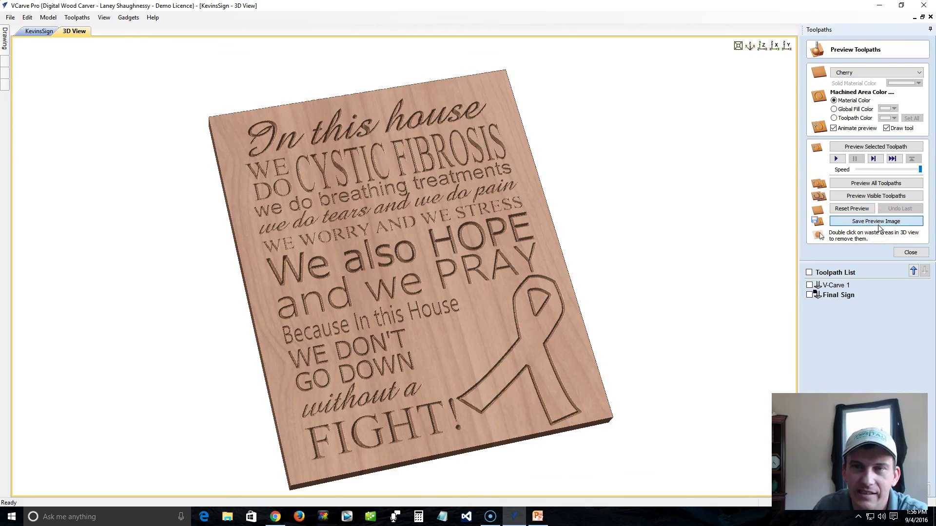
left_click(332, 238)
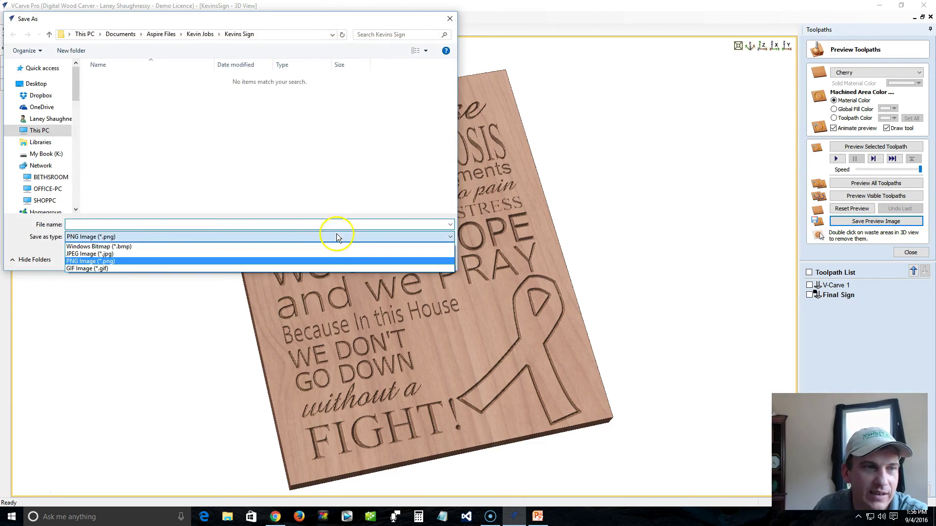
left_click(155, 255)
left_click(159, 225)
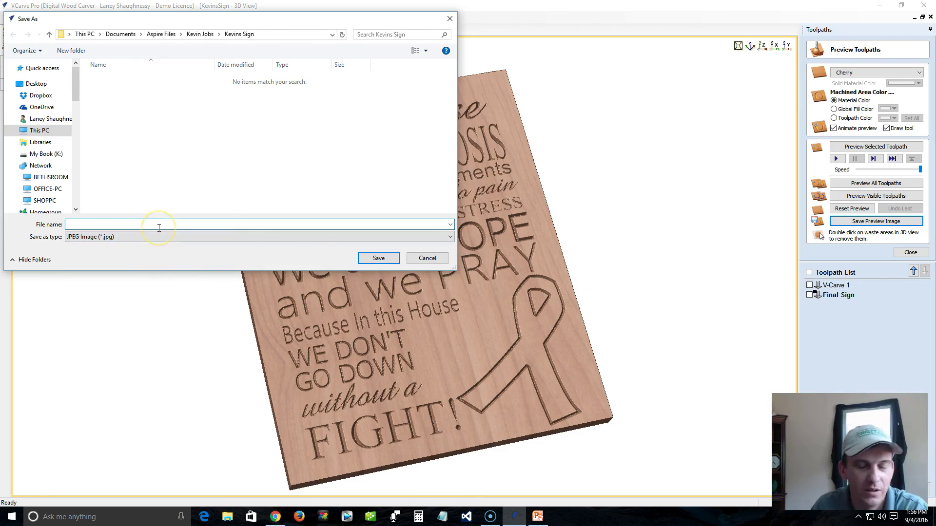
type("Kevi")
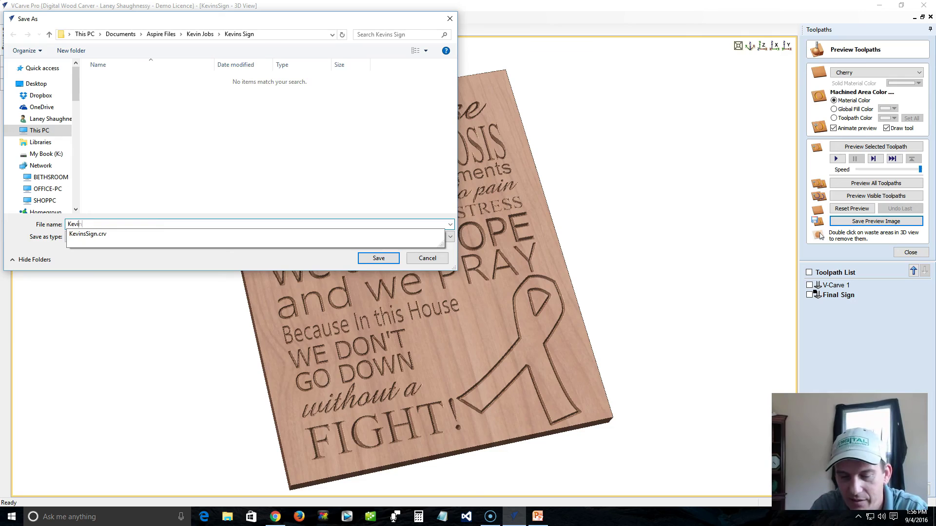
type("nSign_Proof")
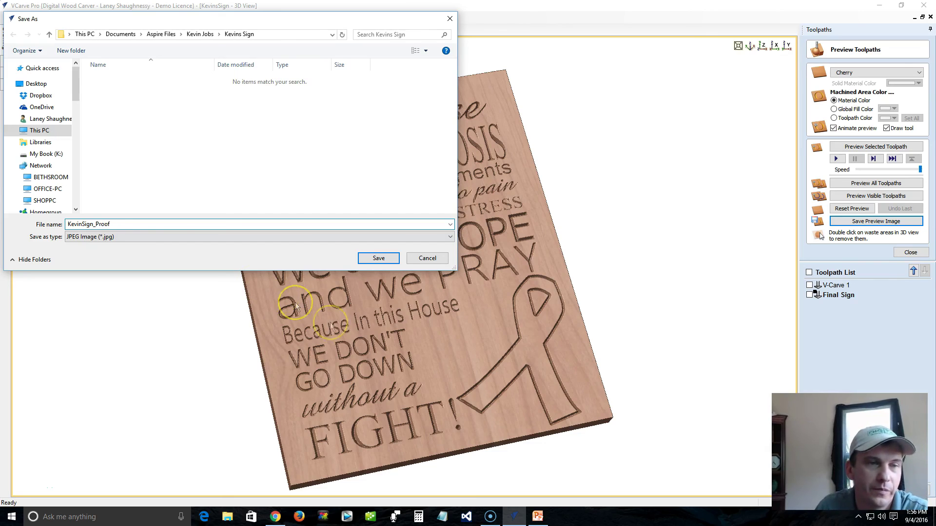
left_click(377, 259)
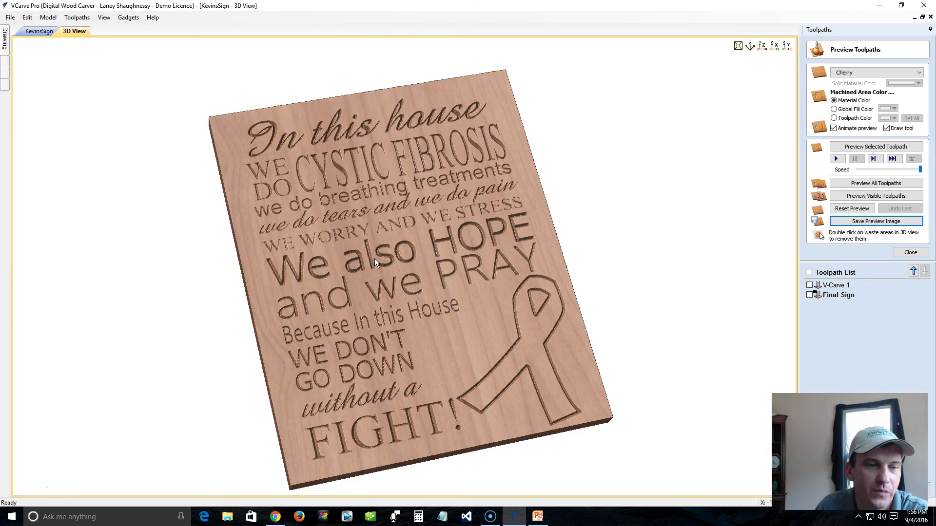
Look in File Explorer and in the preview image saving dialog for the saved proof image, closing both
left_click(228, 517)
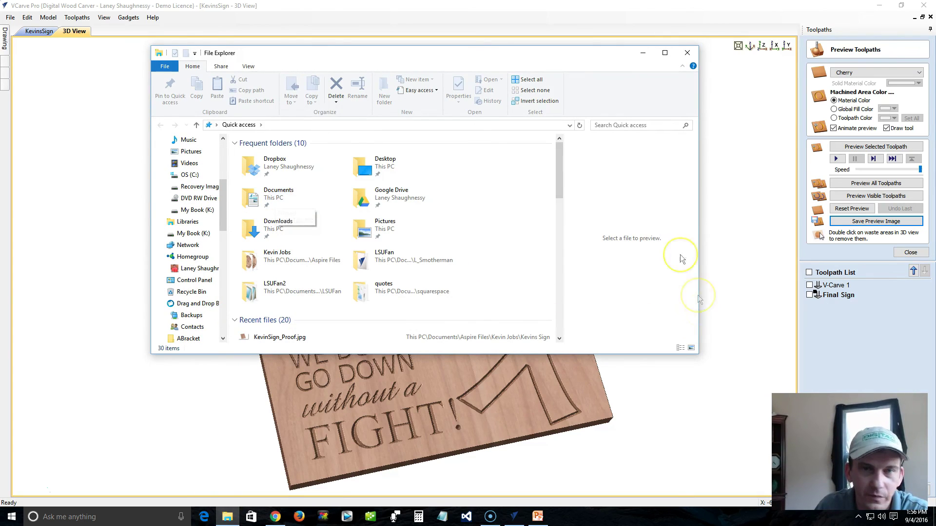
left_click(688, 52)
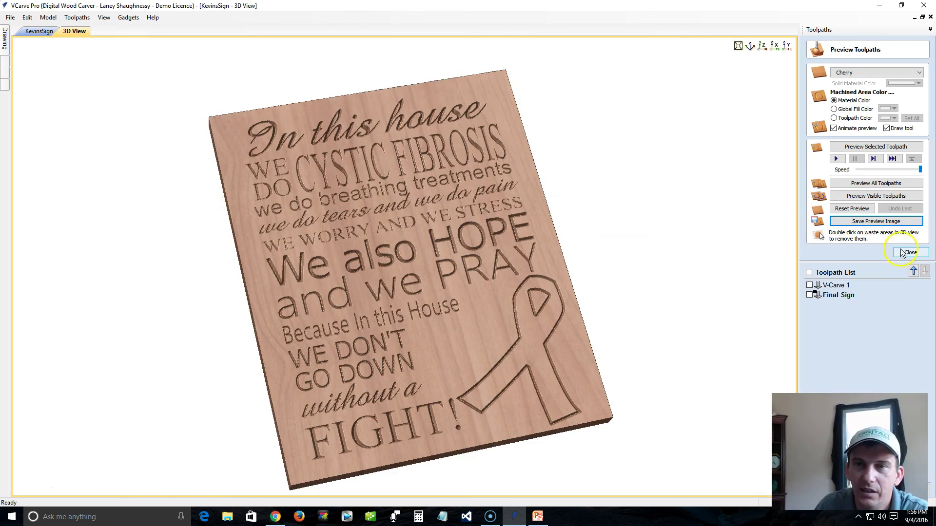
left_click(885, 222)
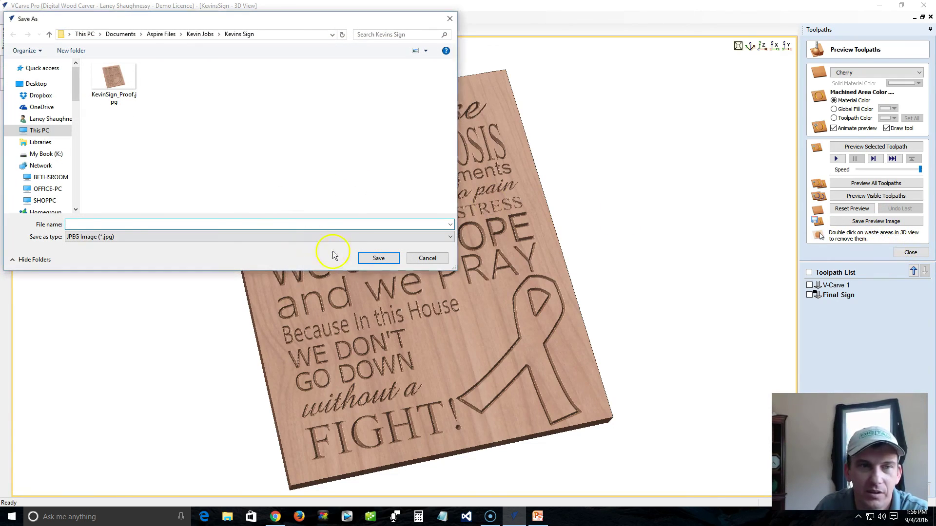
left_click(431, 258)
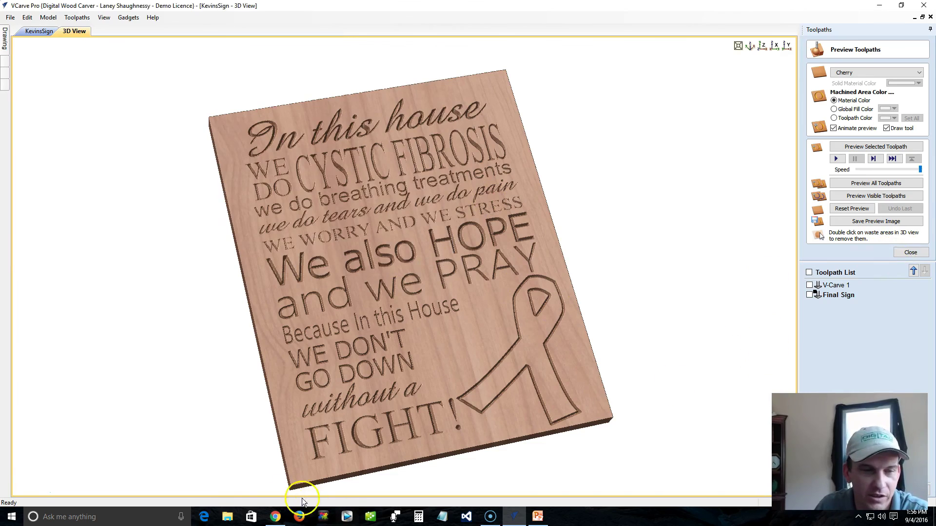
Open the sign's job folder within Documents > Aspire Files in File Explorer and review the saved toolpath, proof image and project files
left_click(228, 516)
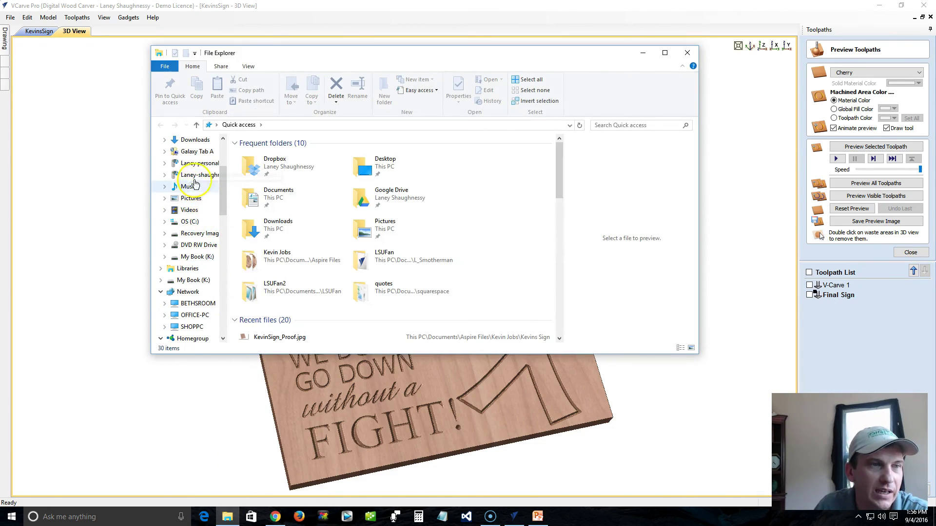
double_click(269, 195)
double_click(421, 168)
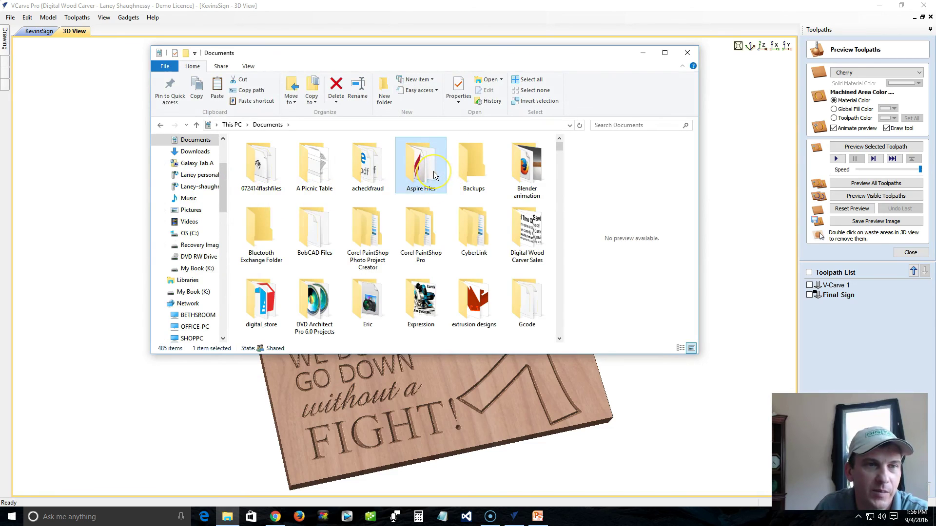
double_click(259, 196)
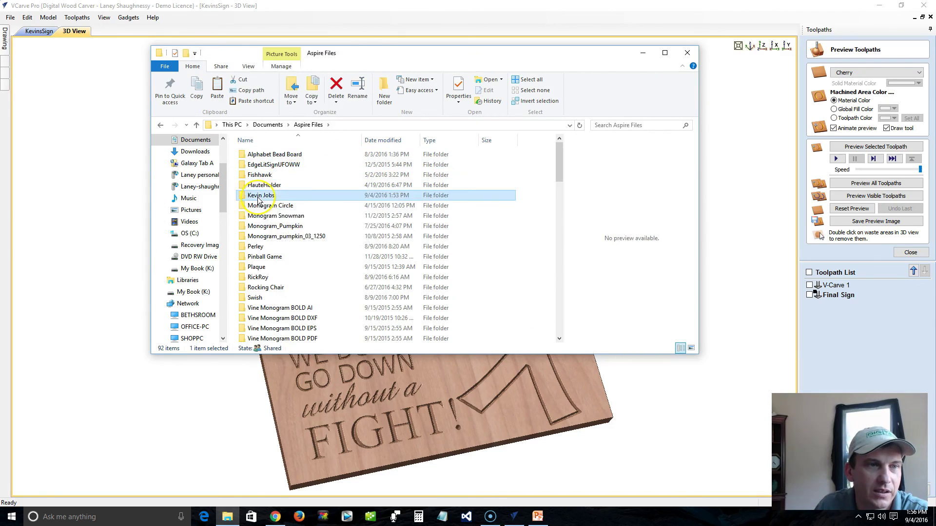
double_click(313, 175)
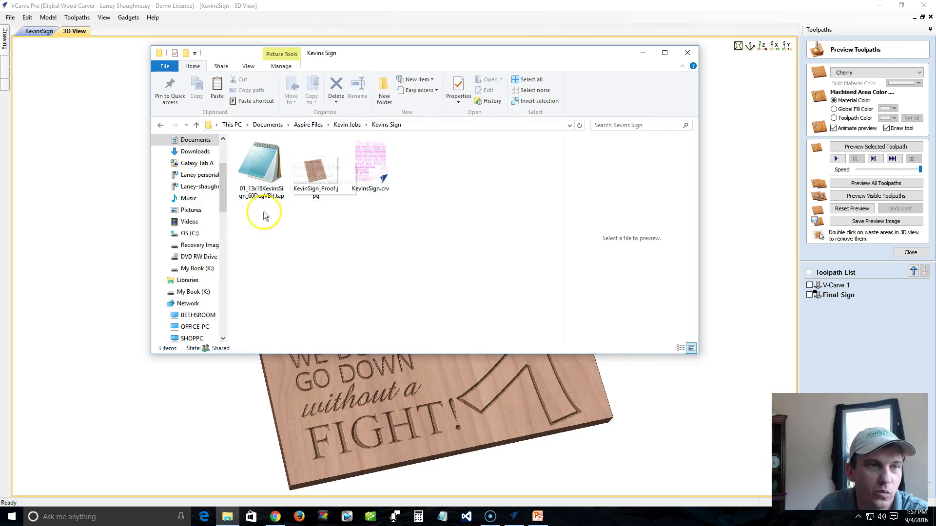
Move cribbon.png from the parent jobs folder into the sign folder, check it there, and close File Explorer
left_click(197, 127)
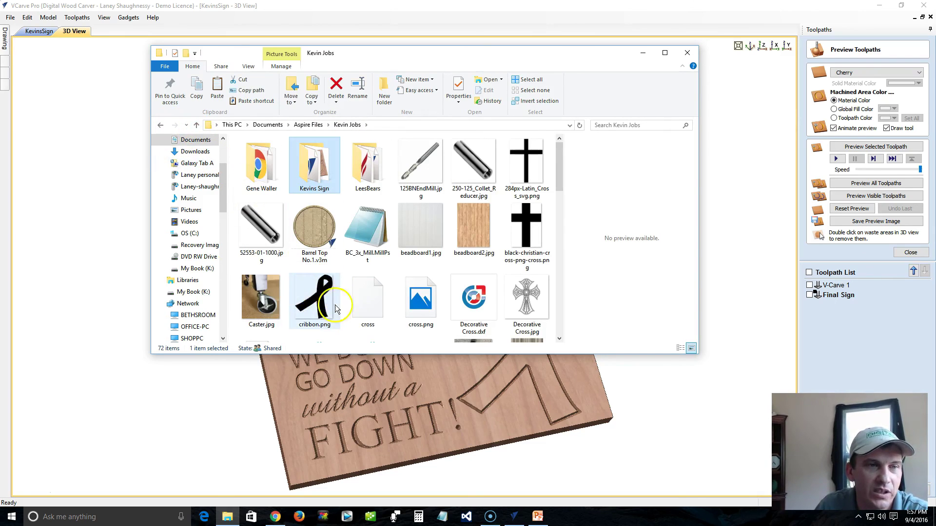
left_click(308, 303)
left_click_drag(308, 303, 308, 174)
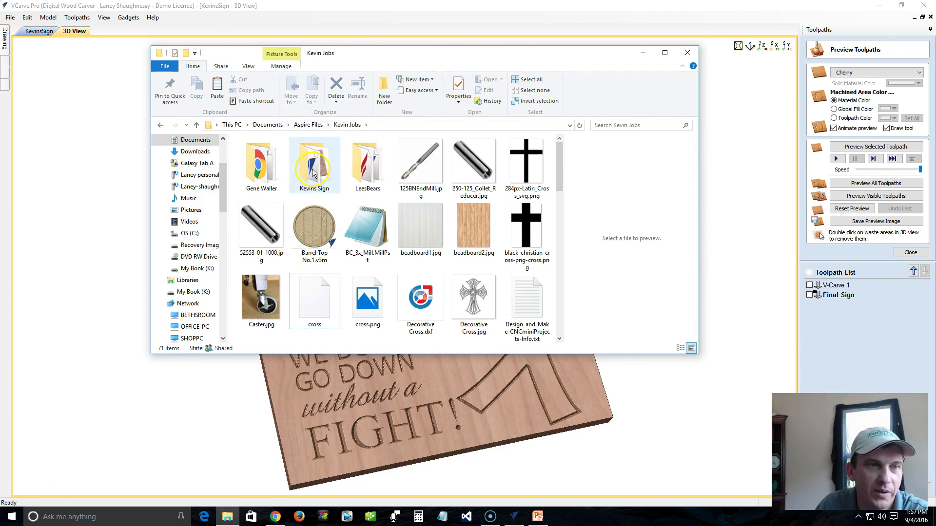
double_click(293, 170)
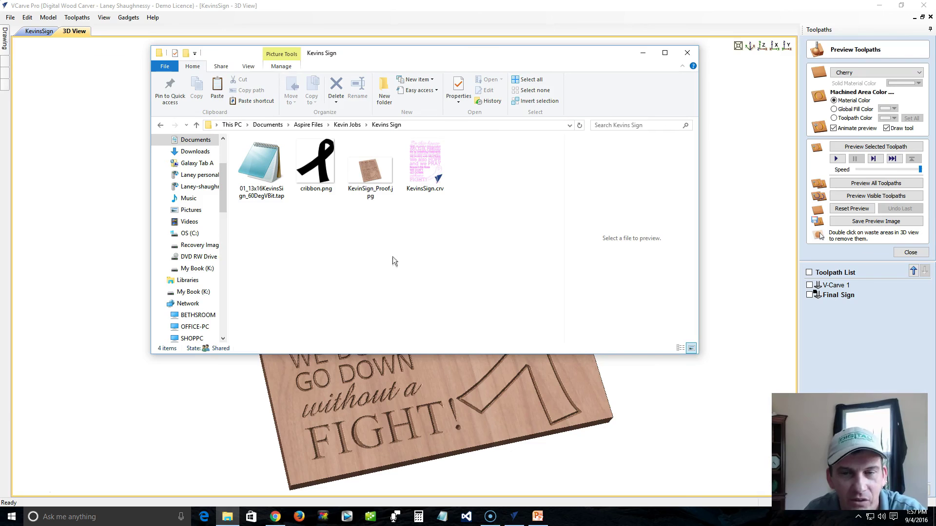
left_click(687, 52)
Rotate the previewed sign slightly, close the toolpath preview, and switch from the toolpath layout back to the design layout
left_click_drag(424, 356, 402, 365)
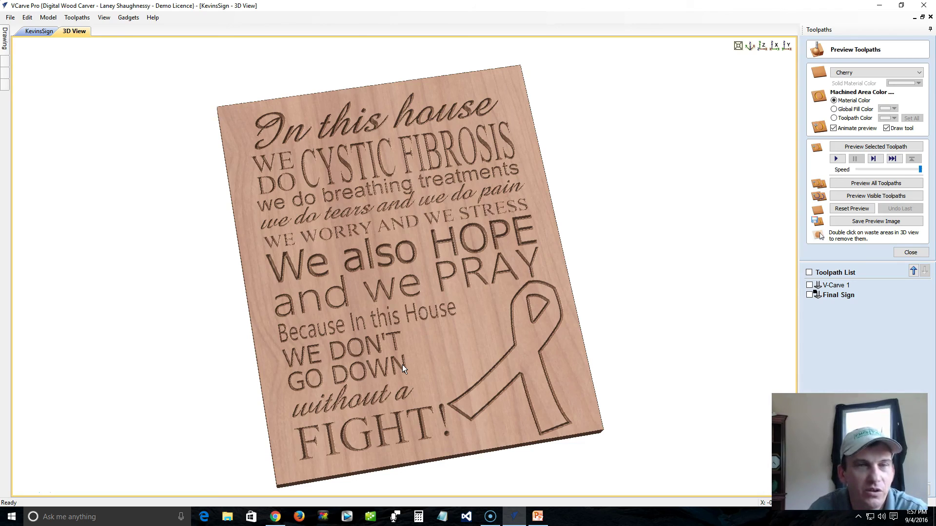
left_click(907, 253)
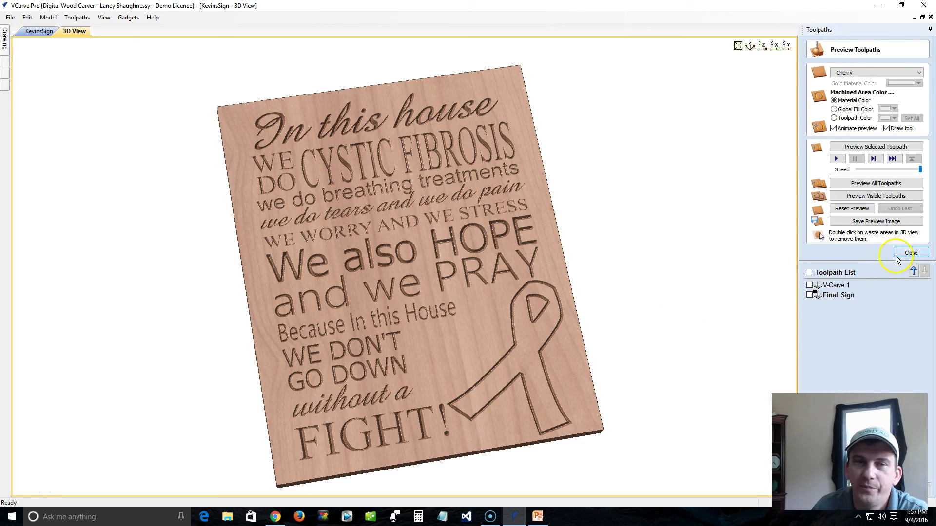
left_click(882, 181)
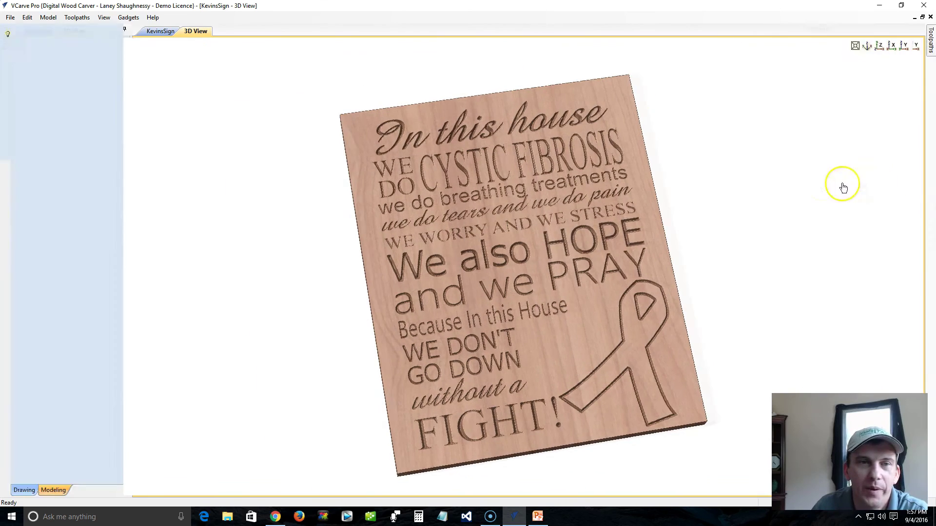